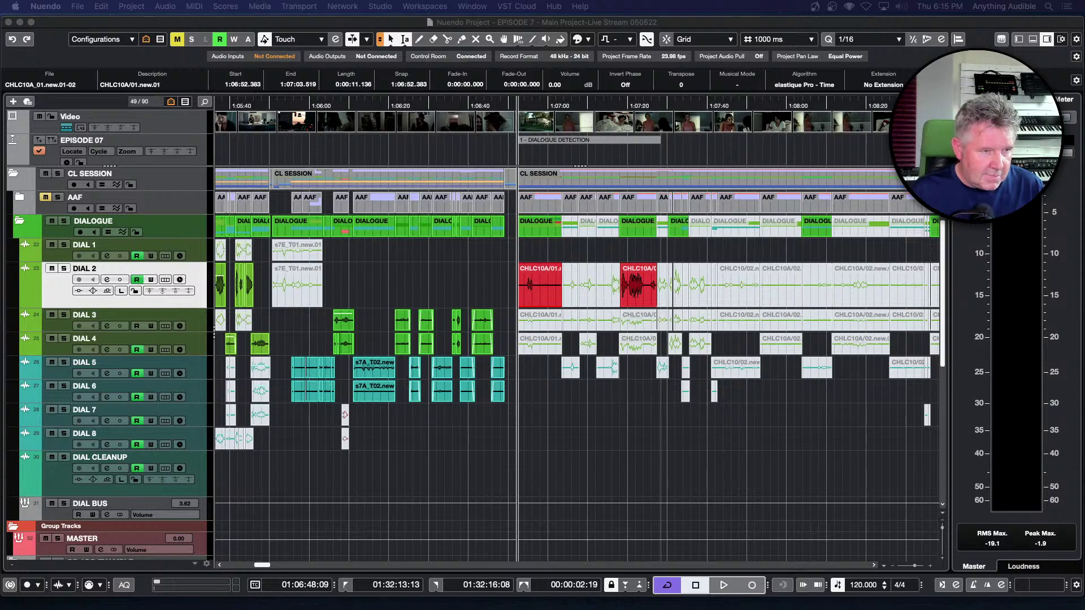
Step: Show the video player and open Detect Silence for the selected red clip on DIAL 2, moving the dialog clear of the clips
key("F8")
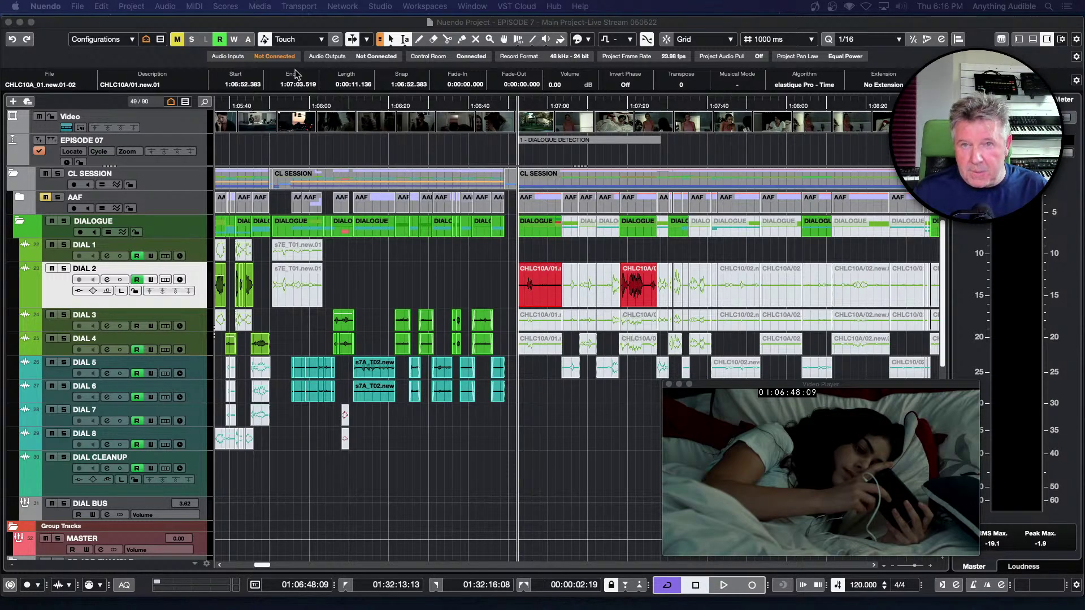
left_click(349, 22)
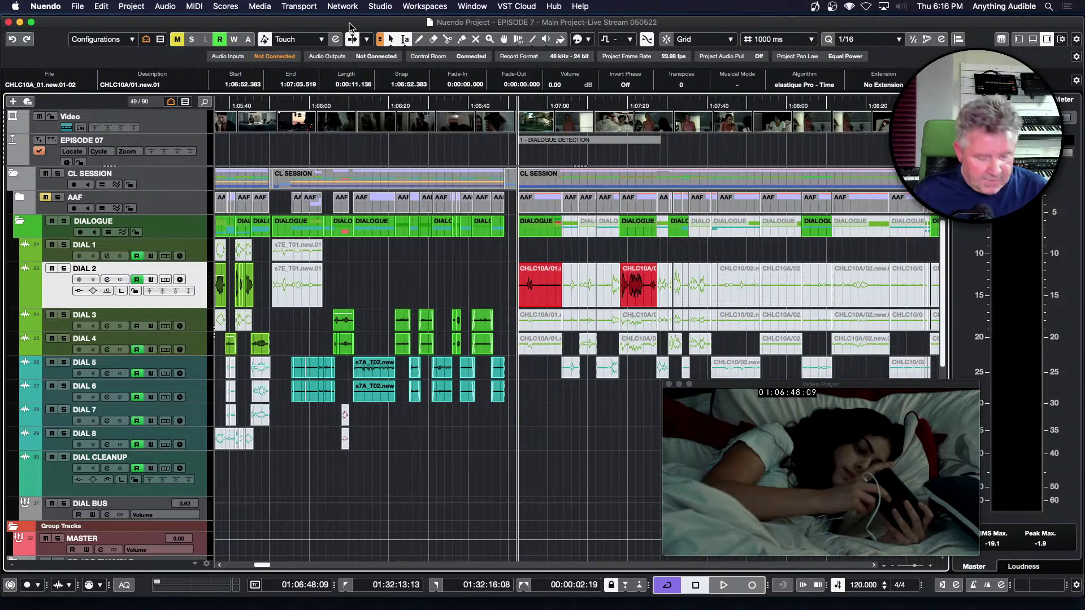
left_click(167, 8)
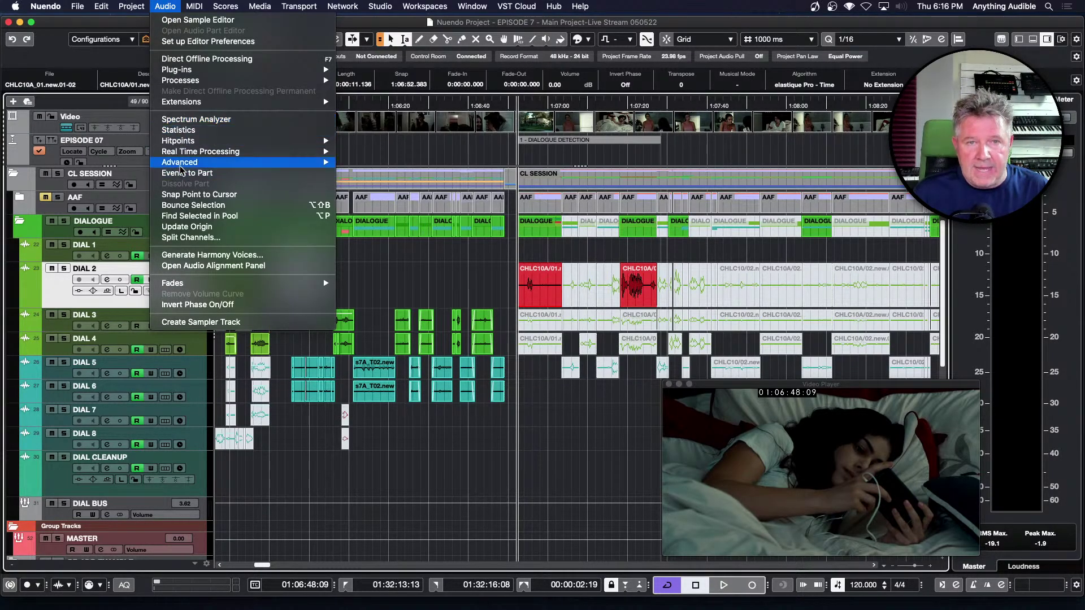
mouse_move(182, 163)
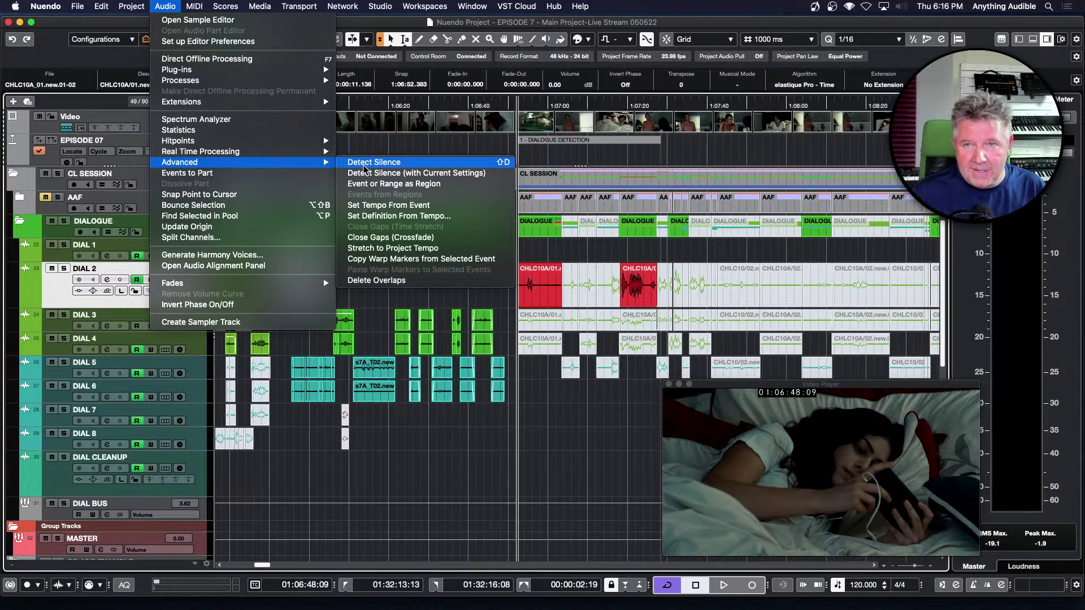
left_click(422, 26)
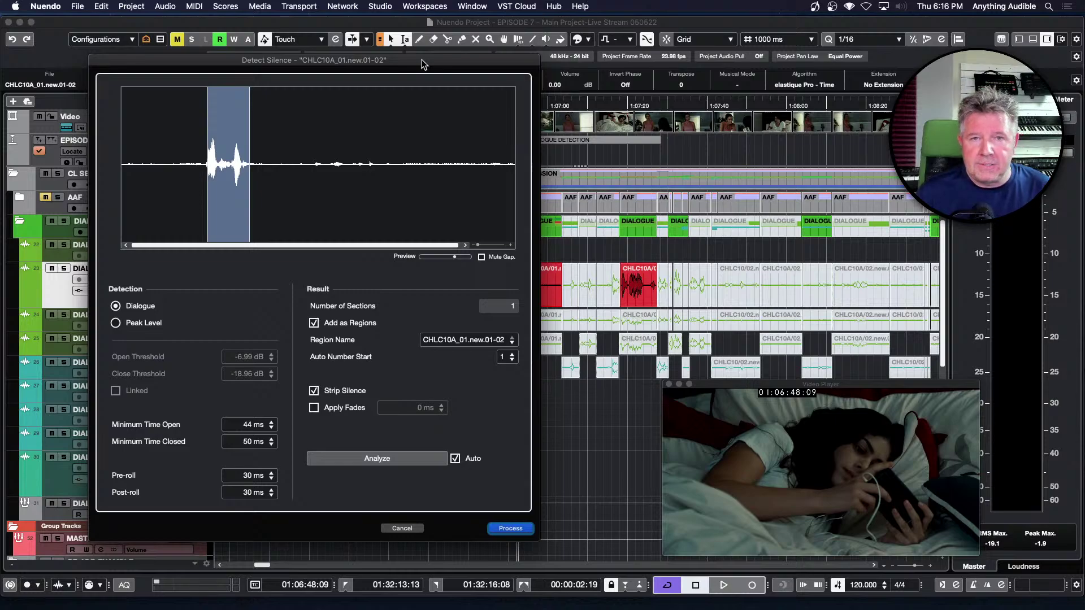
left_click_drag(422, 64, 391, 66)
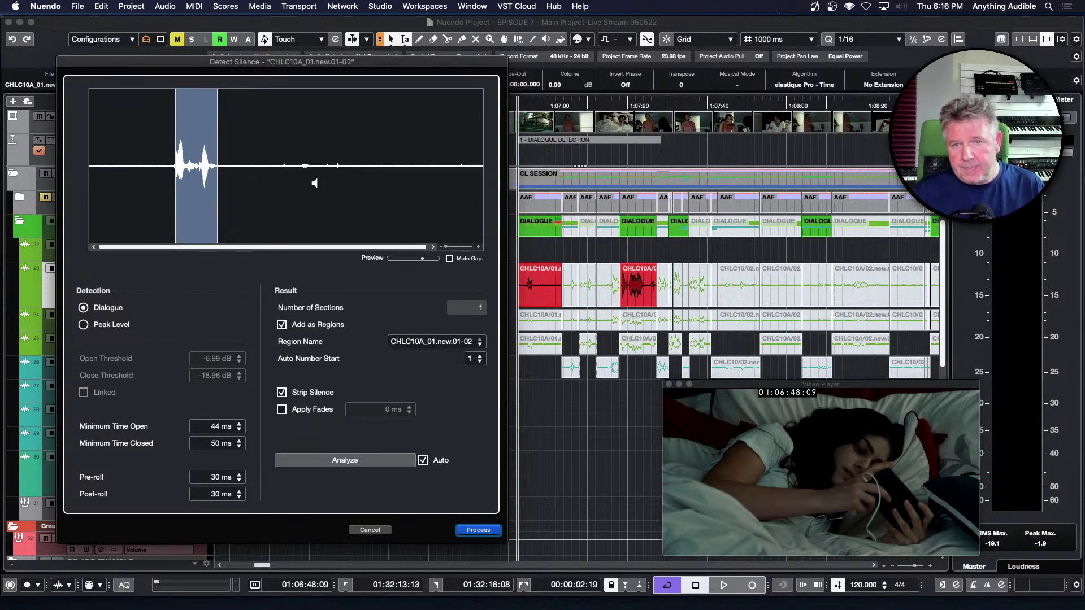
Step: Audition the detected dialogue section with and without Mute Gap, then strip the silence from the first red DIAL 2 clip
left_click(168, 118)
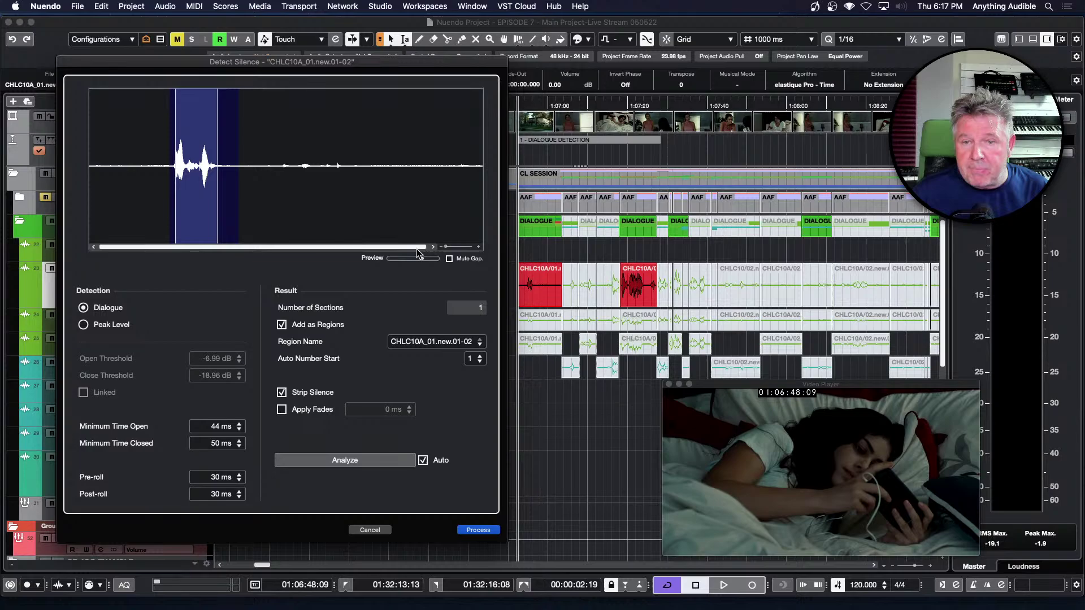
left_click(450, 259)
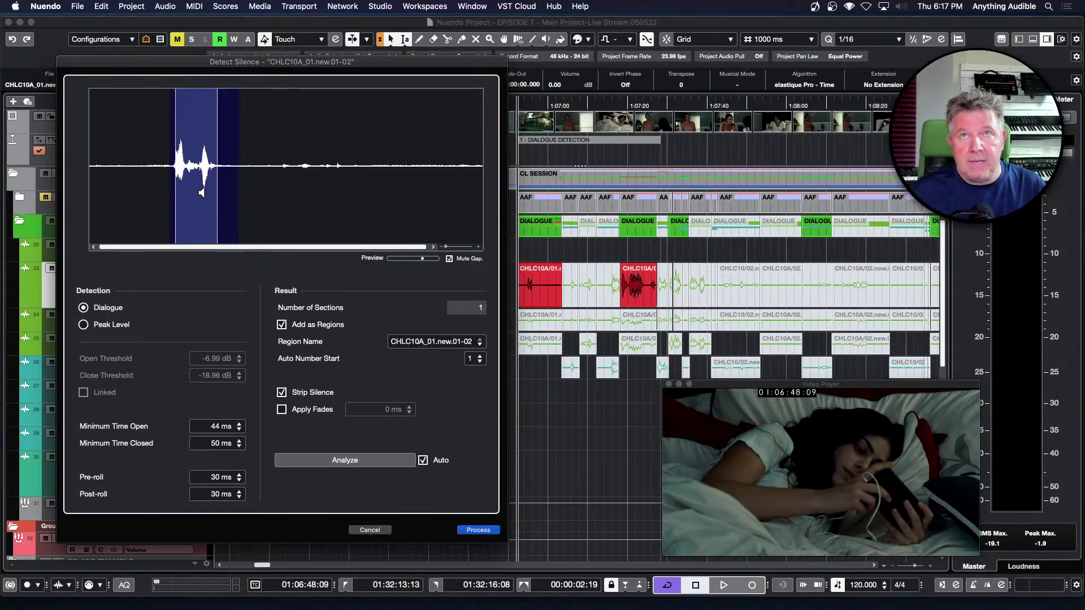
left_click(164, 148)
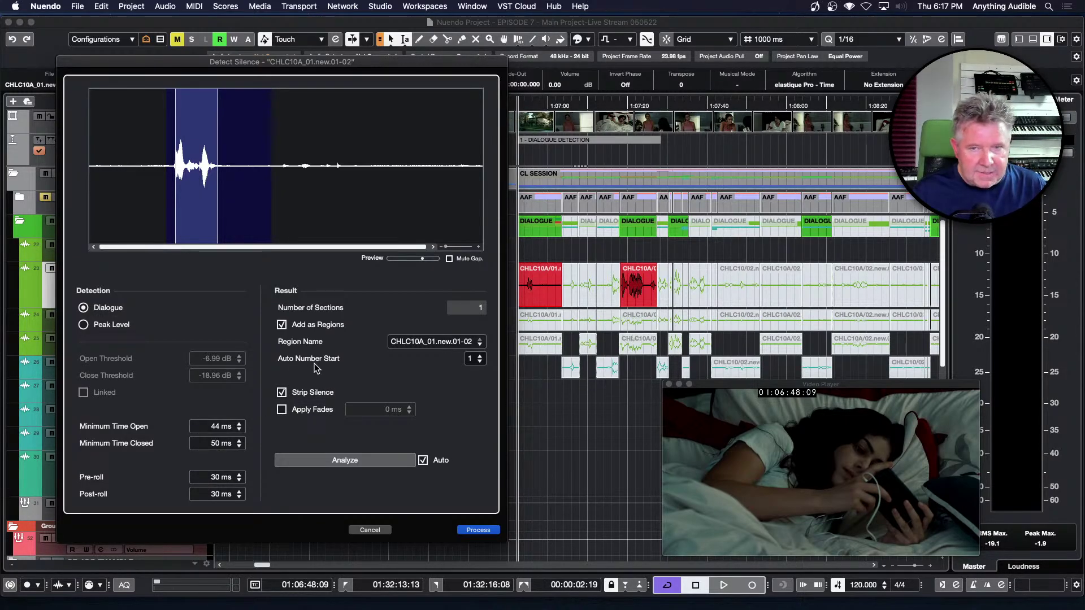
left_click(478, 530)
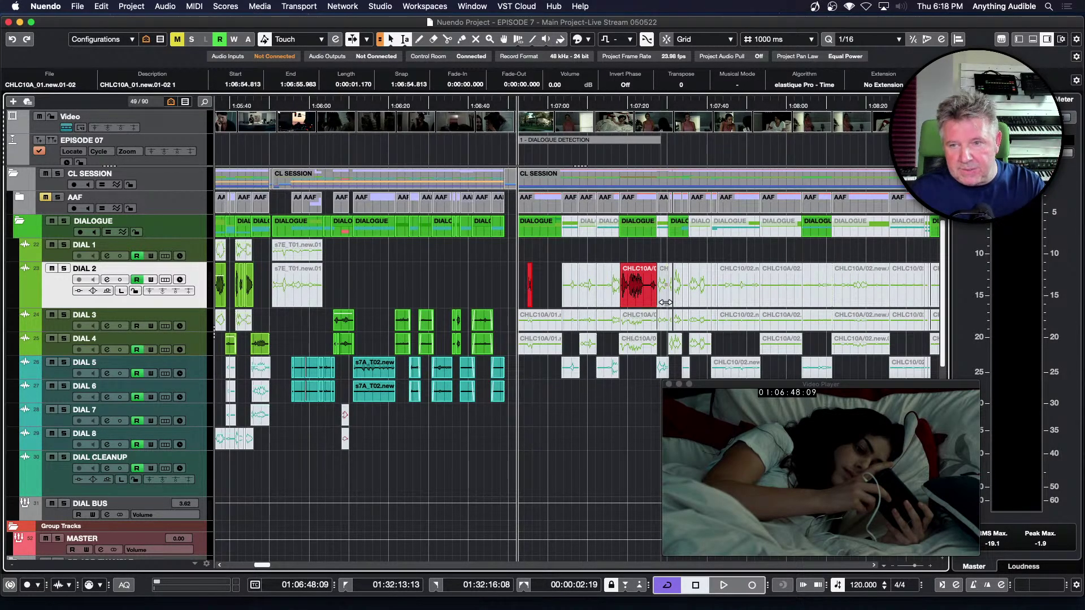
Step: Select the second red clip on DIAL 2 and play it back to hear its dialogue
left_click(643, 300)
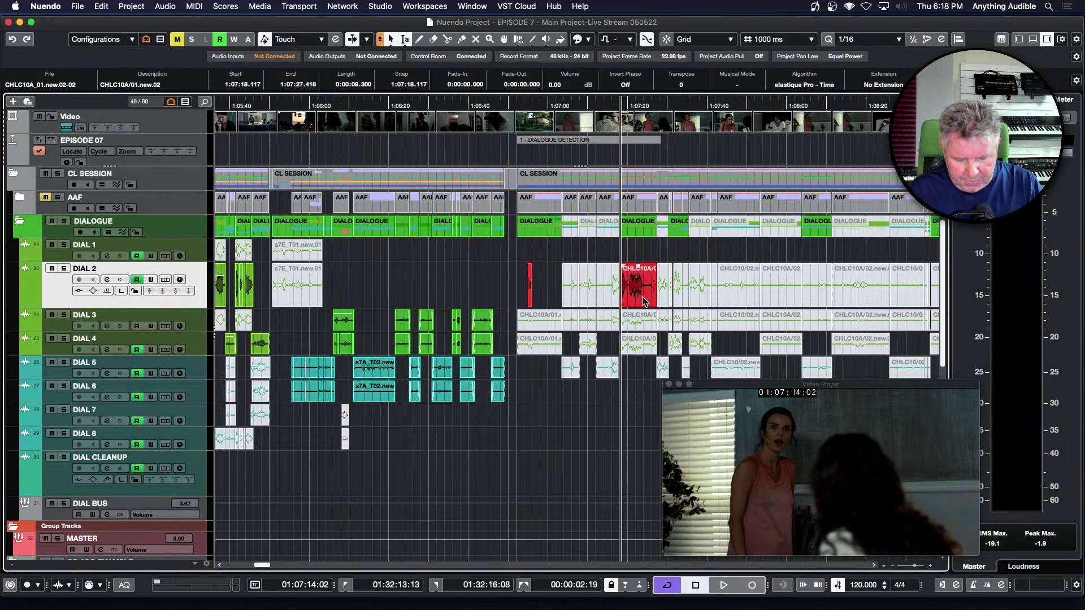
scroll(643, 300, "up", 5)
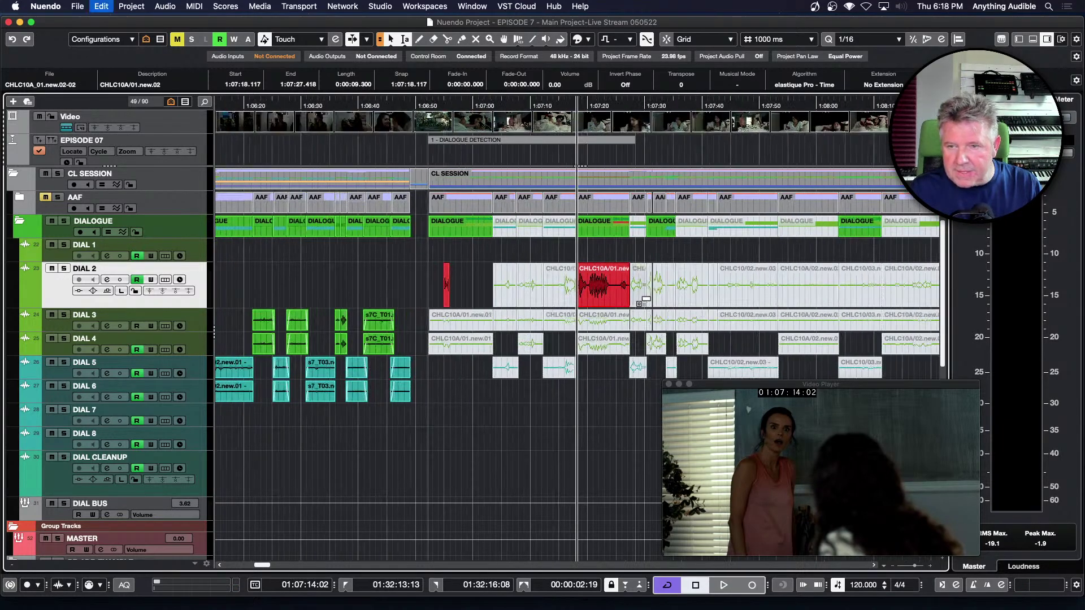
key("space")
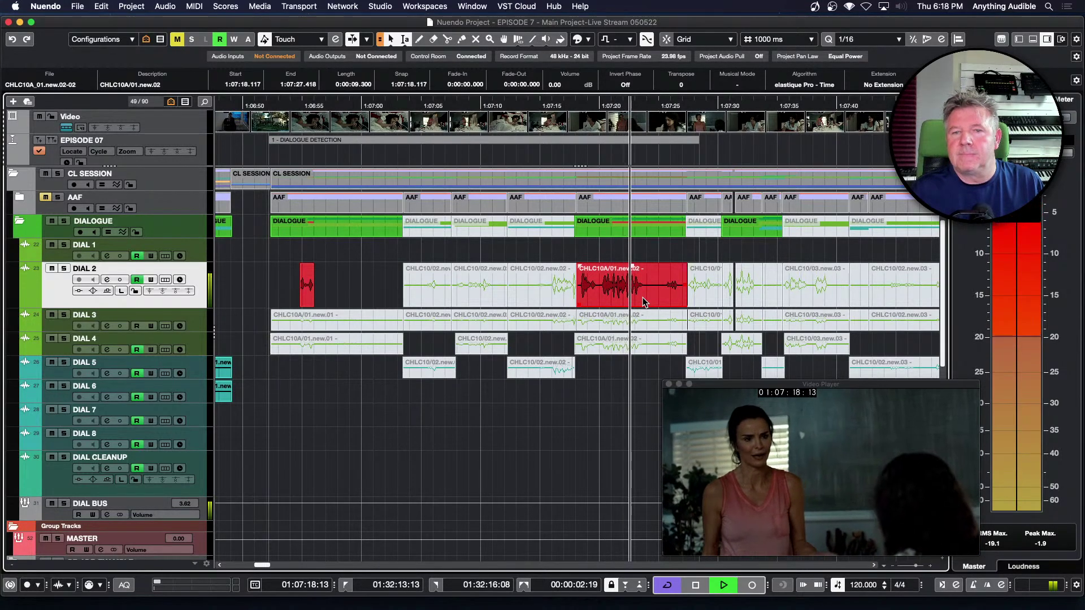
key("space")
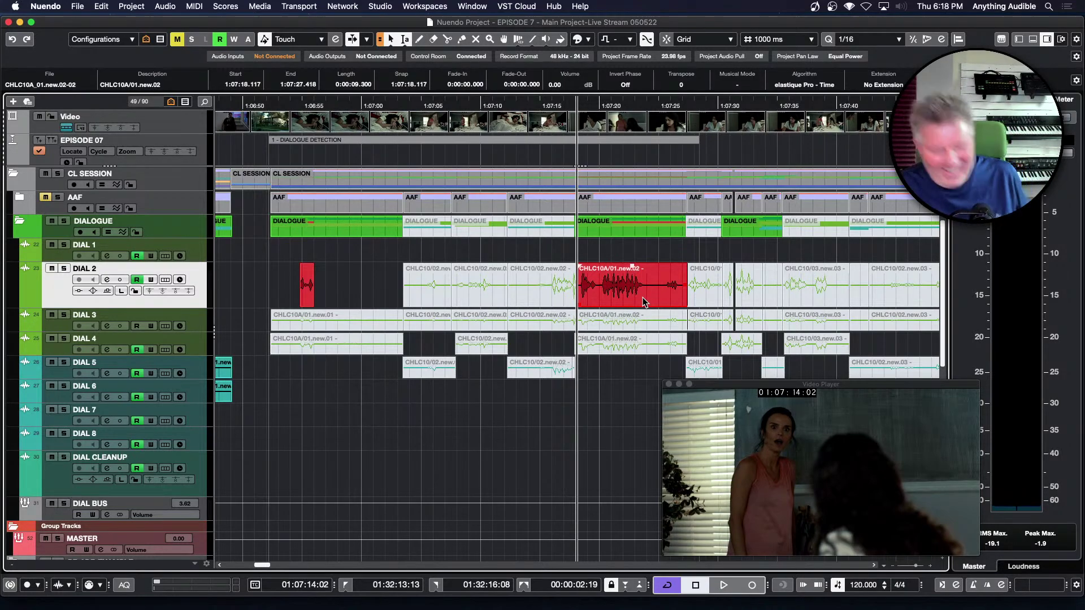
Step: Run Detect Silence in Dialogue mode on the second red clip, audition the first two sections, and strip the silence
key("super+shift+d")
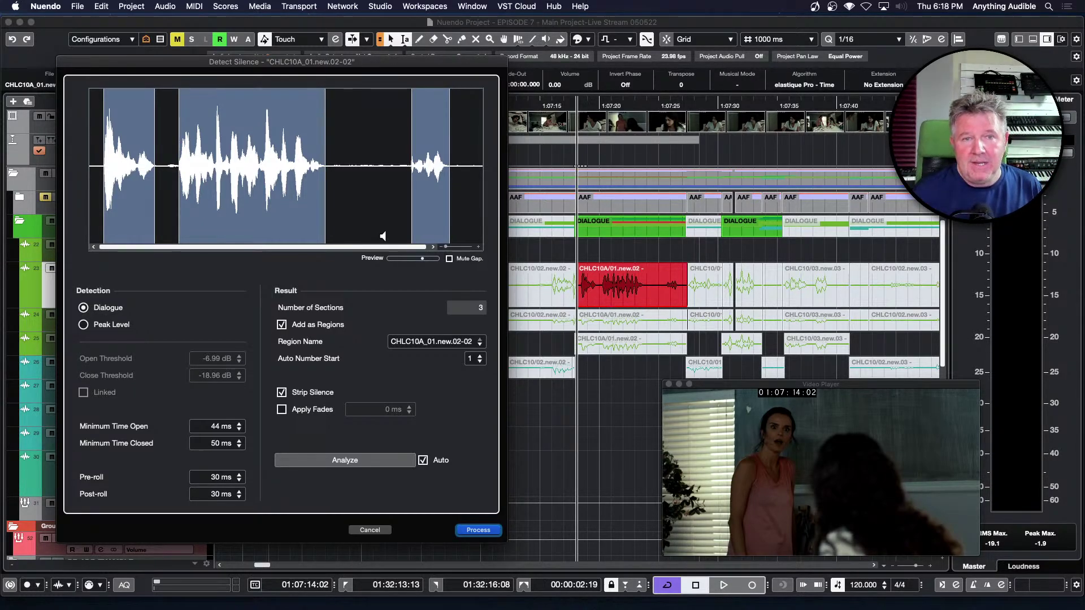
left_click(97, 154)
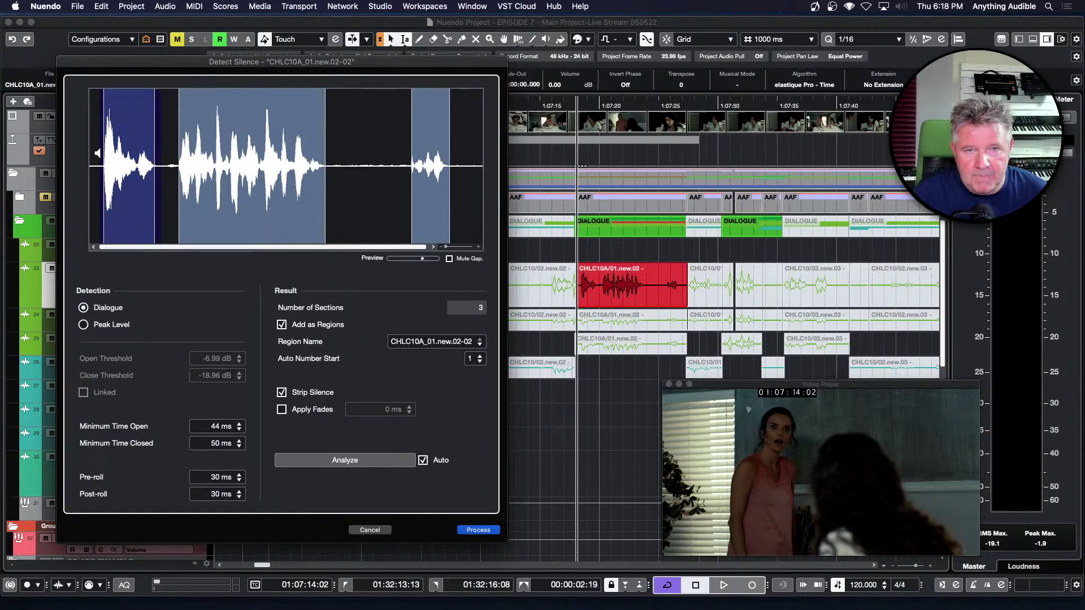
left_click(170, 142)
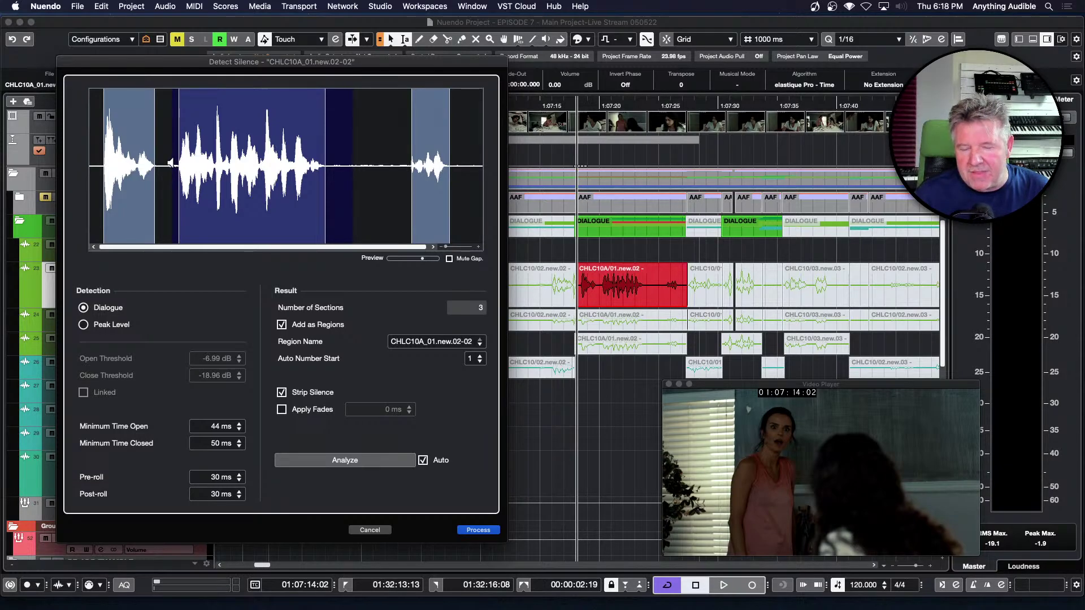
left_click(478, 530)
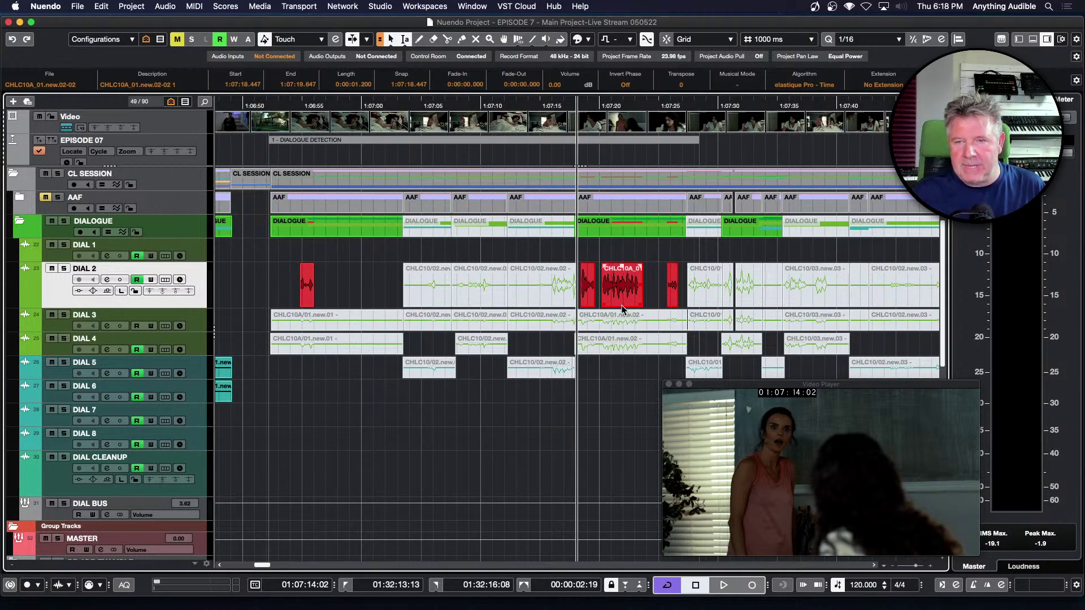
Step: Extend the start of the middle stripped clip on DIAL 2 earlier, to about 1:07:20
left_click(621, 305)
key("h")
key("h")
key("h")
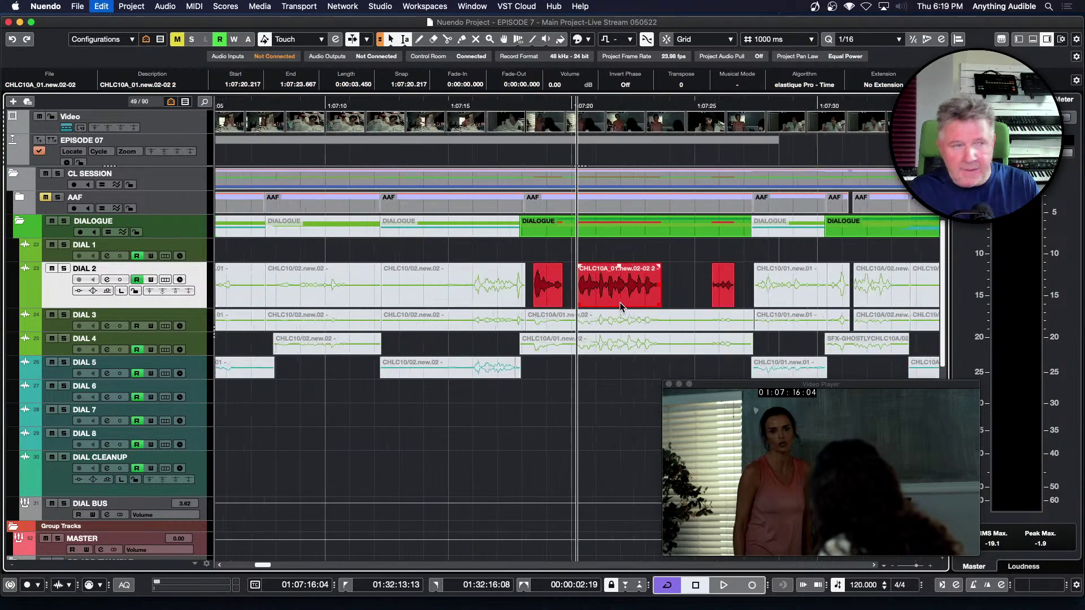
key("h")
key("h")
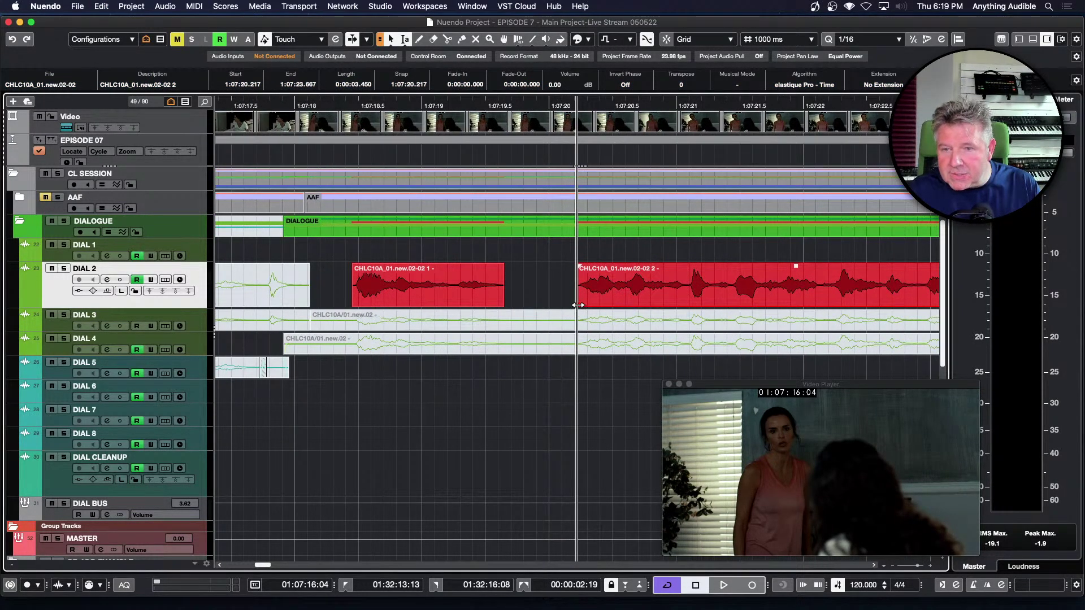
left_click_drag(580, 305, 551, 306)
Step: Listen to the lead-in of the middle stripped clip, extend its start slightly earlier, and add a fade-in of about 0.05 s
left_click(511, 282)
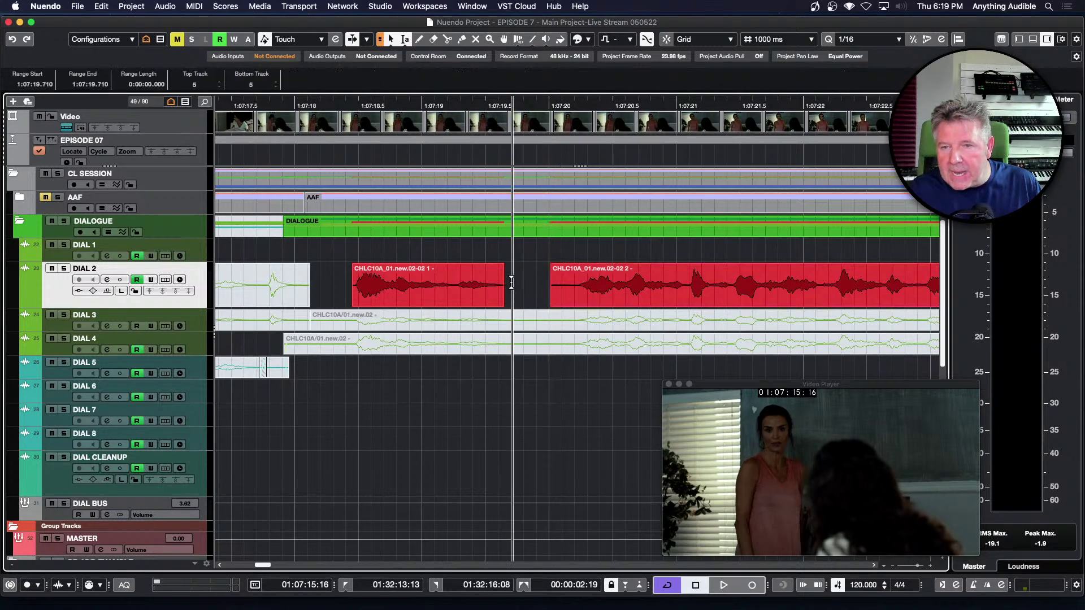
key("space")
key("space")
left_click_drag(551, 303, 536, 303)
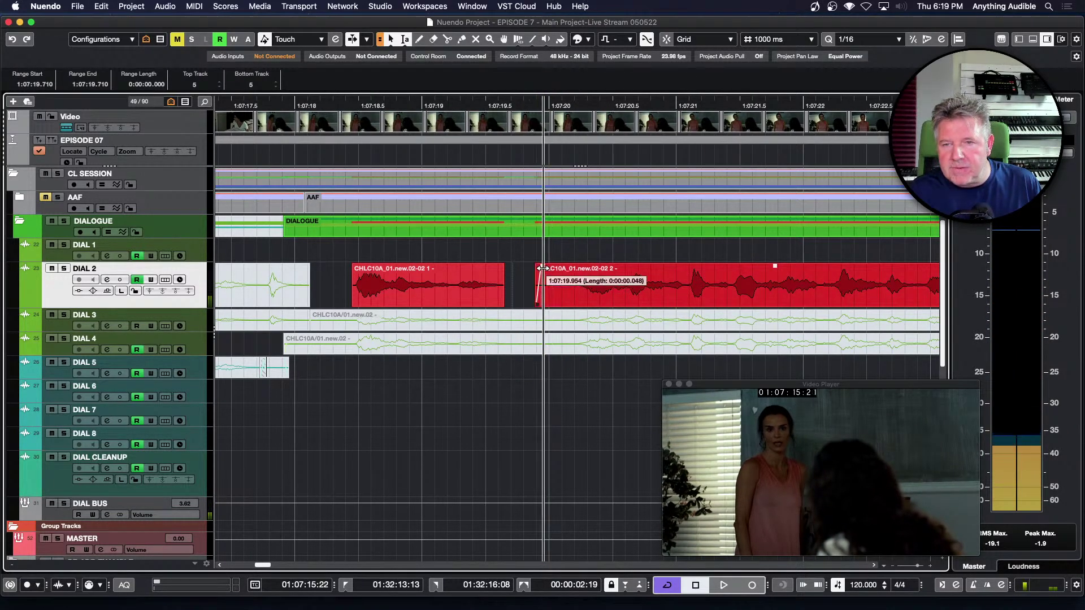
Step: Play the stripped dialogue on DIAL 2 from just before the first of the three new clips
left_click(434, 280)
left_click(339, 280)
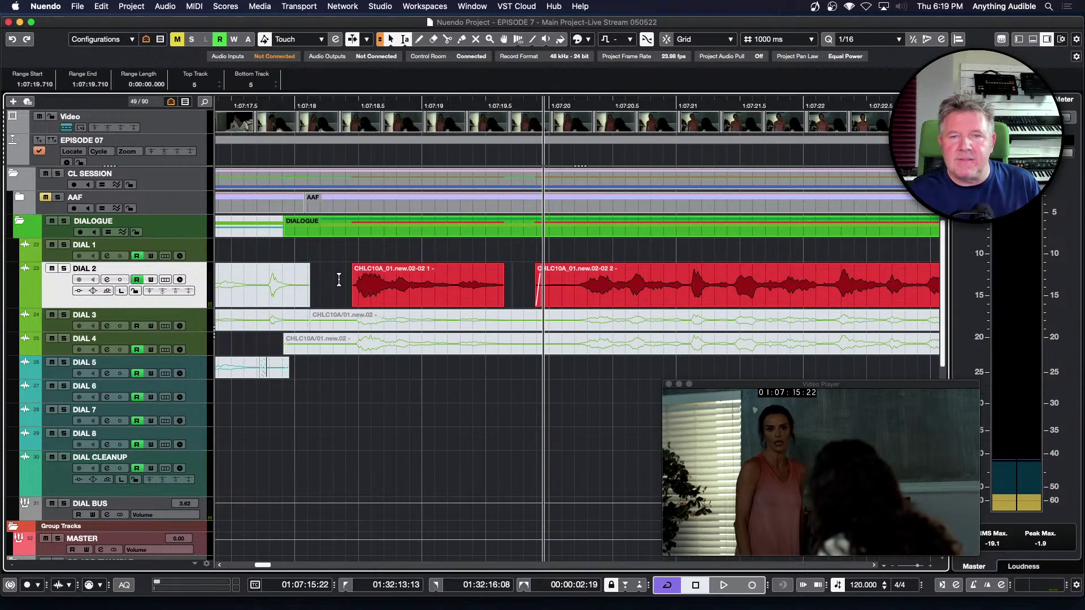
left_click(339, 279)
key("space")
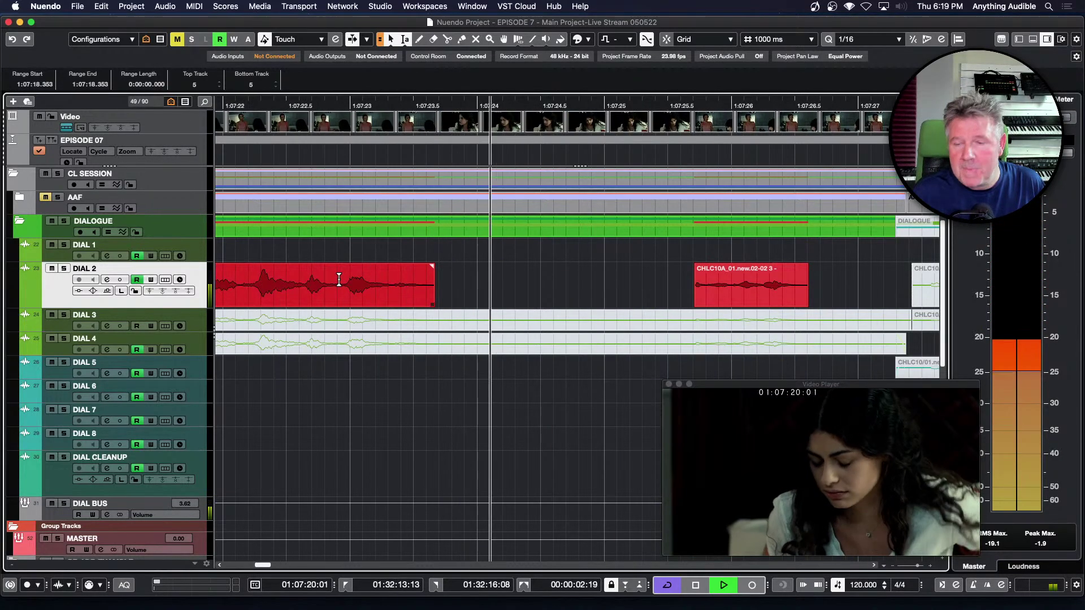
key("space")
Step: Go to the 2 - AUDIO ALIGNMENT section, with the playback position at 01:03:14:22
key("g")
key("g")
key("g")
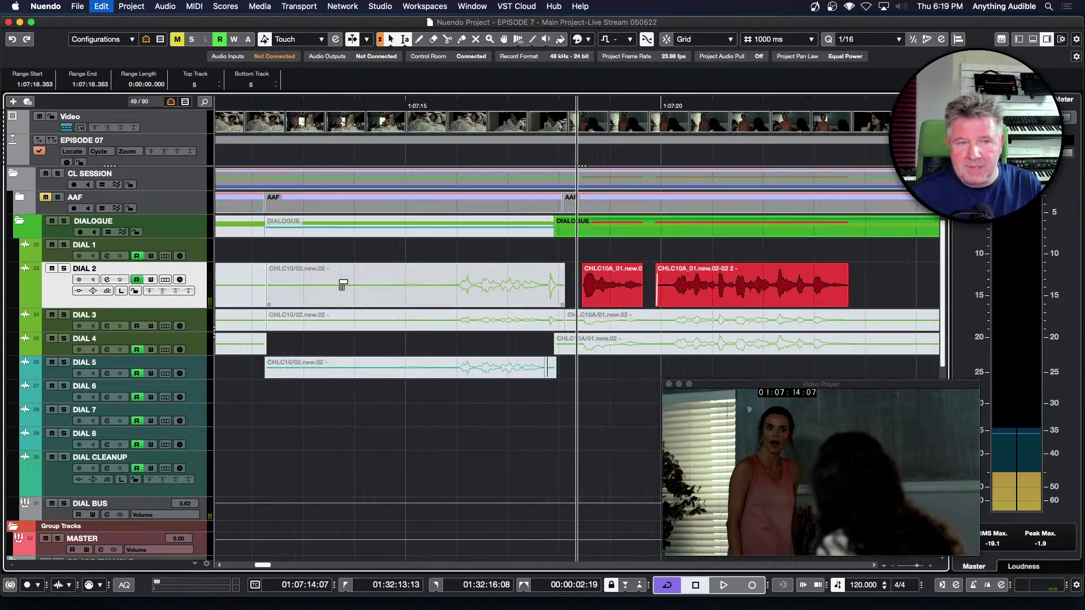
key("g")
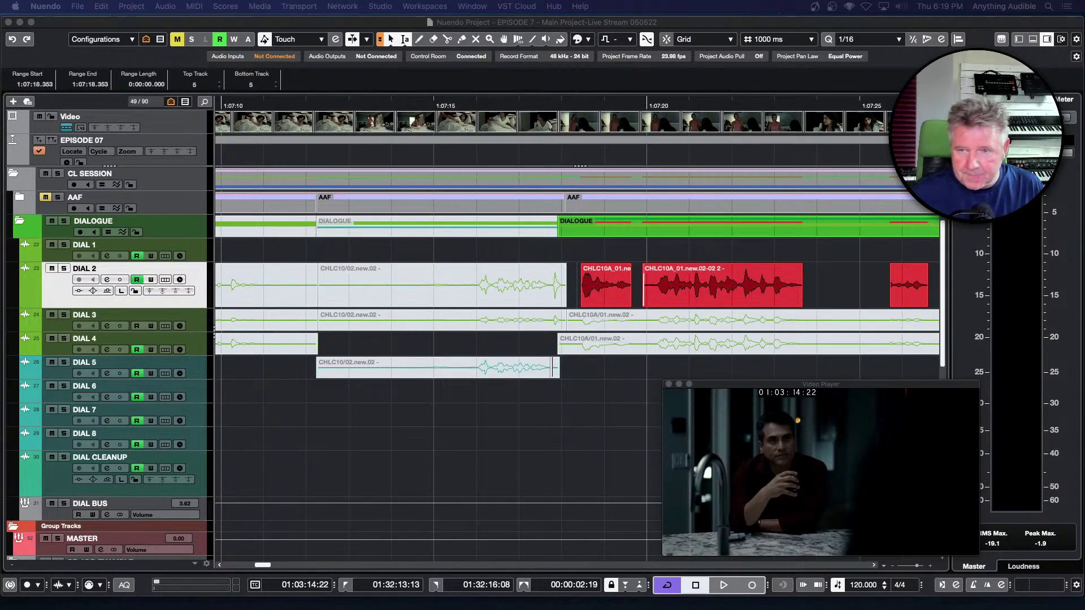
key("space")
key("space")
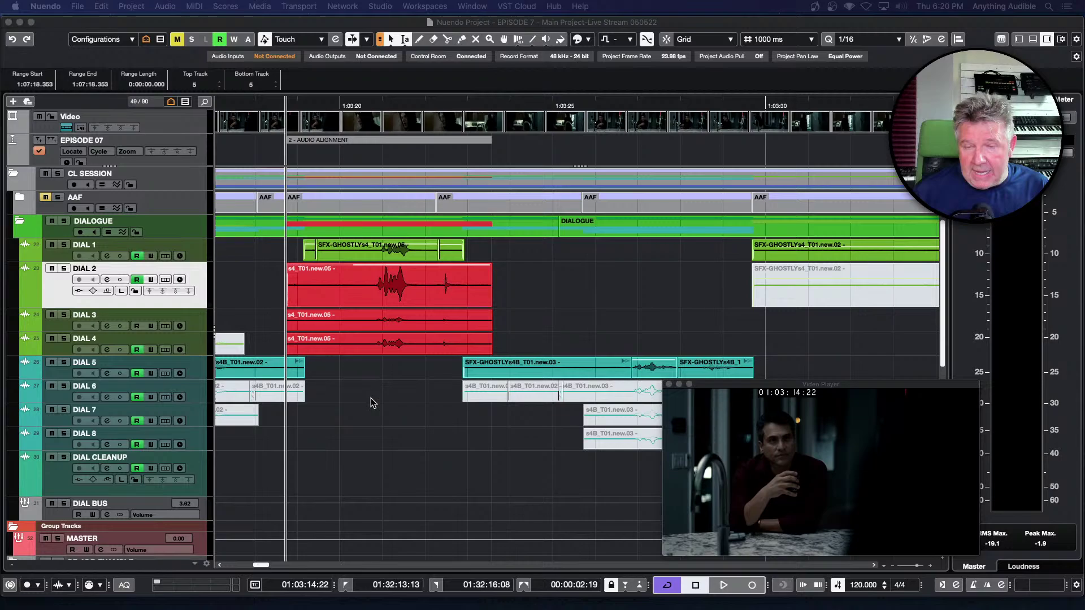
Step: Solo DIAL 1, listen to its SFX-GHOSTLYs4_T01.new.05 clip in the alignment section, and clear the solo
left_click(411, 258)
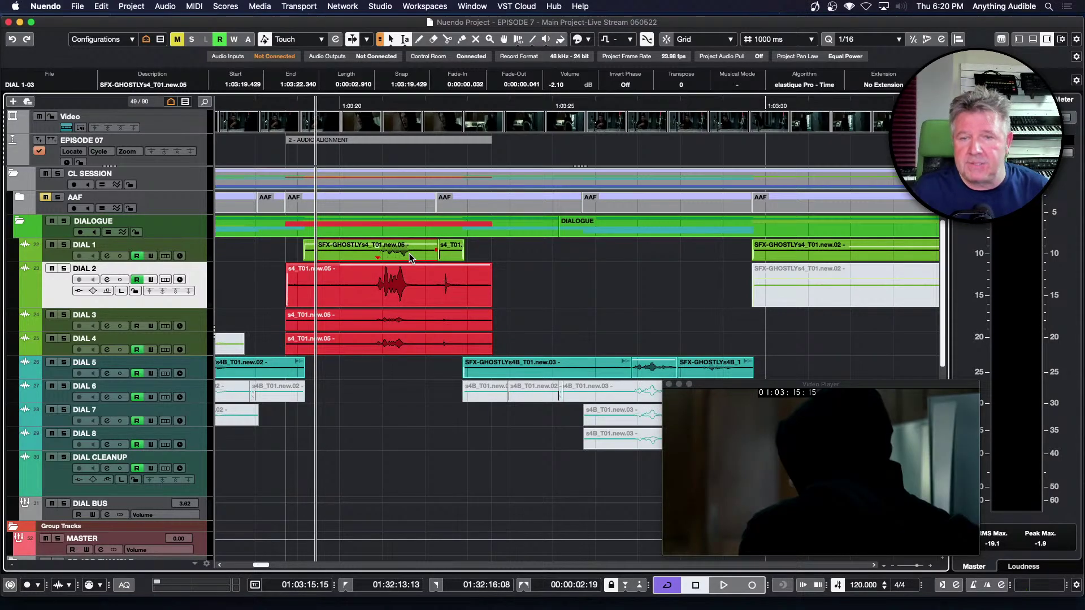
left_click(65, 246)
key("space")
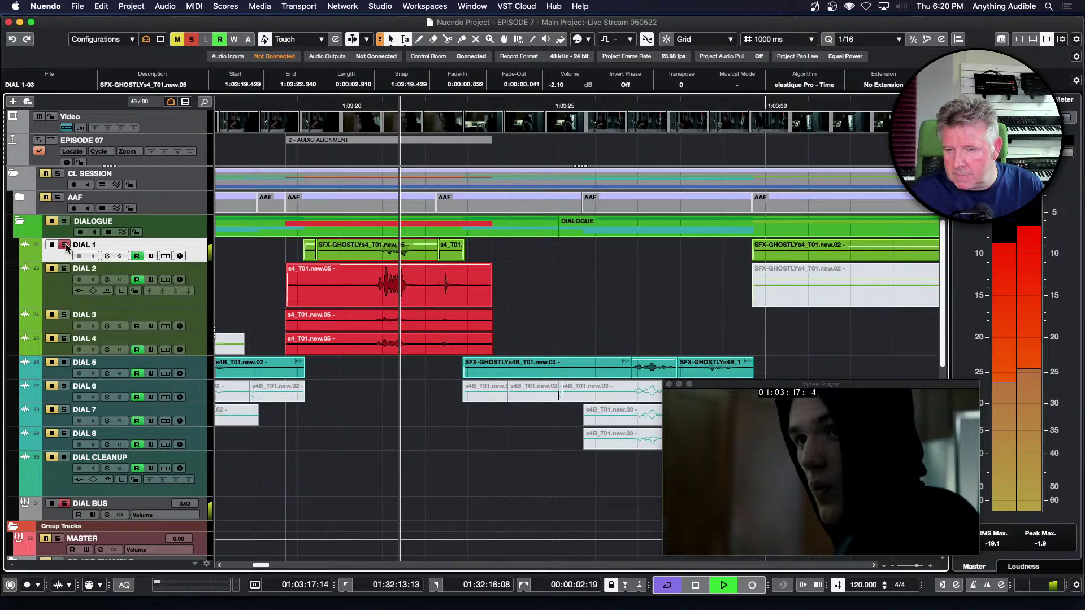
key("space")
key("space")
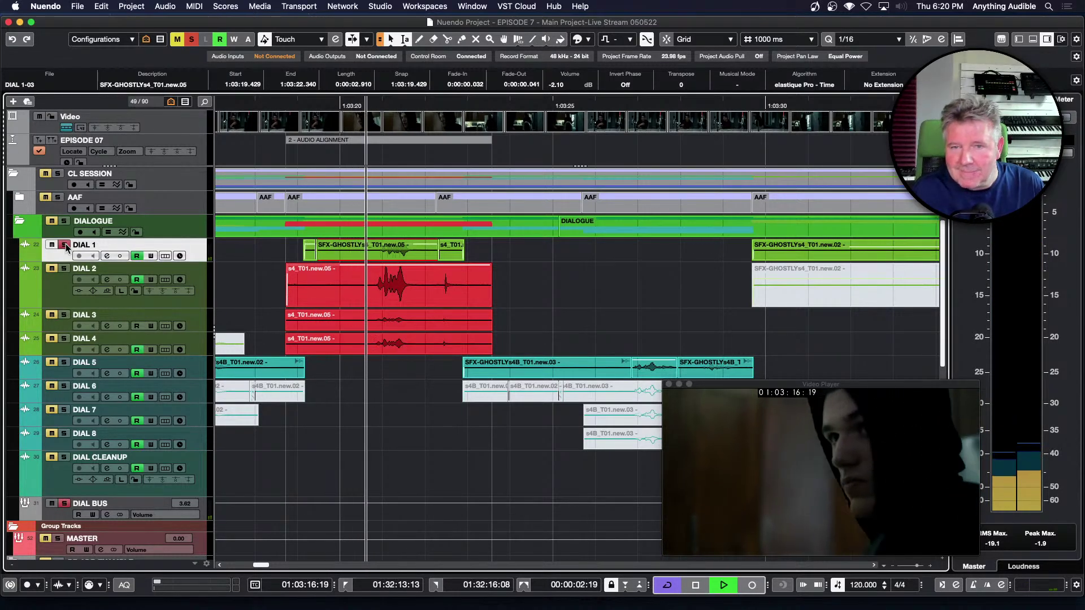
key("space")
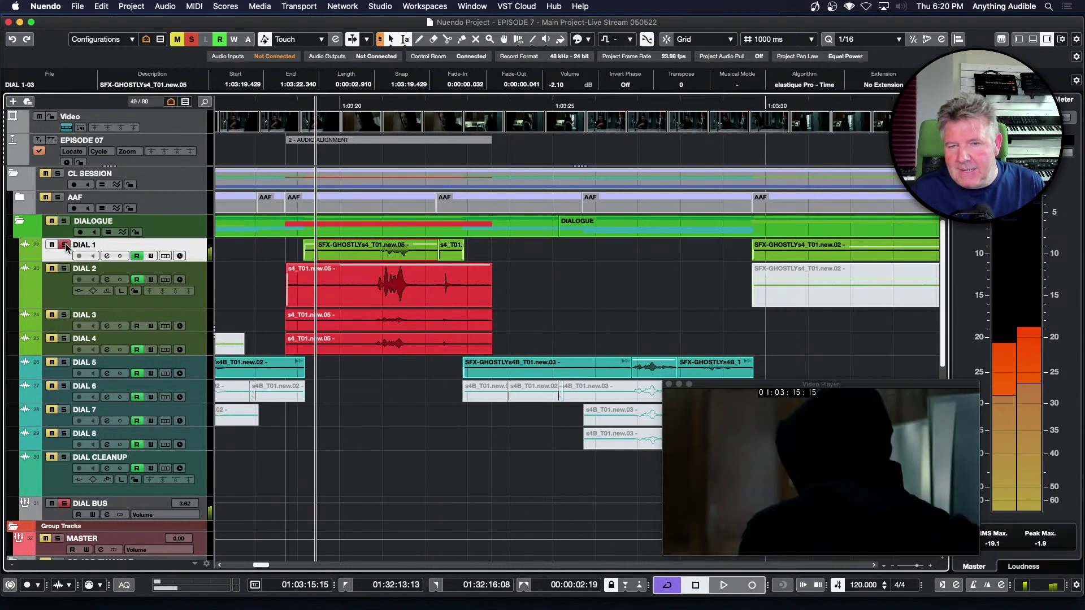
left_click(66, 244)
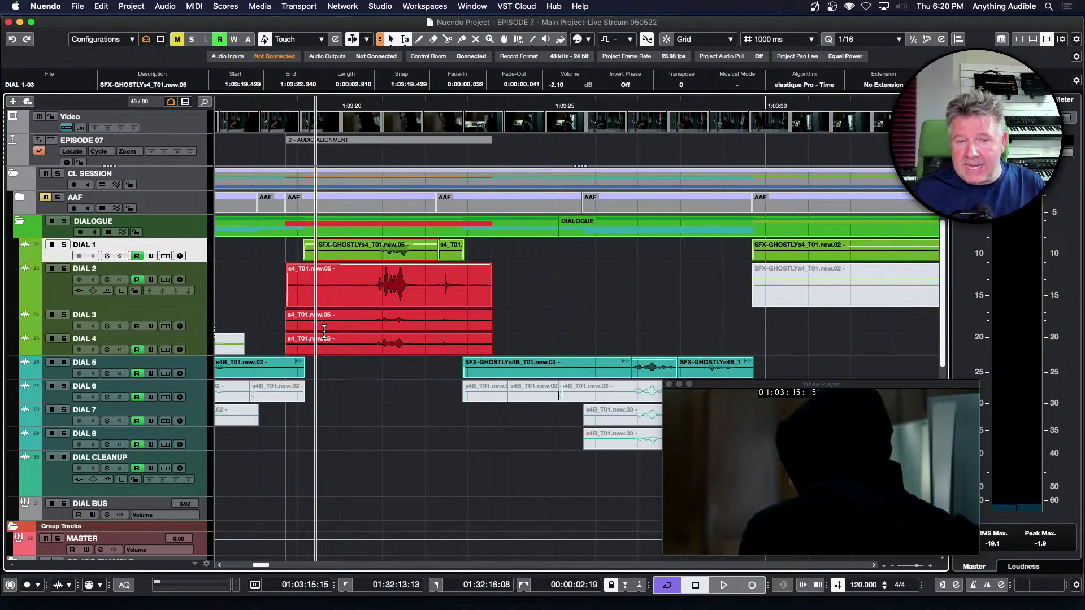
Step: Play the alignment section with DIAL 1 and the red clips on DIAL 2 to DIAL 4 together
key("space")
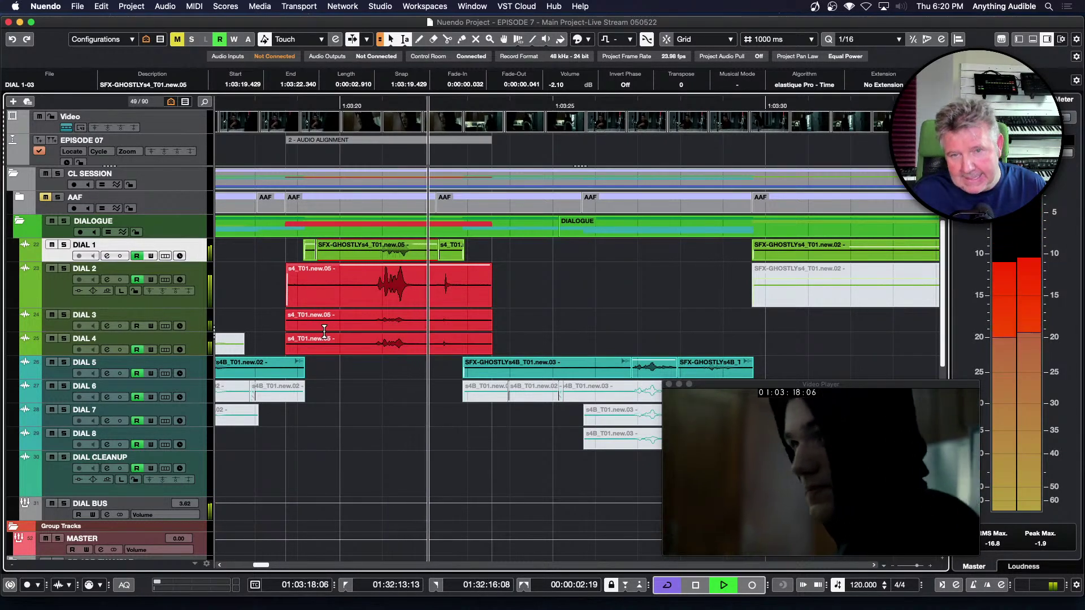
key("space")
left_click(427, 310)
left_click(385, 272)
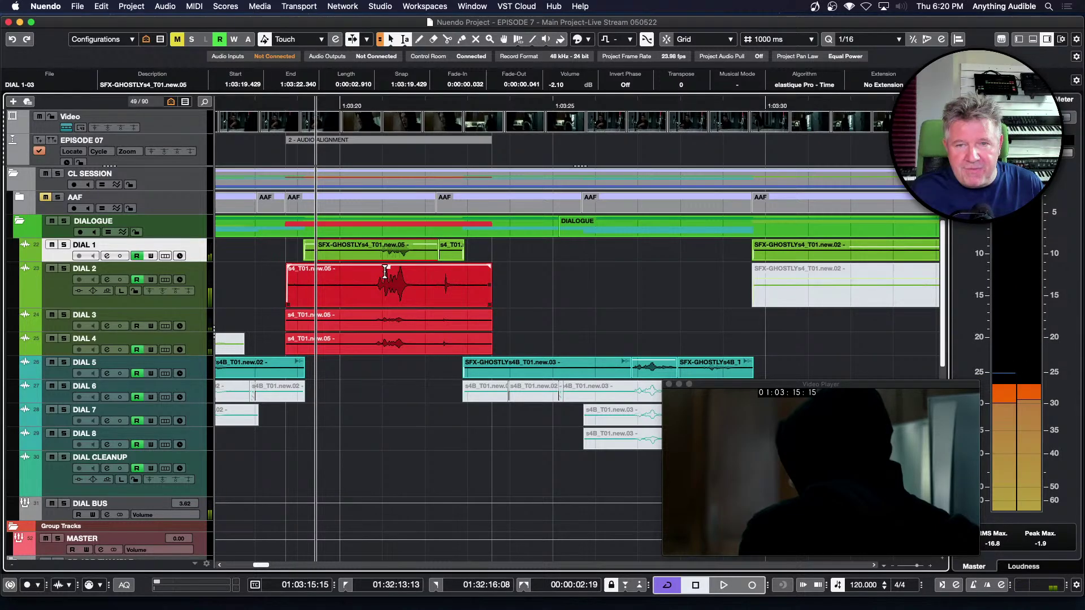
left_click(416, 280)
key("h")
key("h")
key("h")
key("h")
key("h")
key("g")
key("g")
key("g")
key("g")
key("g")
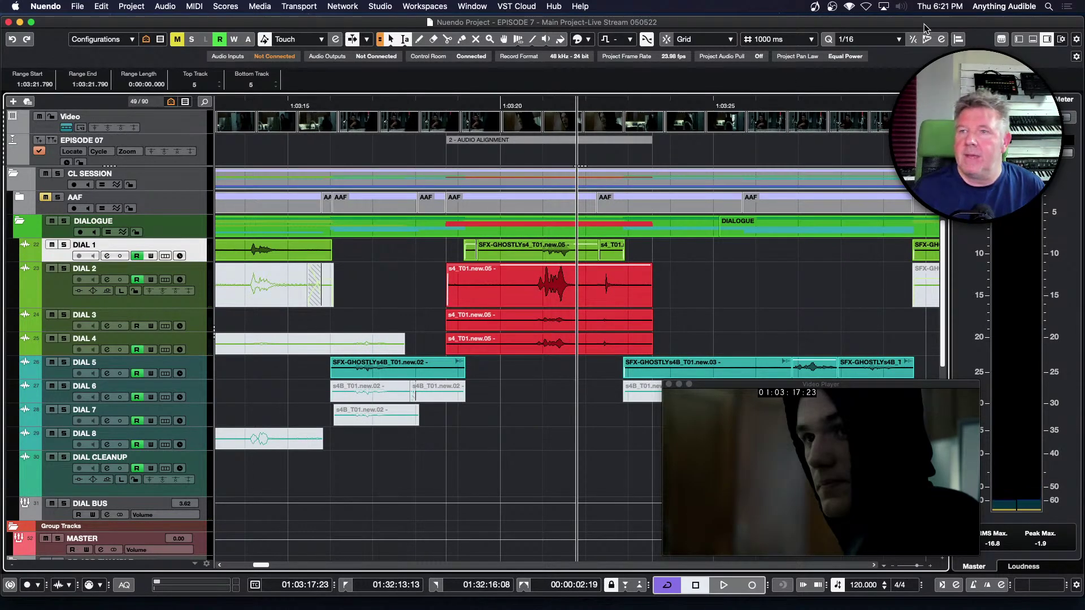
Step: Open the Audio Alignment Panel and set DIAL 1's SFX-GHOSTLYs4_T01.new.05 clip as the alignment reference
left_click(959, 39)
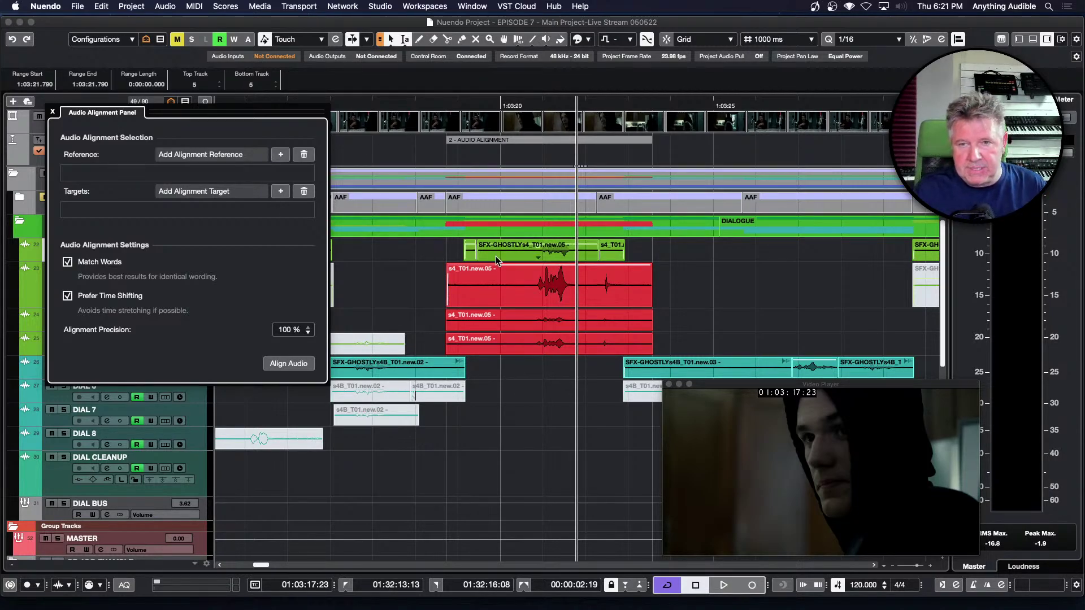
left_click(499, 257)
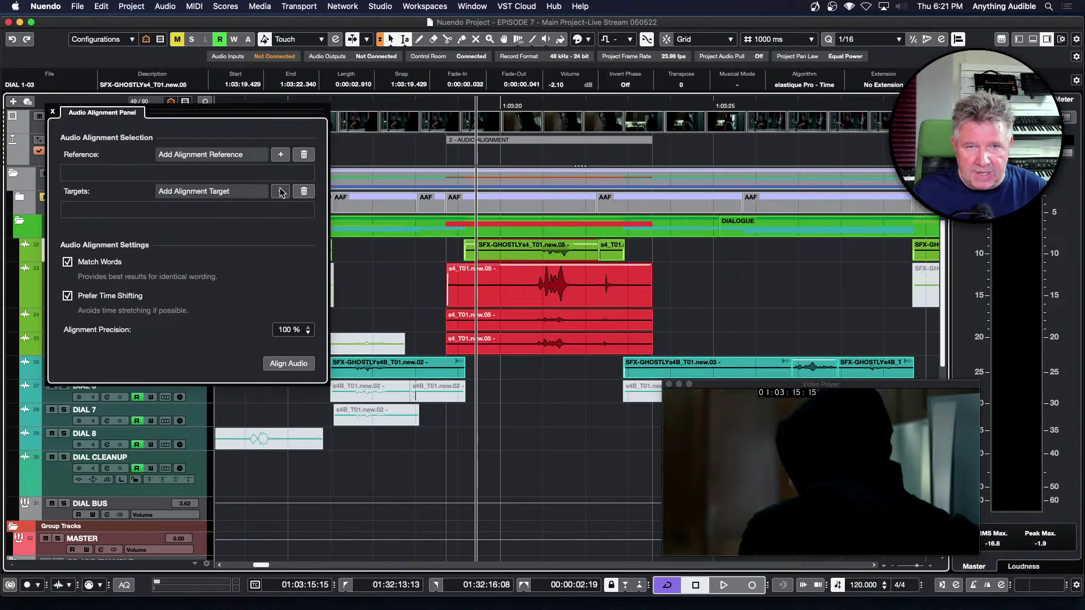
left_click(280, 155)
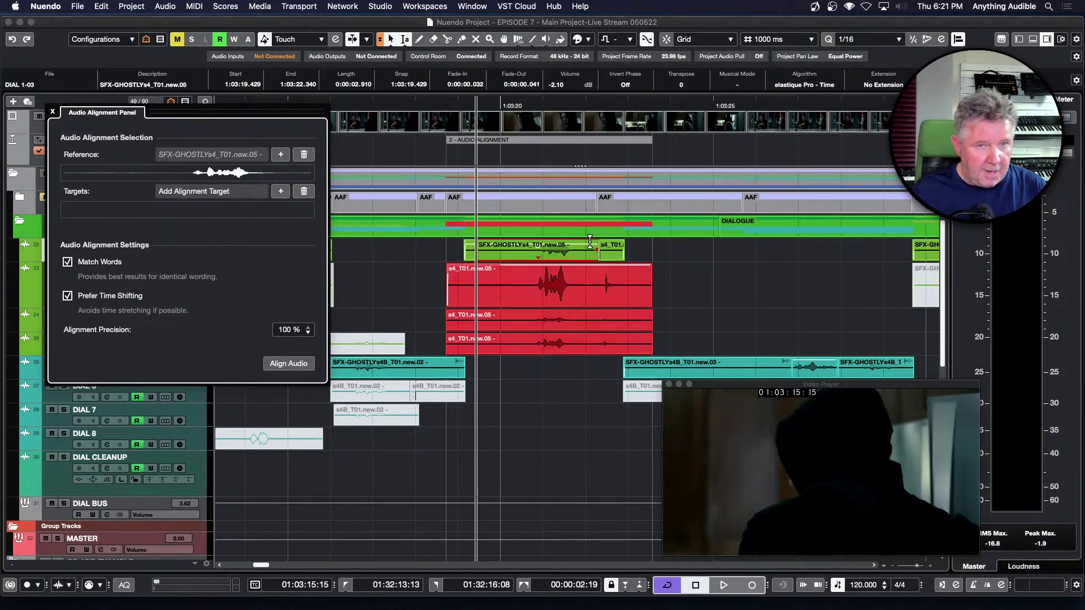
Step: Add the red s4_T01.new.05 clips on DIAL 2 to DIAL 4 as alignment targets and align them to the reference
left_click(581, 298)
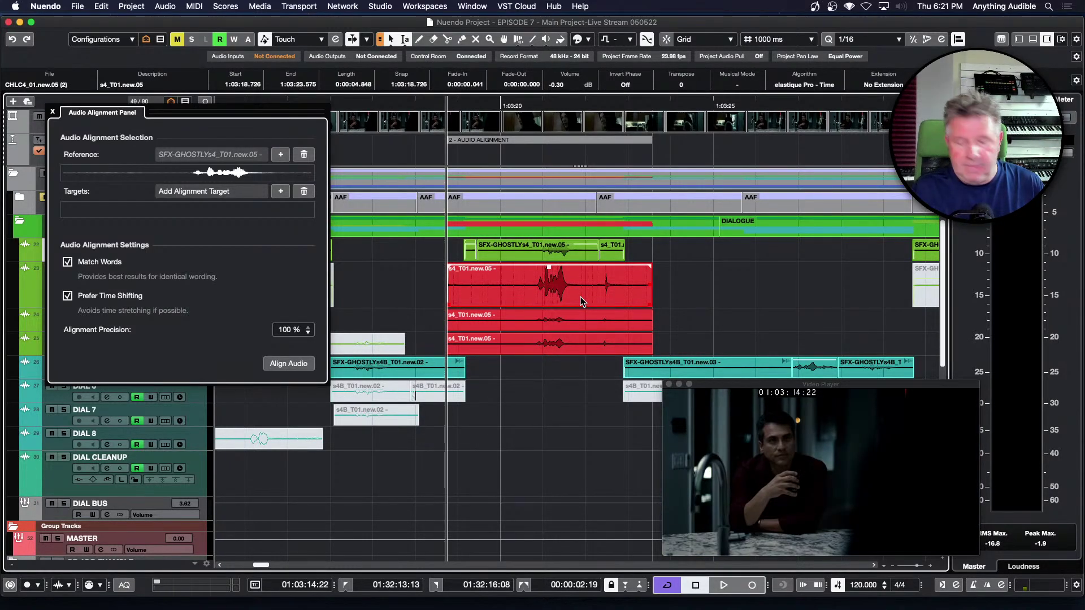
left_click(583, 350, "shift")
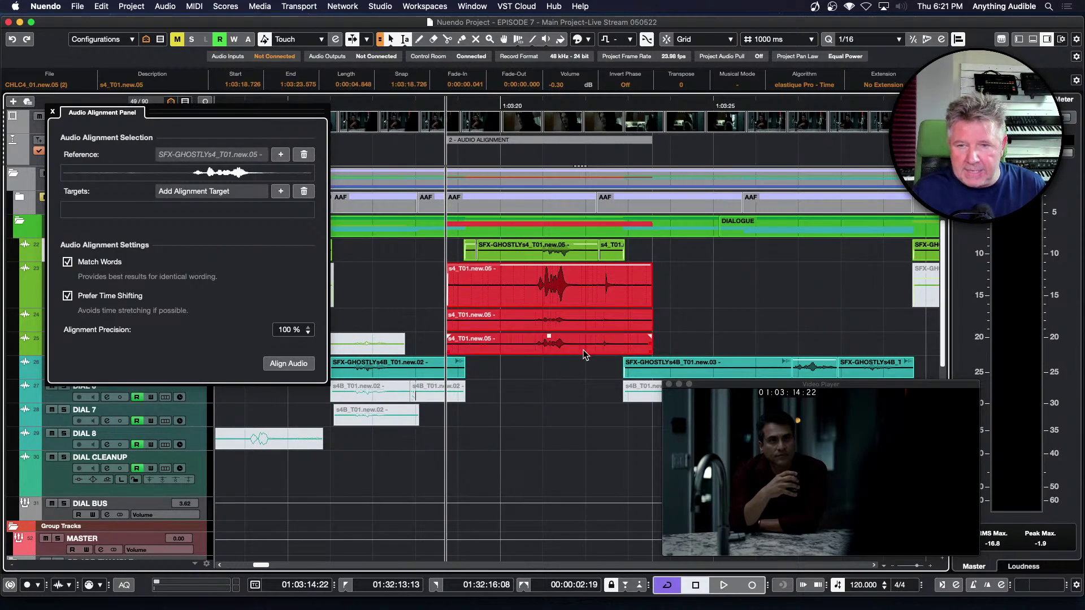
left_click(280, 192)
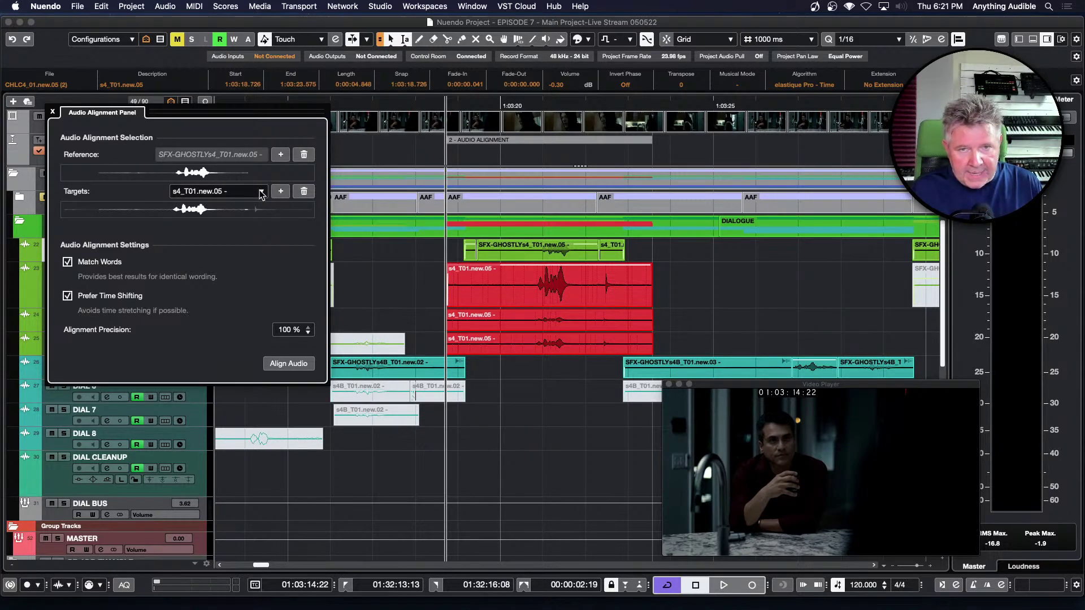
left_click(262, 192)
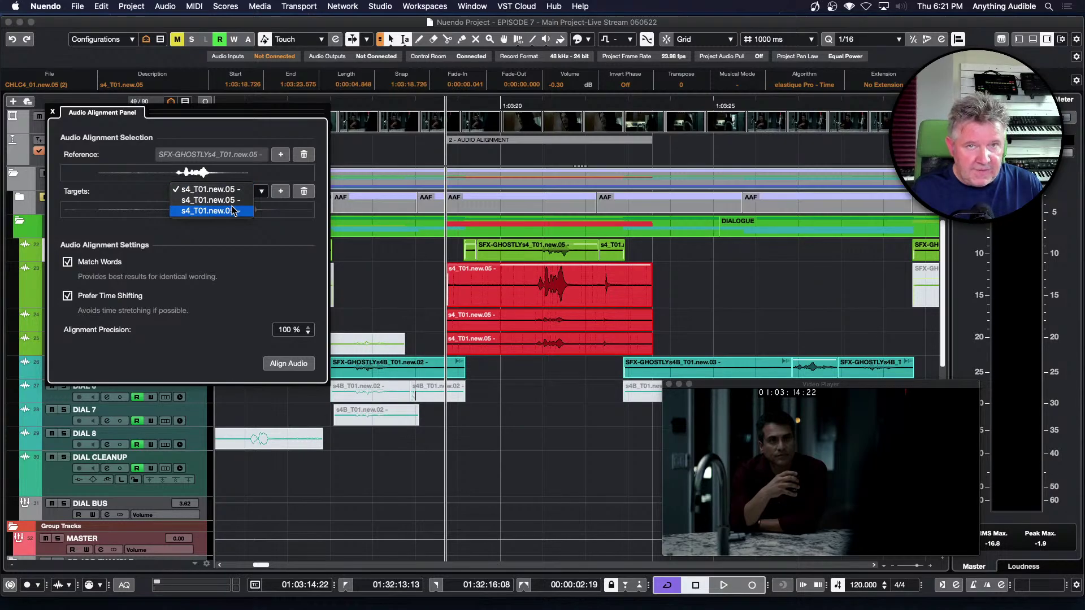
left_click(249, 262)
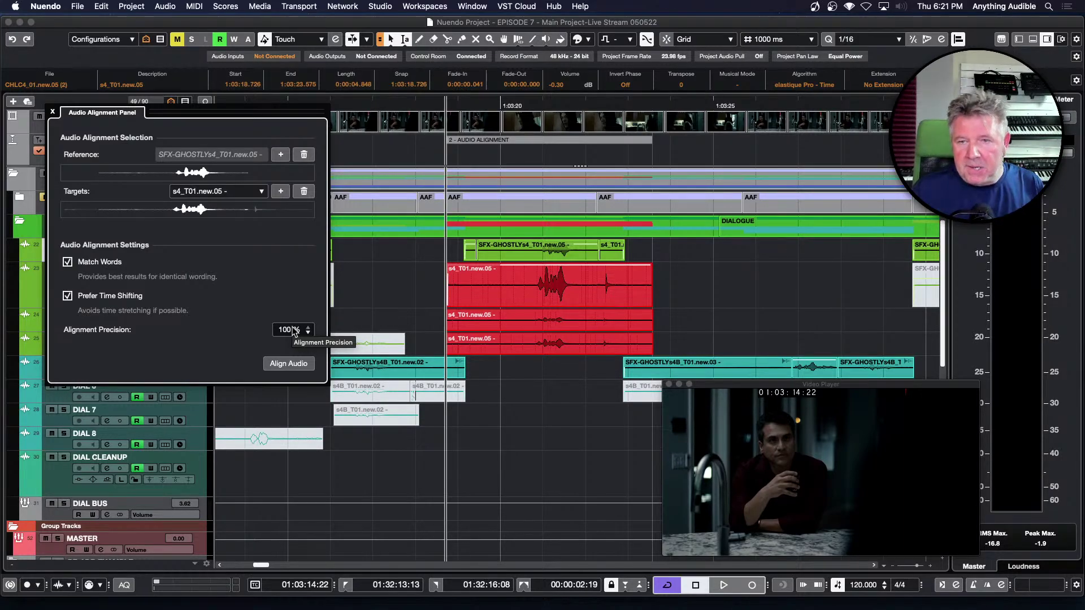
left_click(295, 364)
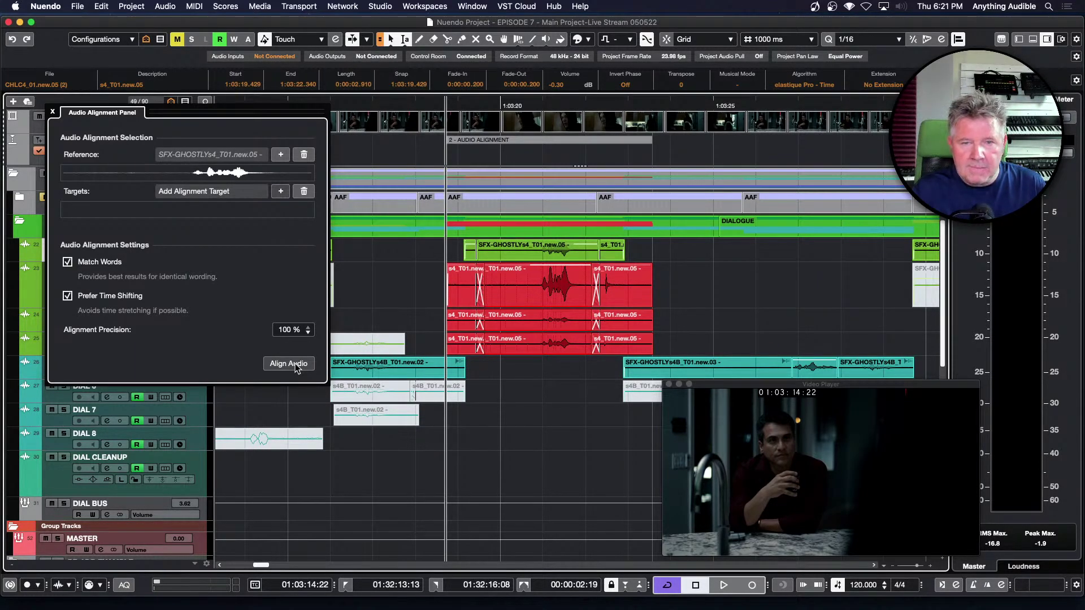
Step: Close the Audio Alignment Panel and play the aligned clips in the 2 - AUDIO ALIGNMENT section
left_click(53, 113)
key("space")
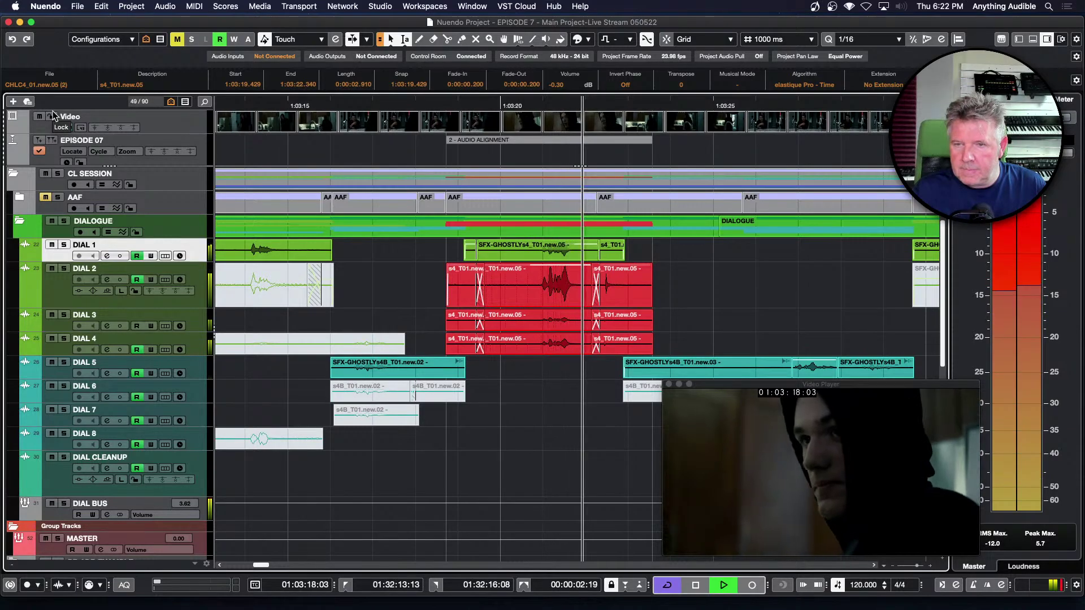
key("space")
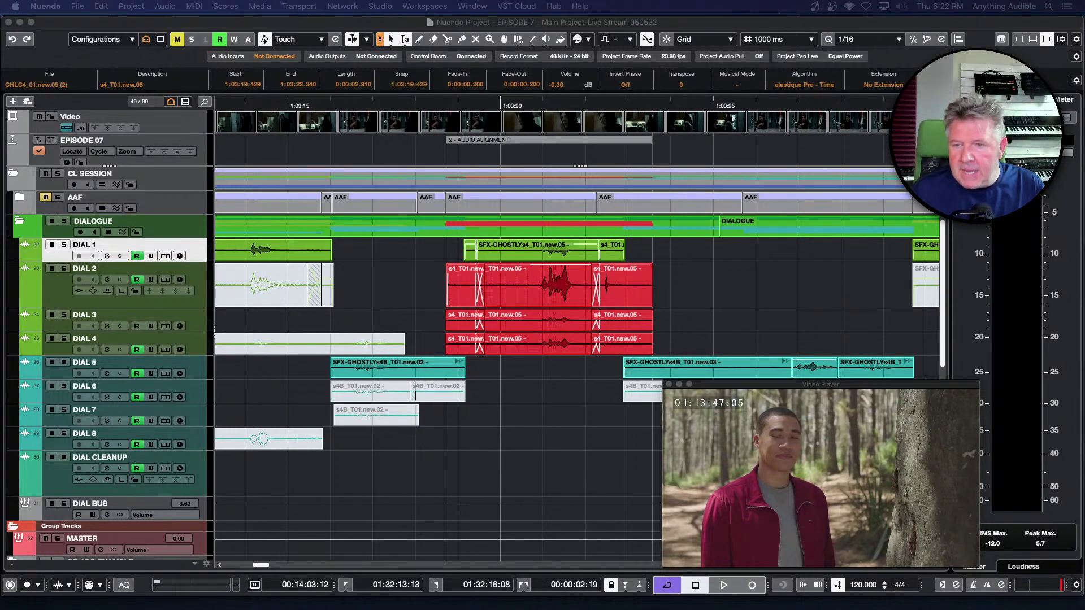
Step: Briefly play the ADR section from 00:14:03:12 and bring the PR ADR EXAMPLE tracks into view
key("space")
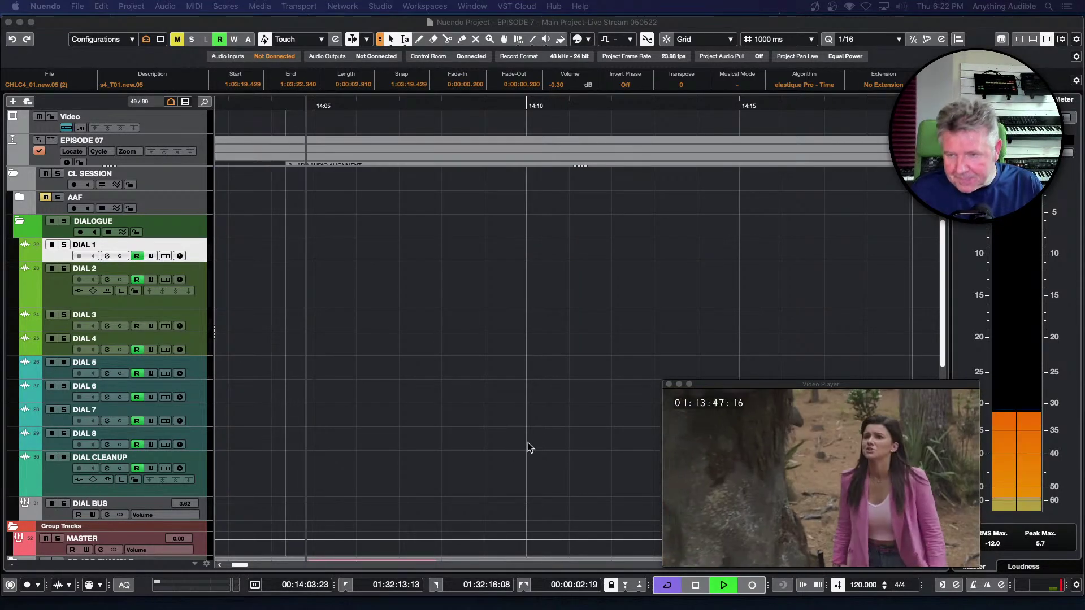
key("space")
scroll(456, 418, "down", 6)
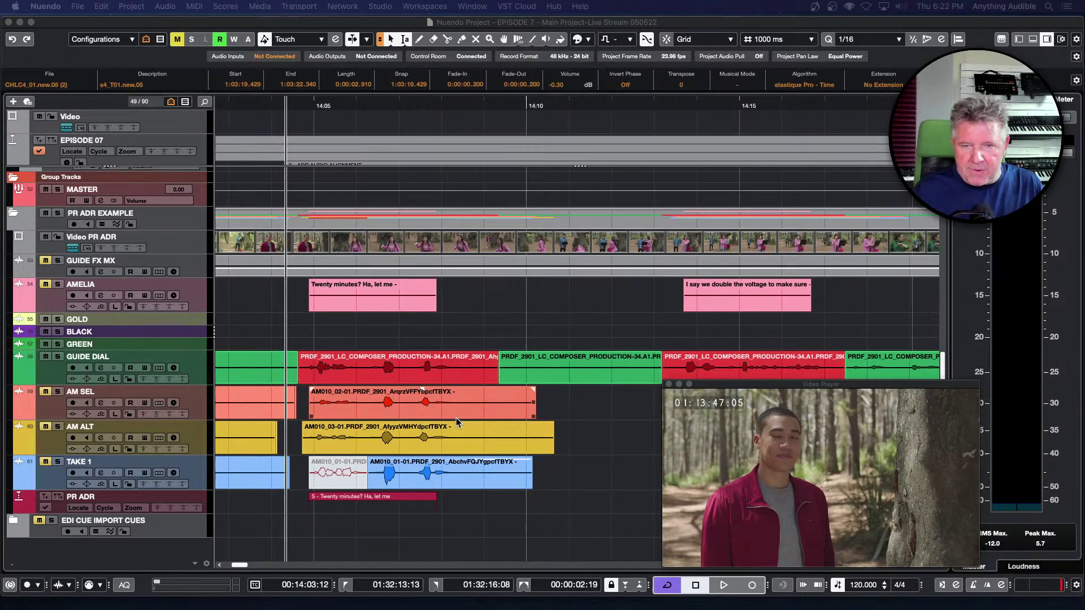
Step: Play the red production clip on GUIDE DIAL, starting just before it at 00:14:02:19
left_click(256, 364)
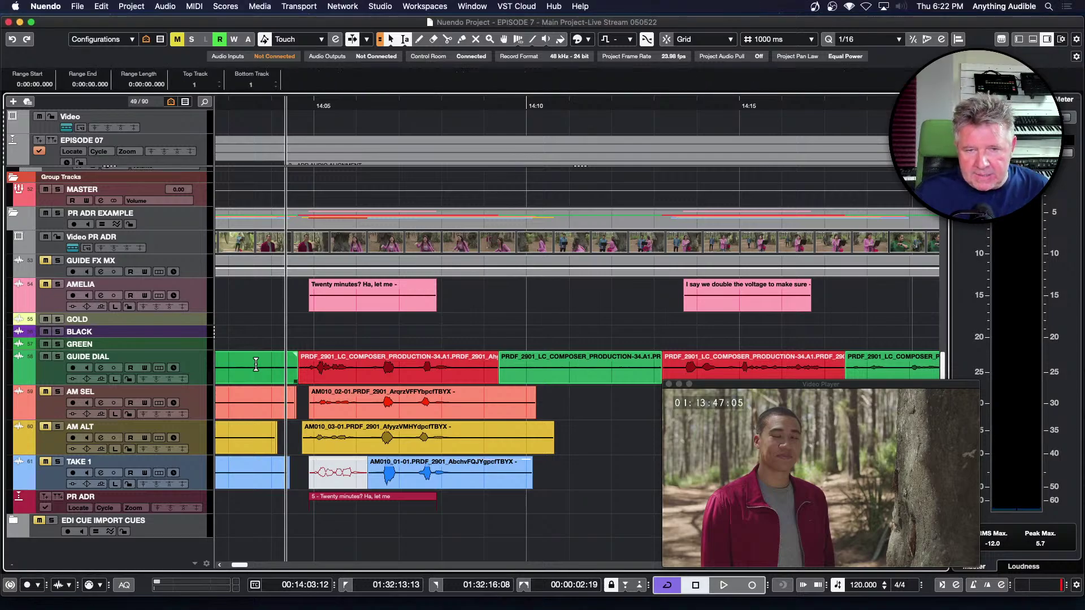
left_click(257, 365)
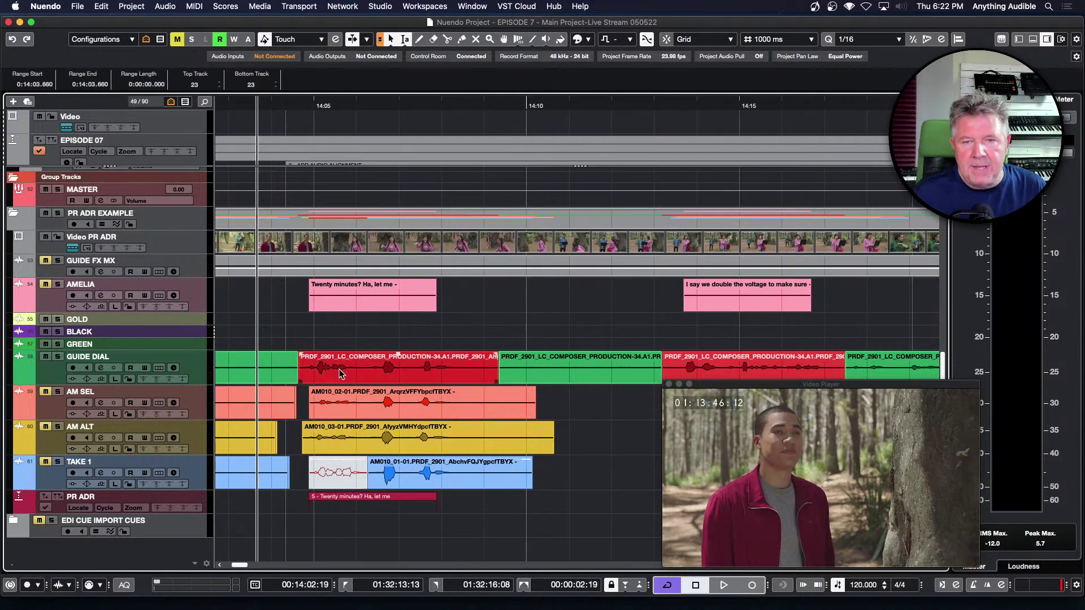
key("space")
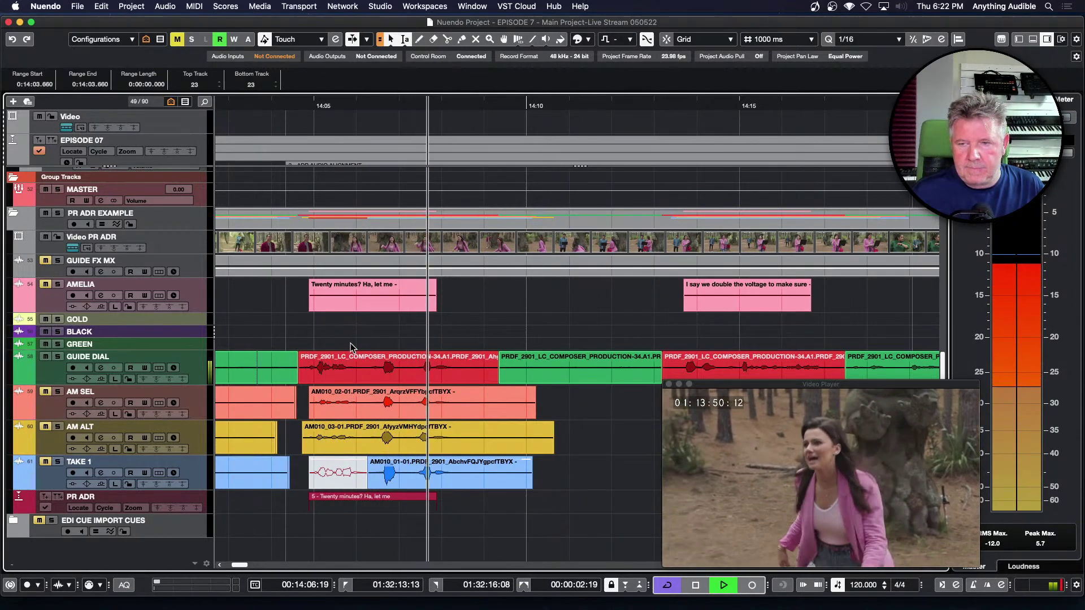
key("space")
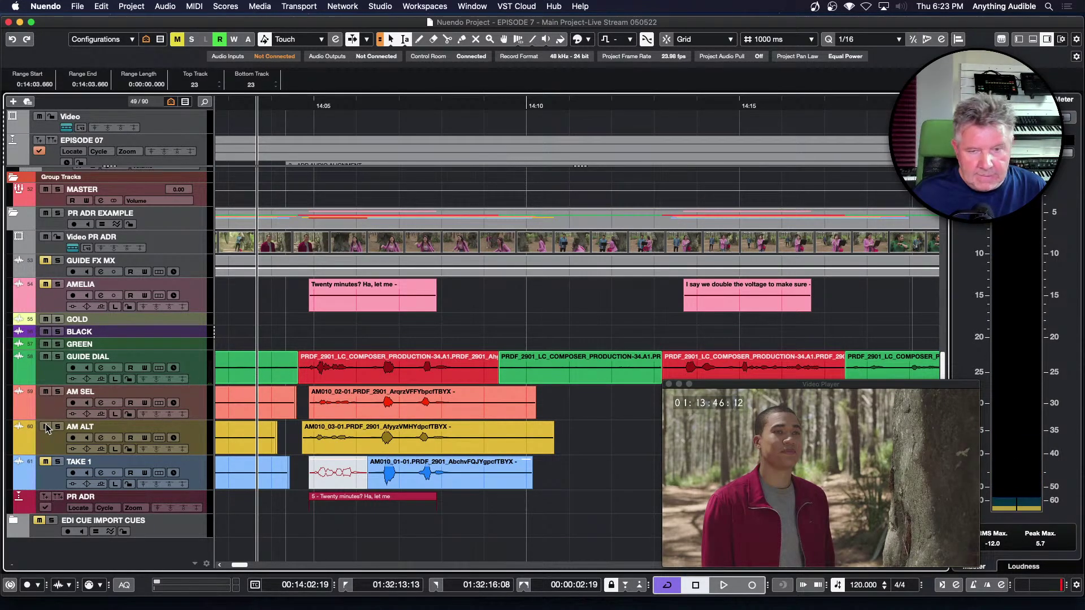
Step: Play the AM SEL and AM ALT takes together with GUIDE DIAL from 00:14:03:22
left_click(303, 402)
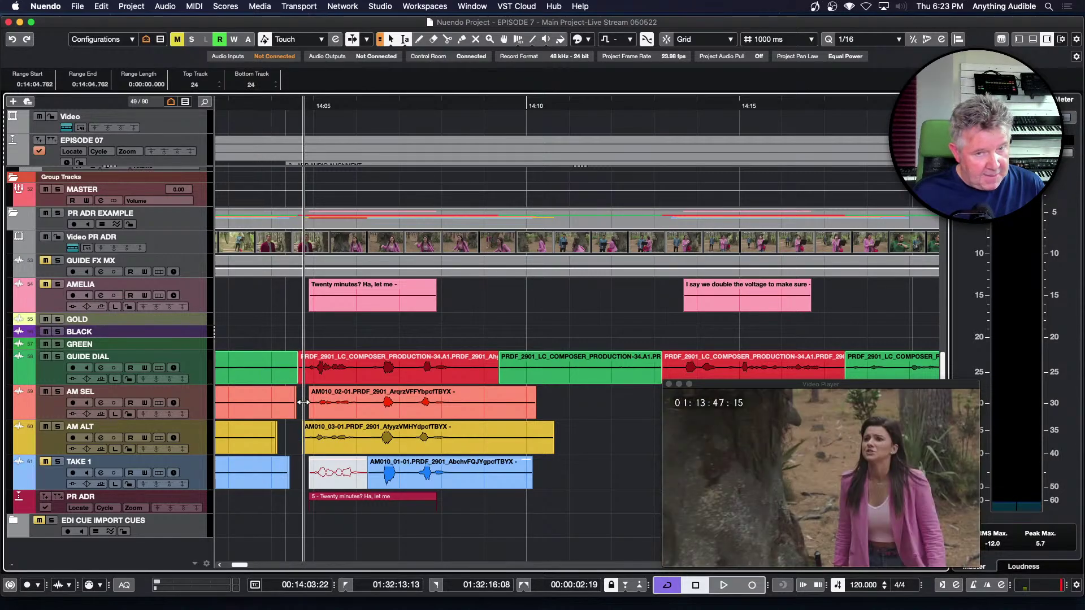
key("space")
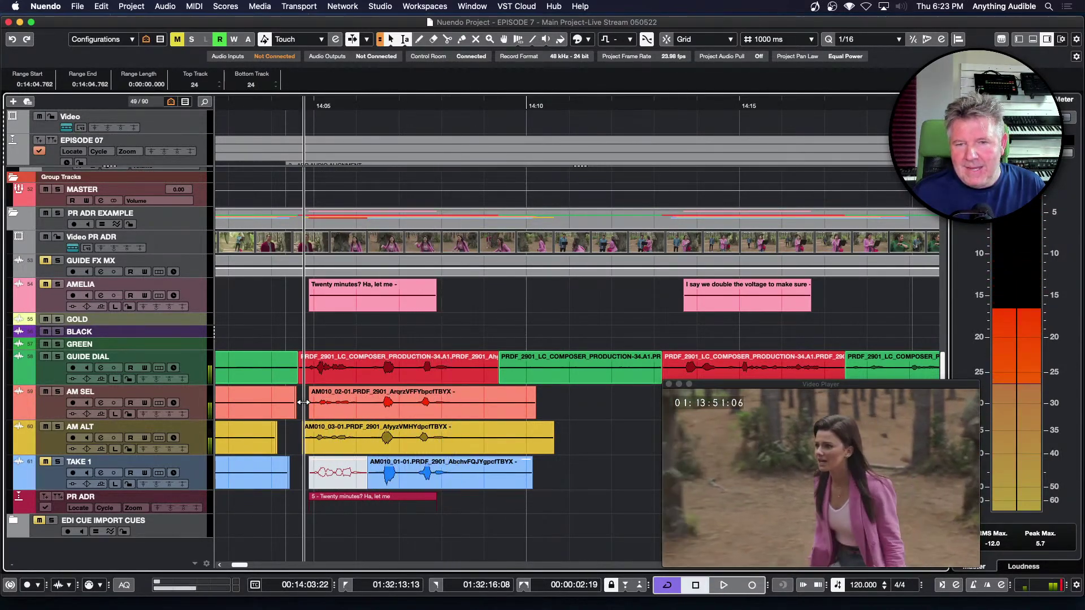
key("space")
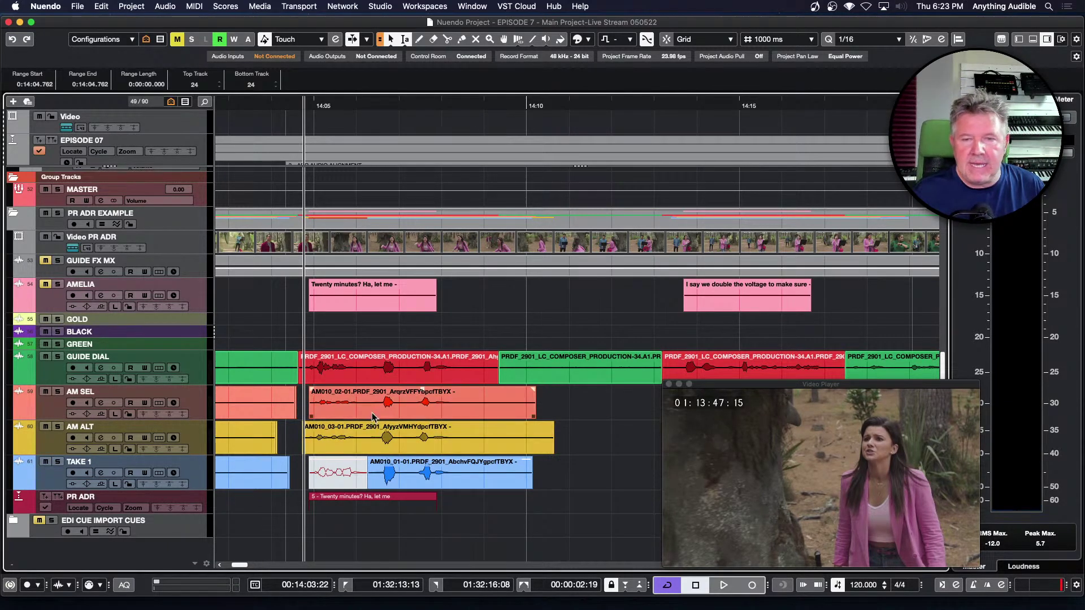
Step: Replace the alignment reference with the first red PRDF_2901_LC_COMPOSER_PRODUCTION clip on GUIDE DIAL
left_click(387, 376)
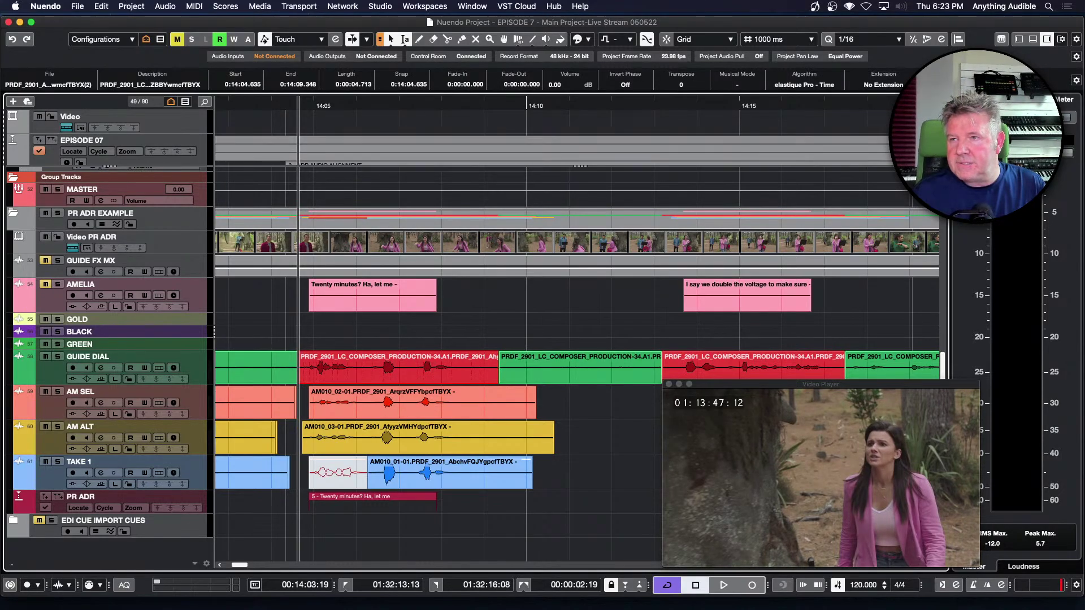
left_click(958, 39)
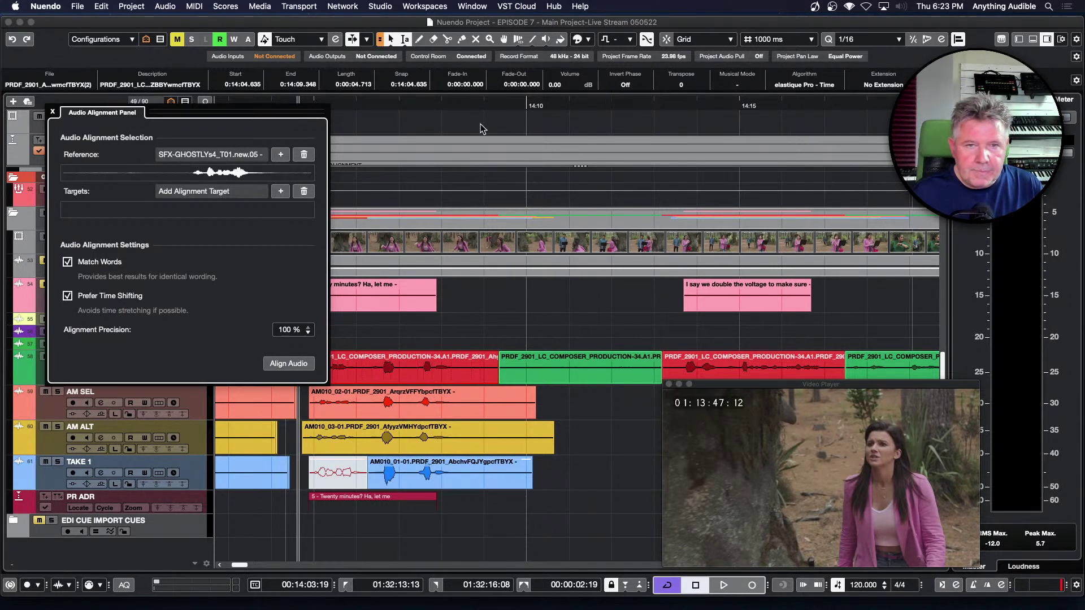
left_click(282, 157)
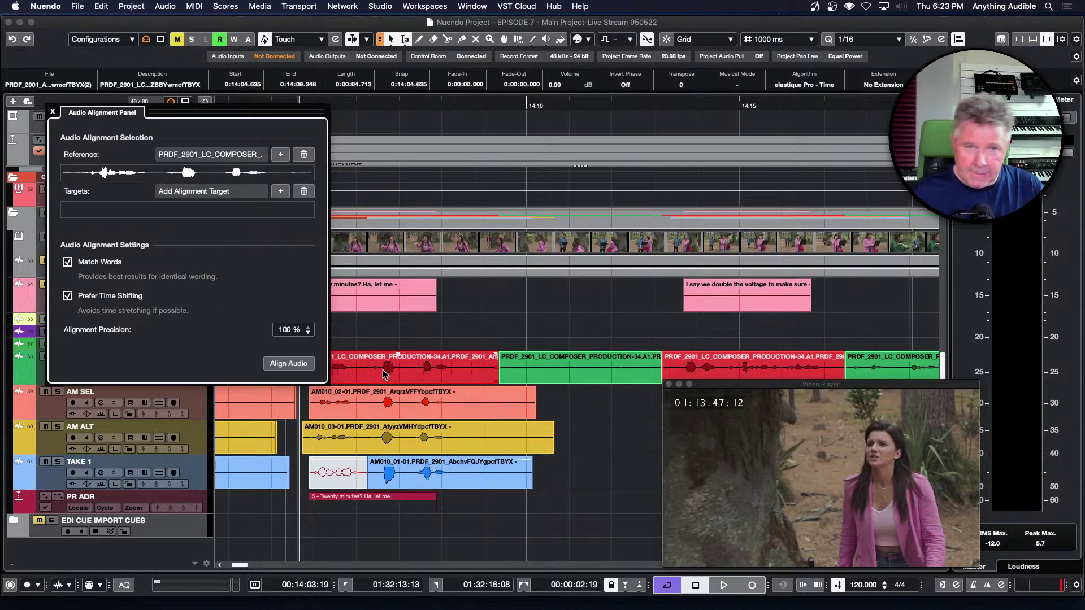
Step: Add the AM010 clips on AM SEL, AM ALT and TAKE 1 as alignment targets and align them to the guide clip
left_click(373, 412)
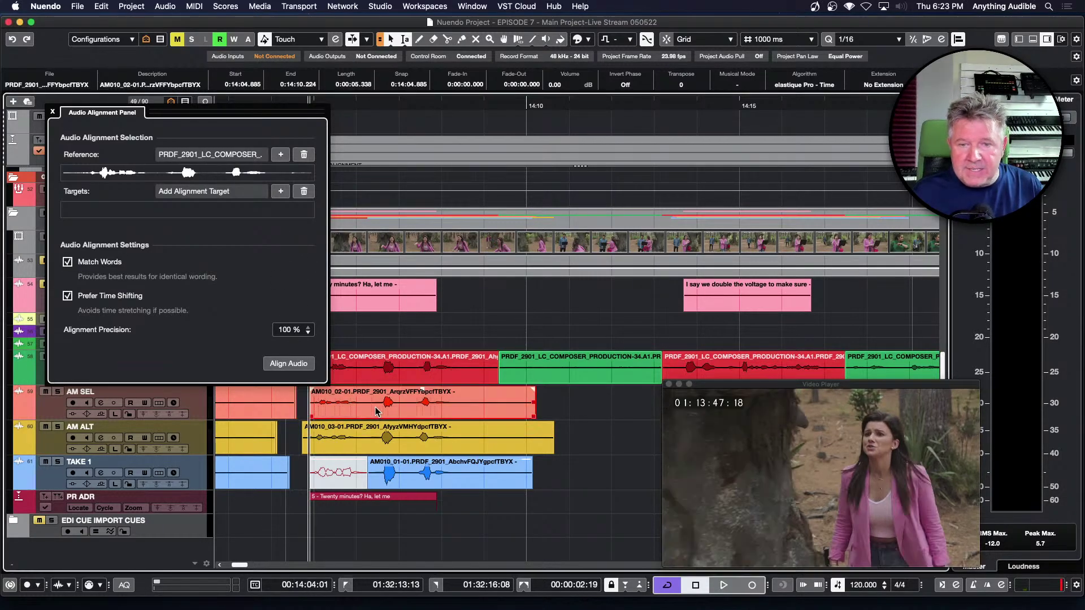
left_click(419, 446, "shift")
left_click(437, 479, "shift")
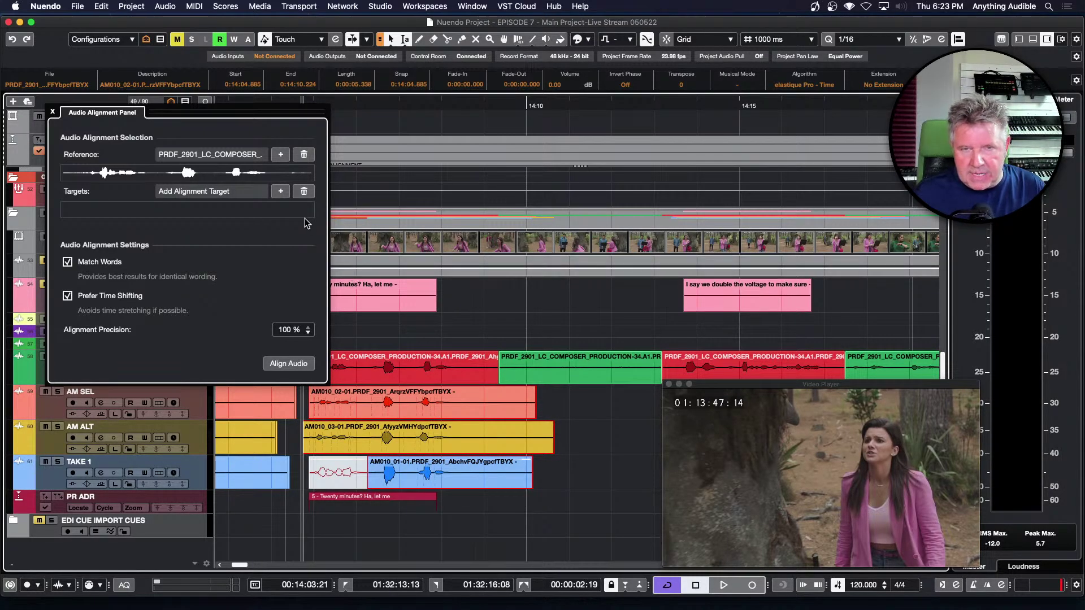
left_click(282, 192)
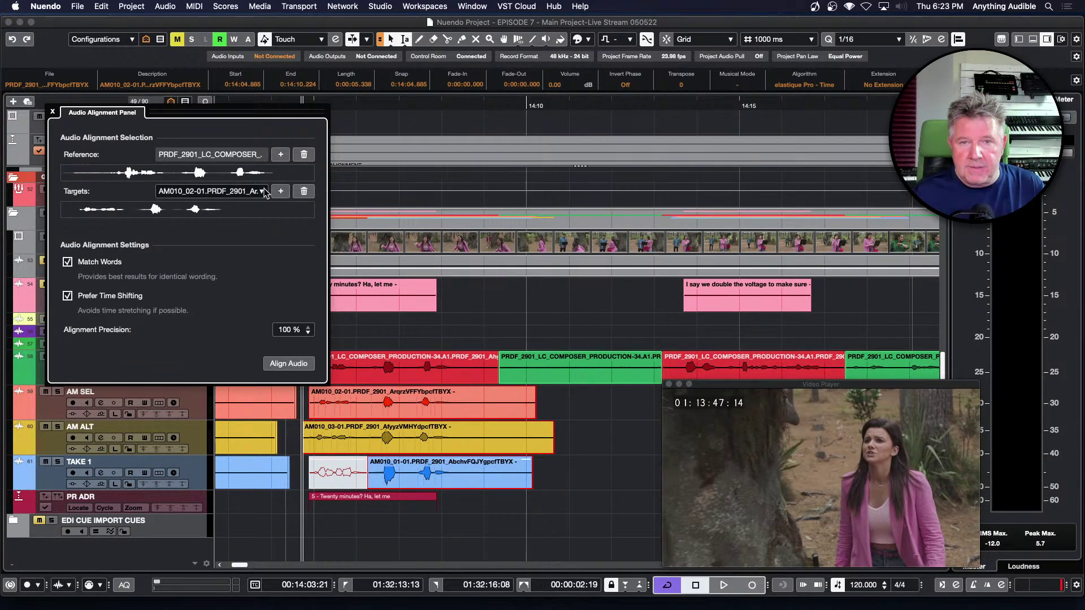
left_click(263, 191)
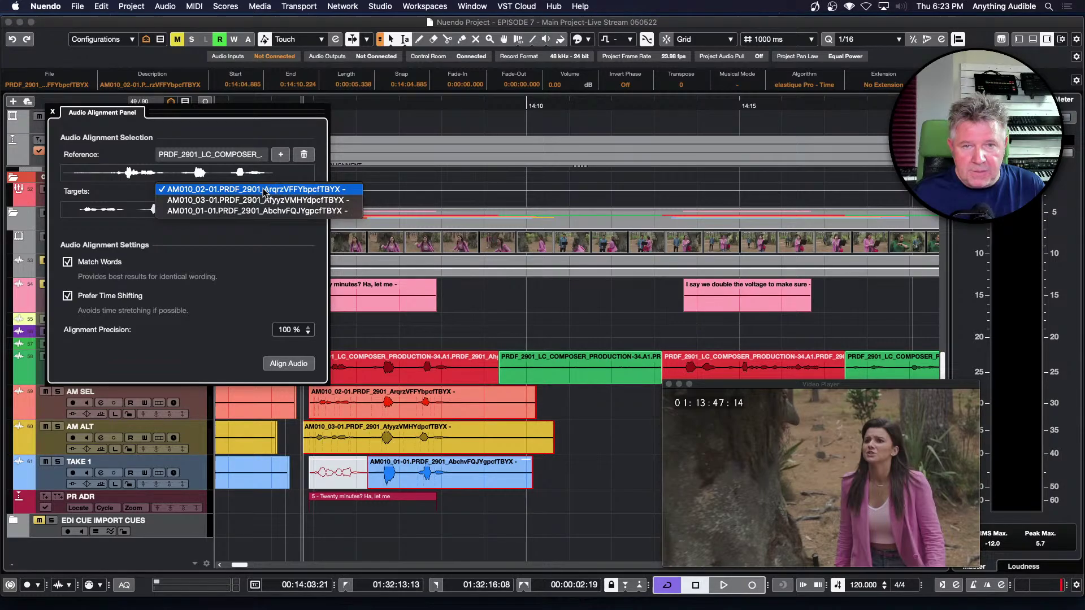
left_click(262, 189)
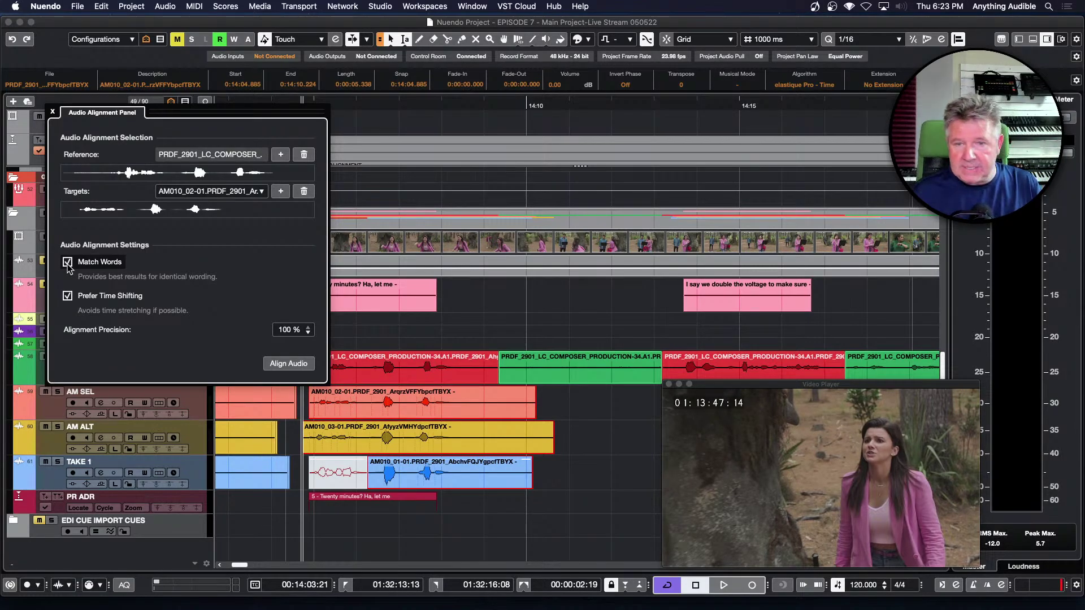
left_click(289, 364)
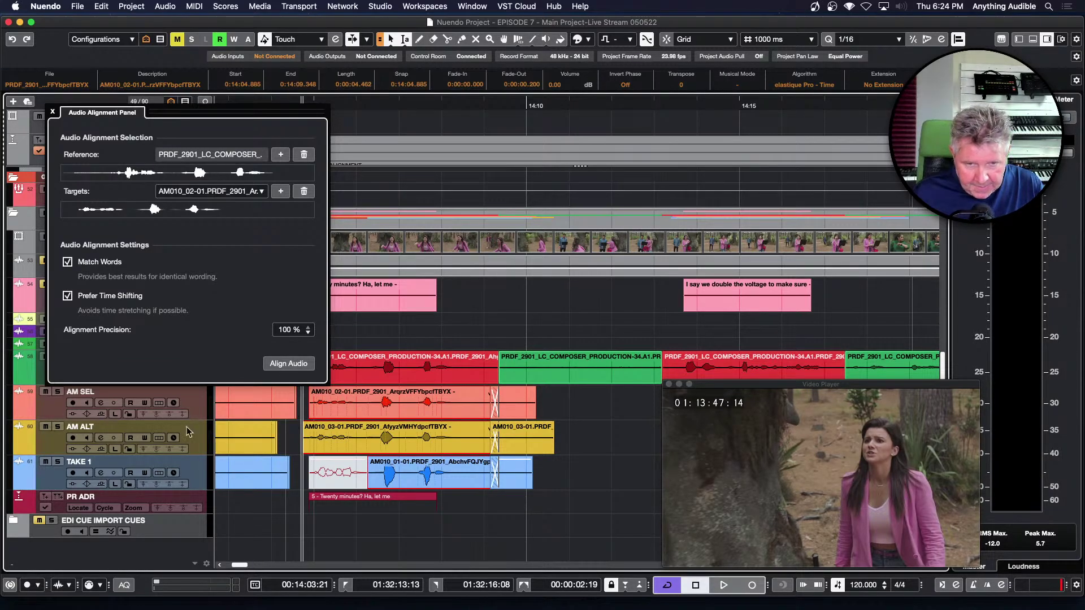
Step: Play the aligned ADR takes against the guide from 00:14:03:21 and close the Audio Alignment Panel
key("space")
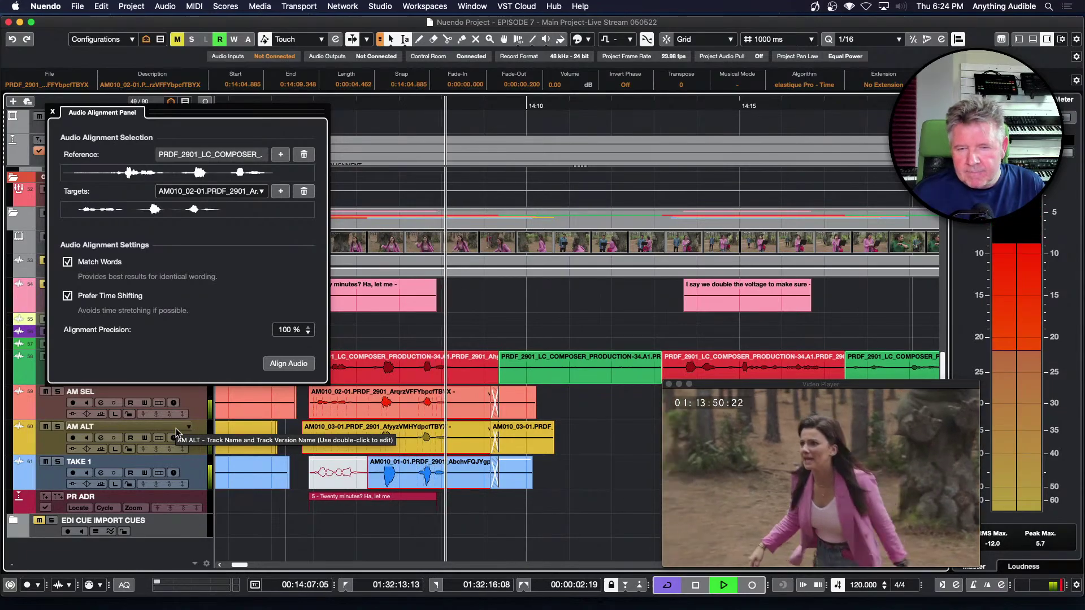
key("space")
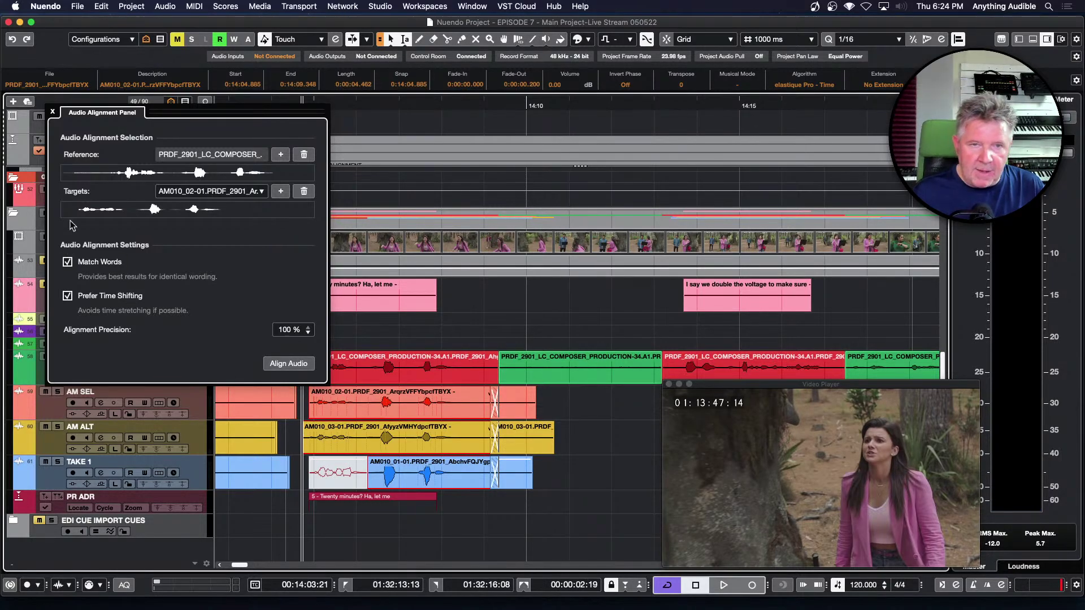
left_click(54, 112)
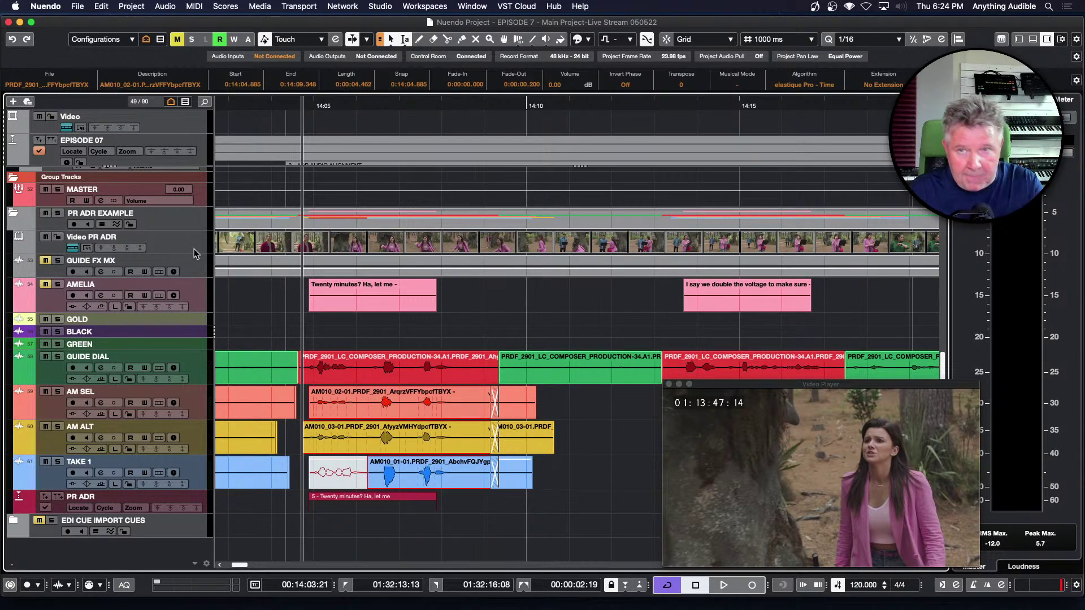
Step: Open the muted first AM010_01-01 clip on TAKE 1 in the sample editor and place the cursor within its waveform at 00:14:04:20
left_click(341, 475)
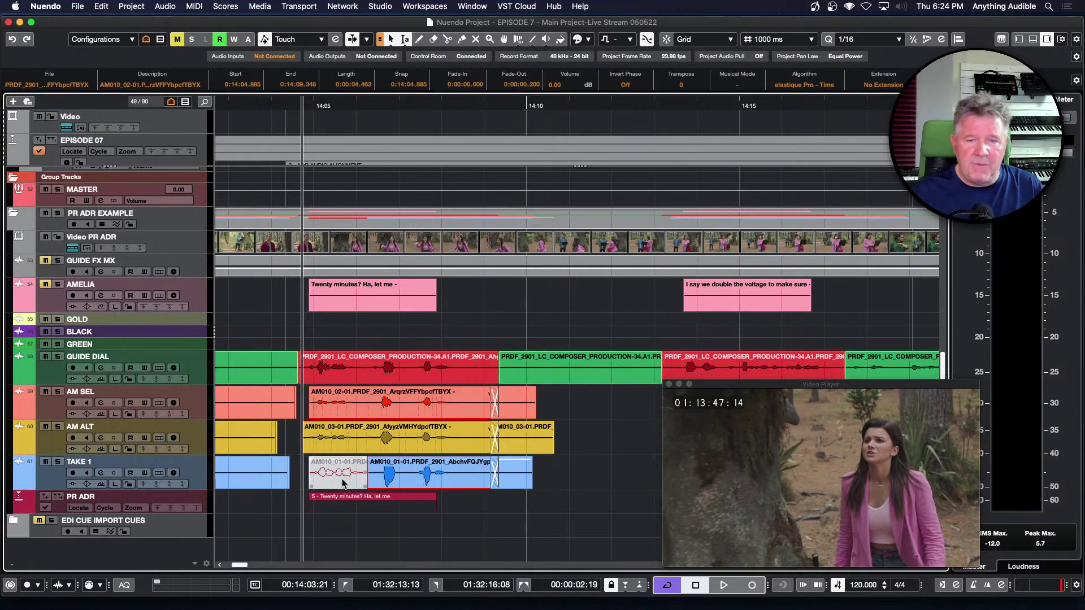
double_click(343, 477)
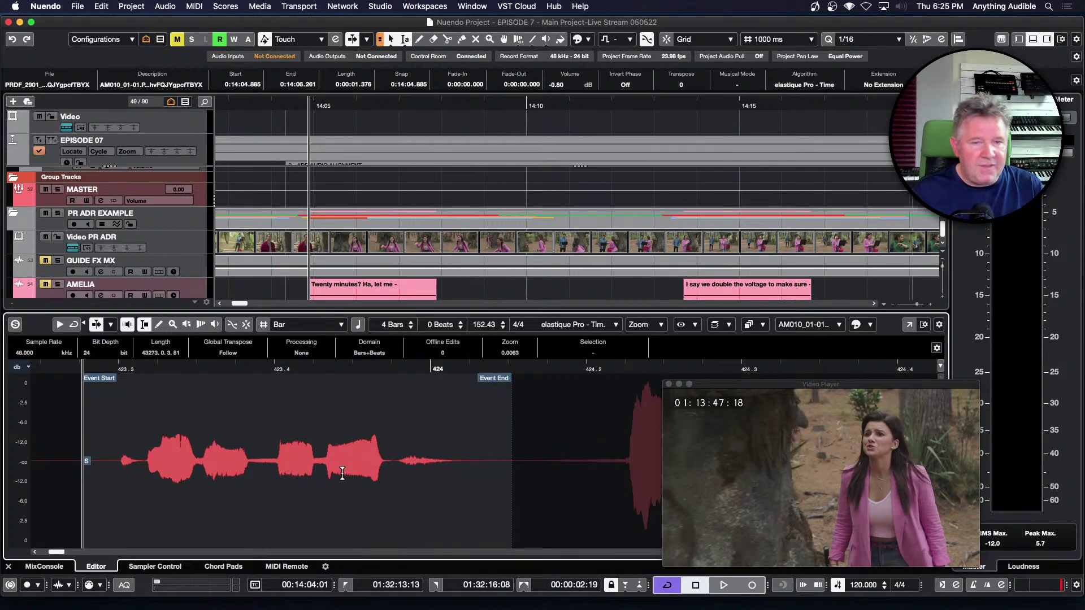
left_click(335, 464)
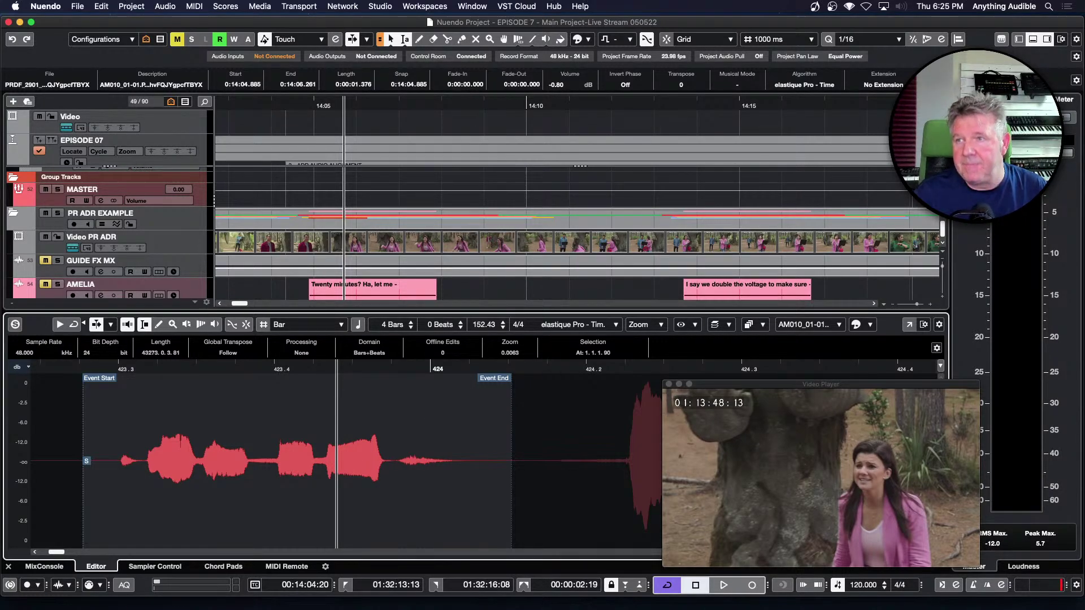
Step: Show the sample editor's inspector and expand its AudioWarp settings
left_click(1018, 40)
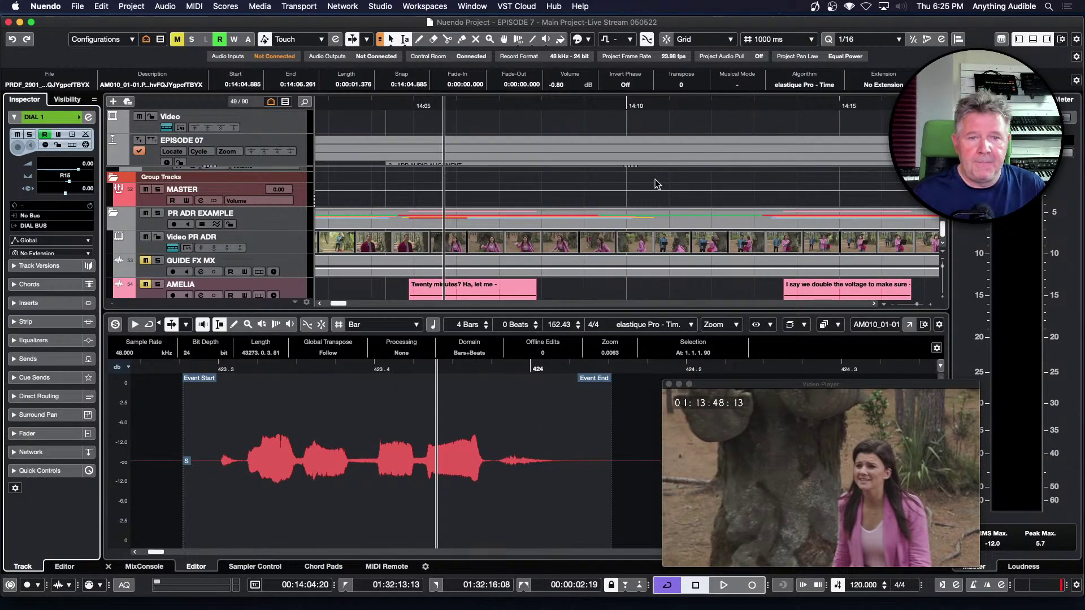
left_click(333, 493)
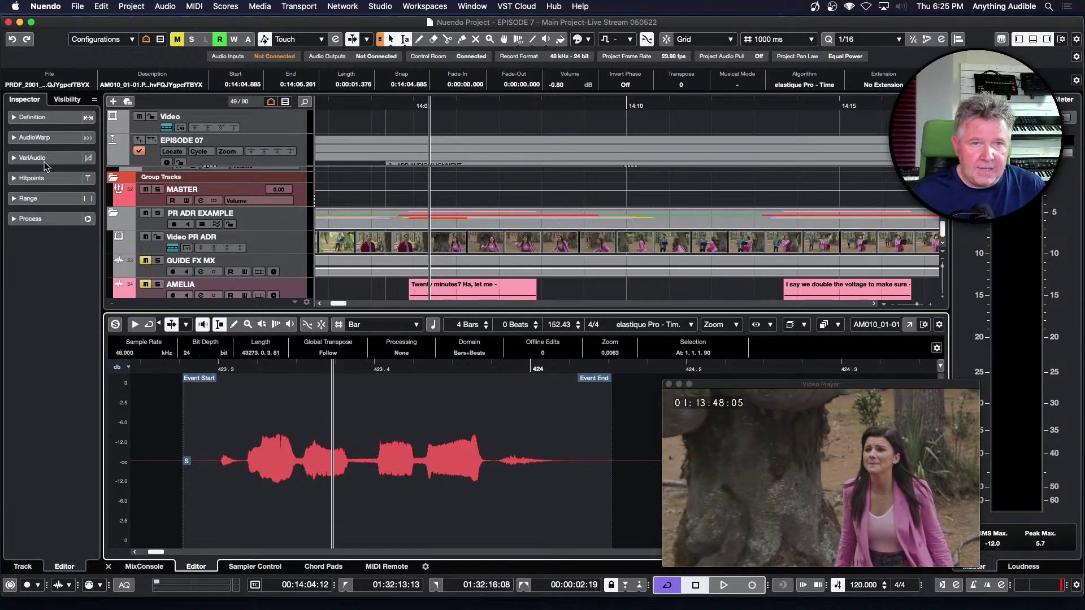
left_click(31, 138)
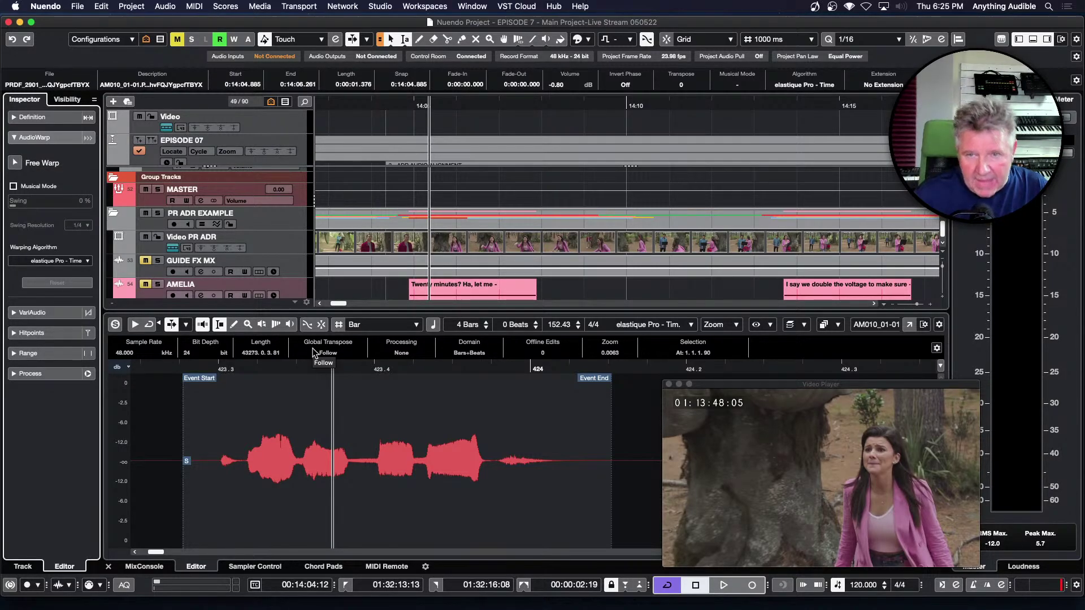
Step: Select a range in the take's waveform from the end of the second speech burst into the fourth
left_click_drag(312, 410, 459, 412)
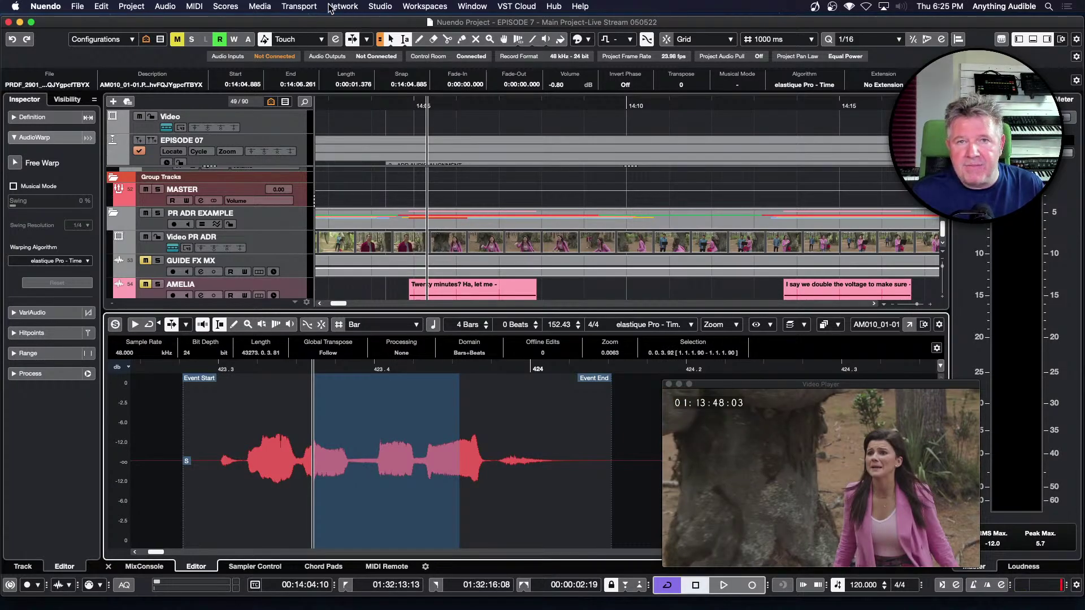
left_click(307, 7)
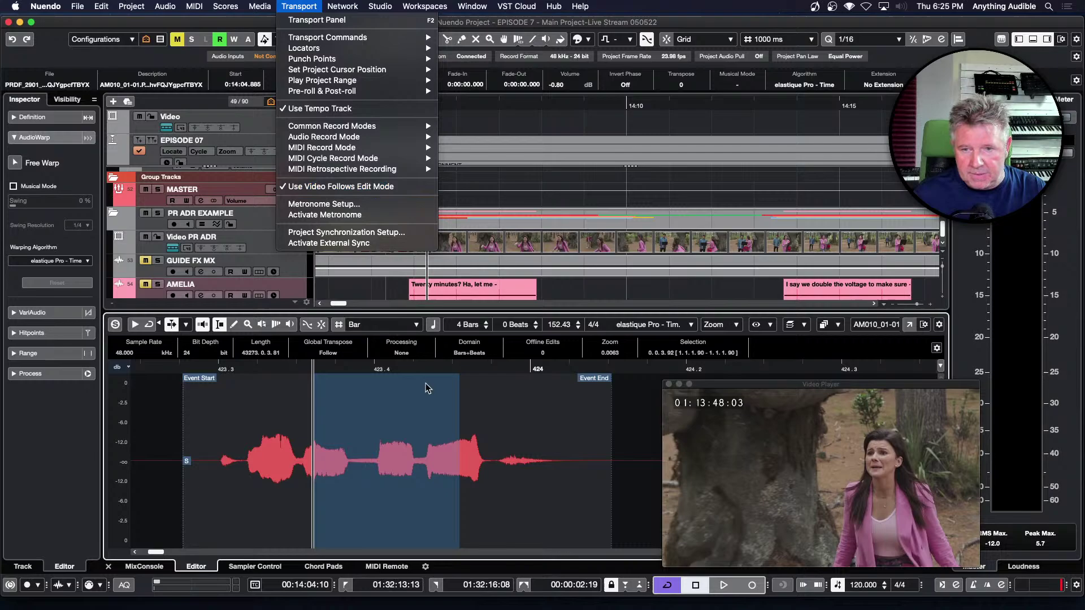
left_click(448, 399)
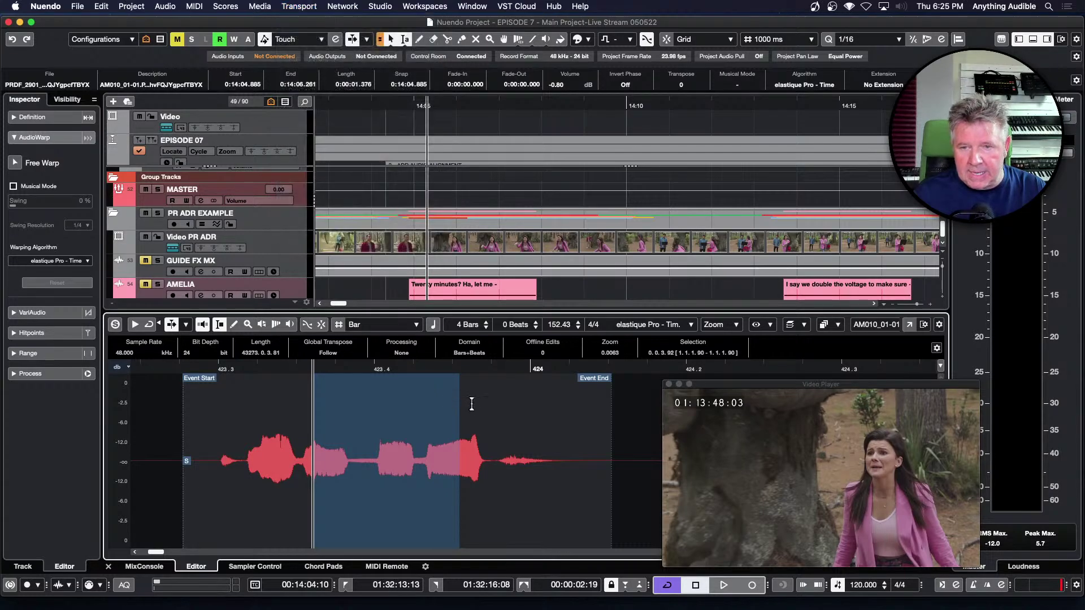
left_click(476, 403)
left_click_drag(464, 400, 342, 400)
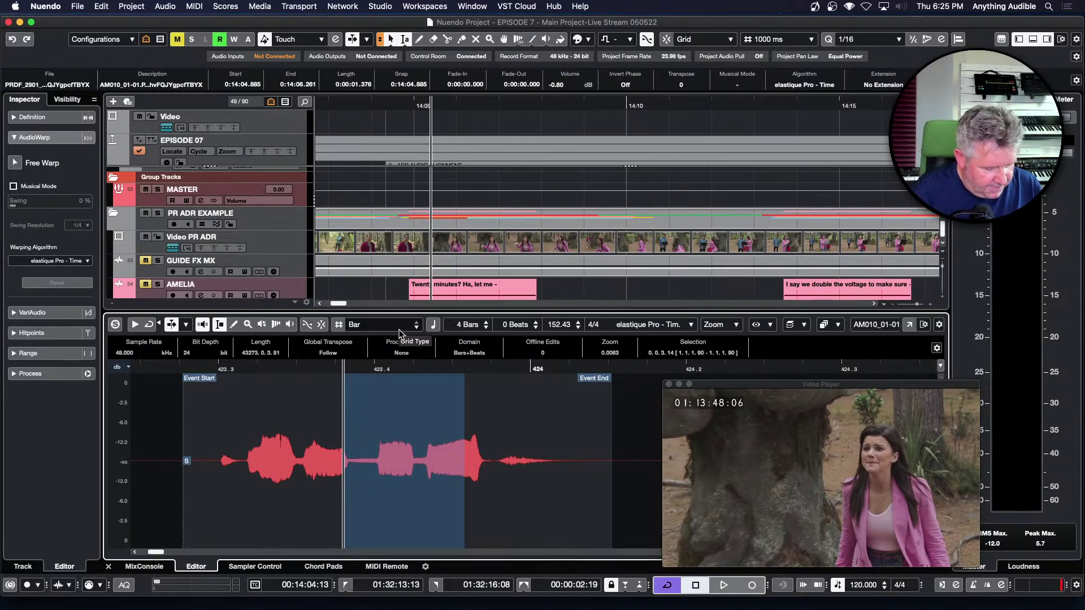
Step: Close the sample editor and inspector, and move the TAKE 1 track directly below GUIDE DIAL
key("alt+super+e")
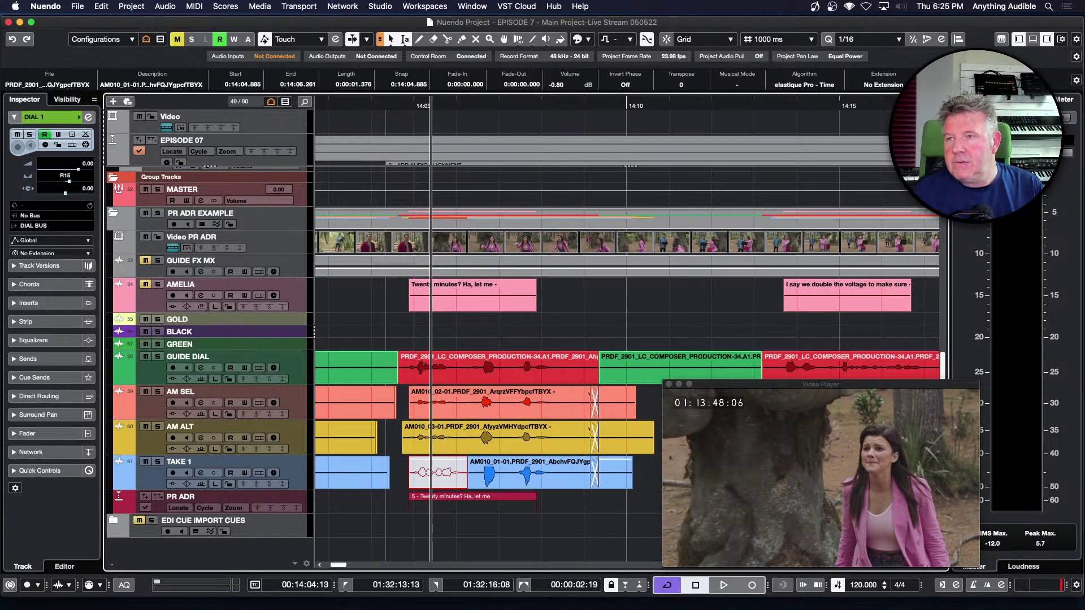
key("alt+super+l")
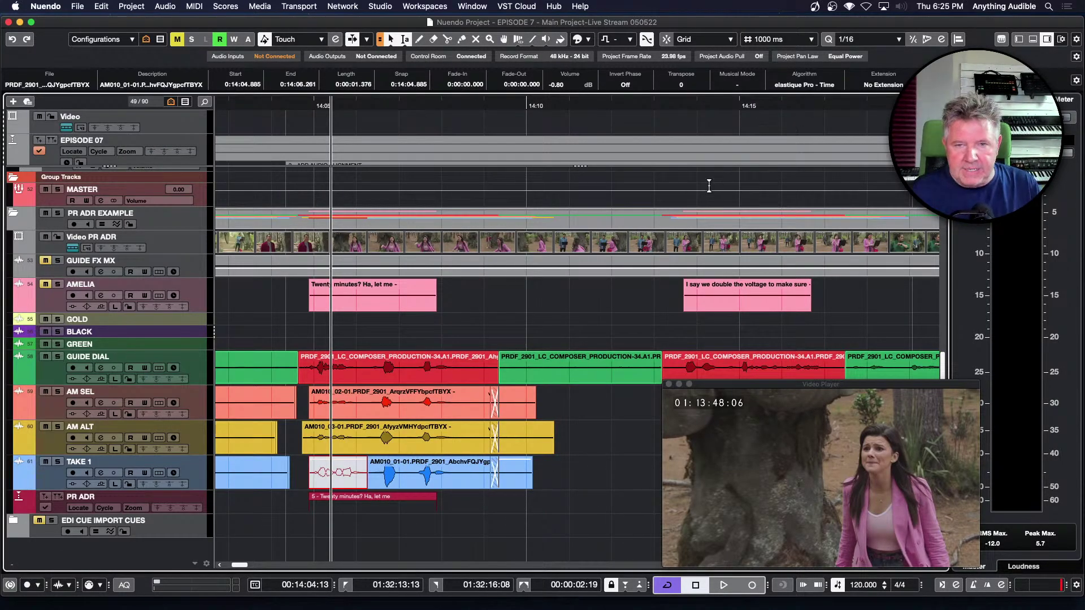
left_click(199, 482)
left_click_drag(199, 482, 202, 400)
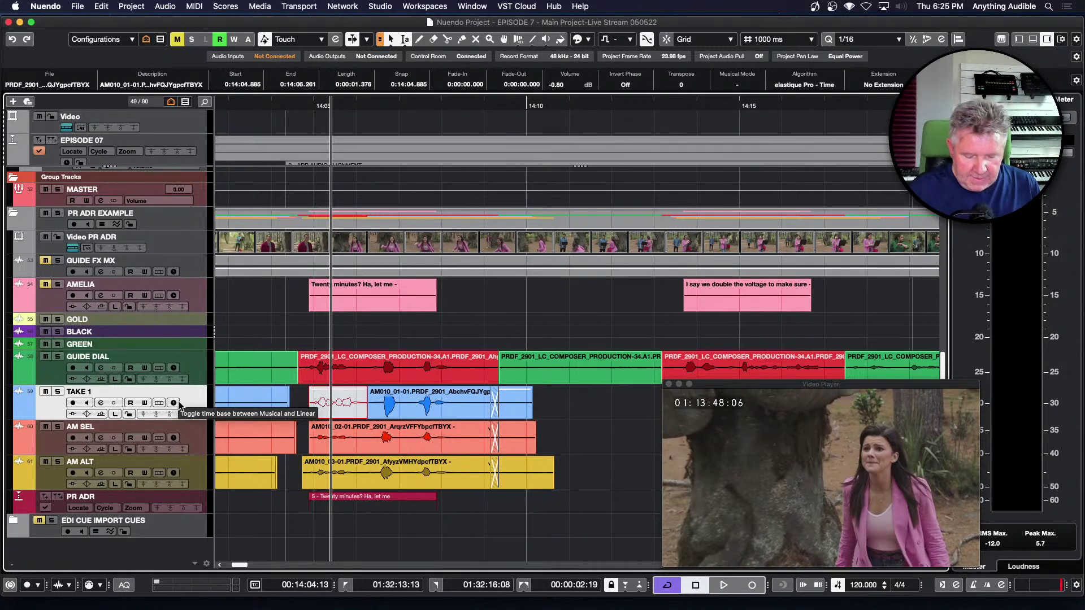
Step: Enlarge the TAKE 1 track and unmute its first AM010_01-01 clip
key("alt+Down")
key("h")
key("h")
key("h")
key("h")
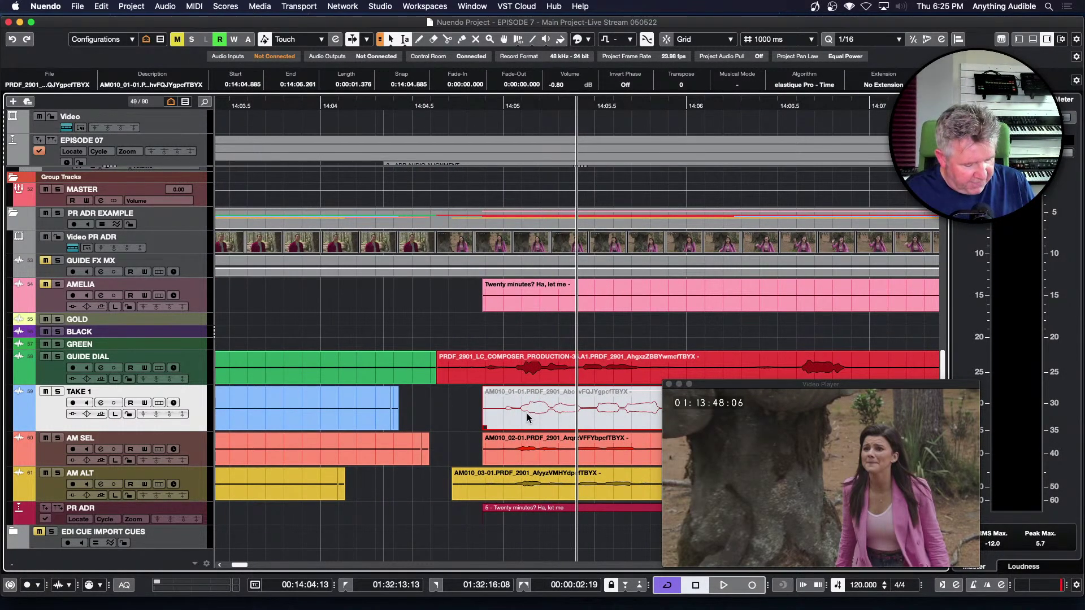
left_click(477, 418)
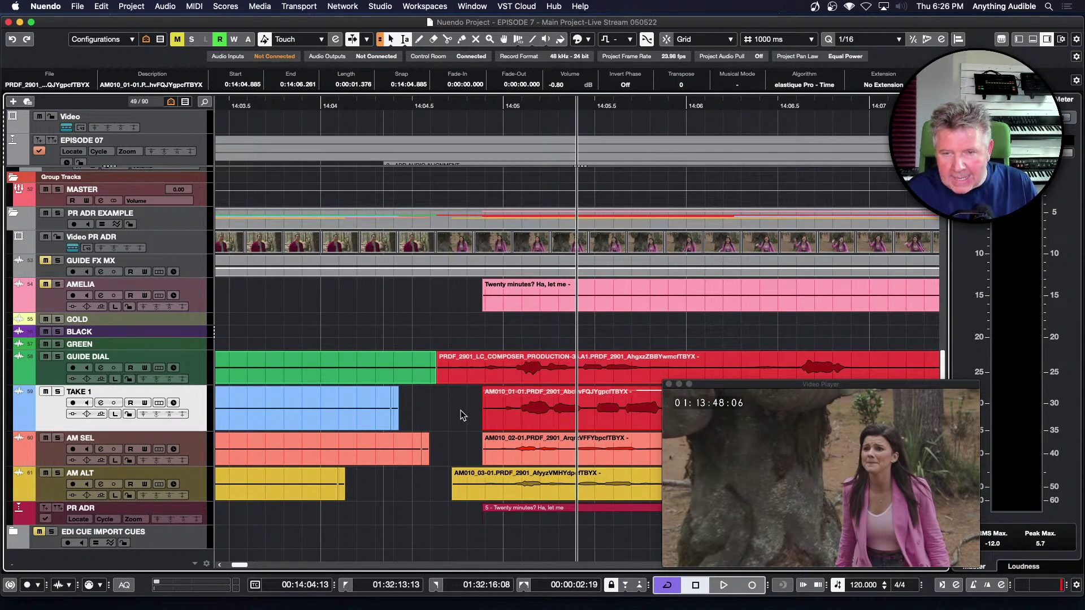
Step: Shift the first AM010_01-01 clip on TAKE 1 slightly earlier to start at 0:14:04.850, using the GUIDE DIAL waveform as reference
scroll(463, 416, "right", 3)
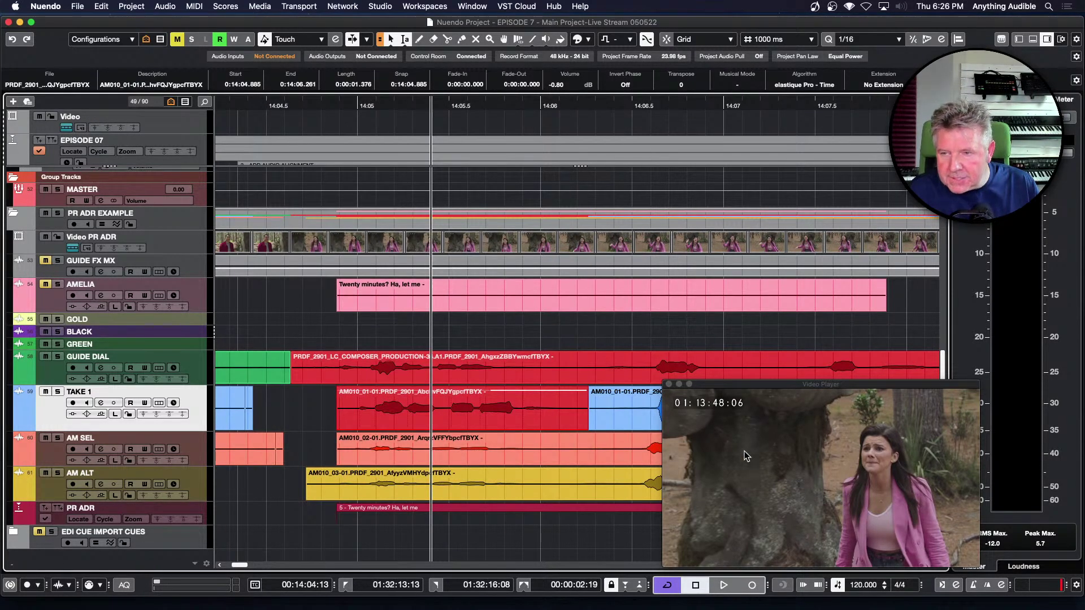
left_click(491, 419)
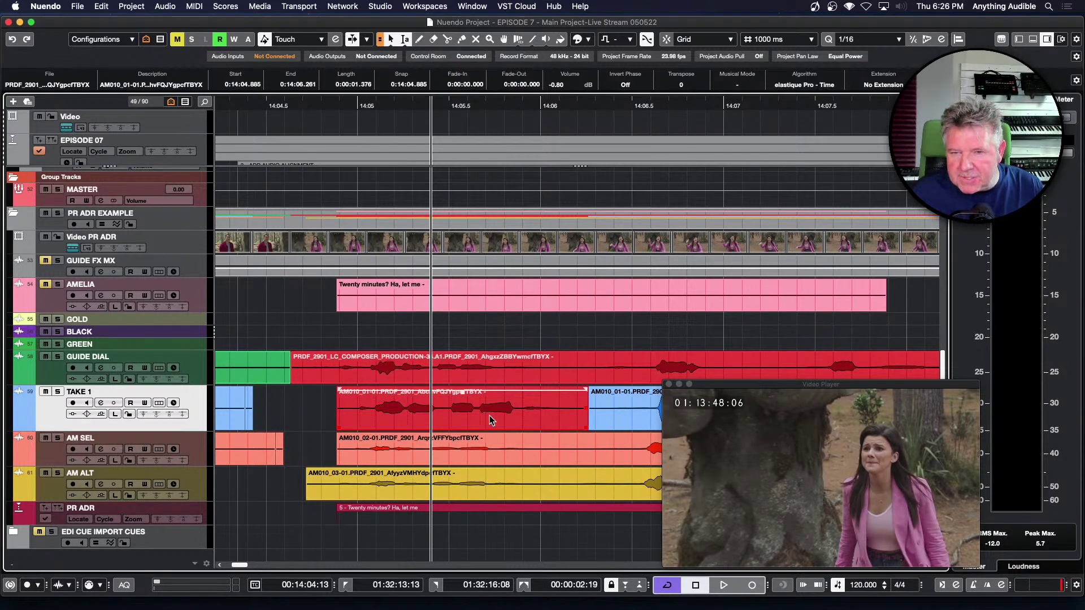
left_click(373, 364)
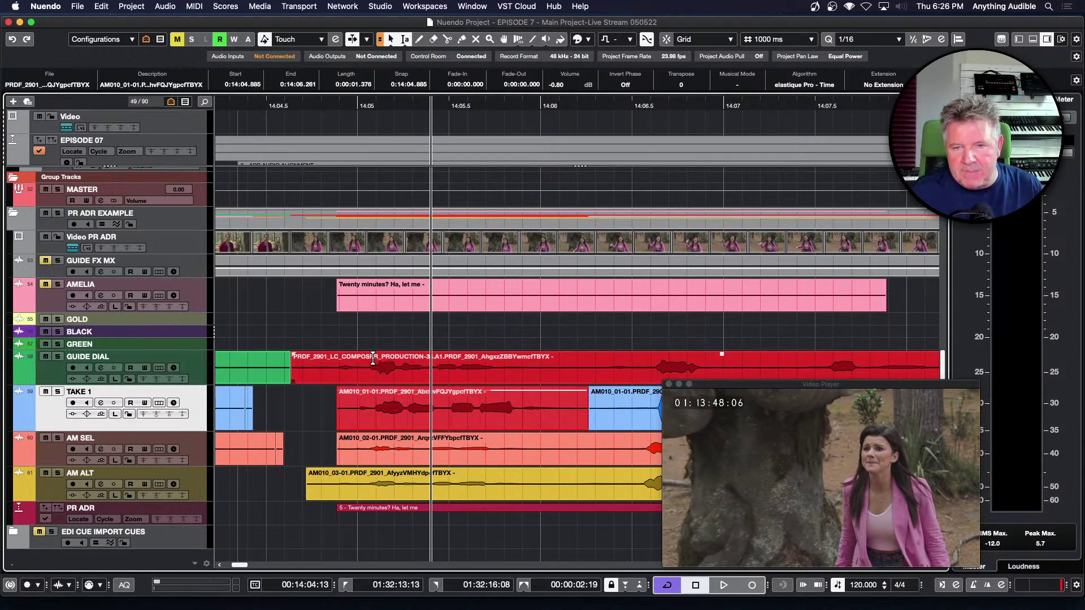
left_click(466, 415)
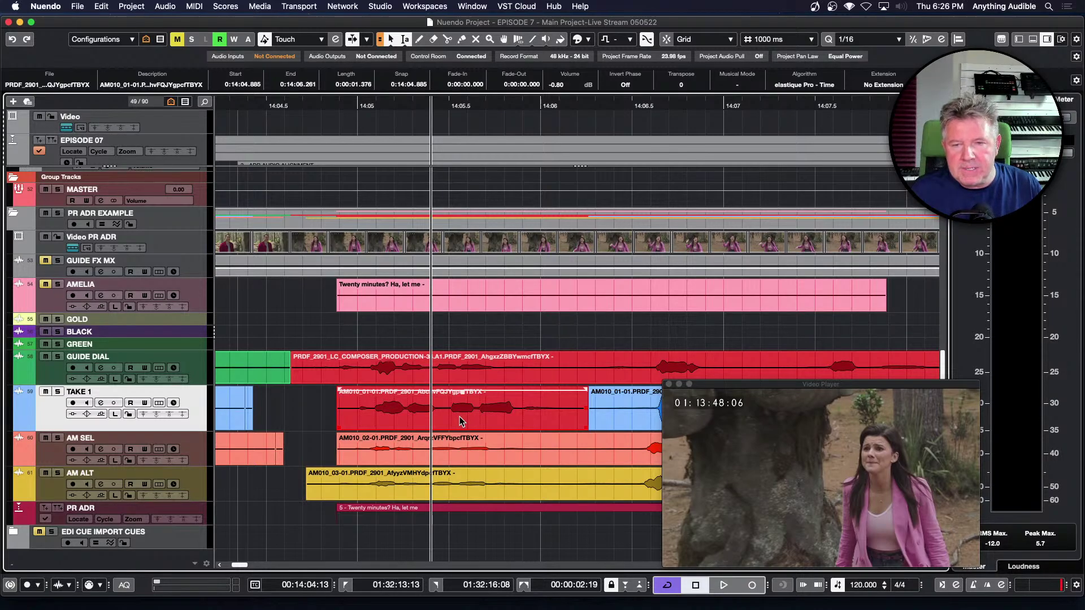
left_click_drag(461, 421, 455, 421)
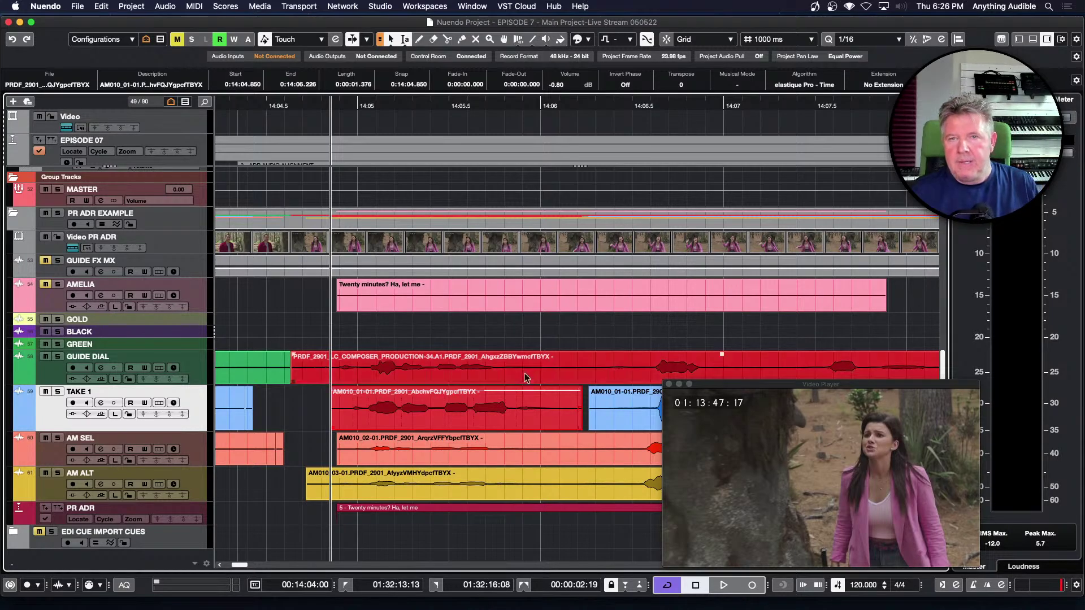
Step: Place a Free Warp marker between the second and third speech bursts of the TAKE 1 clip, creating a new version of the audio
left_click(519, 39)
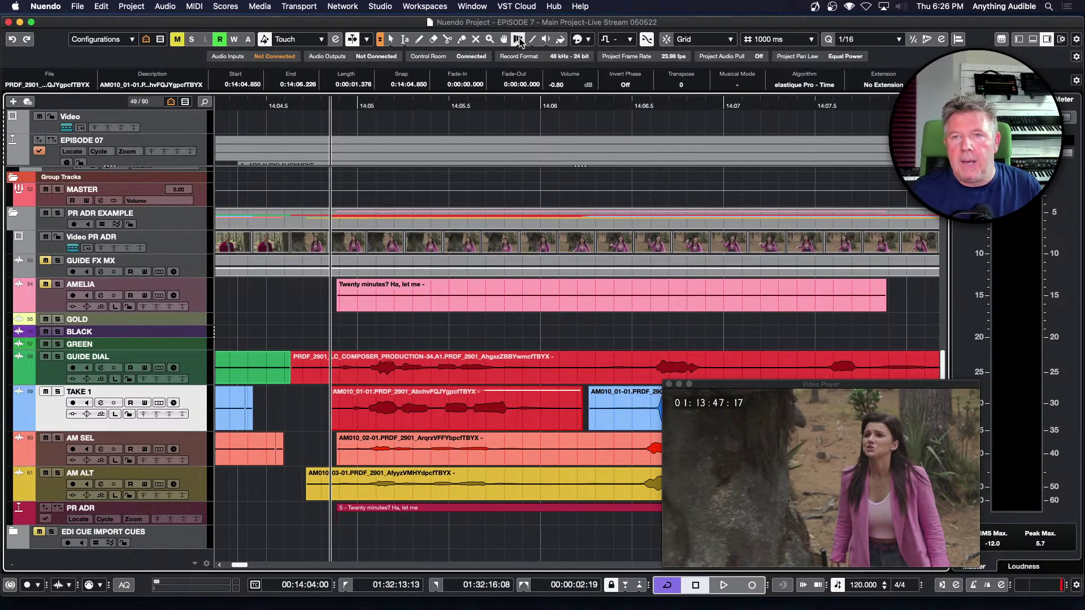
left_click(519, 39)
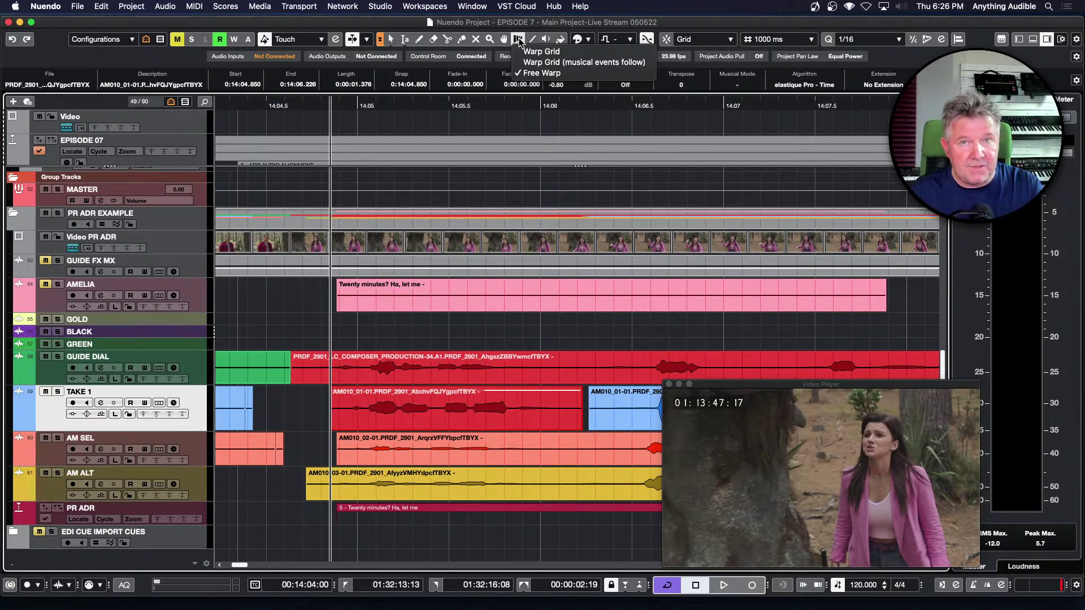
left_click(527, 73)
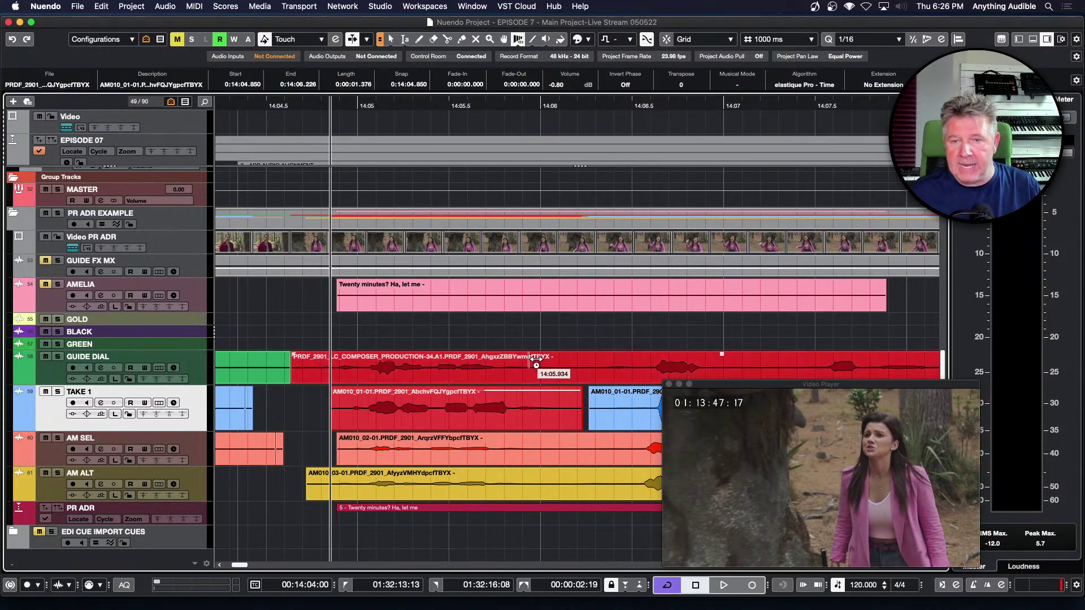
left_click(443, 409)
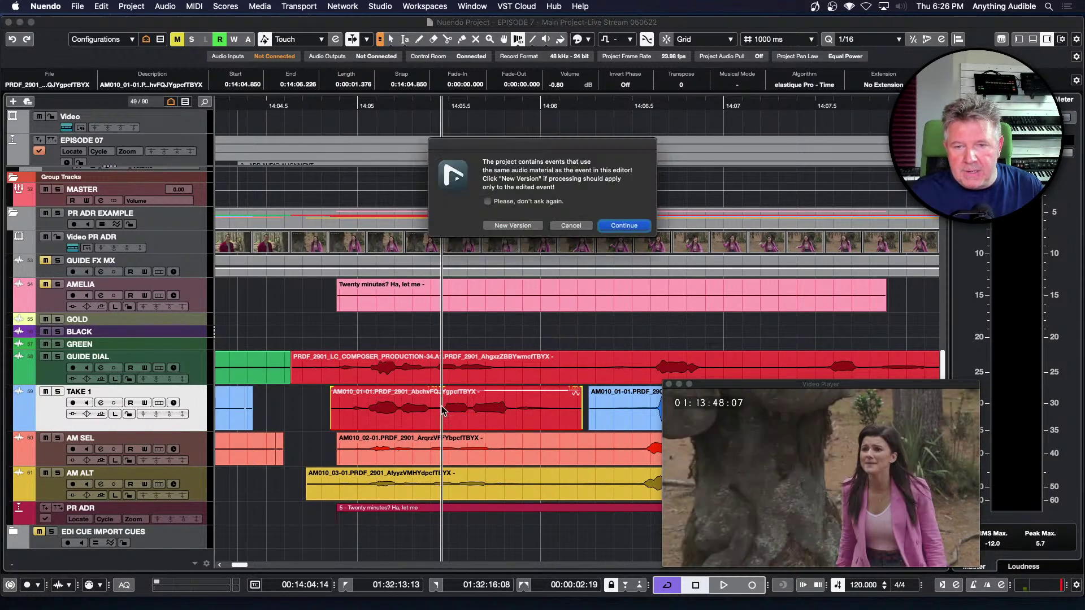
left_click(524, 226)
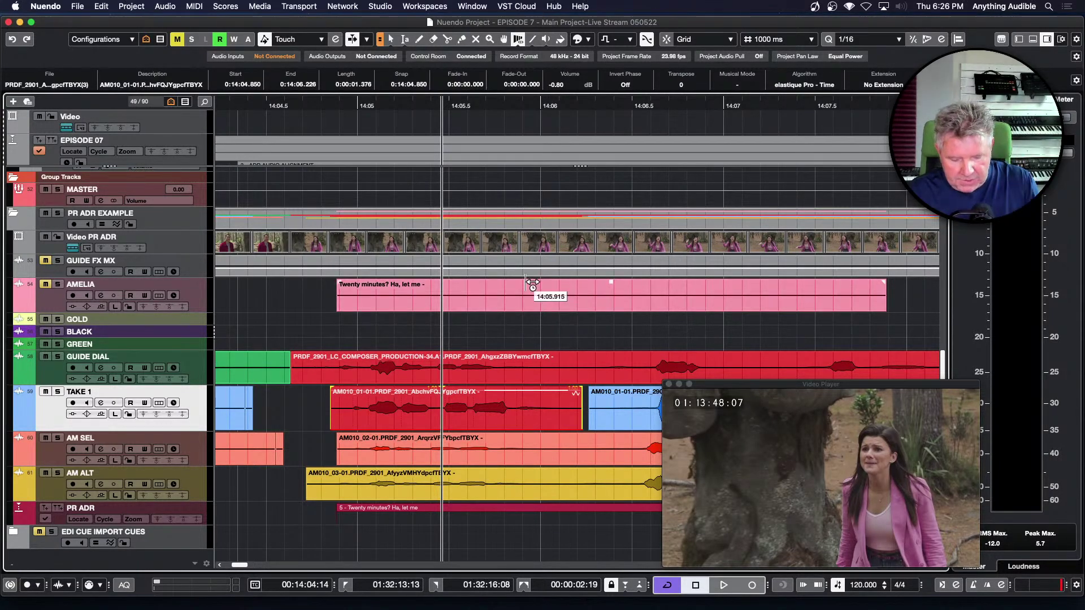
Step: Add another warp marker beside the first one, in the gap before the clip's third speech burst
key("h")
scroll(532, 346, "right", 5)
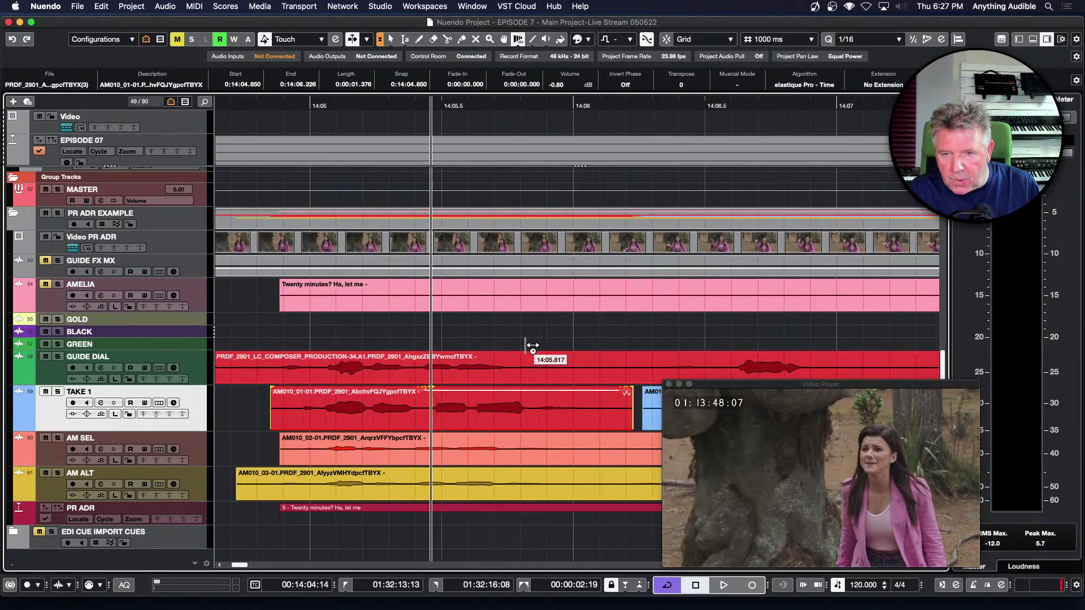
left_click(431, 418)
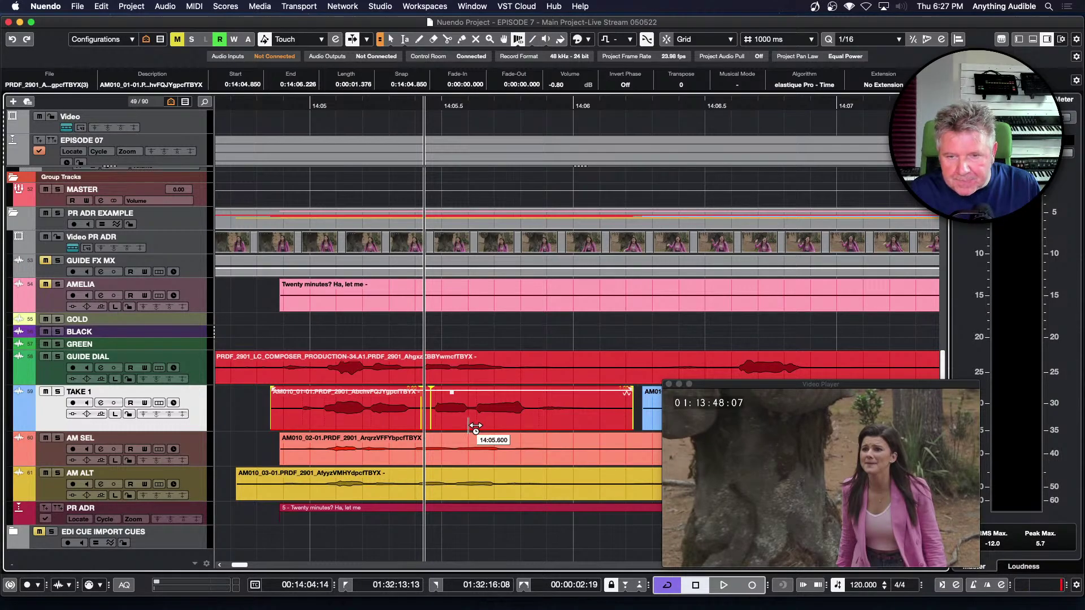
left_click(434, 423)
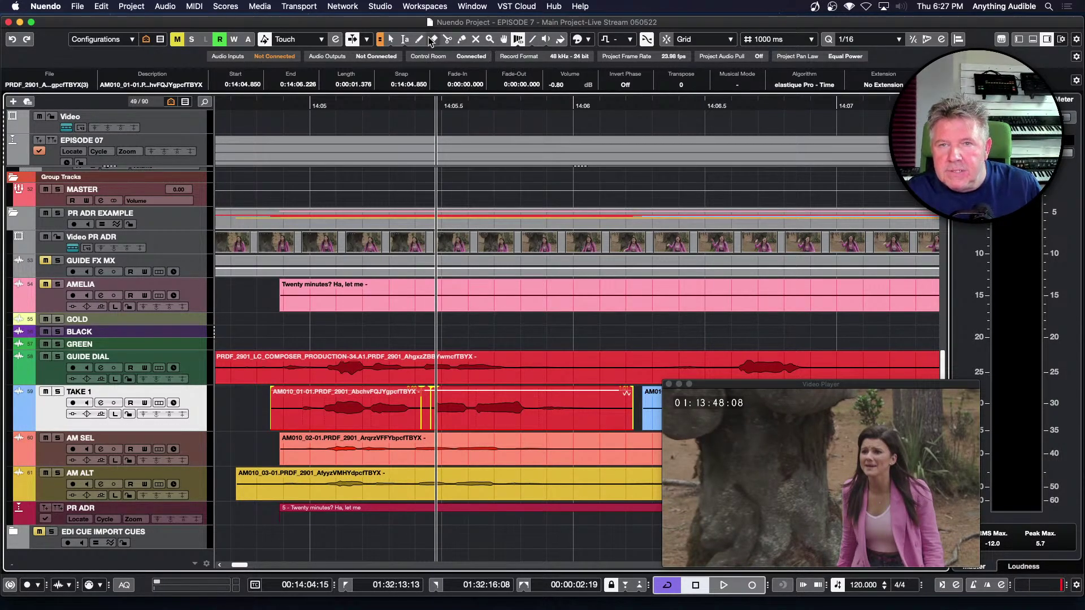
Step: Add more Free Warp markers around the clip's third speech burst and adjust its timing against the guide
left_click(391, 39)
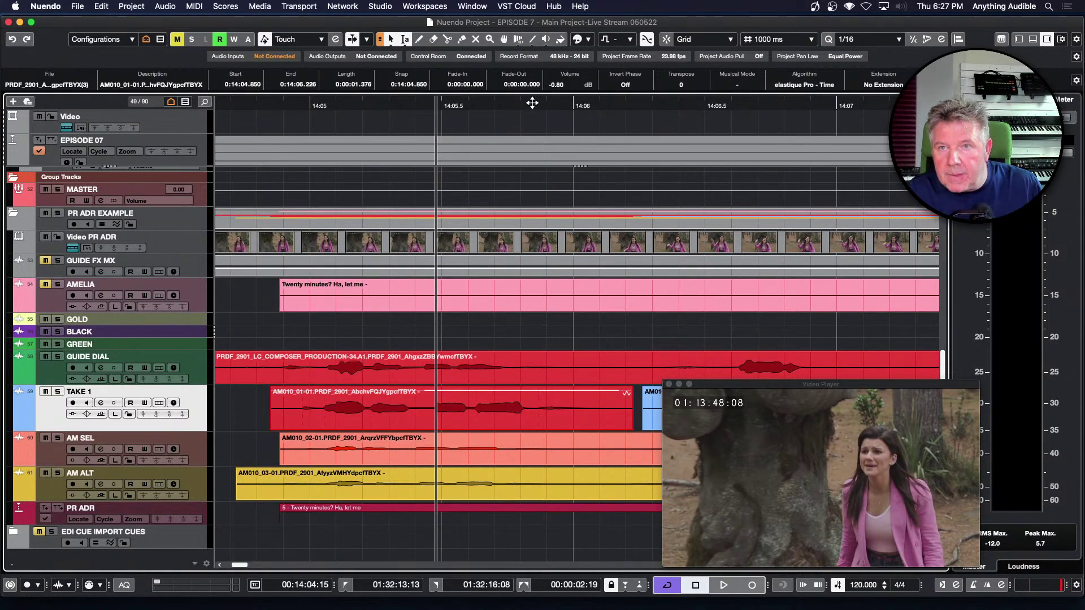
left_click(519, 39)
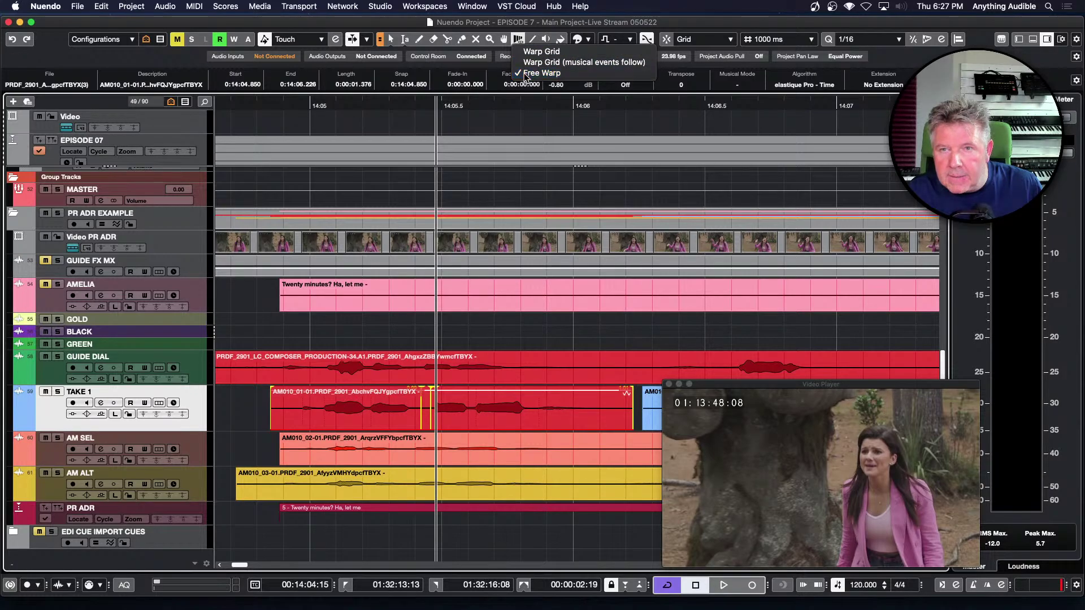
left_click(421, 409)
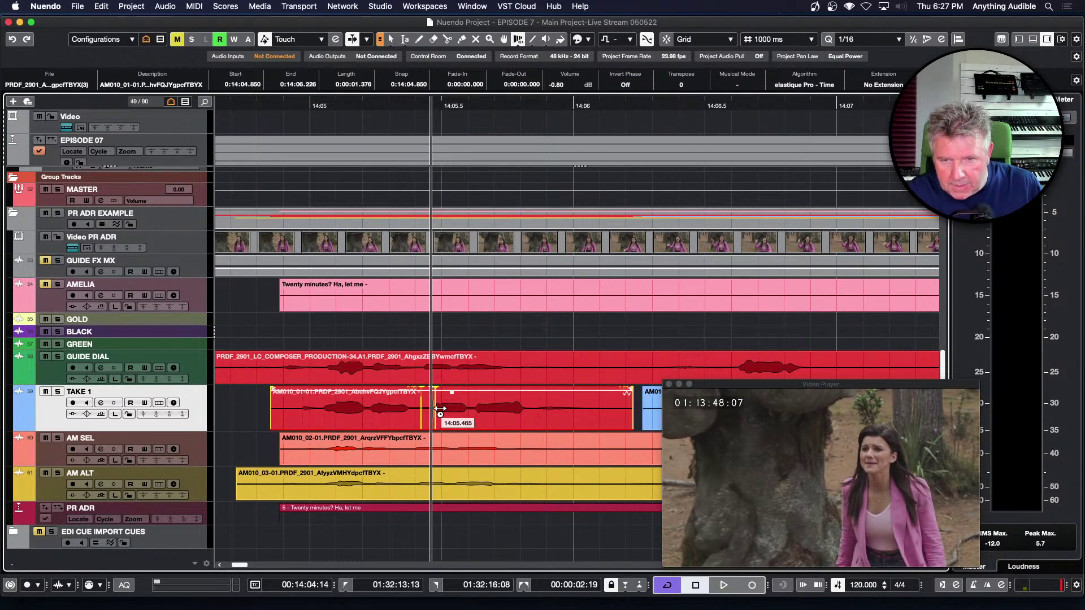
mouse_move(441, 409)
left_mouse_down()
mouse_move(468, 425)
mouse_move(435, 421)
left_mouse_up()
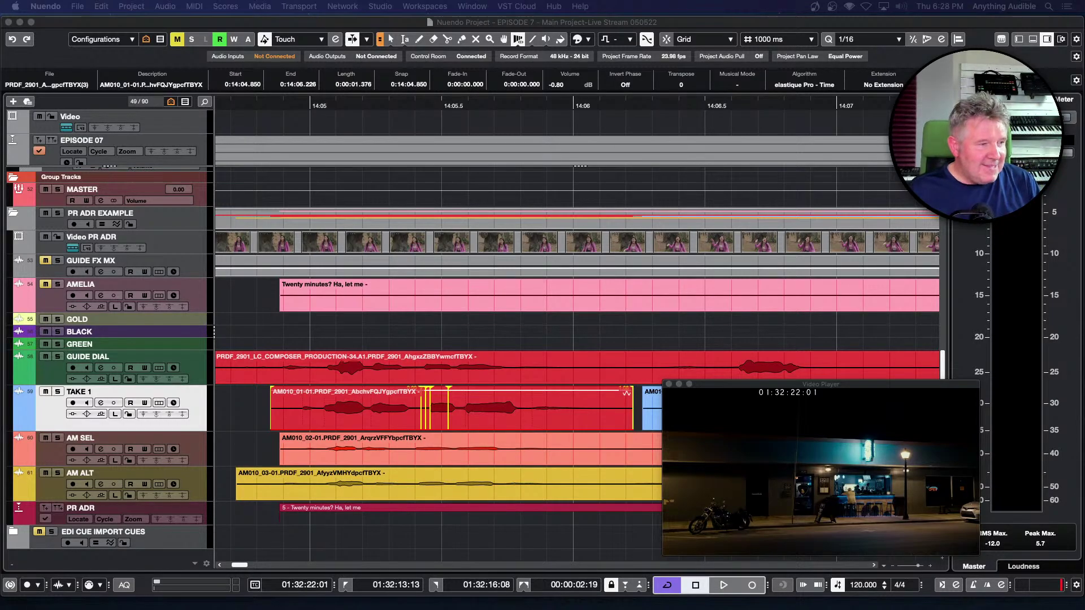
Step: Play briefly from 01:32:22:01 and bring the DIALOGUE folder's tracks at the ARA EXTENSION marker into view
key("space")
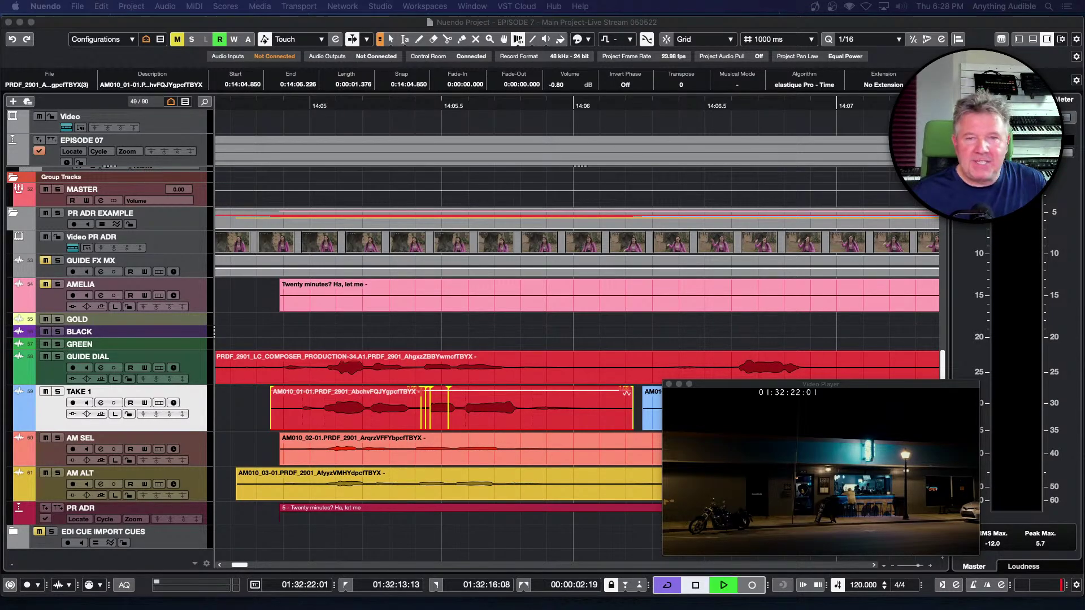
key("space")
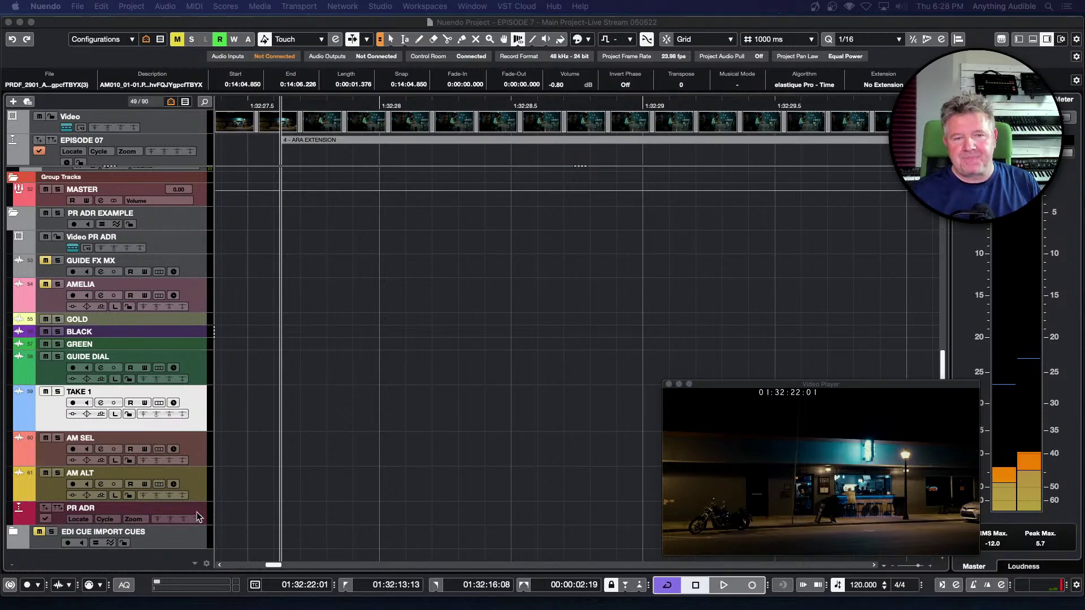
scroll(197, 512, "up", 2)
scroll(196, 512, "up", 9)
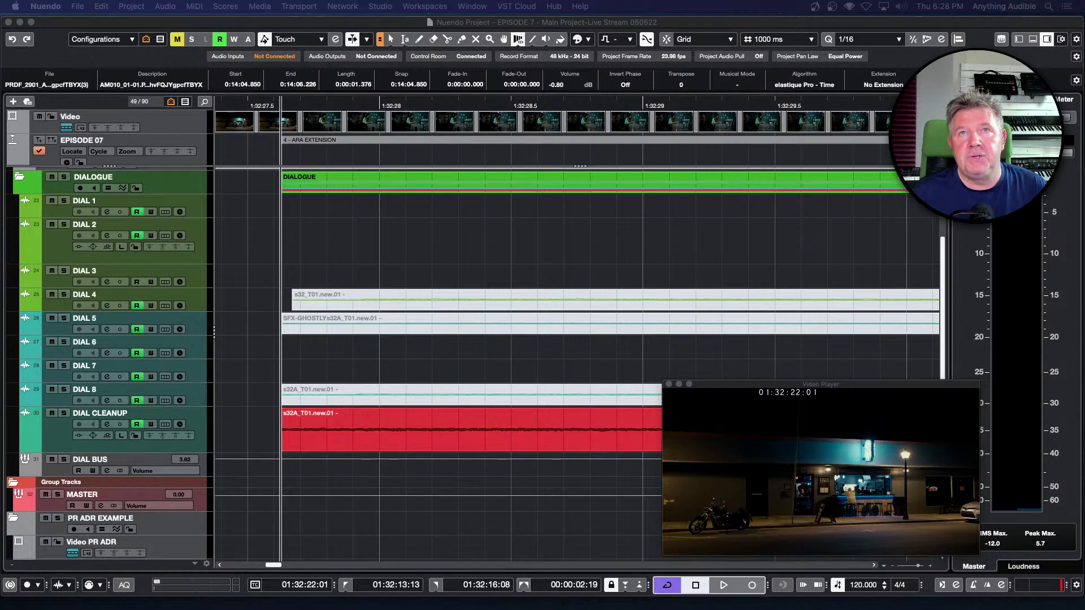
Step: Deselect all clips and play the dialogue in the ARA EXTENSION section from 01:32:22:01
key("F8")
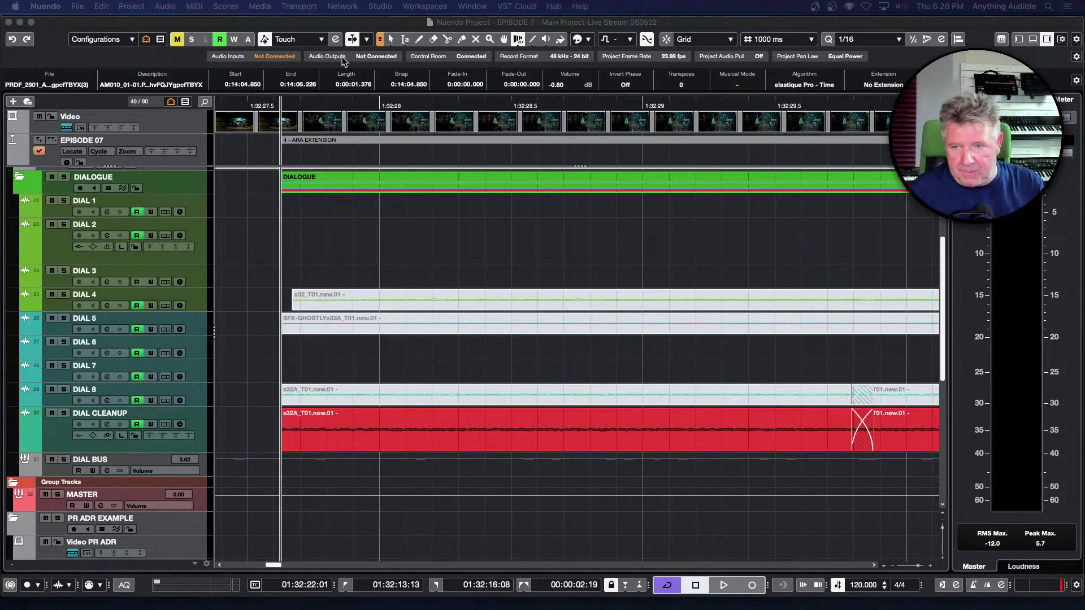
key("F8")
left_click(272, 359)
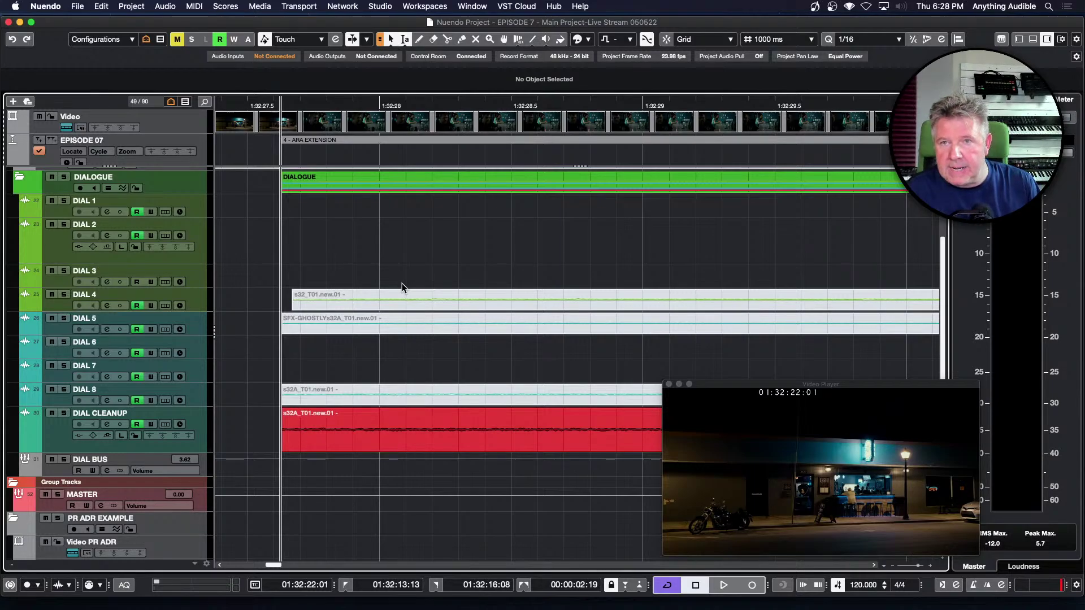
key("space")
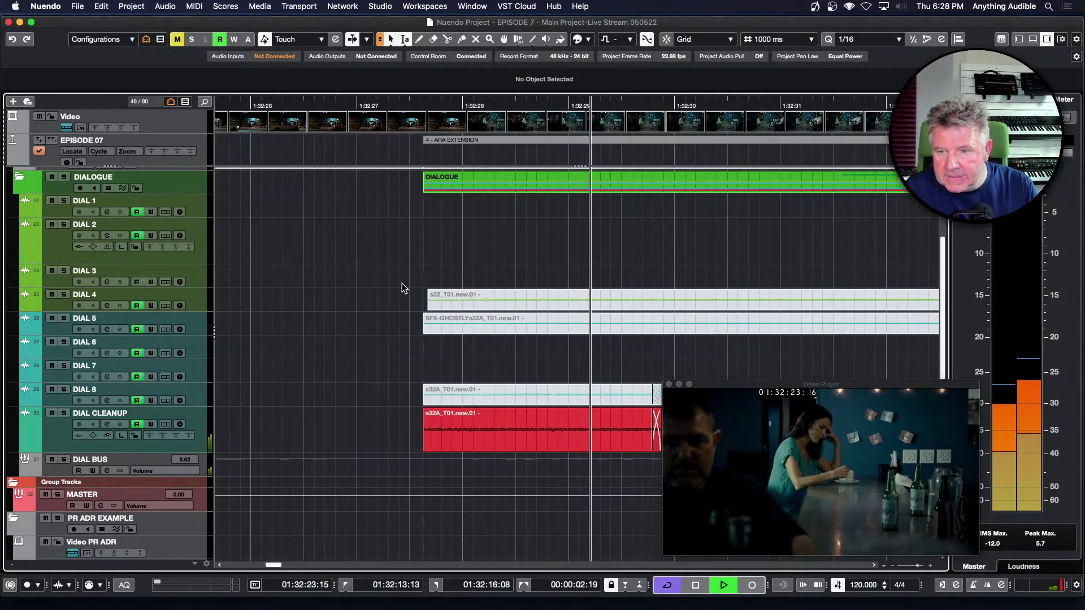
Step: Stop playback, show the Inspector and set the DIAL CLEANUP track's extension to SpectraLayers
key("g")
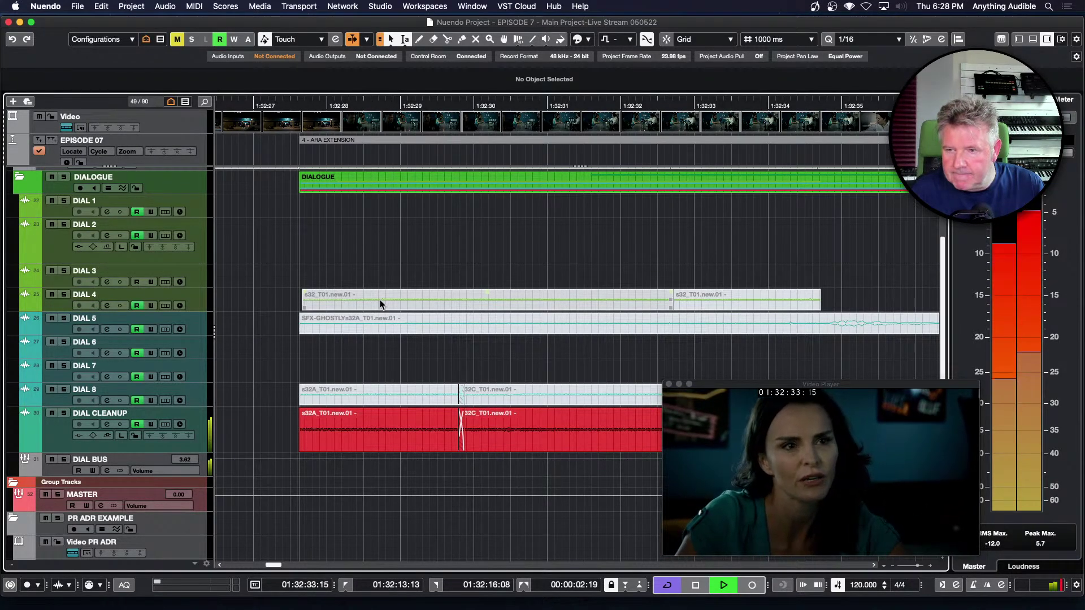
key("space")
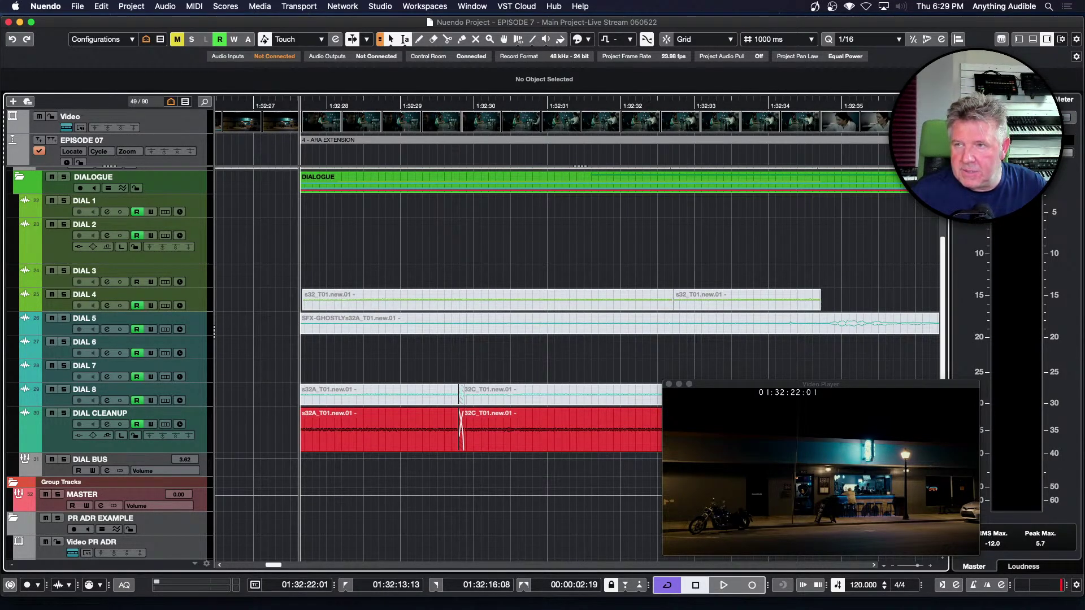
left_click(1017, 40)
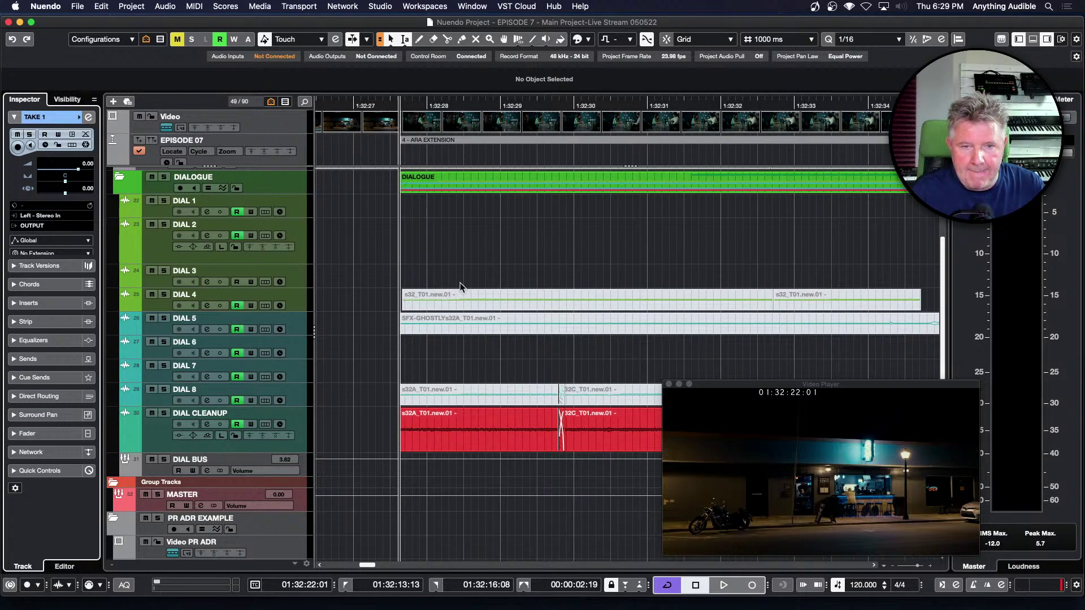
left_click(164, 432)
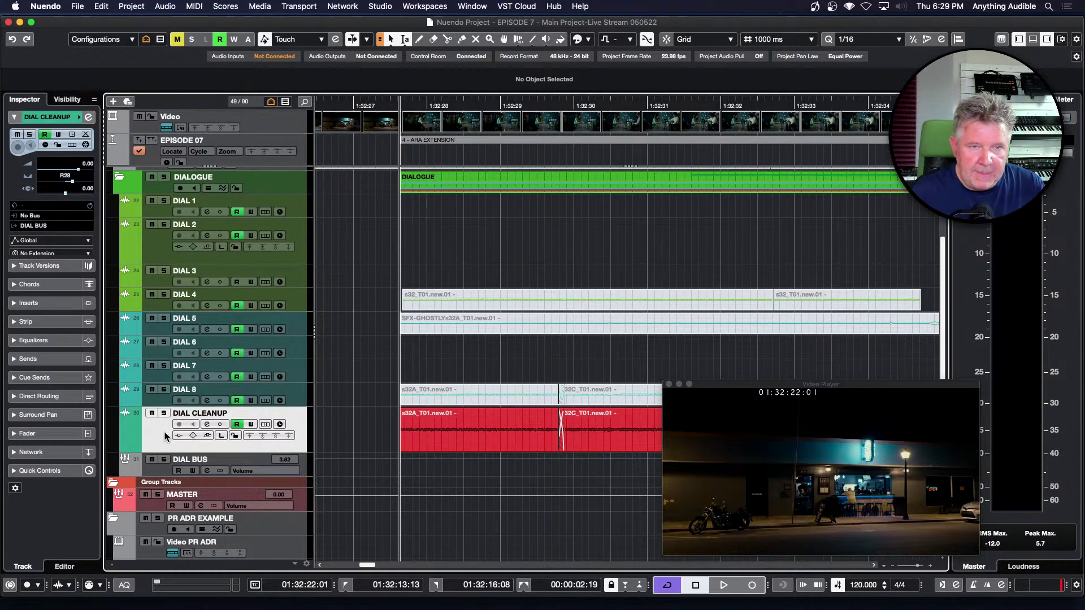
left_click(62, 254)
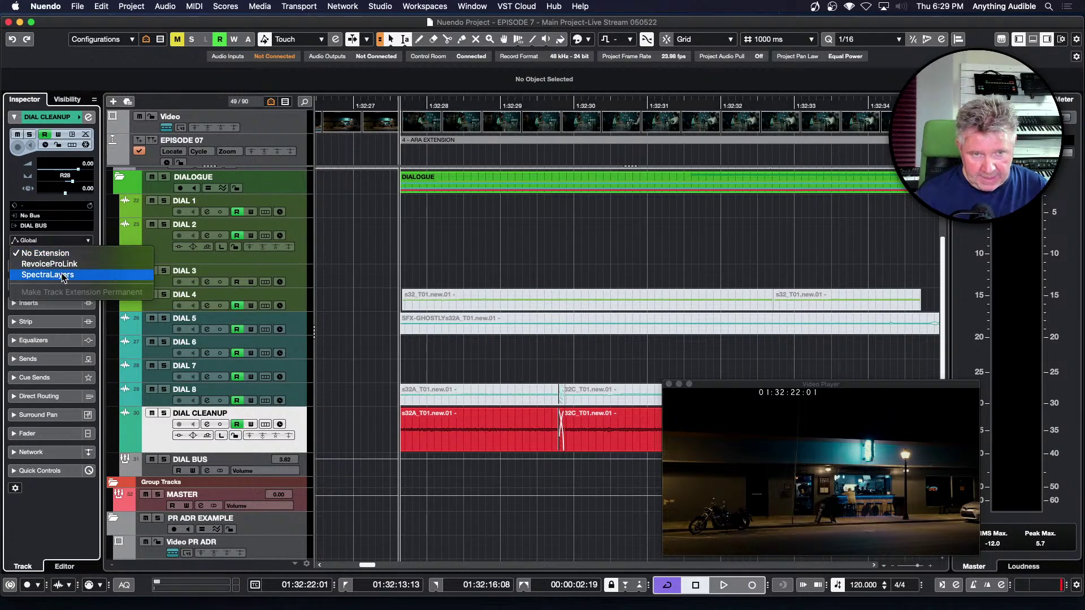
left_click(64, 275)
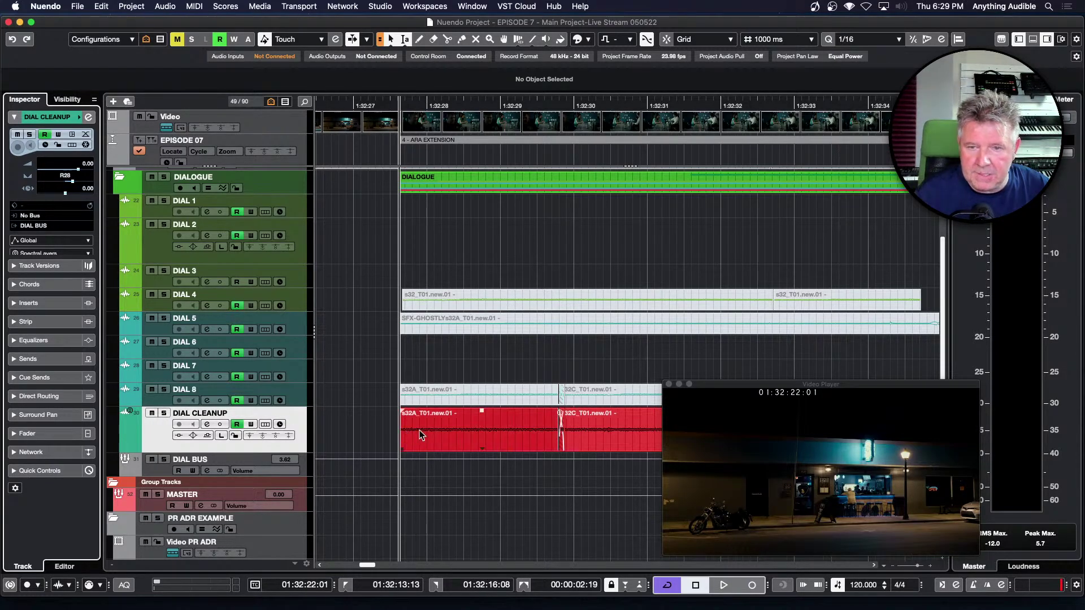
Step: Open the first s32A_T01.new.01 clip on DIAL CLEANUP in the SpectraLayers editor and select a short time range near the spectrogram's visible start
left_click(443, 435)
double_click(442, 435)
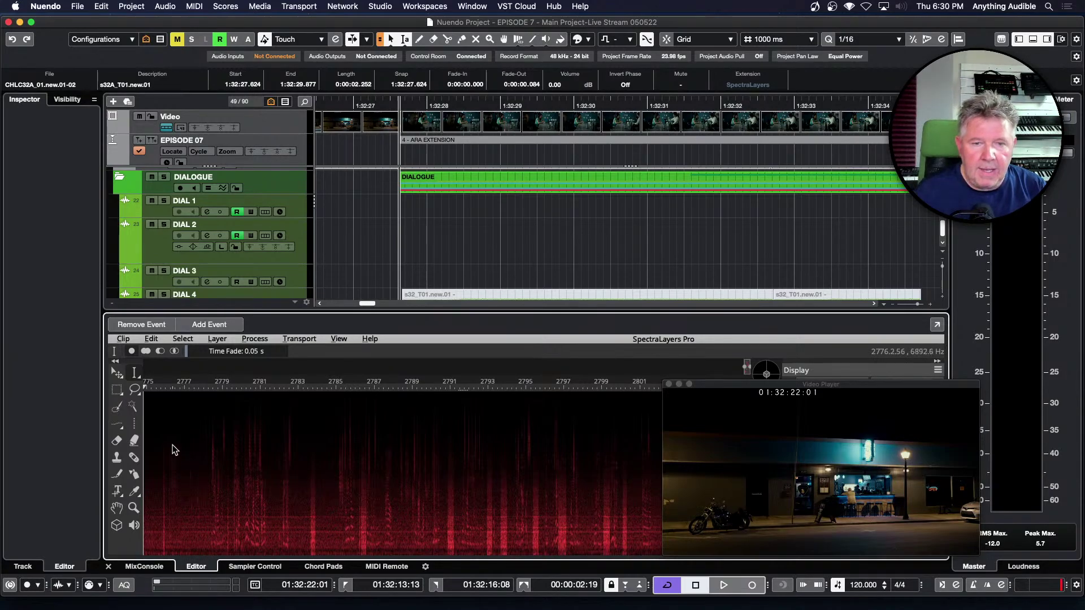
left_click_drag(172, 443, 205, 450)
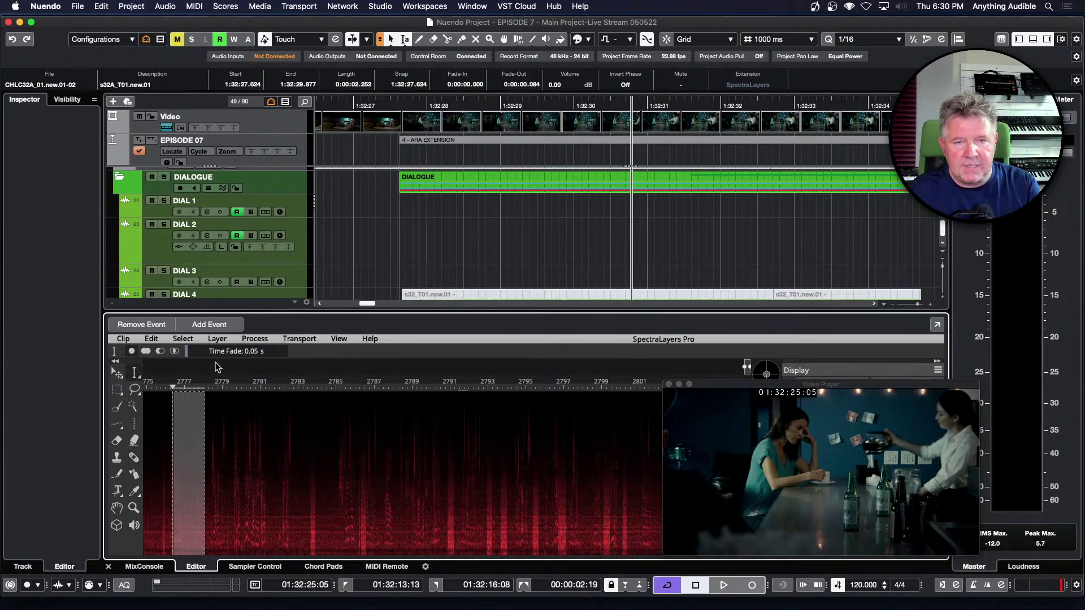
Step: Review the SpectraLayers Process commands, such as Noise Reduction and Voice Denoiser, and close the editor
left_click(253, 339)
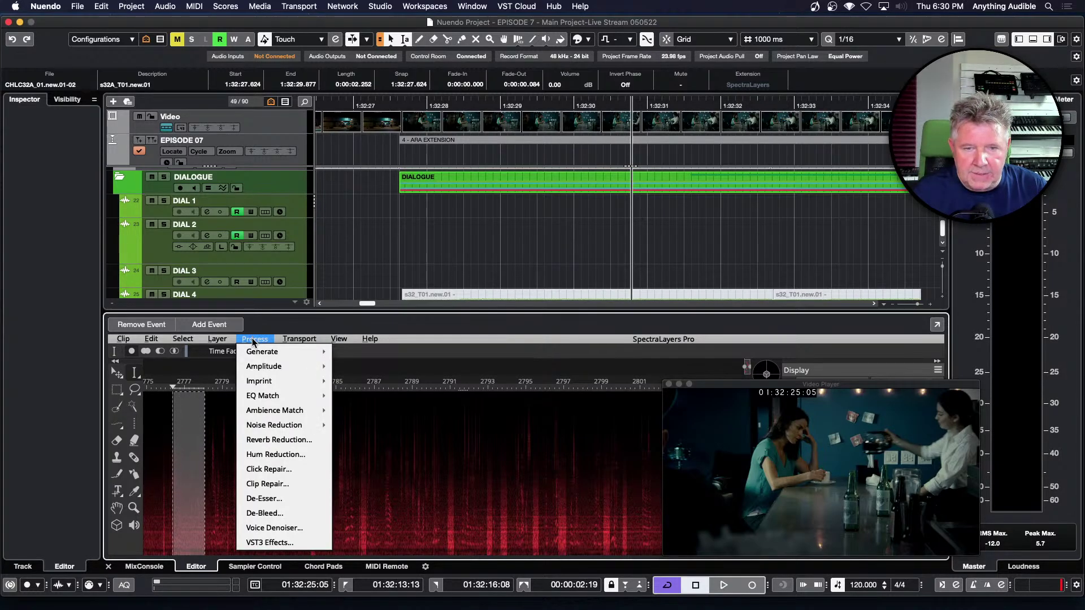
left_click(363, 271)
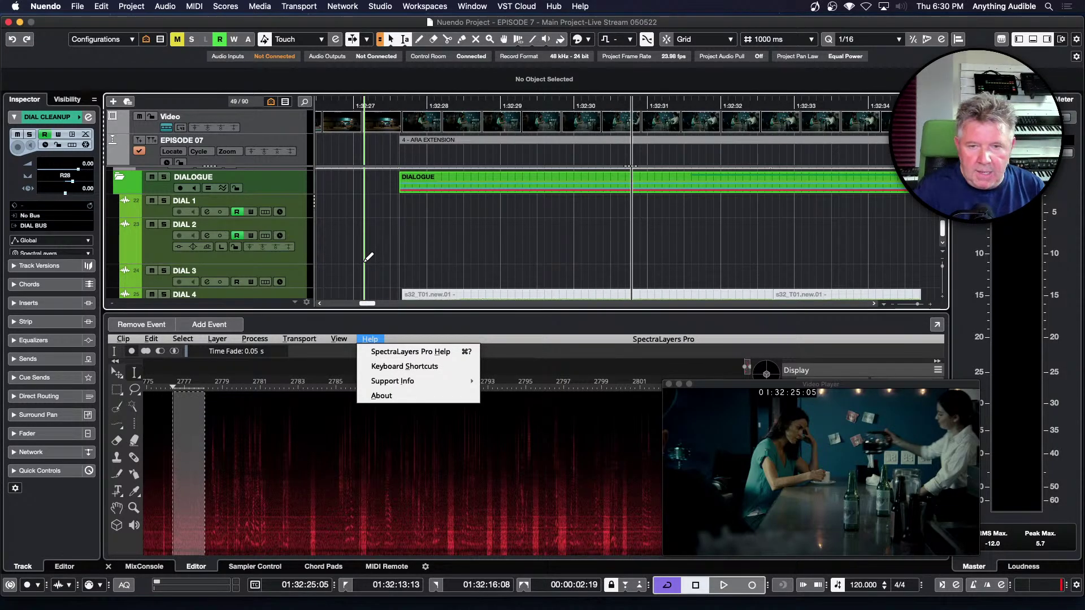
key("super+alt+e")
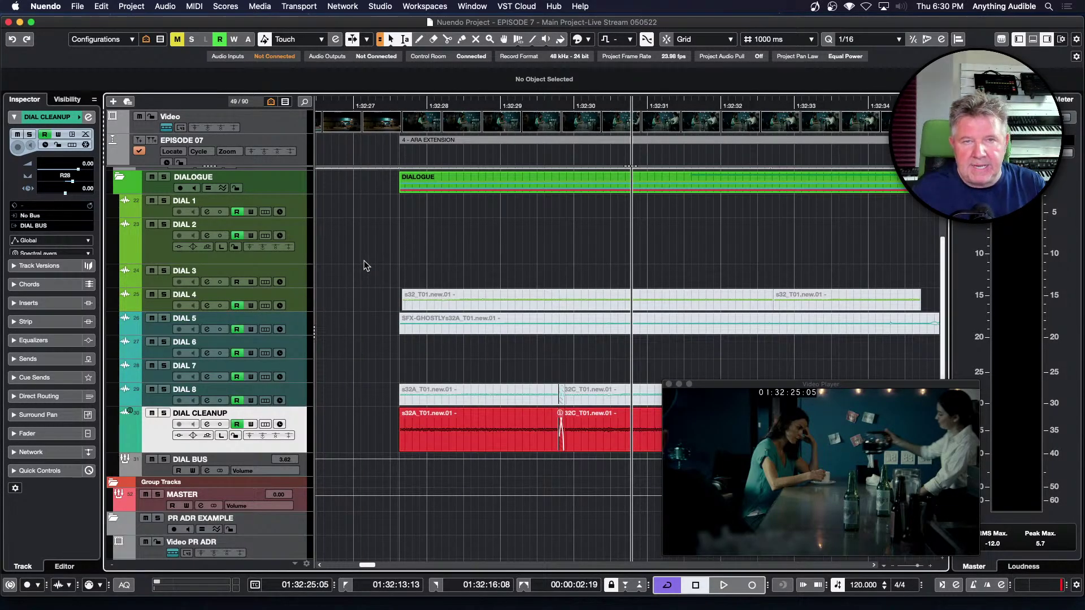
Step: Check the extension options of the DIAL CLEANUP track, including Make Track Extension Permanent, without changing the setting
left_click(387, 423)
key("g")
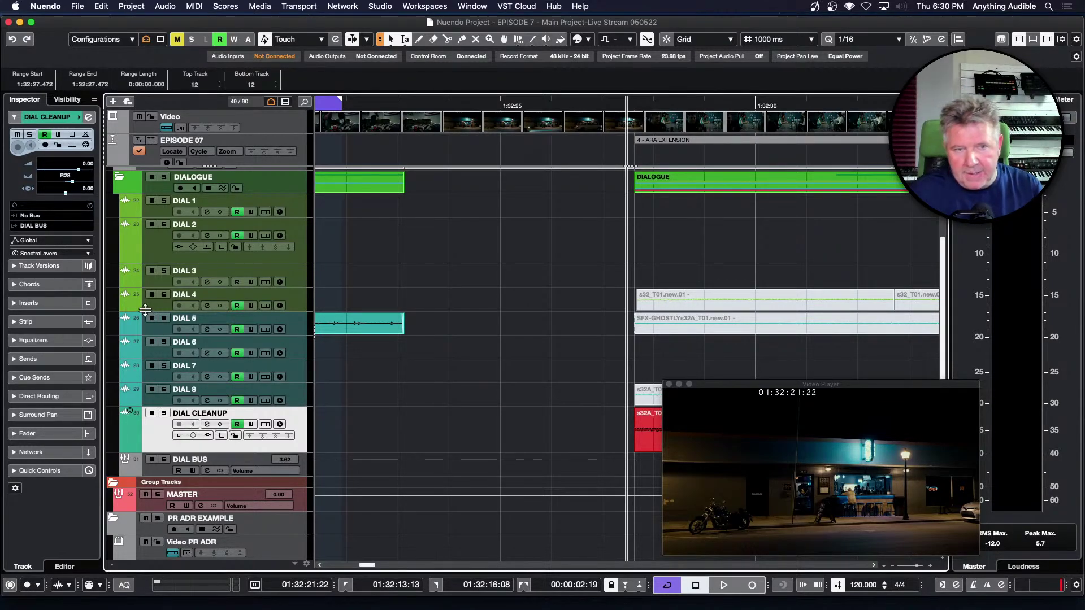
left_click(80, 254)
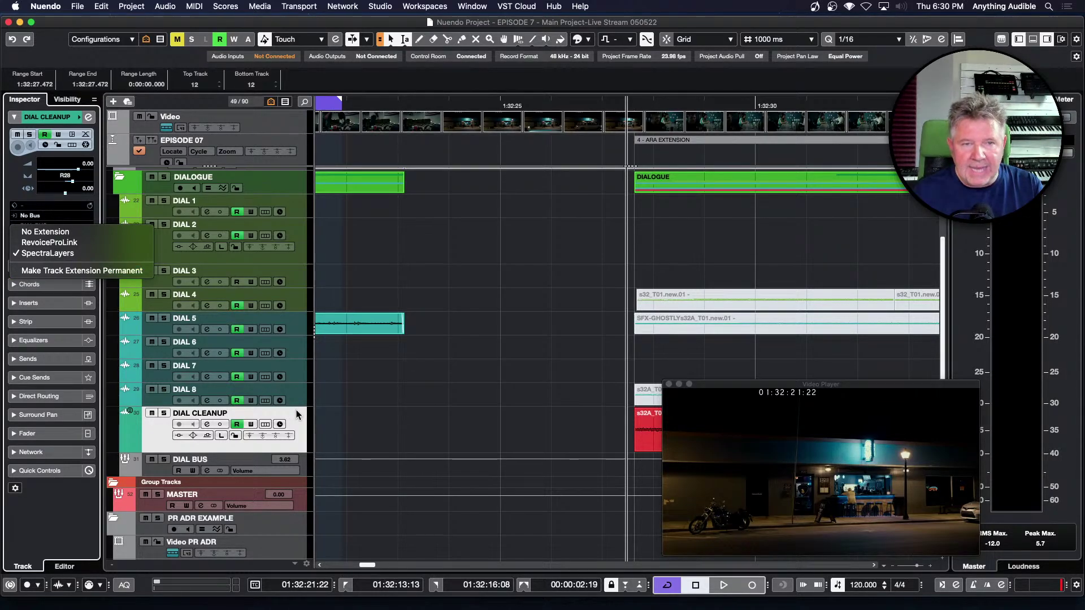
left_click(431, 399)
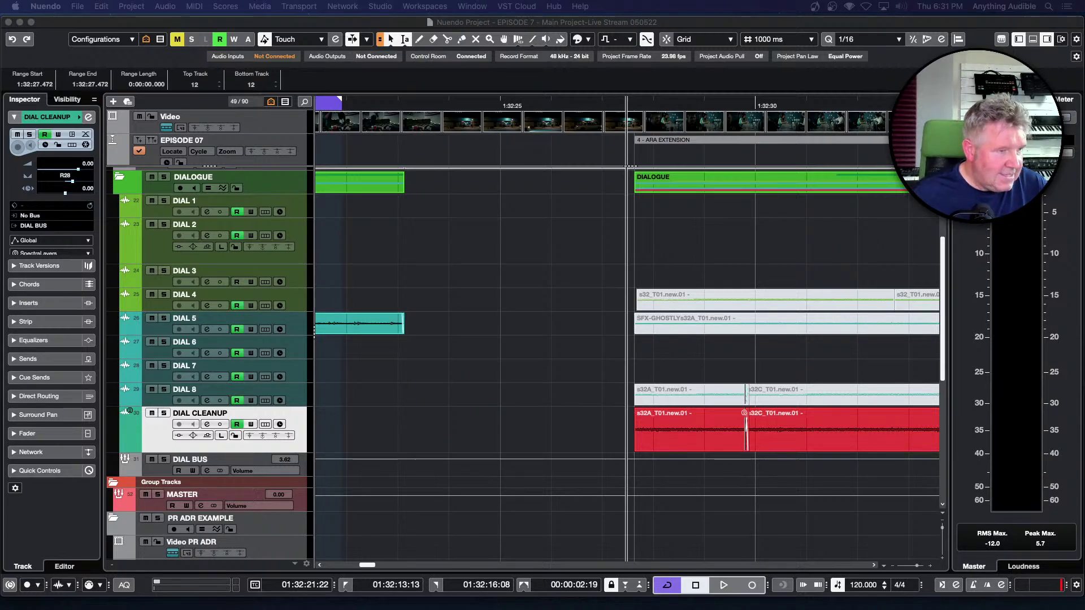
Step: Show the video player, play briefly from the CREATE MARKERS FROM EVENTS marker at 00:13:14:00 and bring the PR ADR EXAMPLE tracks into view
key("F8")
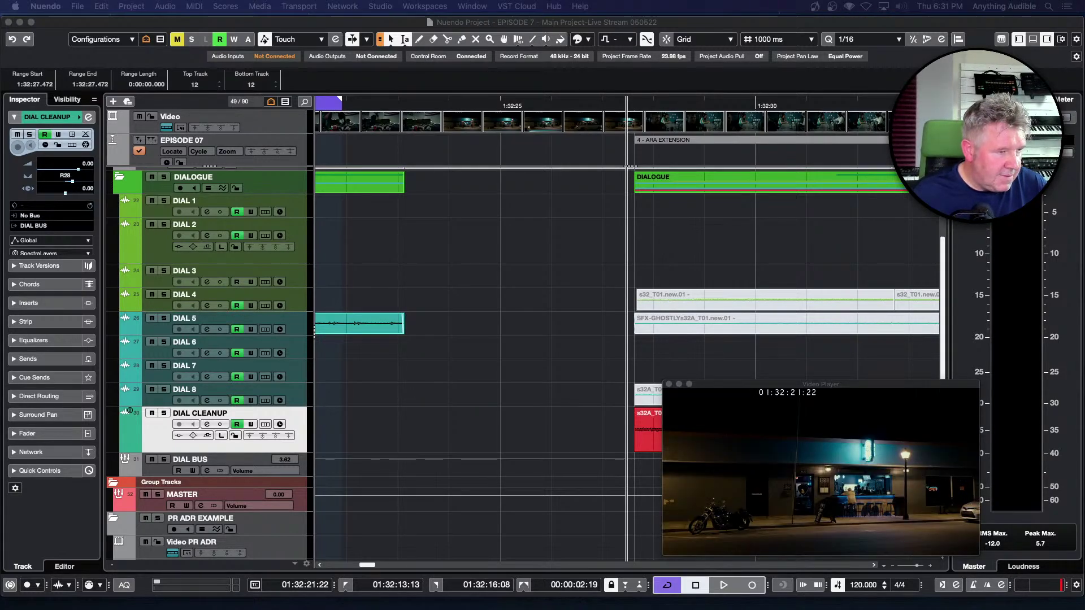
key("period")
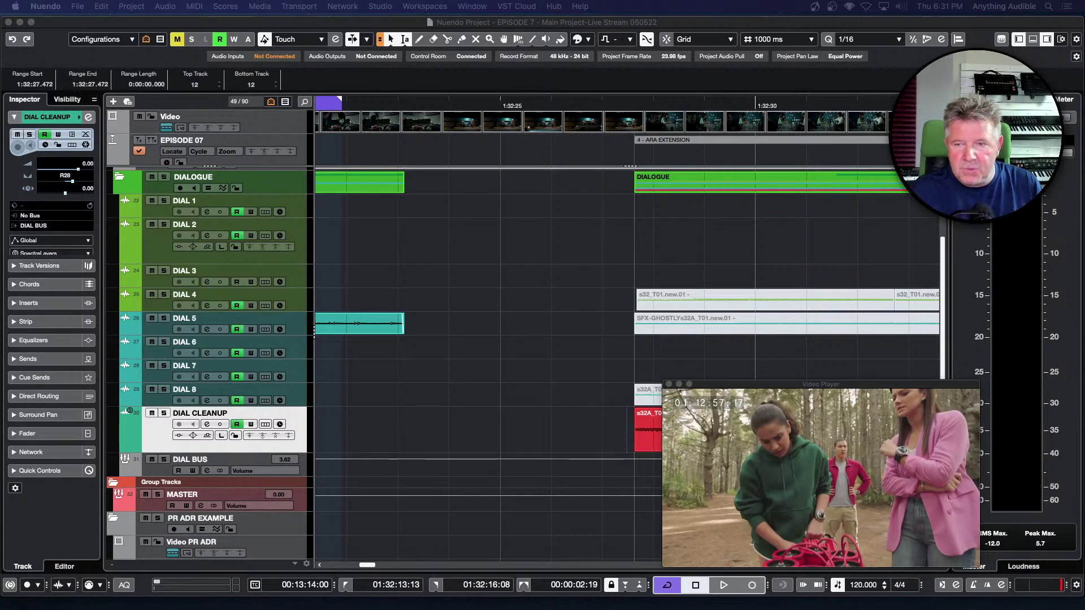
key("space")
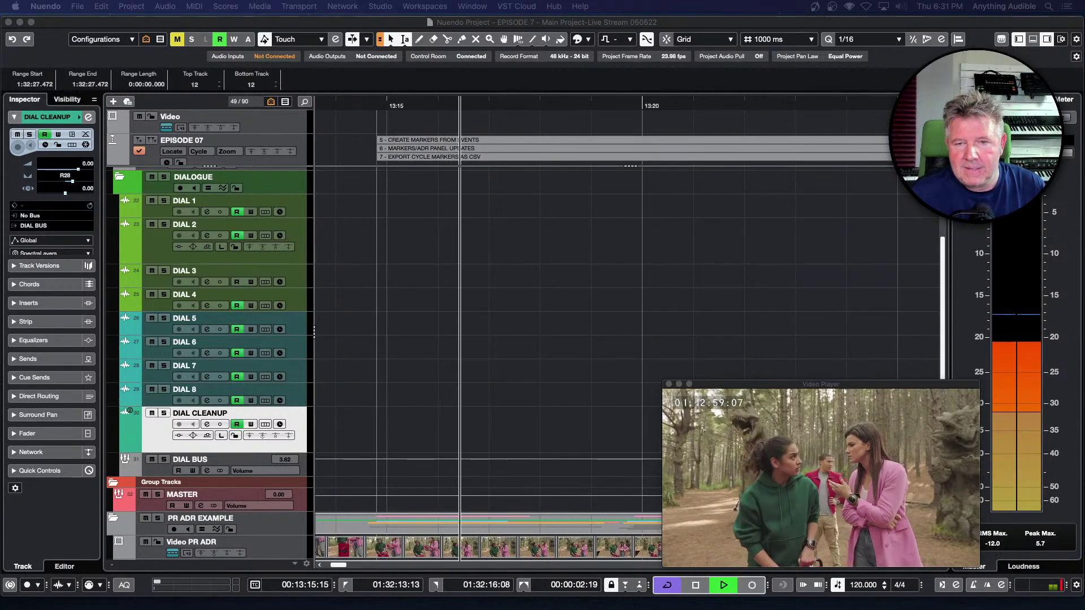
key("space")
scroll(380, 401, "down", 8)
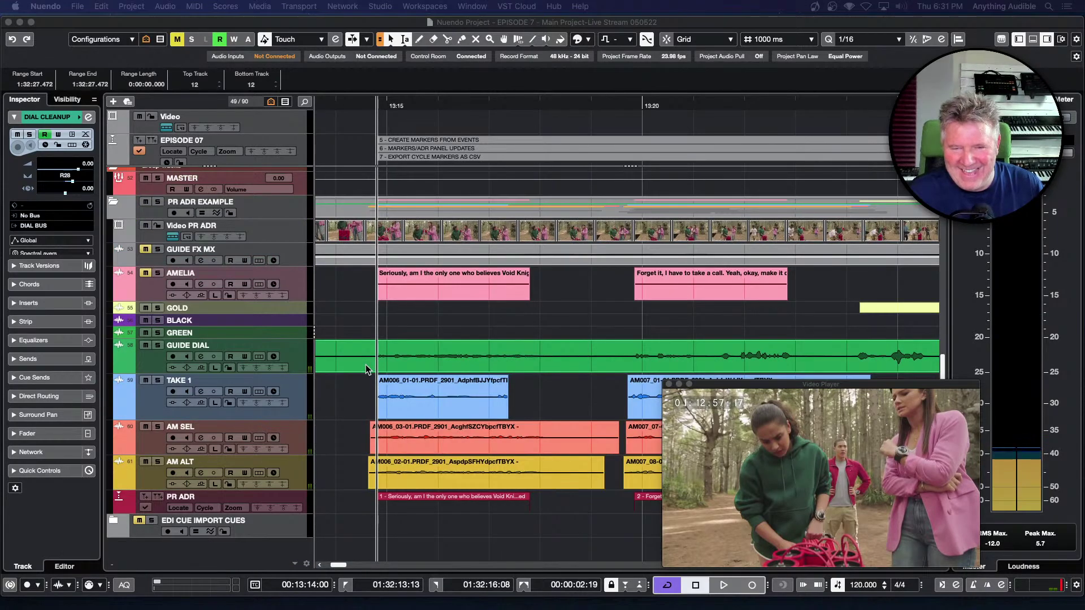
Step: Hide the Inspector and bring the series of ADR cue events on the PR ADR EXAMPLE tracks into view
left_click(150, 388)
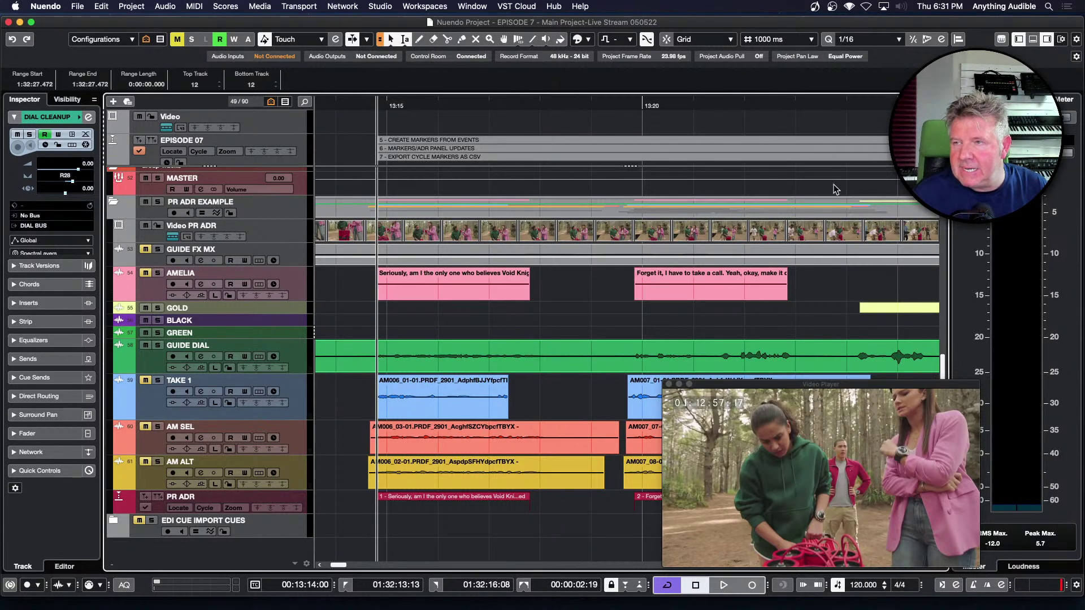
left_click(1019, 40)
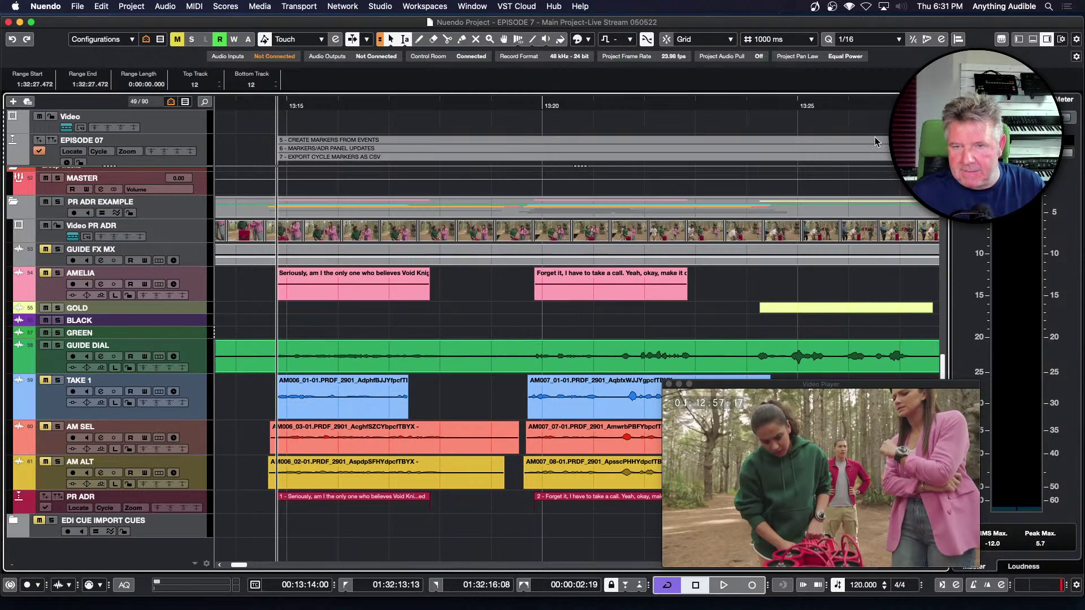
key("g")
key("g")
key("g")
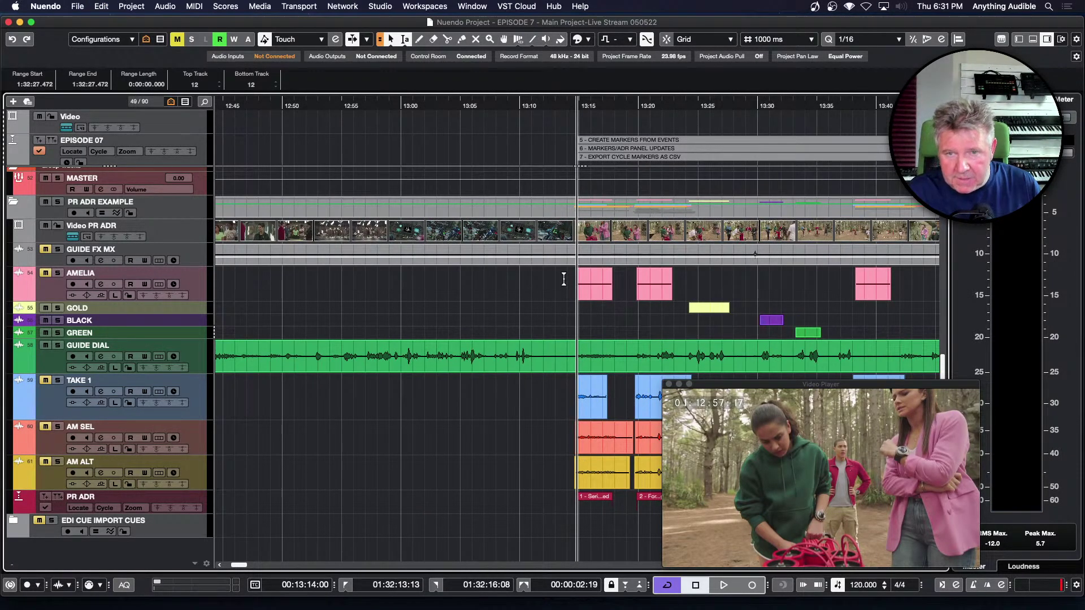
scroll(622, 288, "right", 10)
scroll(564, 279, "left", 1)
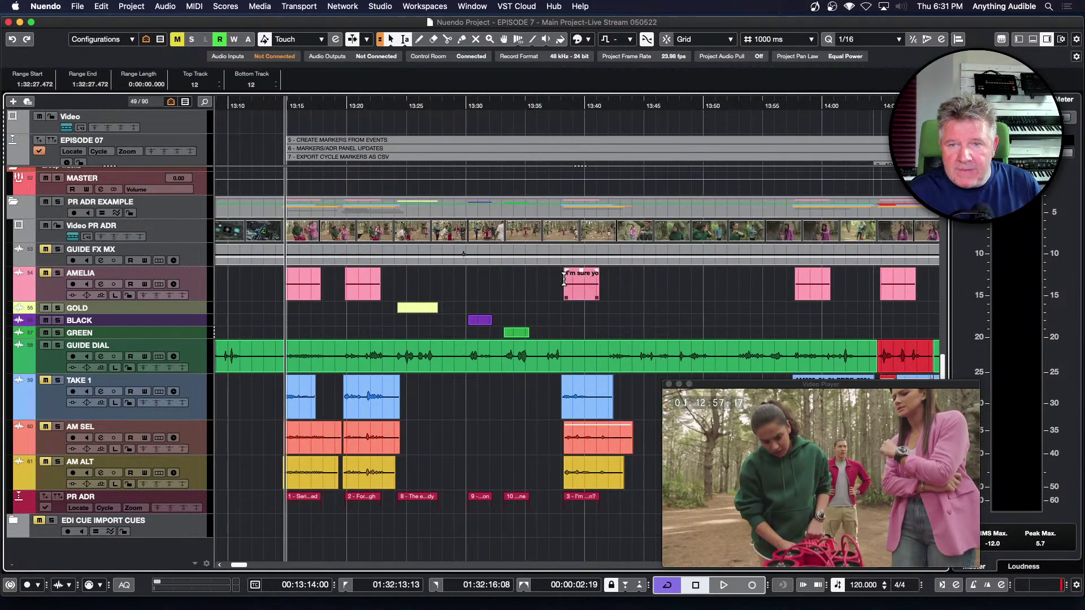
scroll(564, 279, "left", 1)
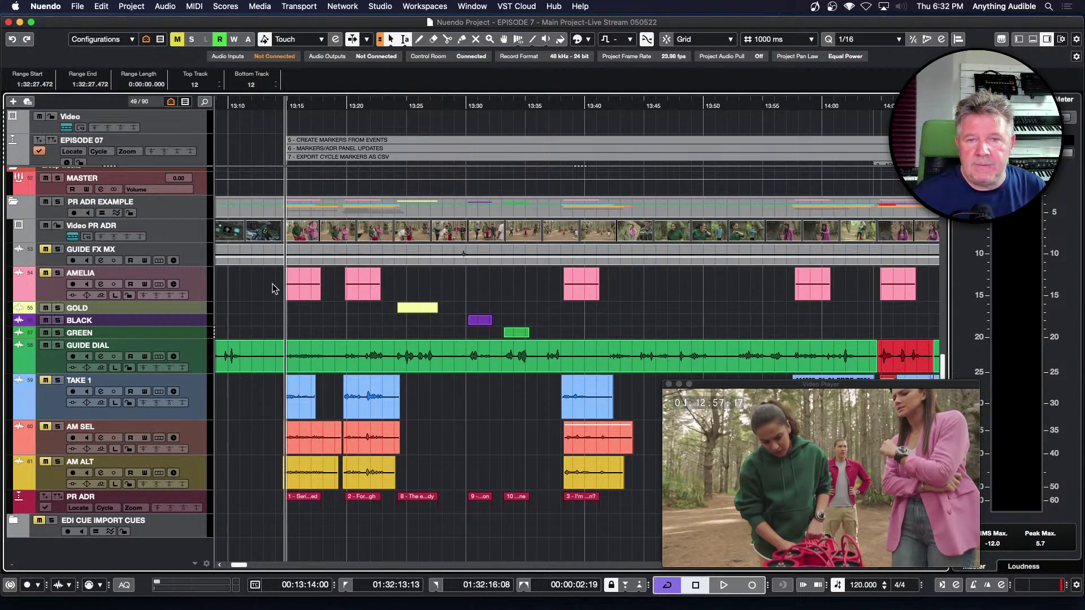
Step: Select all the cue events on the AMELIA, GOLD, BLACK and GREEN tracks
left_click_drag(273, 285, 930, 327)
key("h")
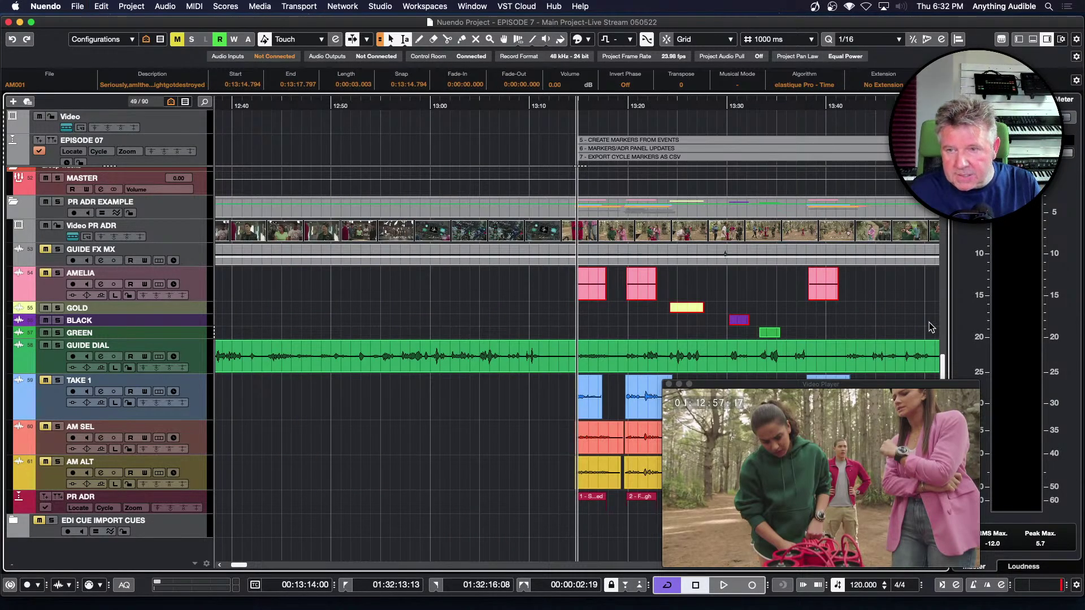
key("h")
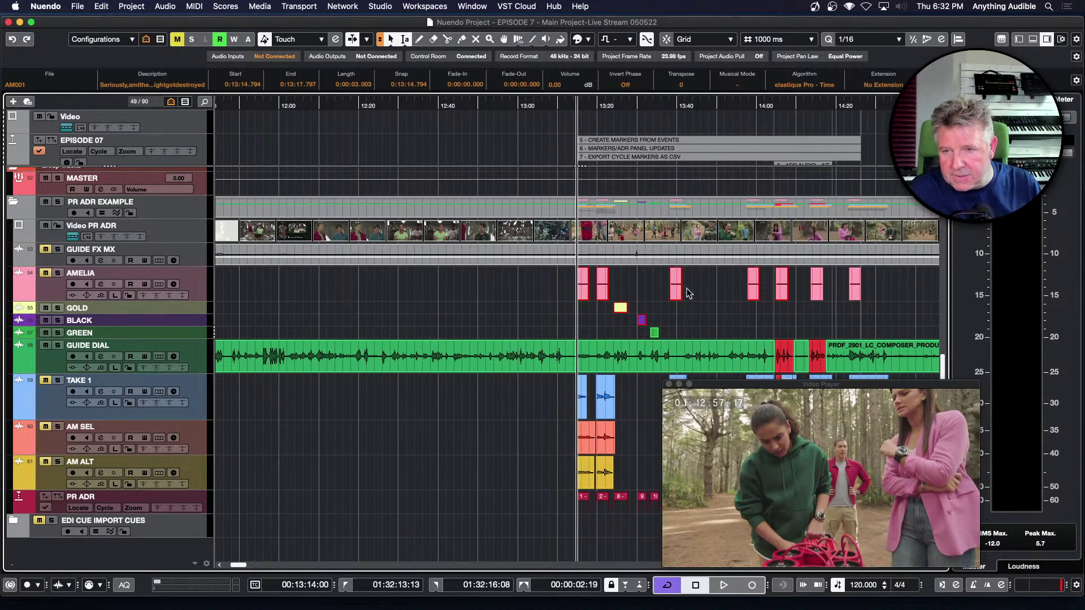
left_click_drag(569, 287, 875, 324)
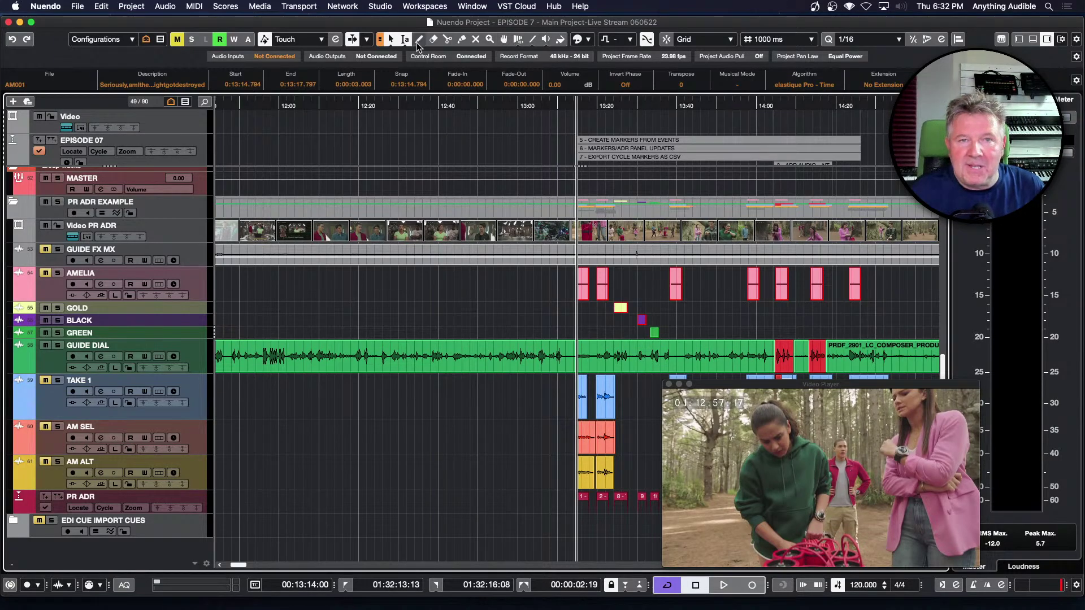
Step: Open Create Markers from Events for the selected cues, try the Position marker type and set it back to Cycle
left_click(139, 7)
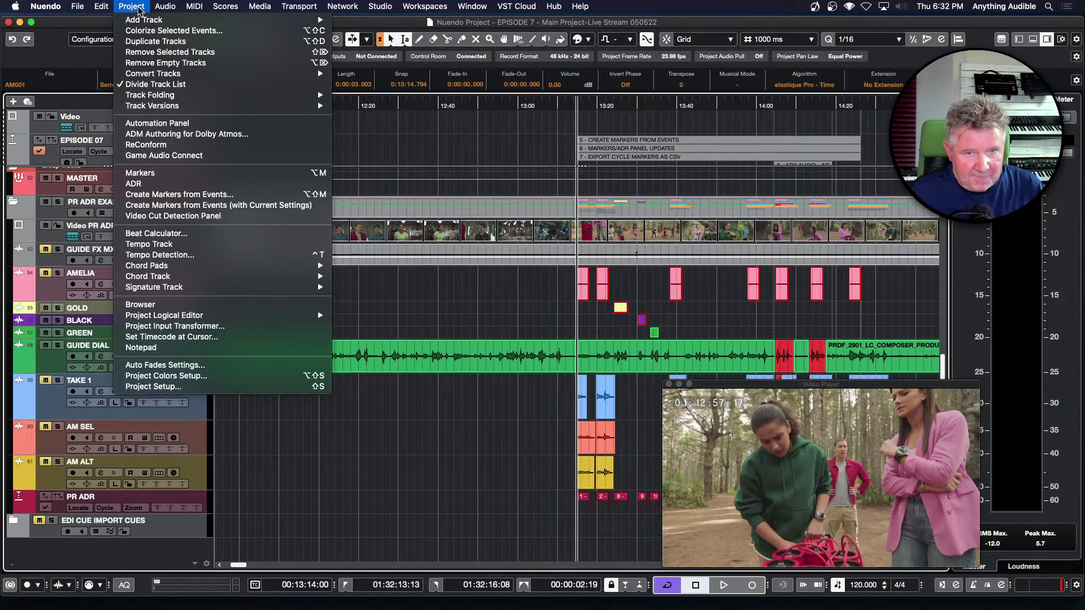
left_click(162, 198)
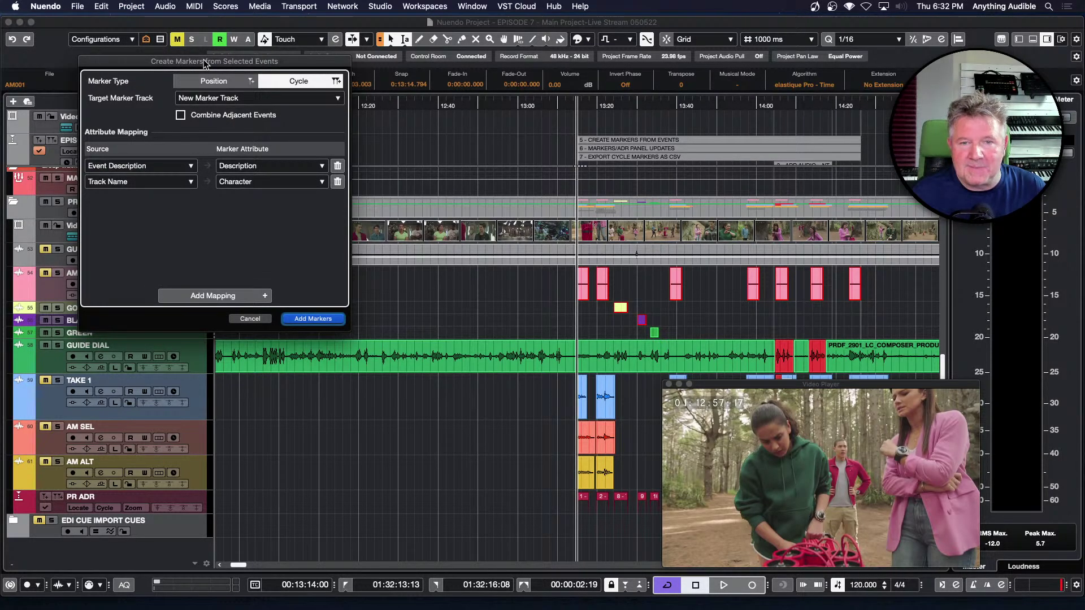
left_click_drag(205, 63, 231, 77)
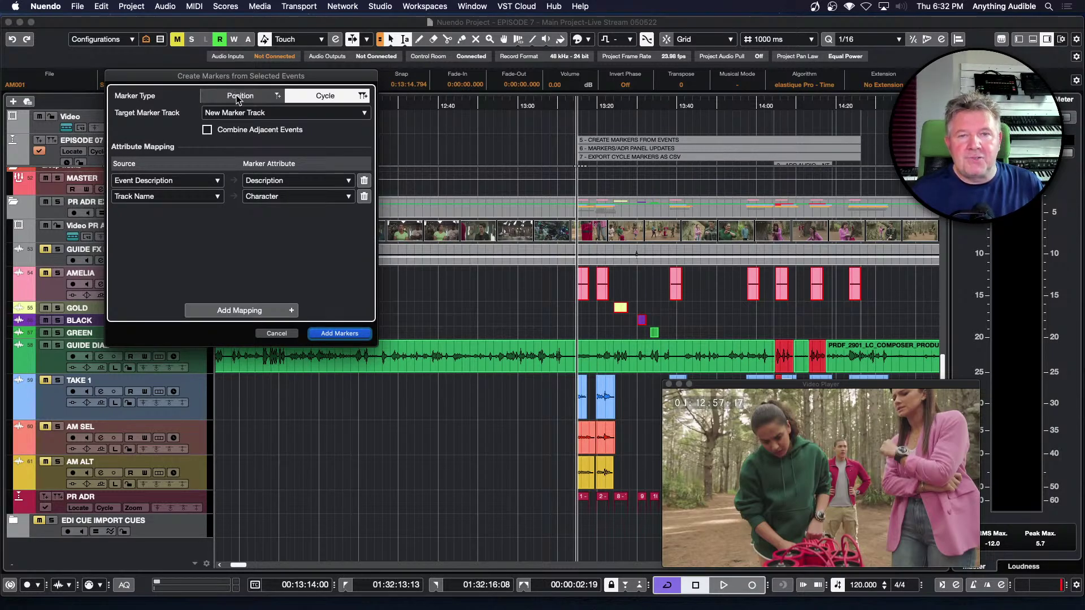
left_click(236, 95)
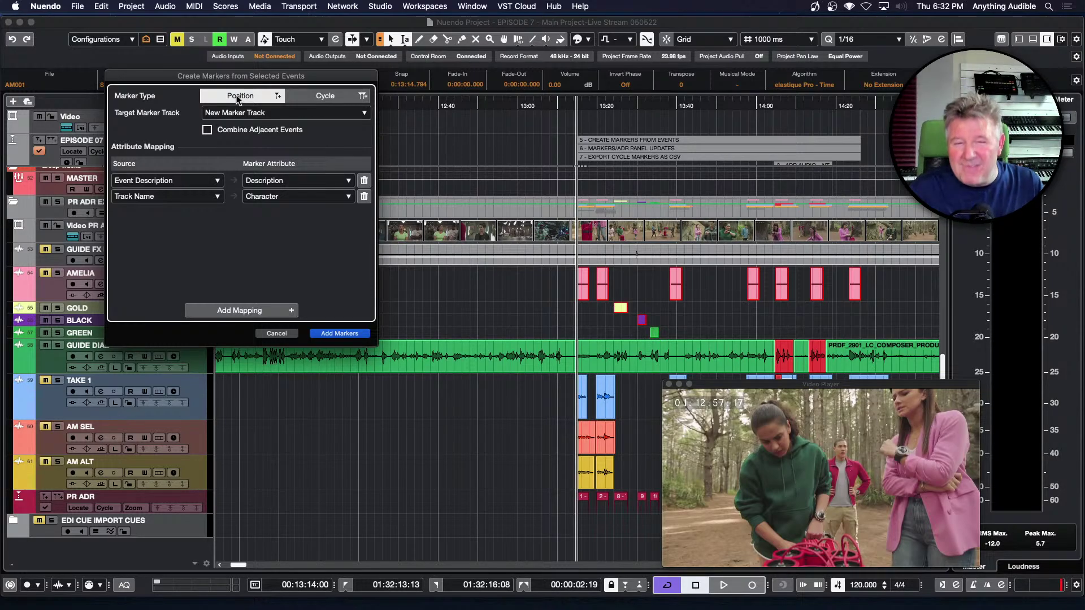
left_click(319, 97)
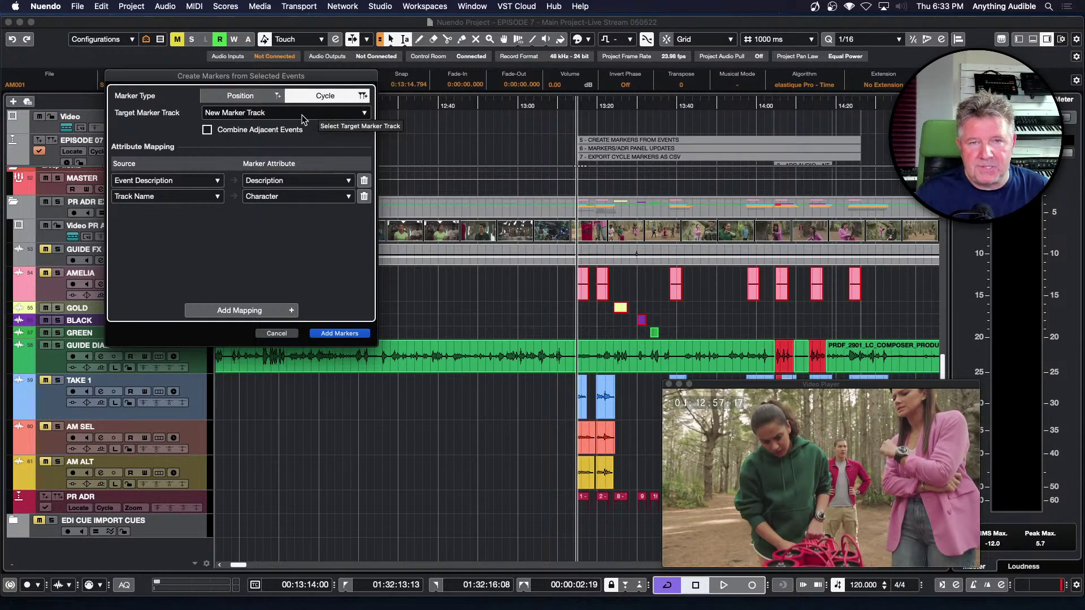
Step: Review the target marker track and source attribute options, keeping New Marker Track and the Event Description to Description mapping
left_click(304, 116)
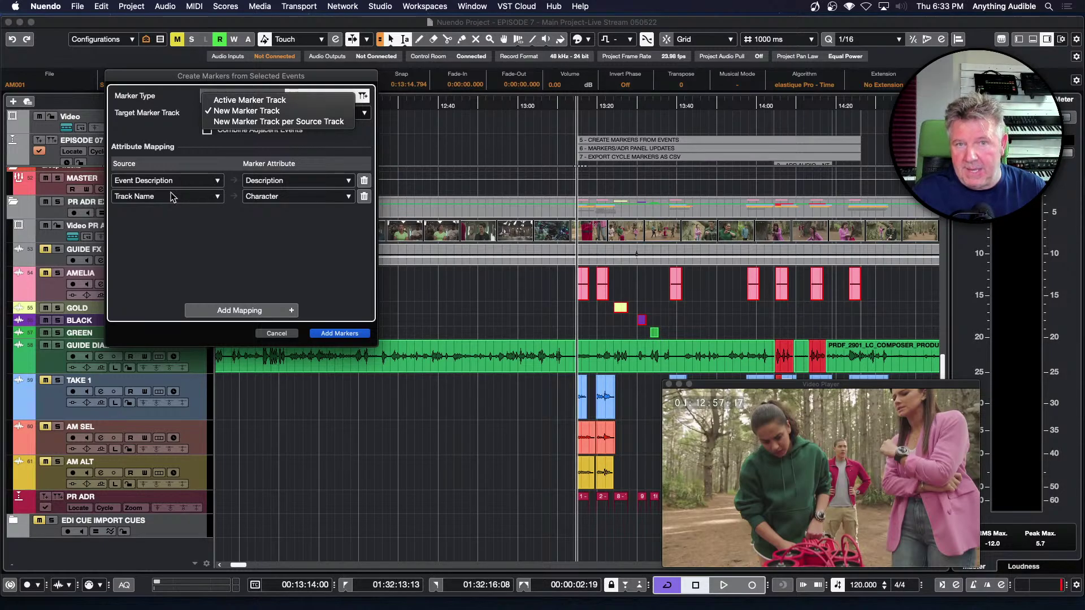
left_click(239, 112)
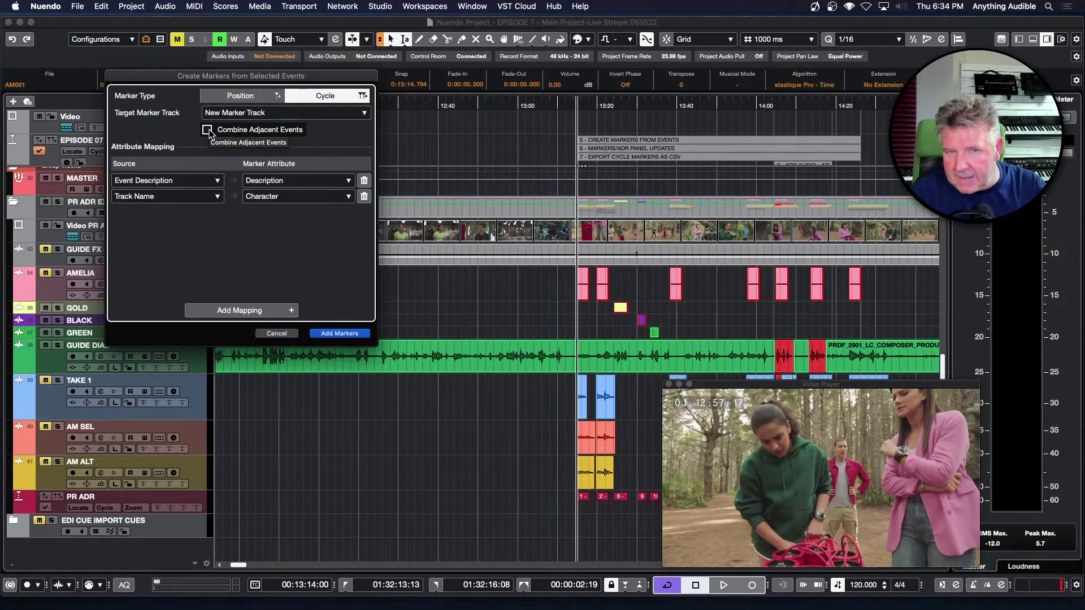
left_click(218, 182)
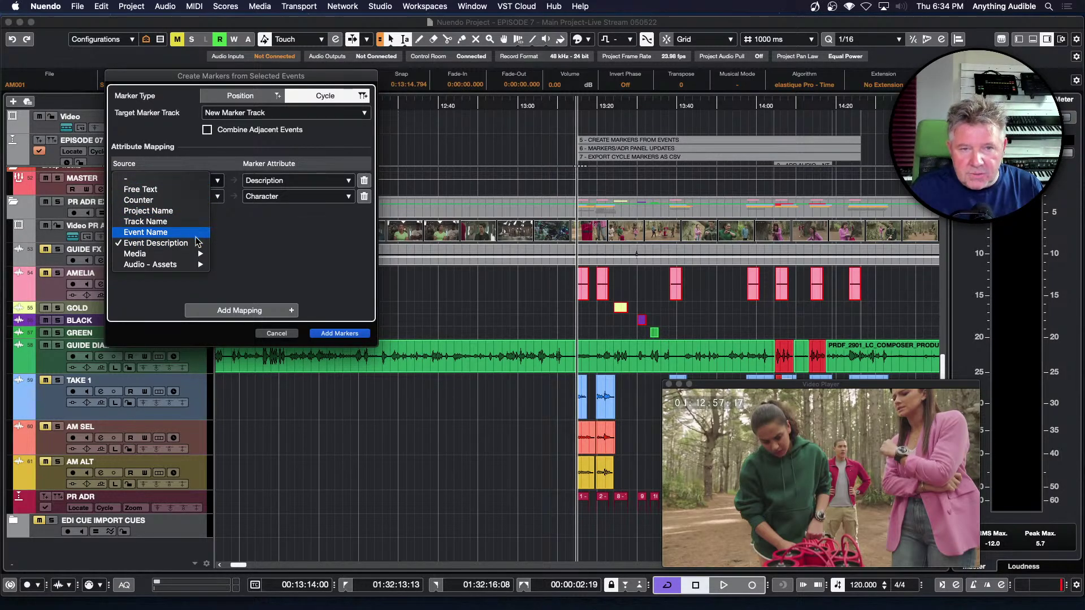
left_click(256, 243)
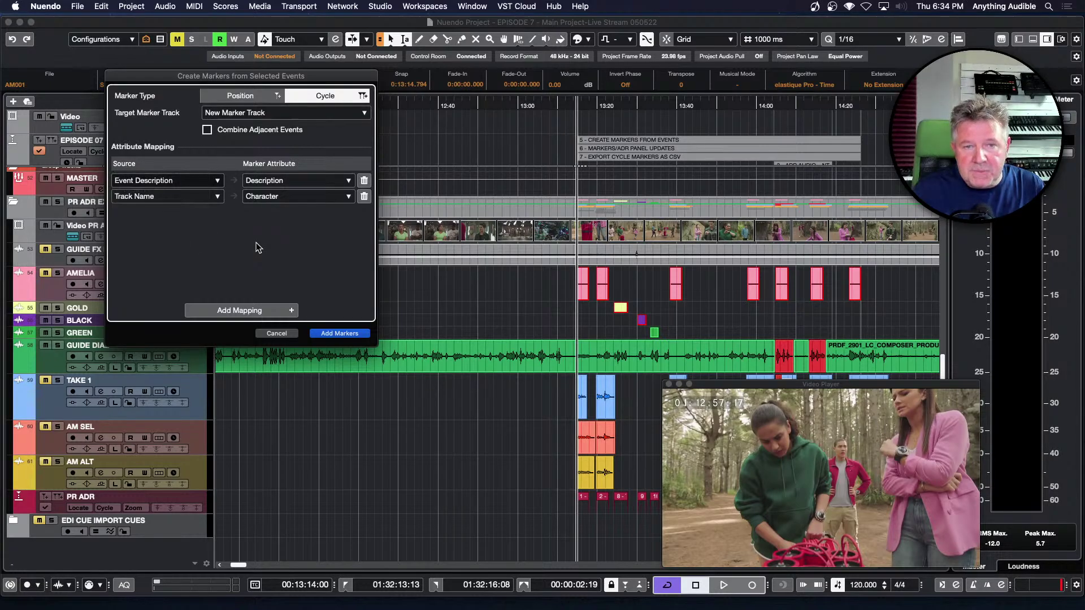
Step: Review the source options for the second mapping and the marker attribute options, keeping Track Name mapped to Character
left_click(219, 196)
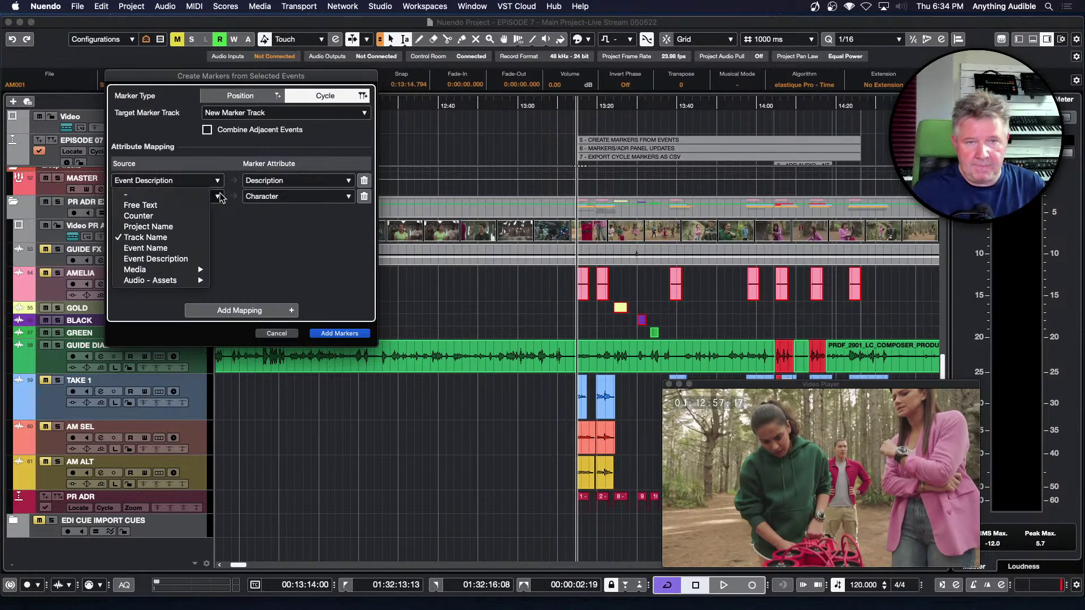
left_click(249, 235)
left_click(324, 181)
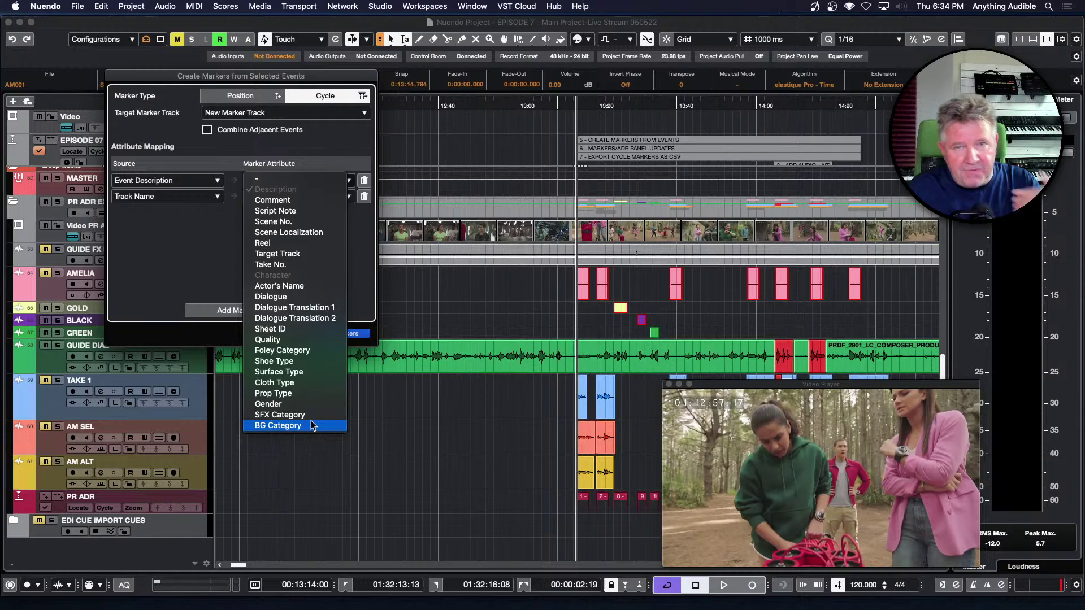
key("Escape")
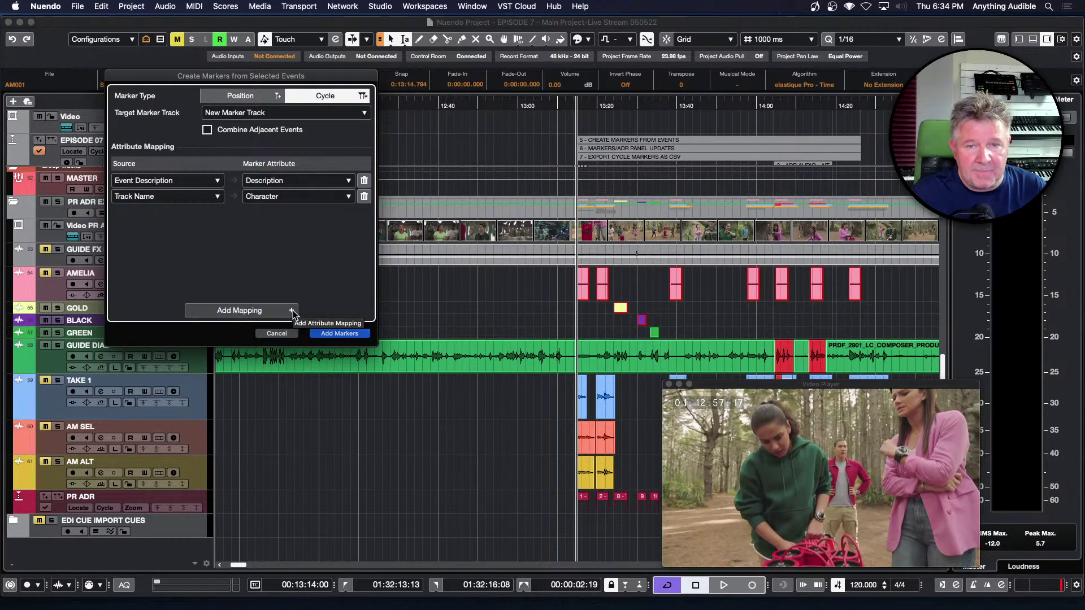
Step: Add a third attribute mapping, check its source options and delete the empty mapping
left_click(292, 311)
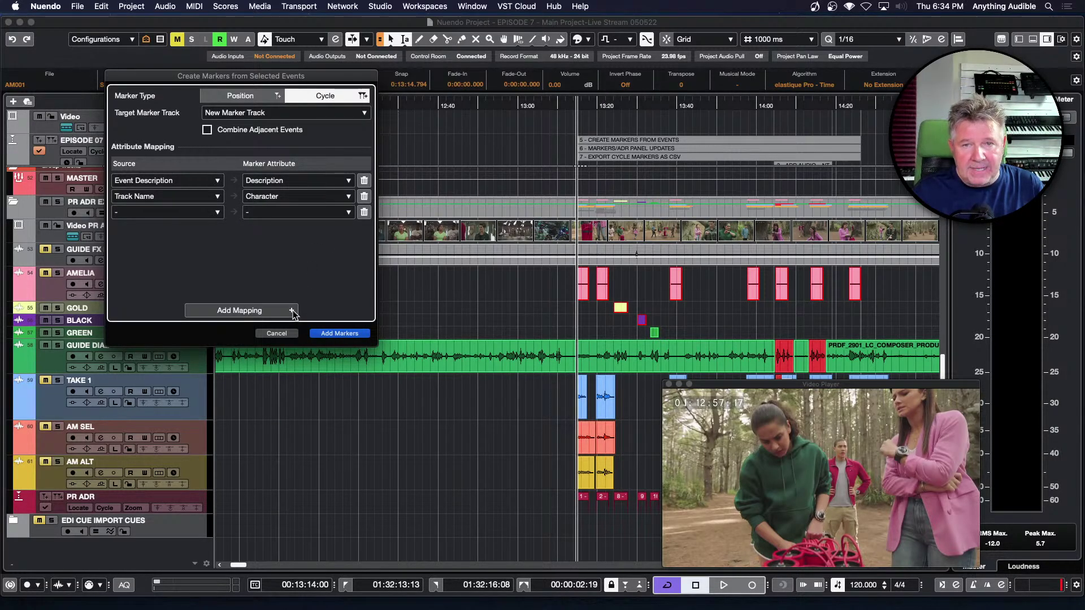
left_click(219, 214)
left_click(225, 251)
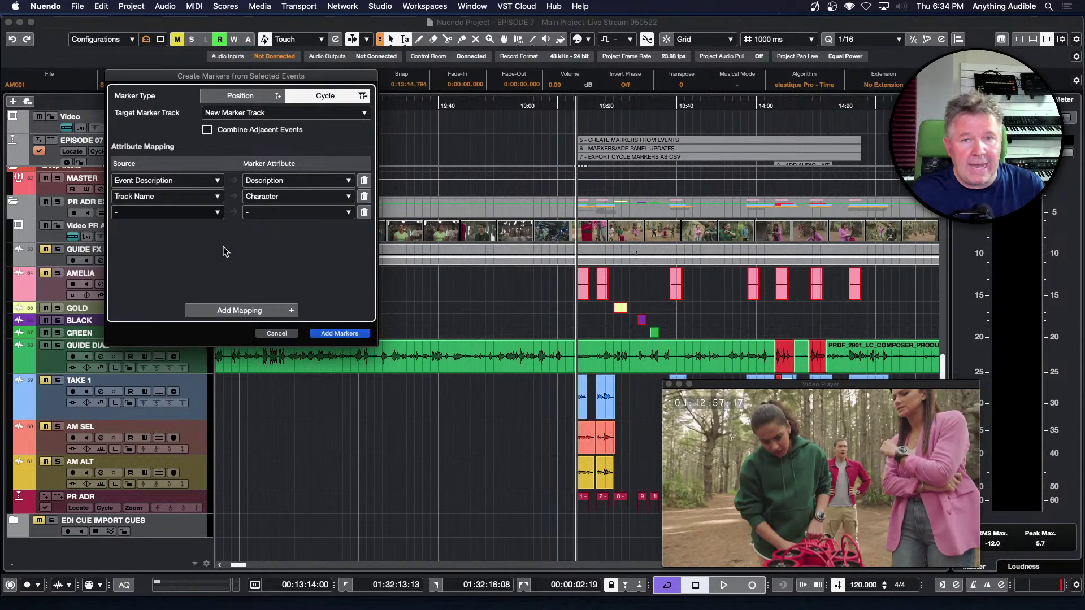
left_click(364, 213)
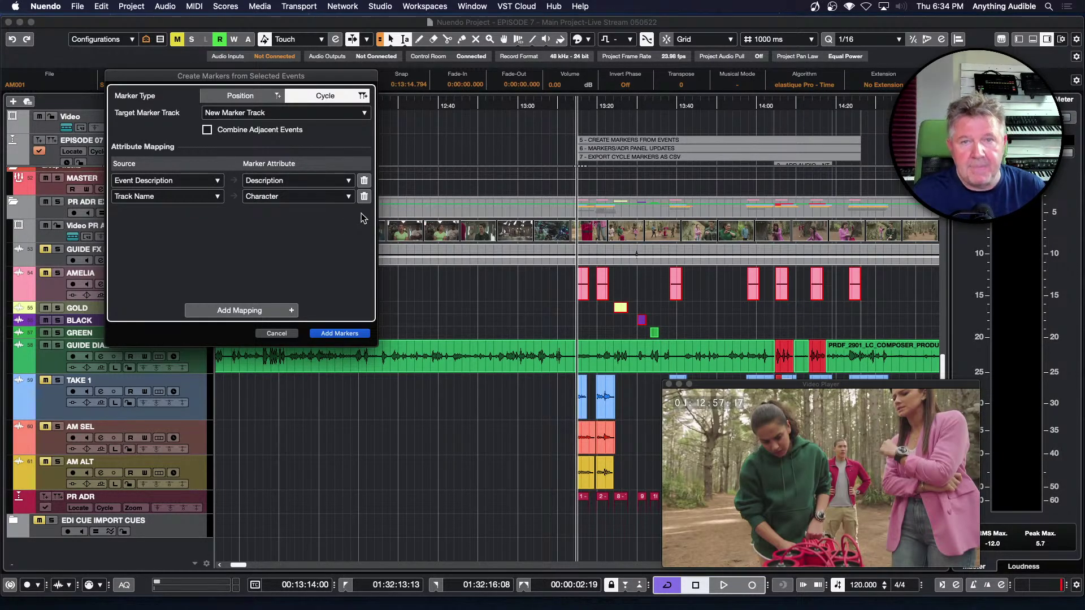
Step: Create the cycle markers on a new marker track and inspect the first generated marker alongside its AMELIA cue
left_click(356, 332)
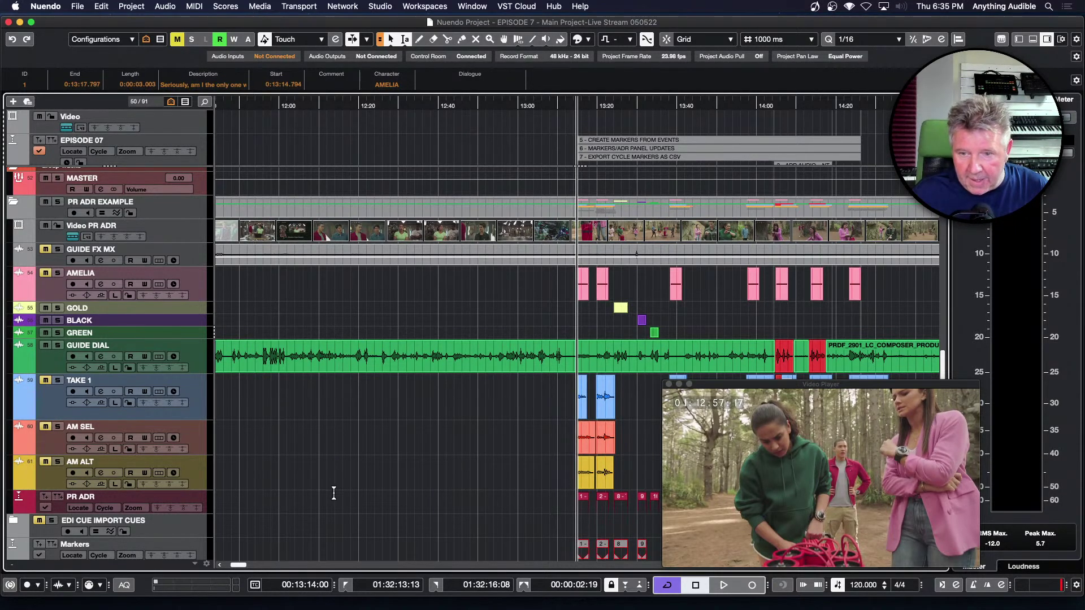
scroll(334, 494, "down", 1)
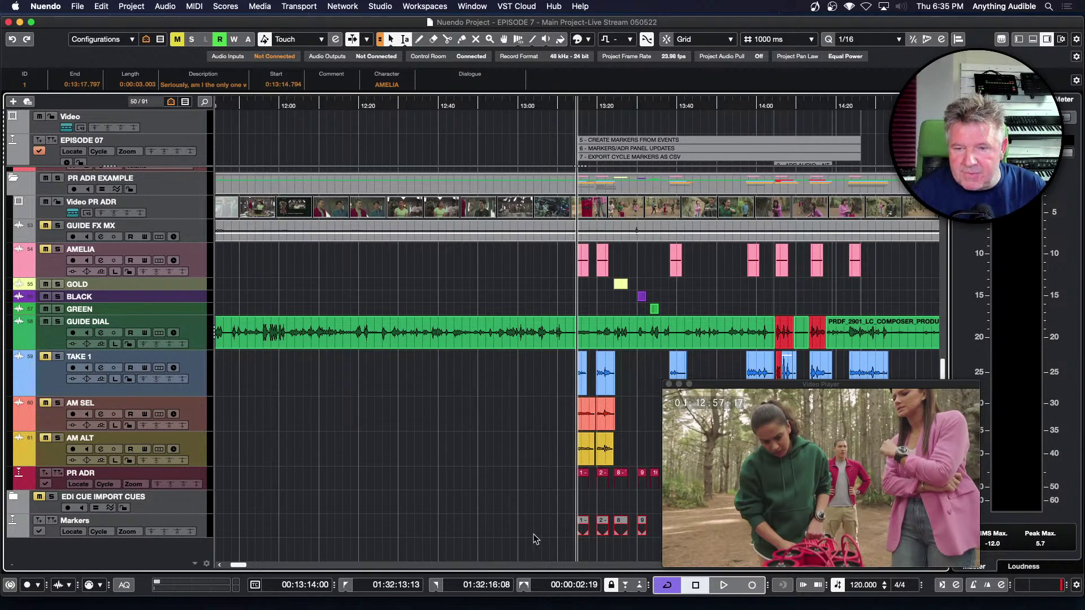
left_click(588, 522)
key("h")
key("h")
key("h")
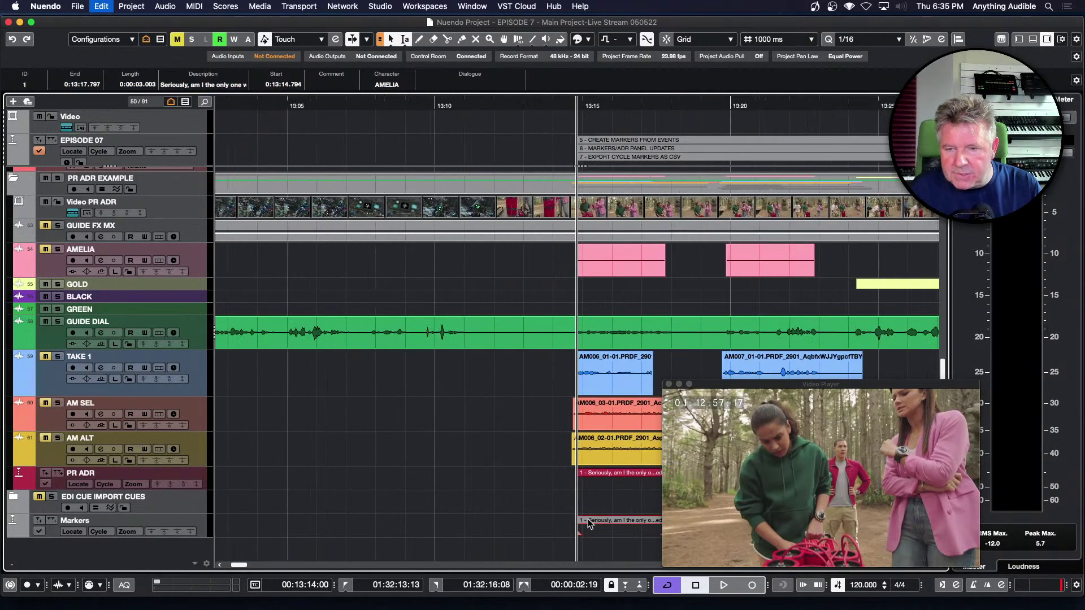
key("h")
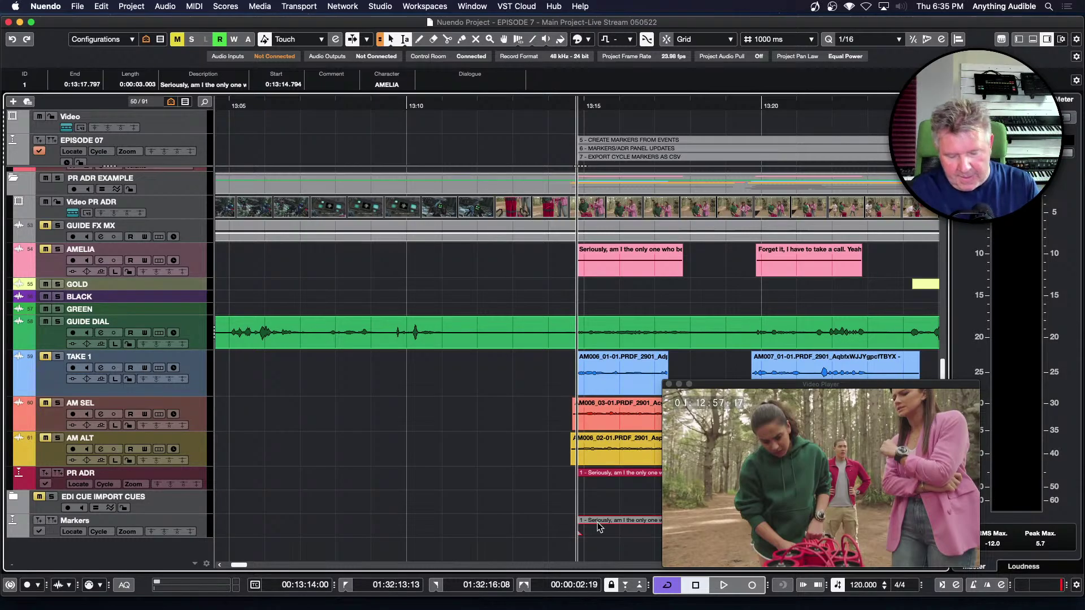
key("g")
key("g")
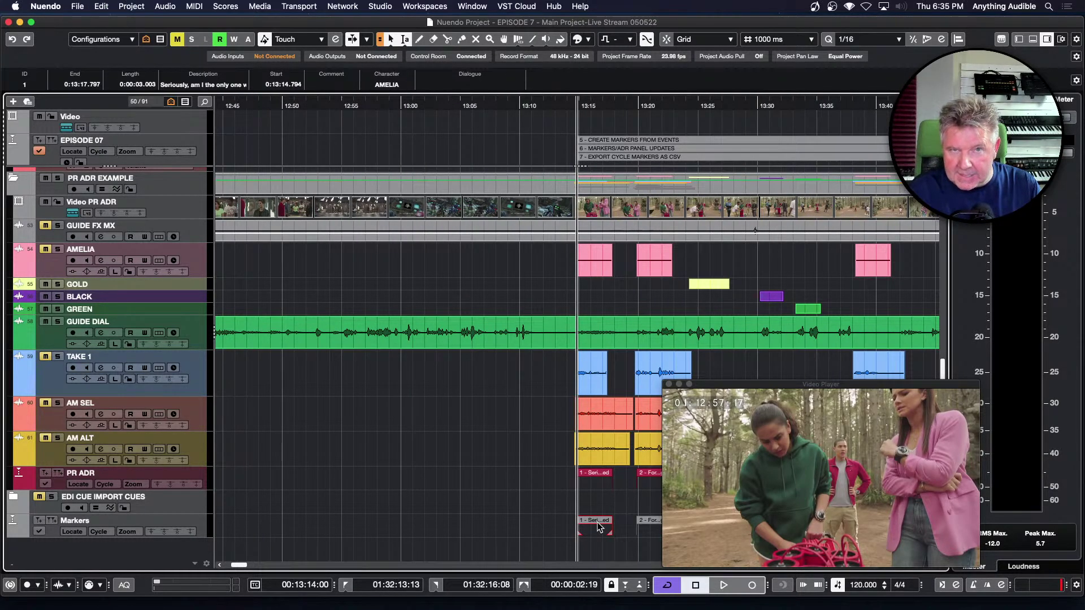
key("g")
key("g")
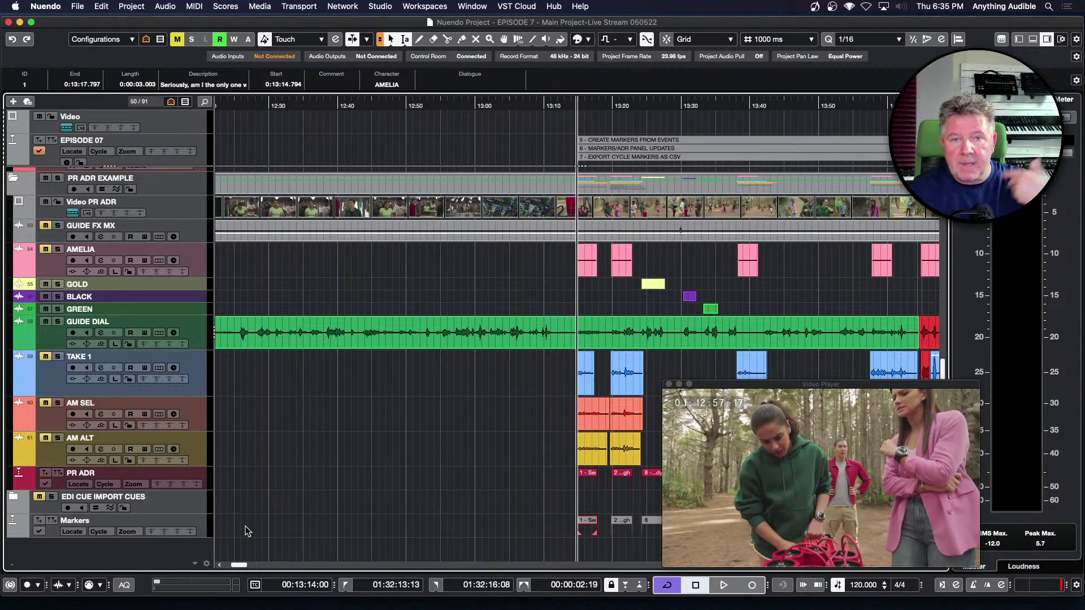
Step: Start a CSV marker export of the new Markers track with all used attributes, then cancel before saving the file
left_click(206, 530)
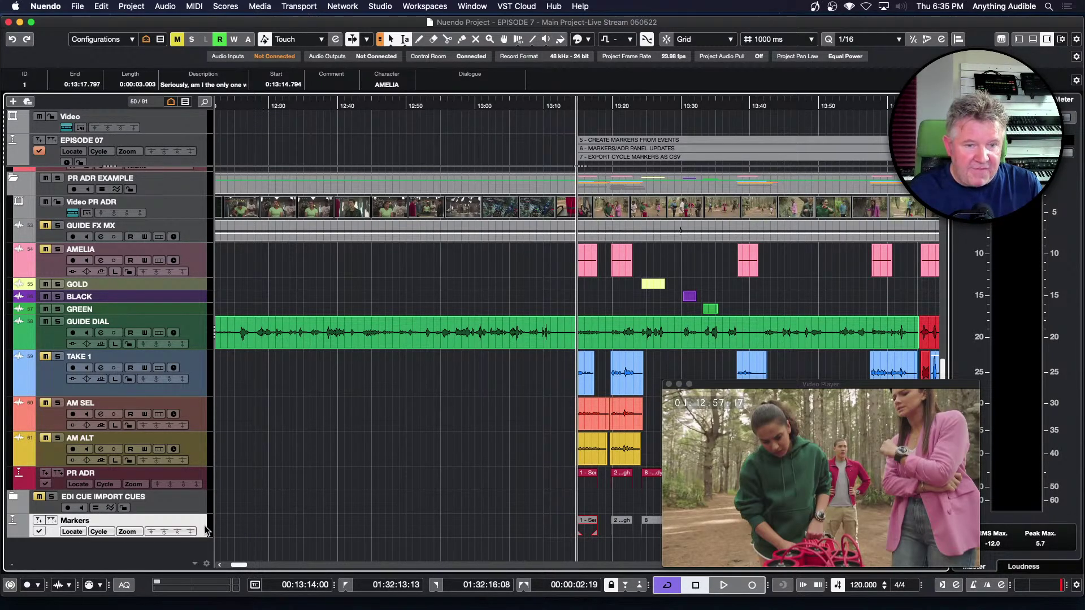
left_click(79, 7)
mouse_move(120, 171)
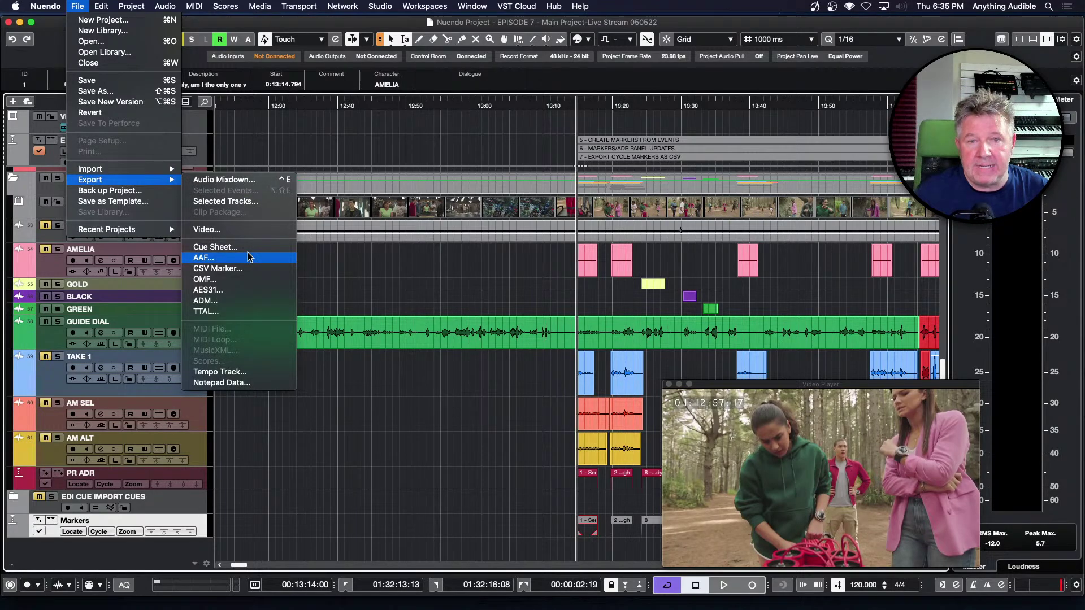
left_click(252, 270)
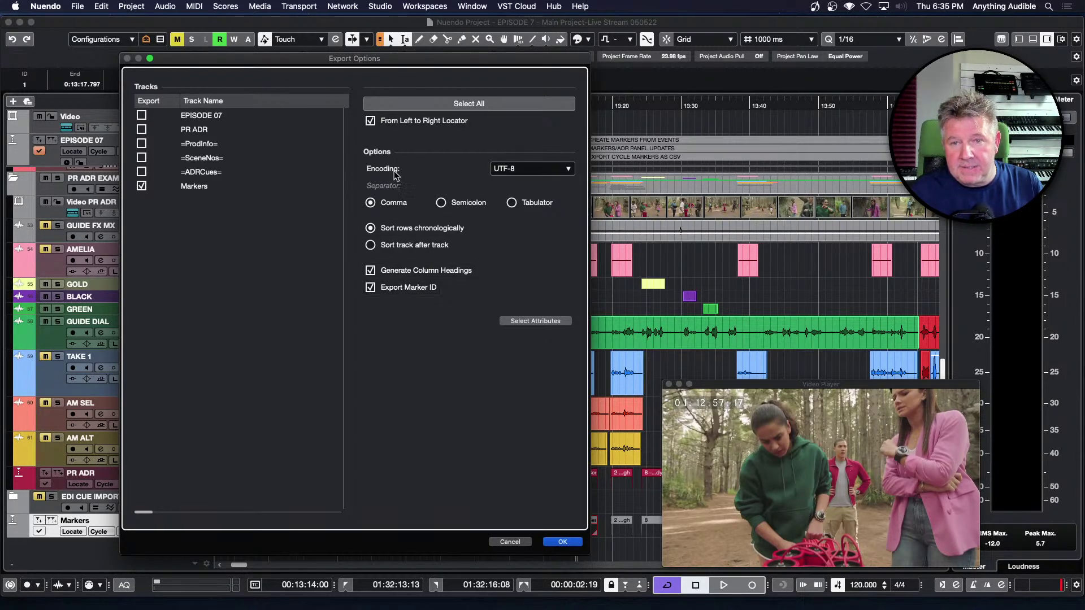
left_click(533, 322)
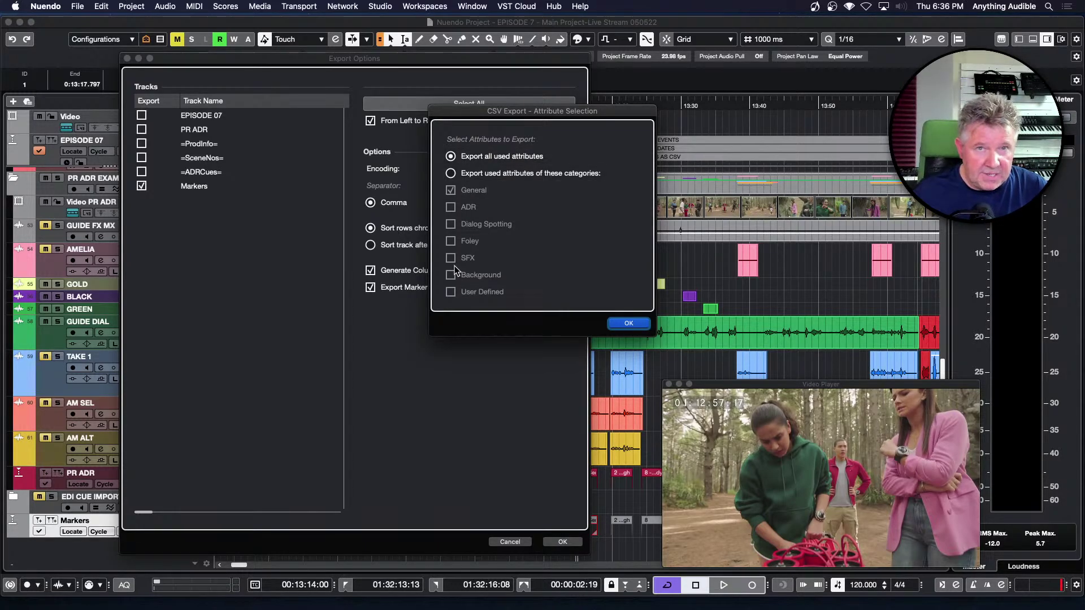
left_click(625, 326)
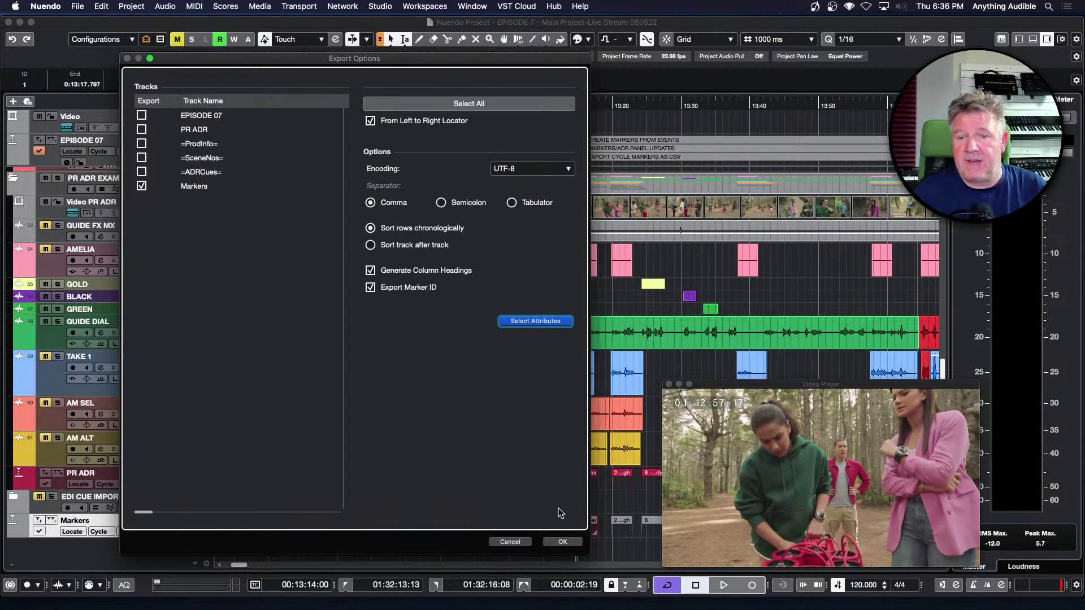
left_click(563, 541)
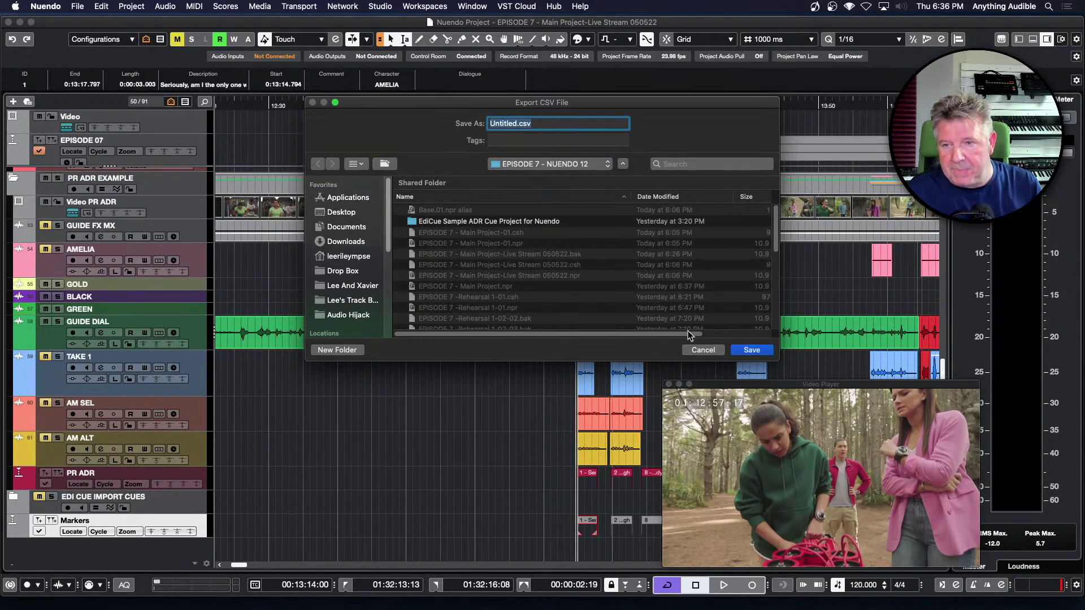
left_click(702, 350)
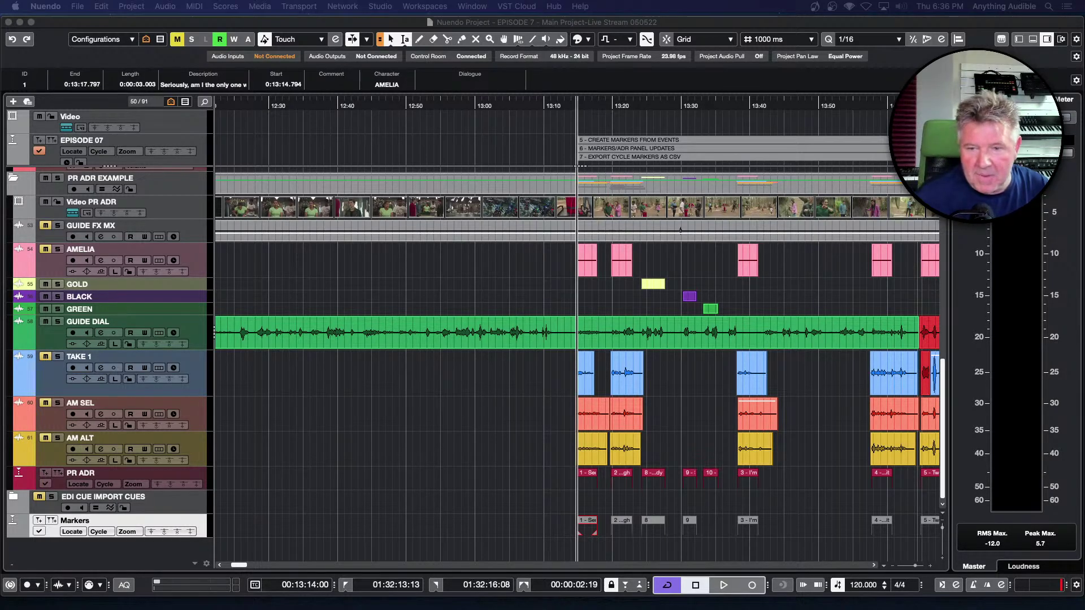
Step: Undo the creation of markers from the cue events
left_click(99, 7)
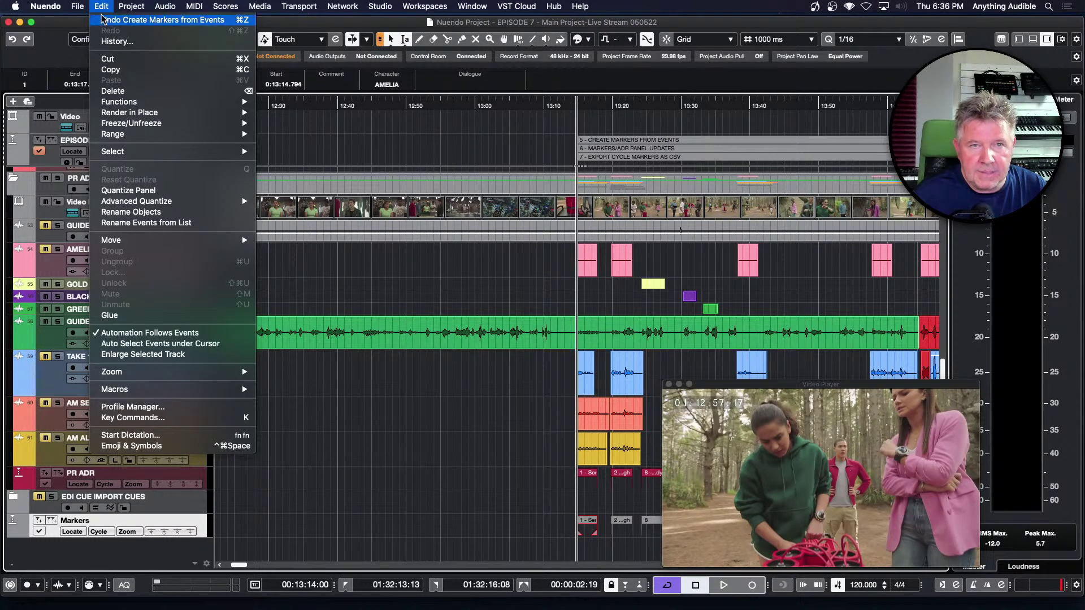
left_click(103, 23)
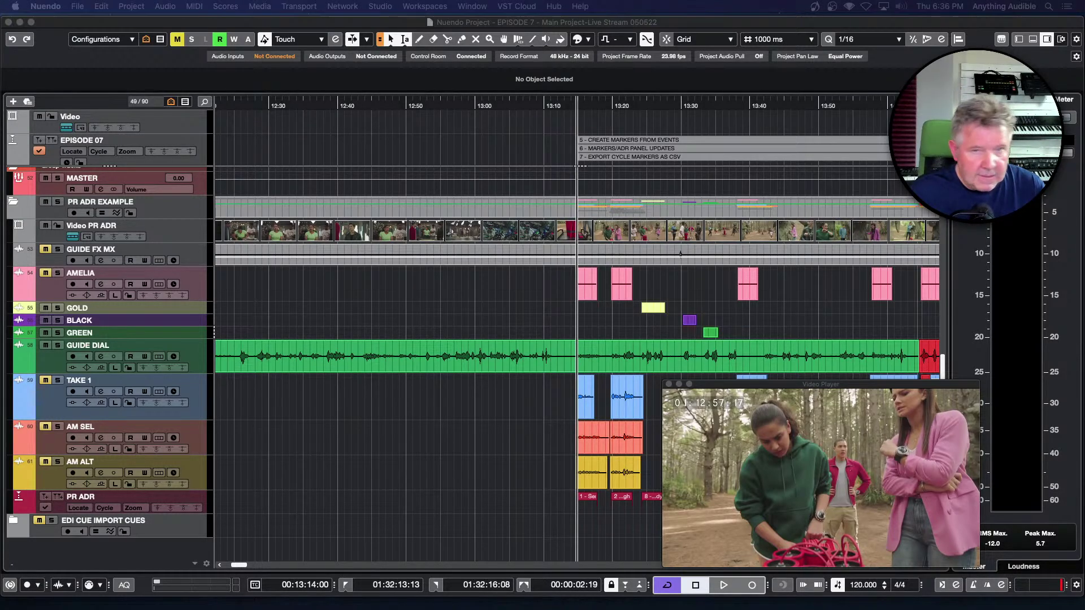
Step: Open the Markers window, locate to the MARKERS/ADR PANEL UPDATES cycle marker and play briefly from there
key("super+m")
left_click_drag(601, 226, 579, 226)
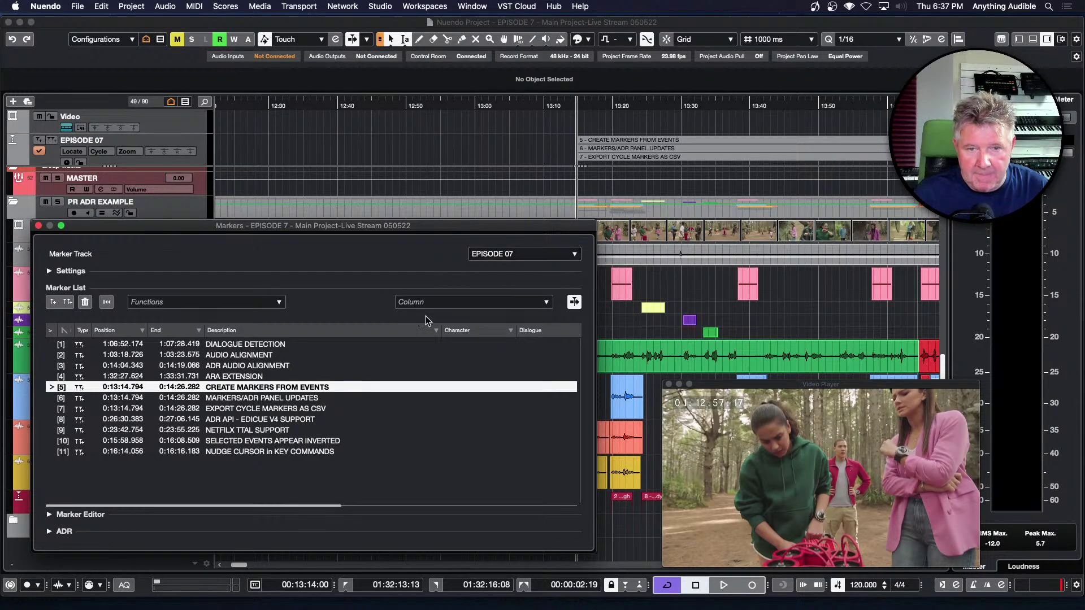
left_click(52, 398)
key("space")
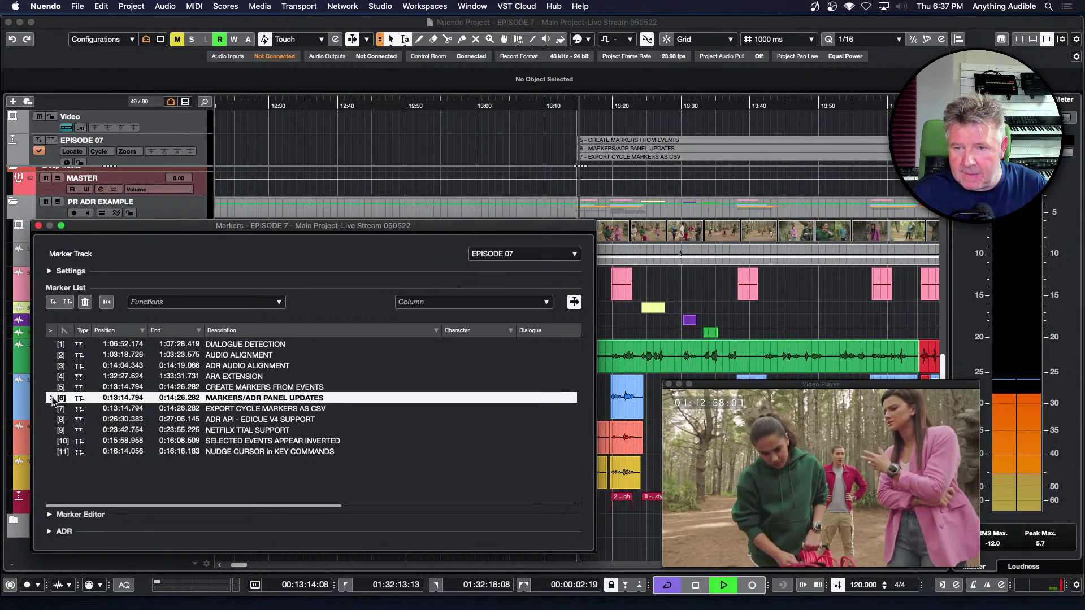
key("space")
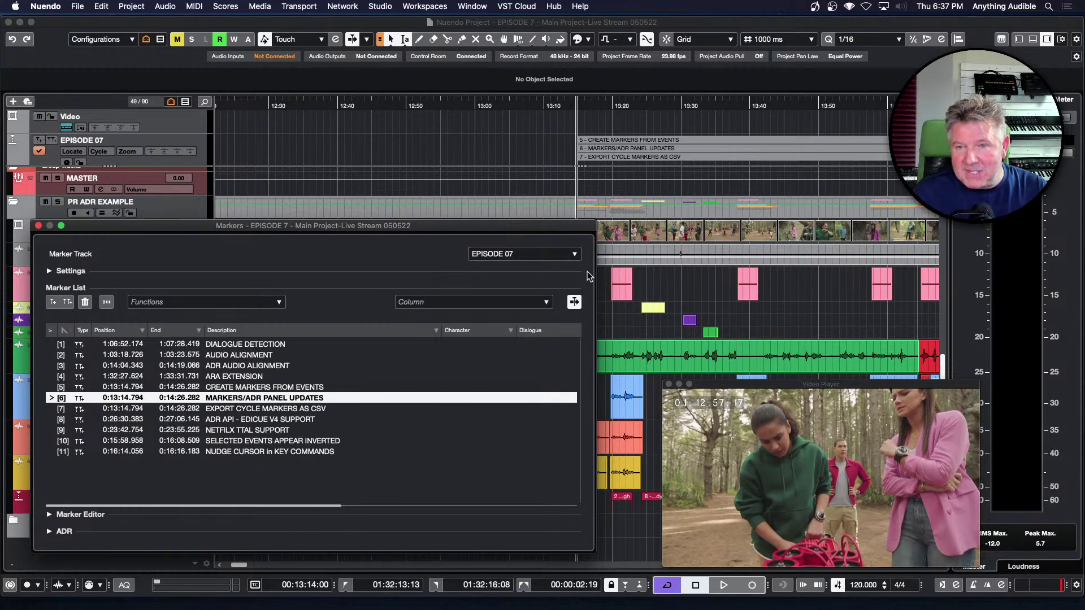
Step: Show the PR ADR marker track in the Markers window, expand its Settings section and move the window clear of the PR ADR track
left_click(576, 258)
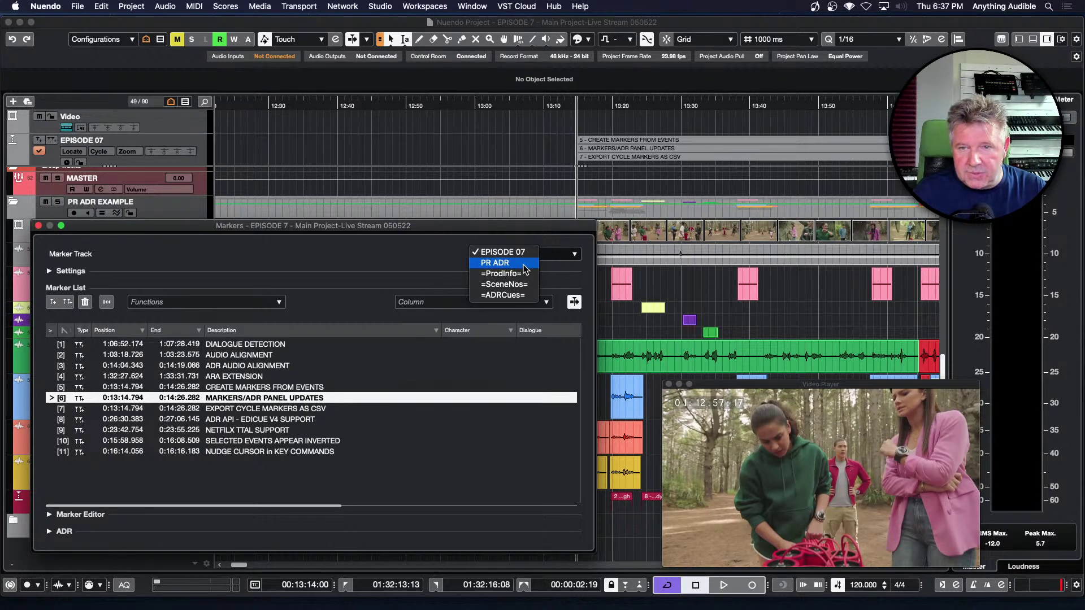
left_click(495, 263)
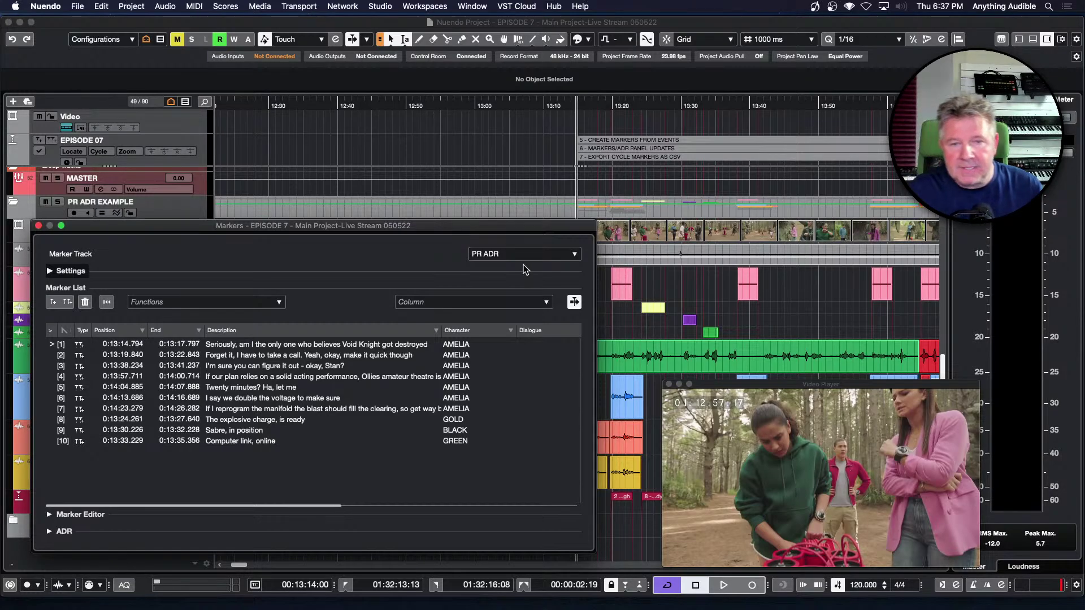
left_click(527, 256)
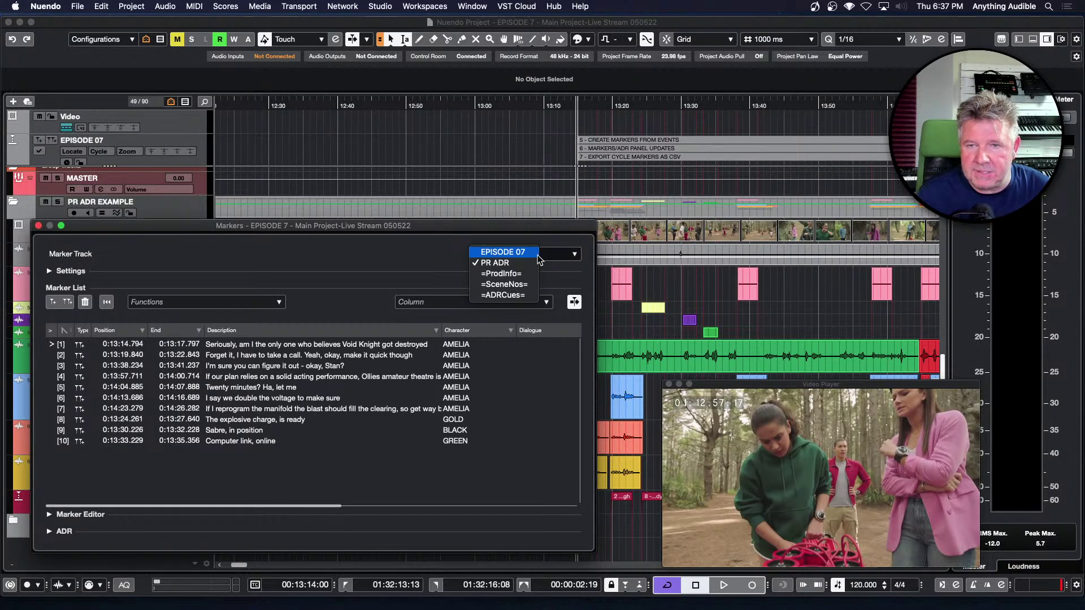
left_click(446, 247)
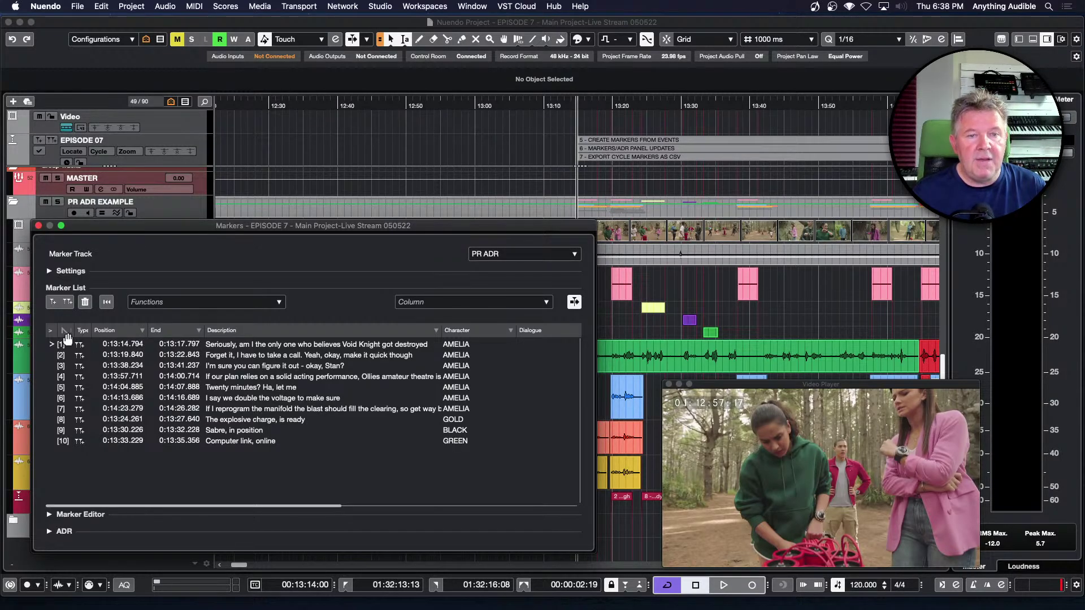
left_click(50, 271)
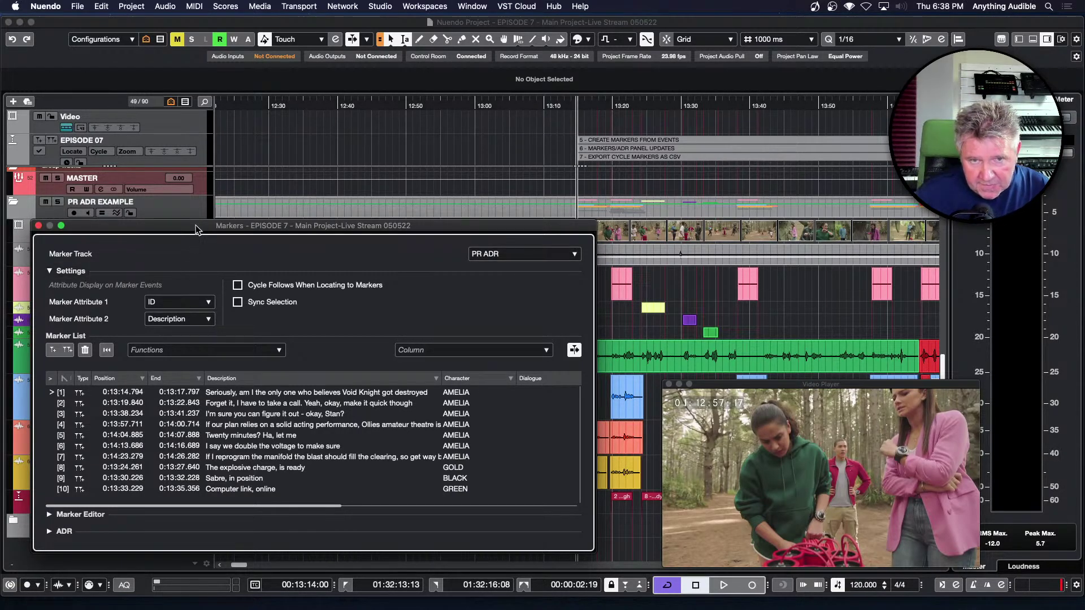
left_click_drag(196, 228, 198, 133)
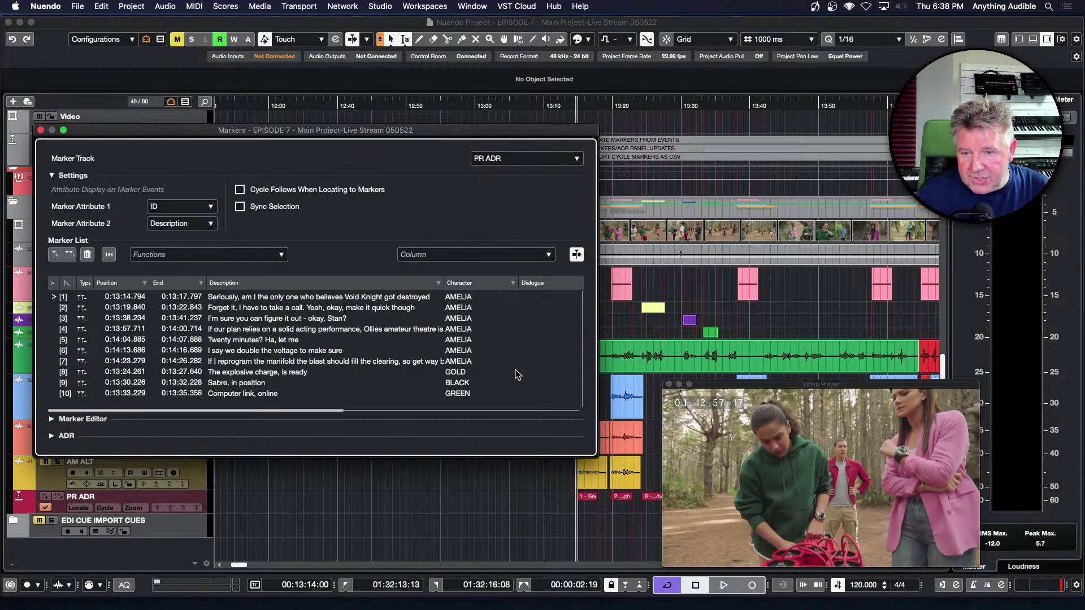
Step: Select the first PR ADR cycle marker and examine the ID and description shown on the first markers
left_click(588, 497)
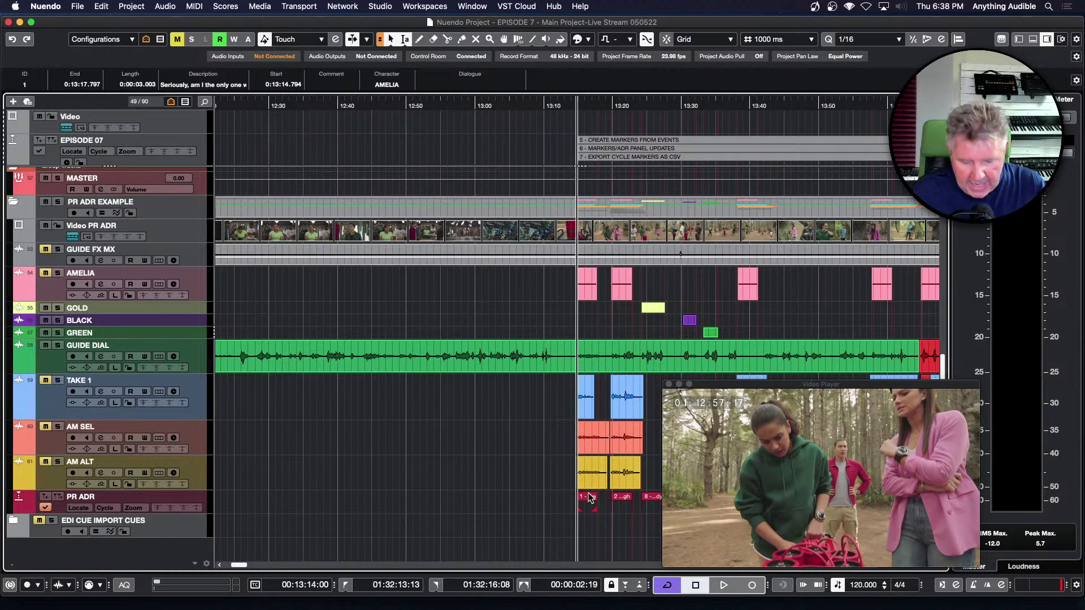
key("h")
key("h")
key("h")
key("h")
key("h")
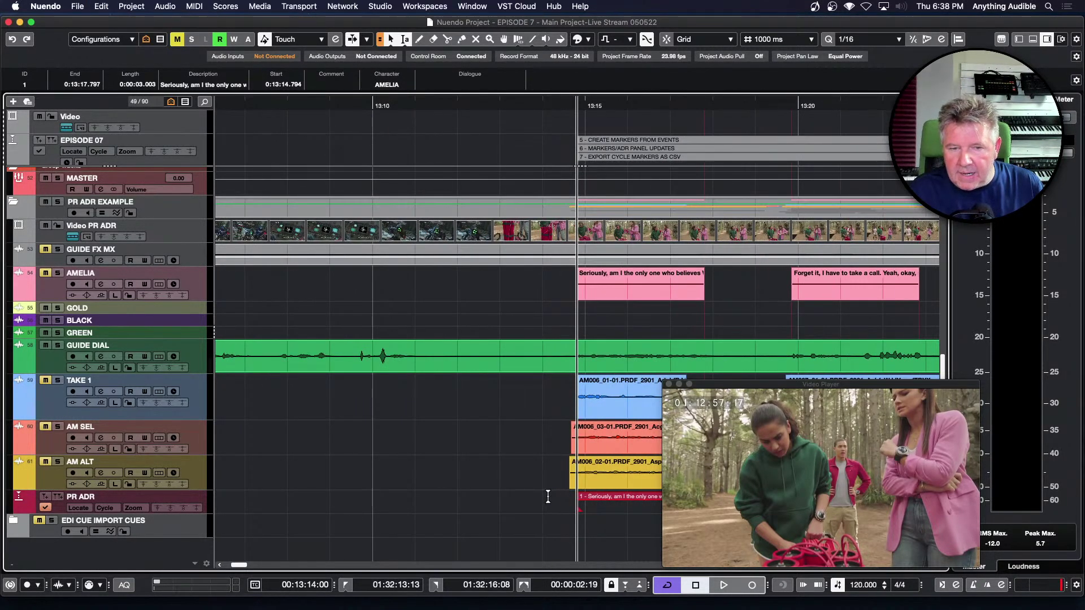
scroll(548, 497, "right", 5)
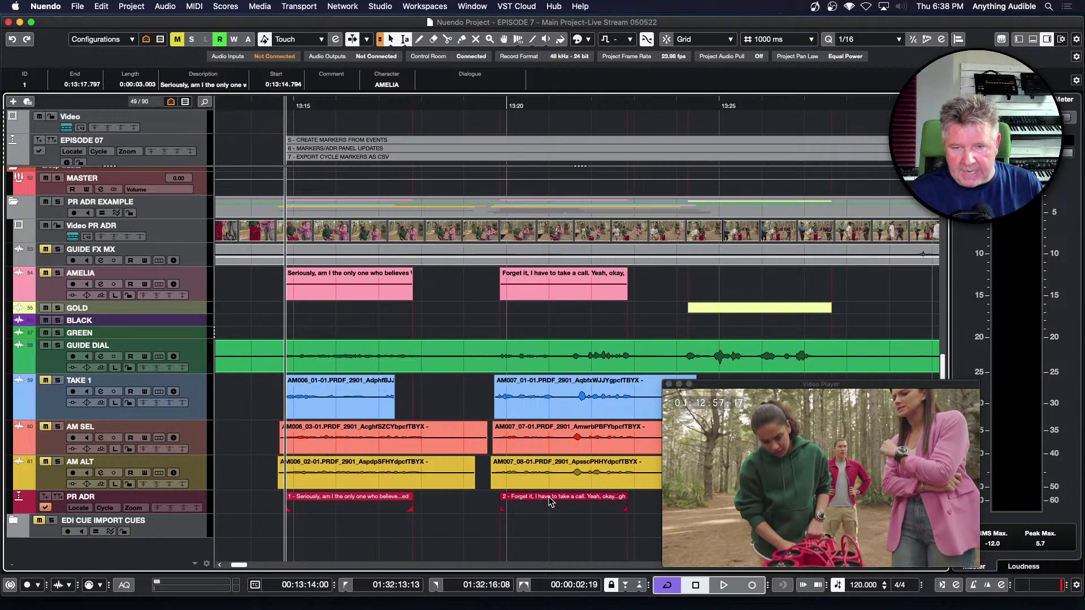
key("super+Tab")
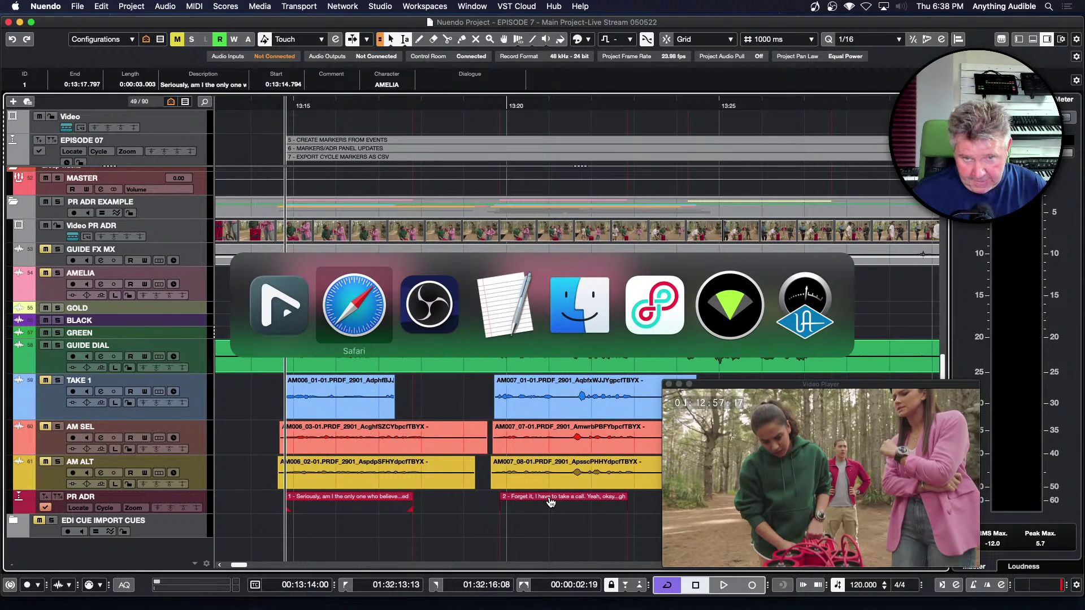
key("super+Tab")
key("super+Tab")
key("super+Tab")
key("super+Tab")
key("super+Tab")
key("super+Tab")
key("super+Tab")
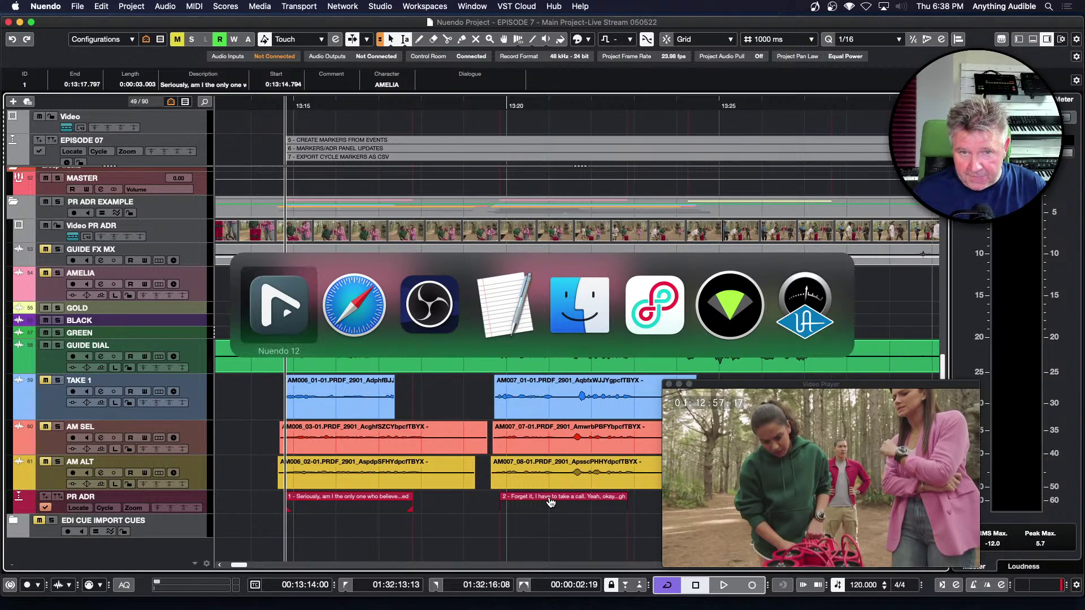
Step: Bring back the Markers window and examine the attributes available for Marker Attribute 1 and Marker Attribute 2, including the ADR and Standard Attributes groups
key("super+m")
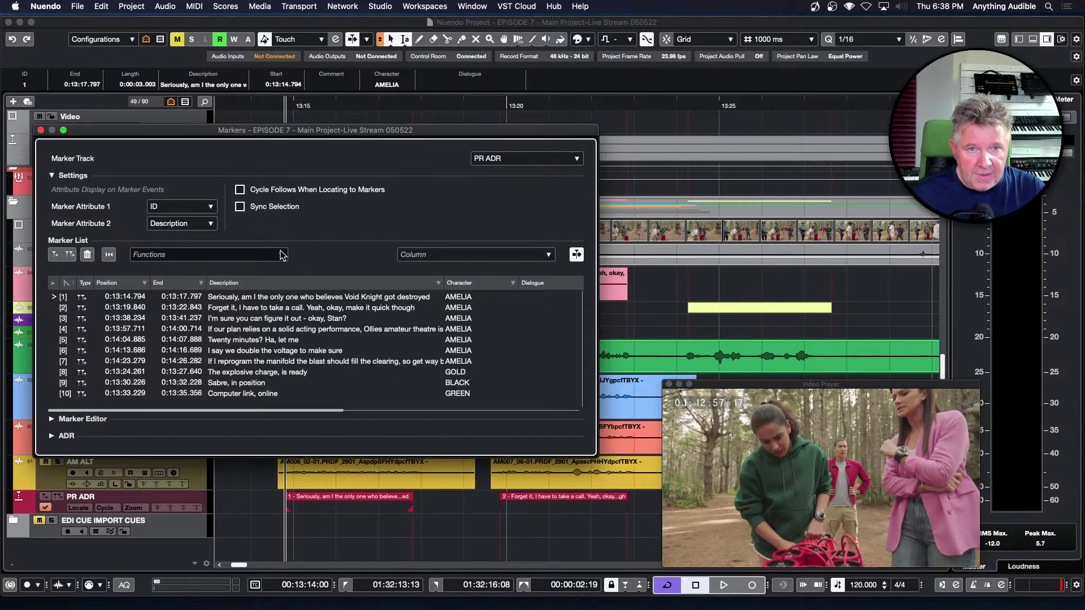
left_click(211, 208)
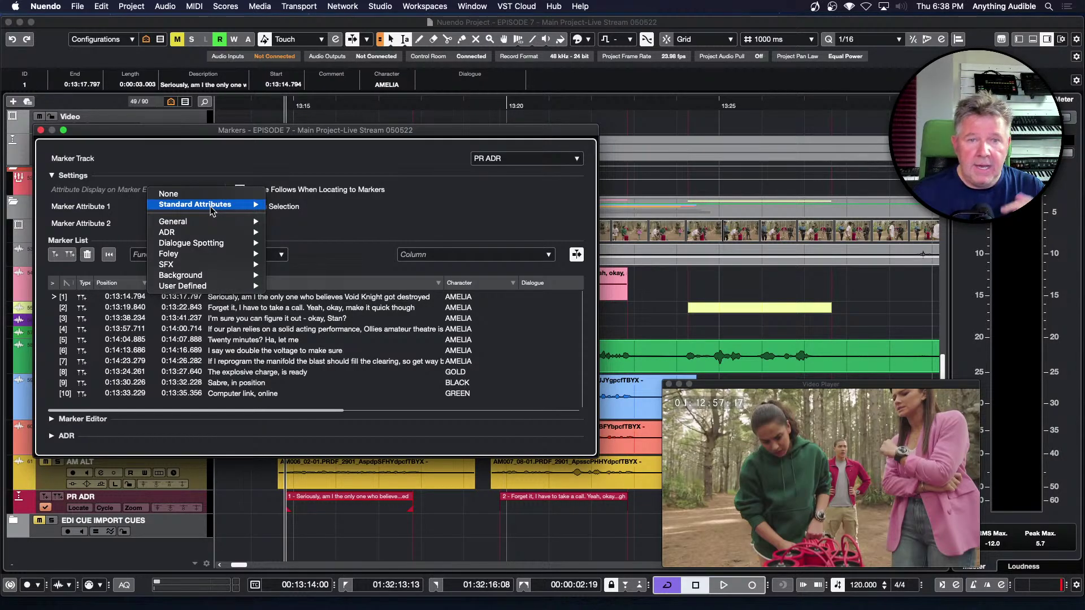
mouse_move(215, 204)
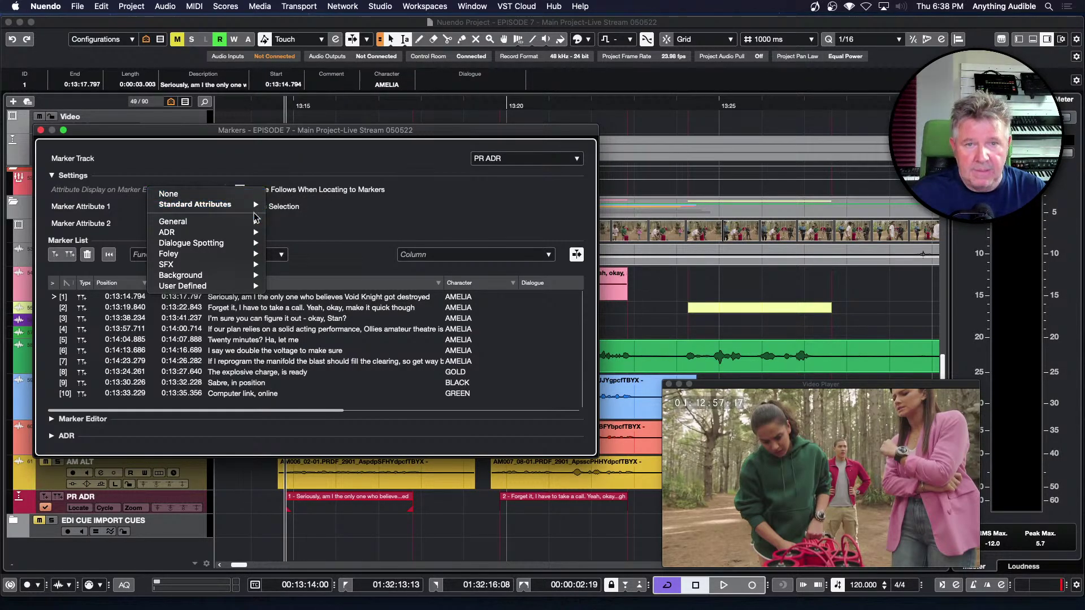
mouse_move(255, 222)
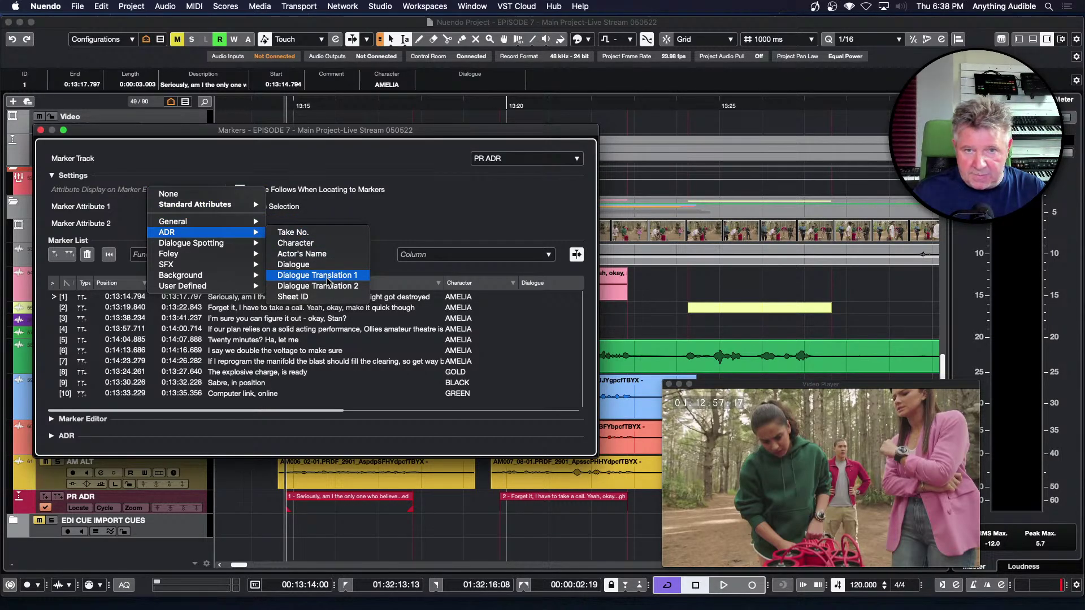
mouse_move(239, 252)
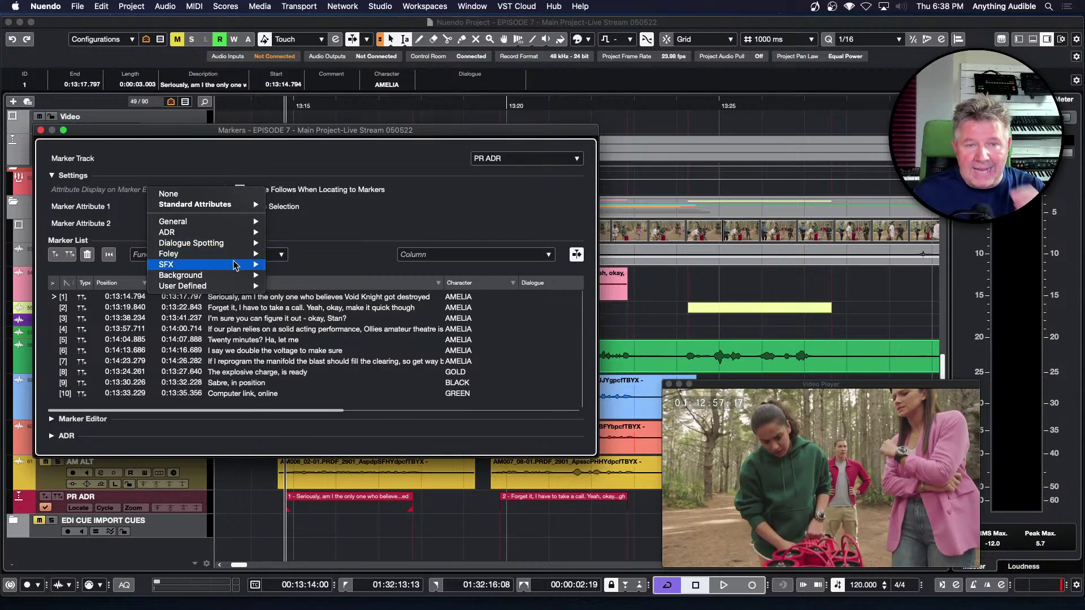
left_click(315, 155)
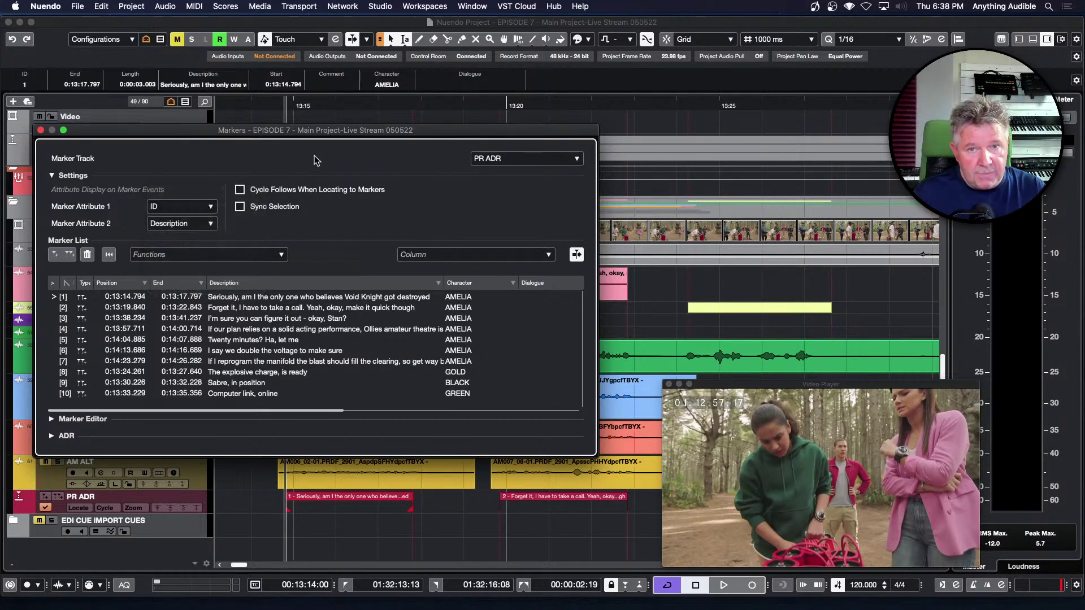
left_click(212, 226)
mouse_move(212, 223)
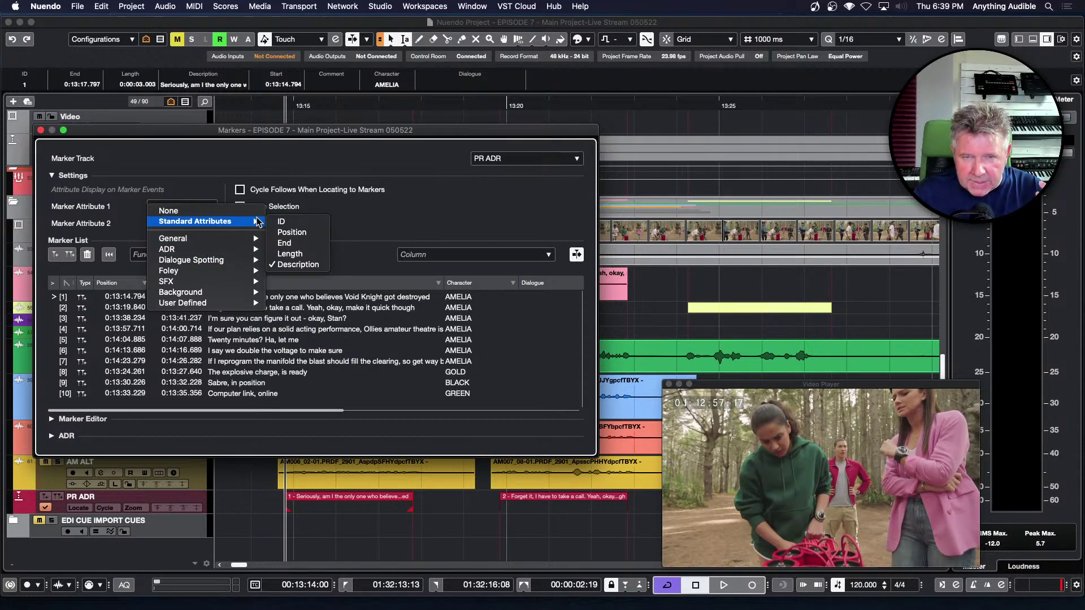
left_click(331, 156)
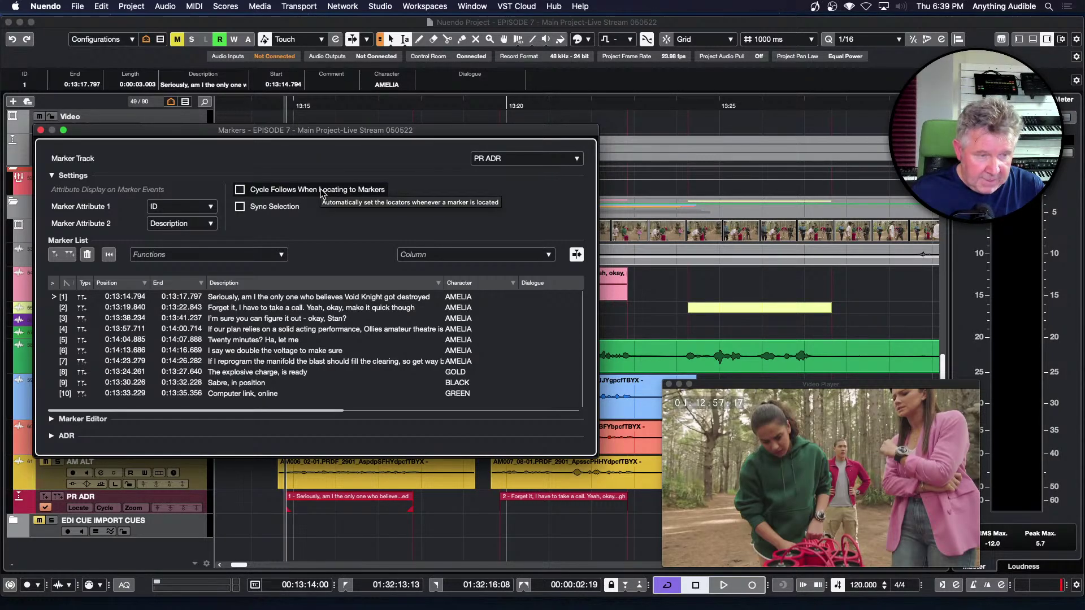
Step: Enable Cycle Follows When Locating to Markers, locate to PR ADR marker 3 and play its cycle twice
left_click(241, 190)
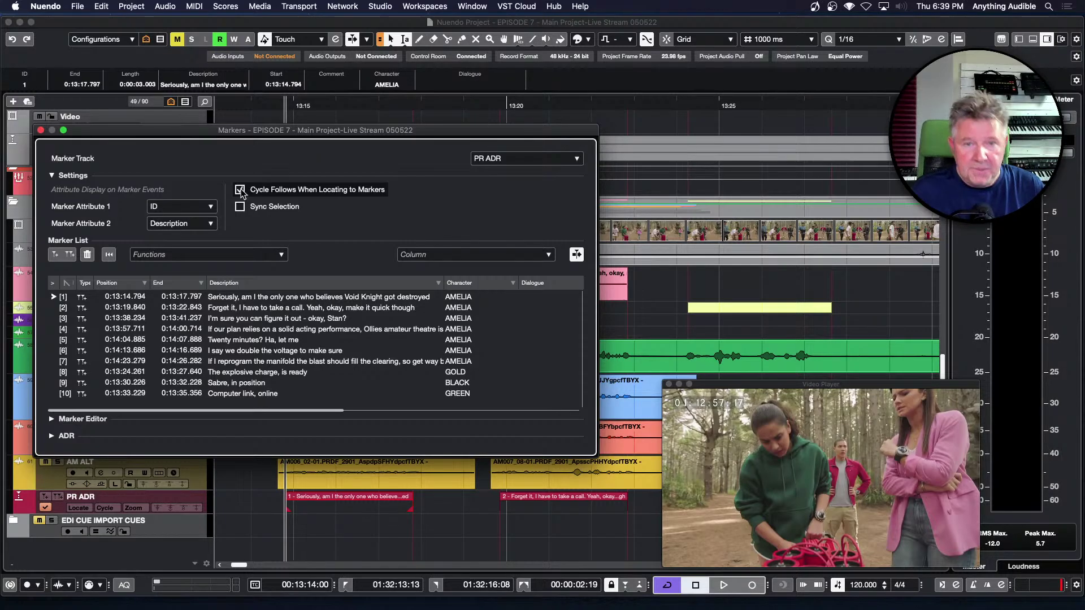
left_click(52, 319)
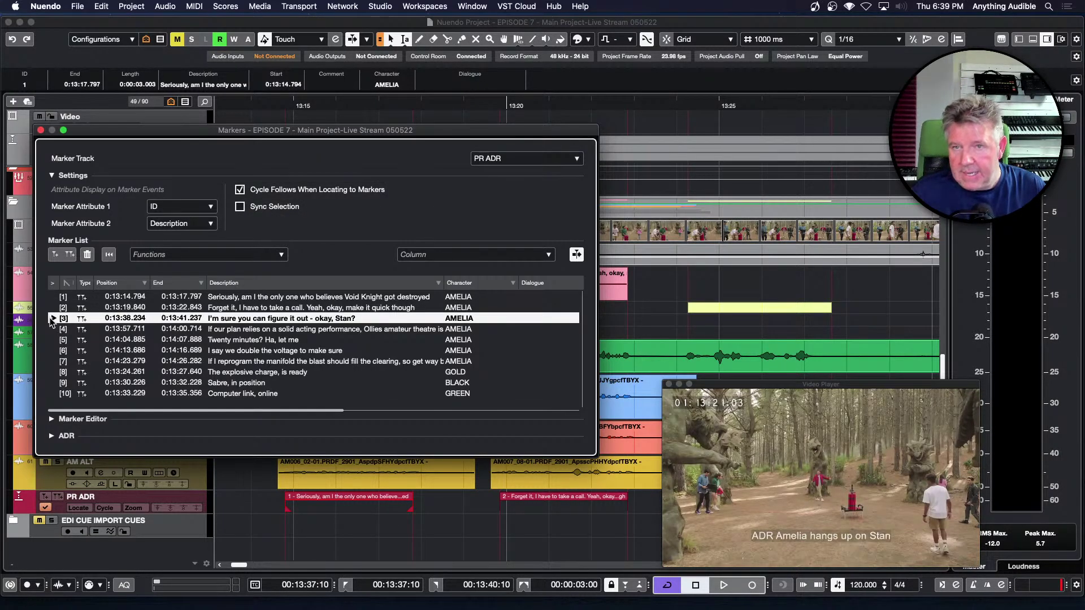
key("space")
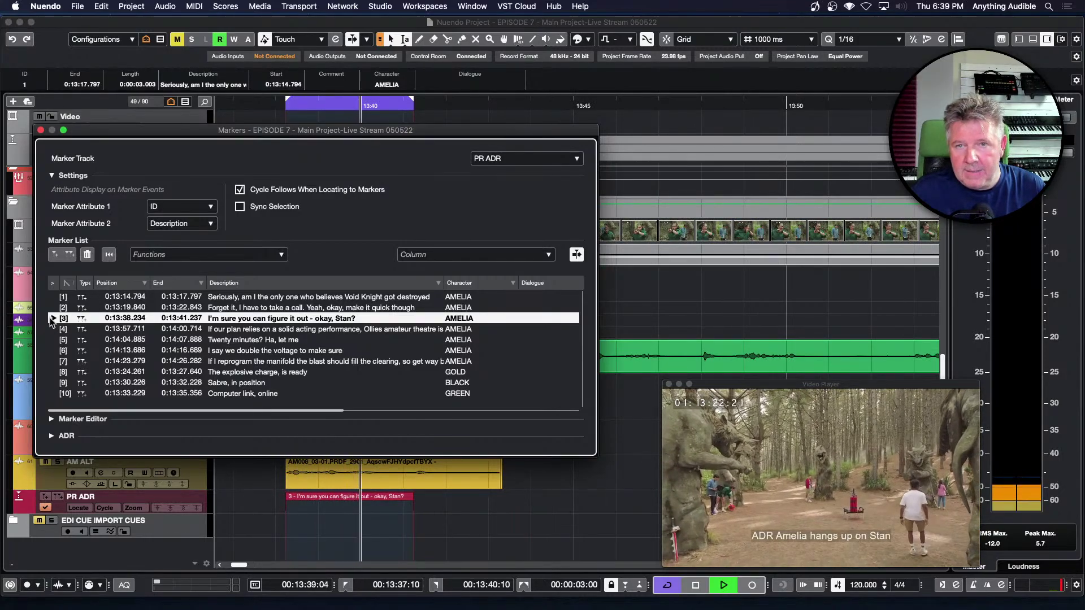
key("space")
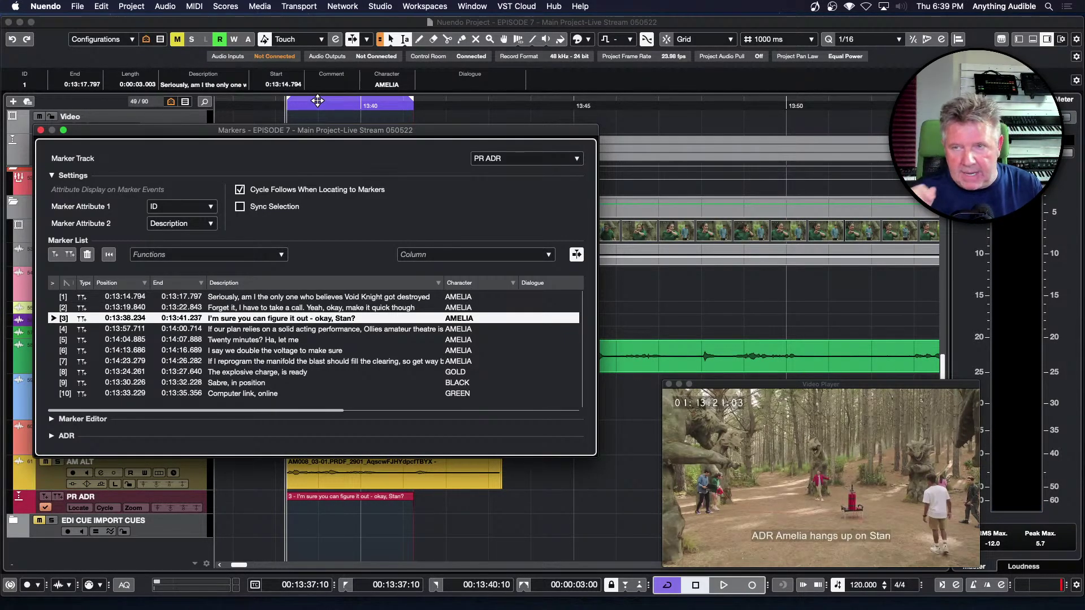
key("space")
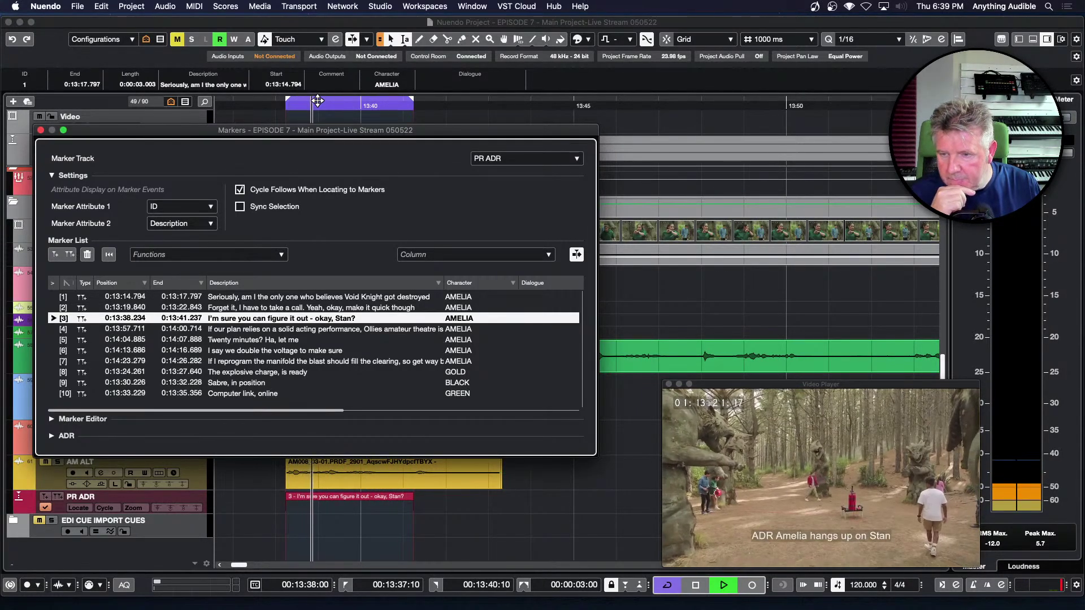
key("space")
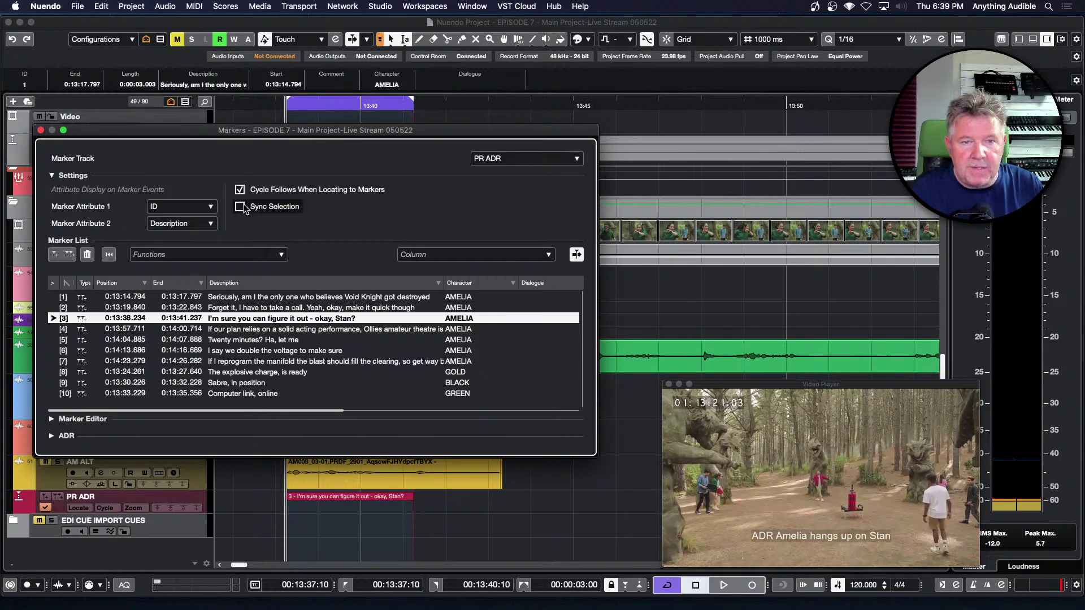
Step: Locate to PR ADR marker 4 and play briefly within its cycle
left_click(55, 329)
key("space")
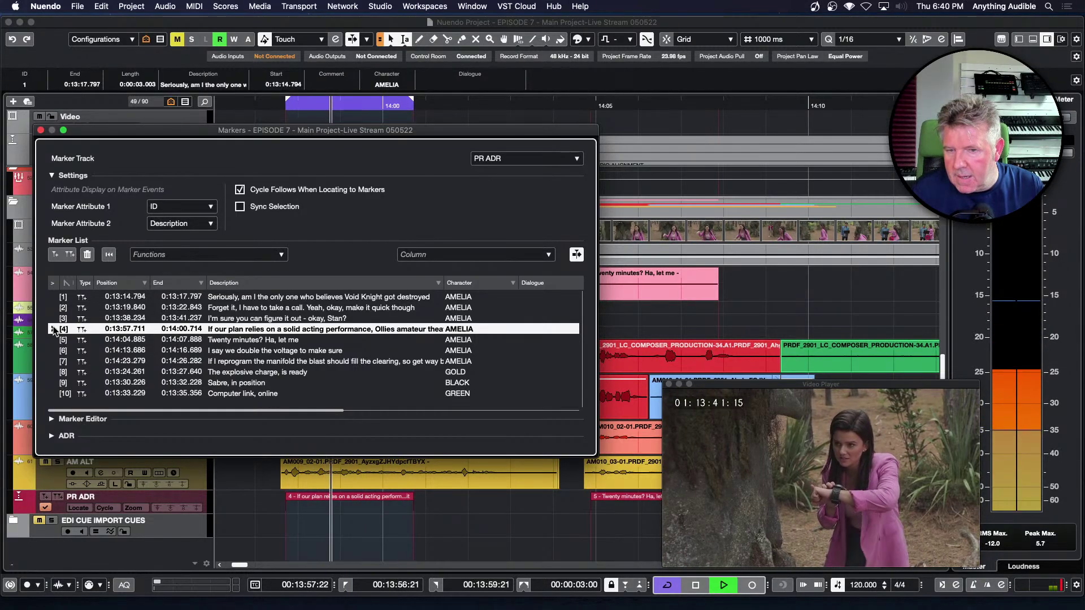
key("space")
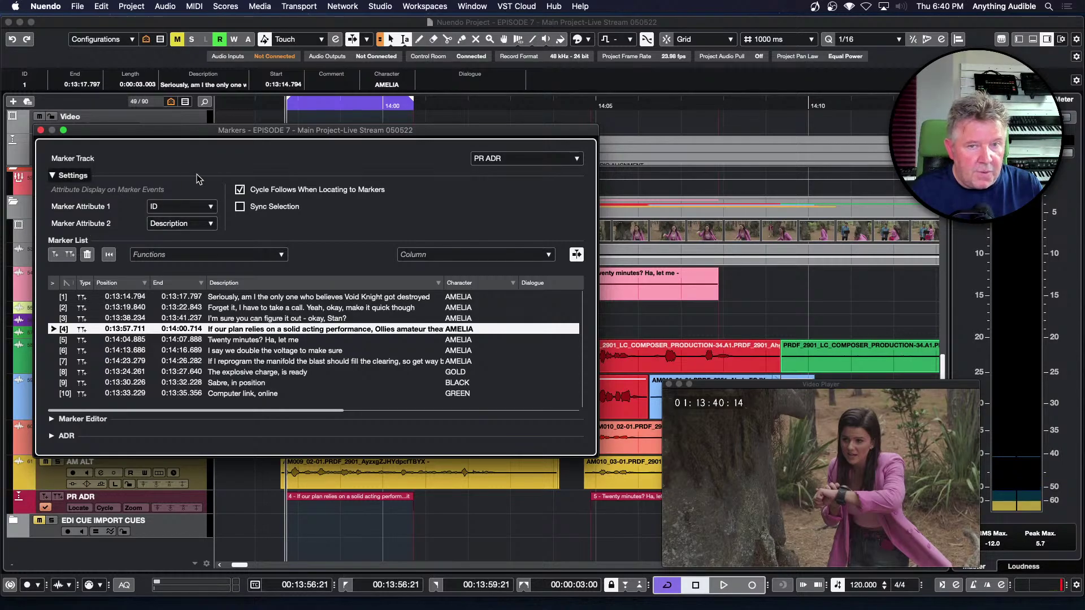
Step: Turn off Cycle Follows When Locating to Markers and collapse the cycle range to a point just before marker 4
left_click(240, 190)
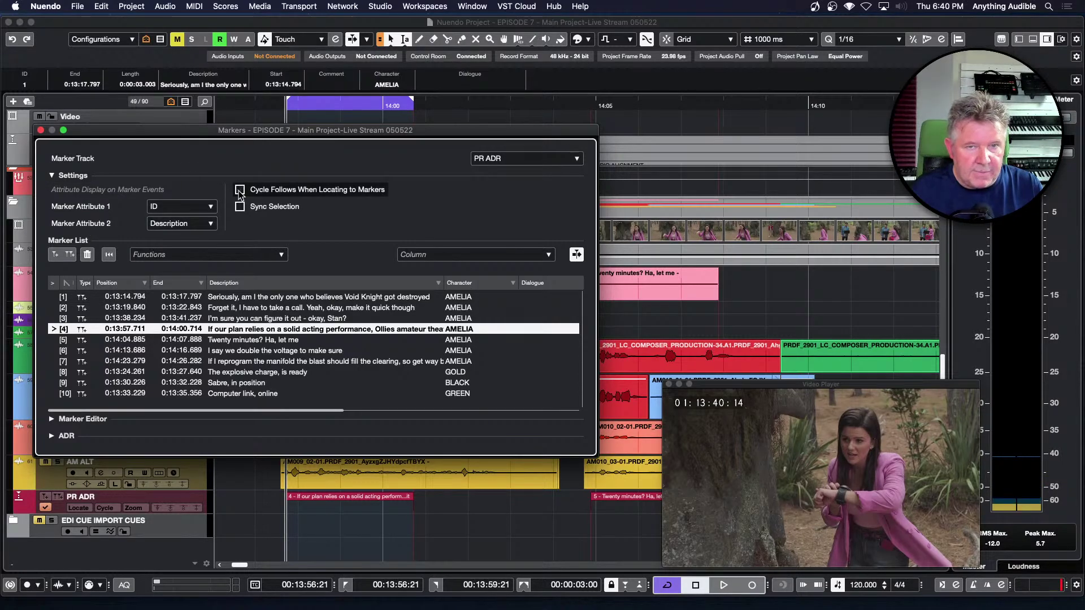
left_click(257, 111)
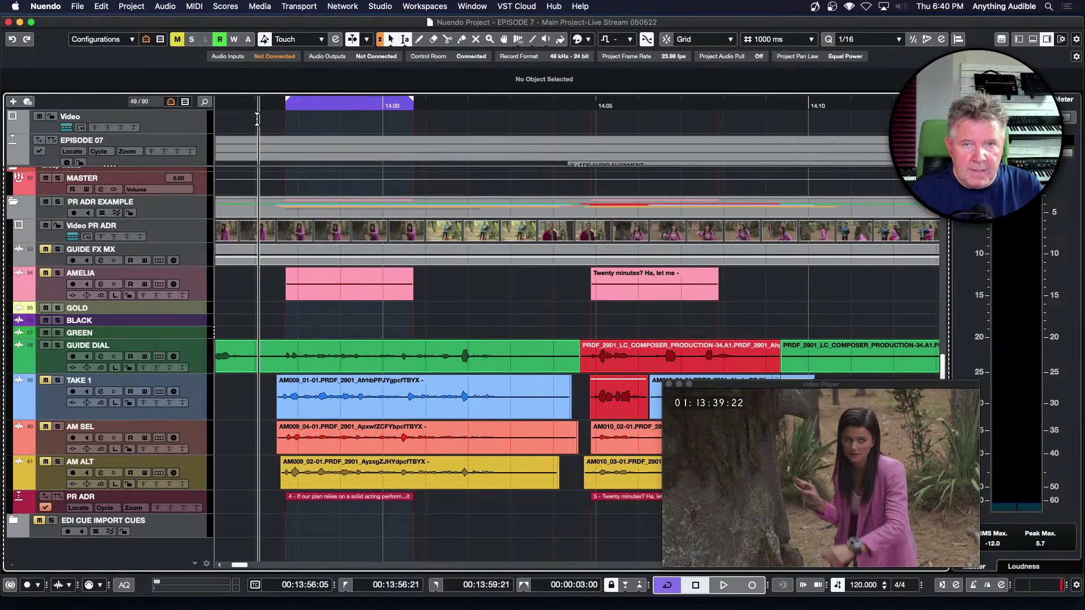
left_click(257, 119)
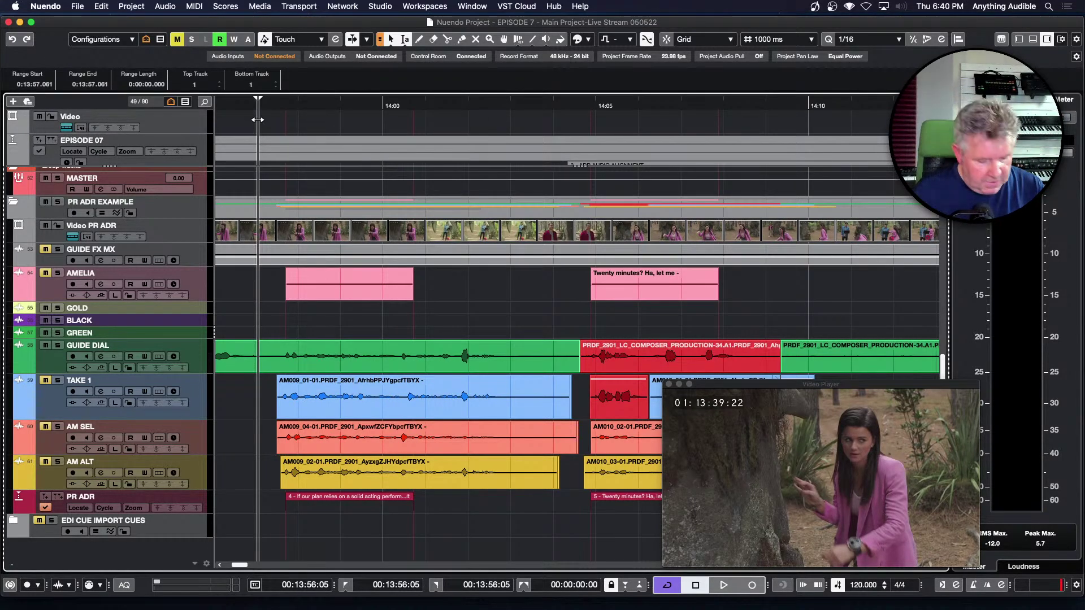
Step: Show the Markers window again, locate to marker 5 and play from there
key("super+m")
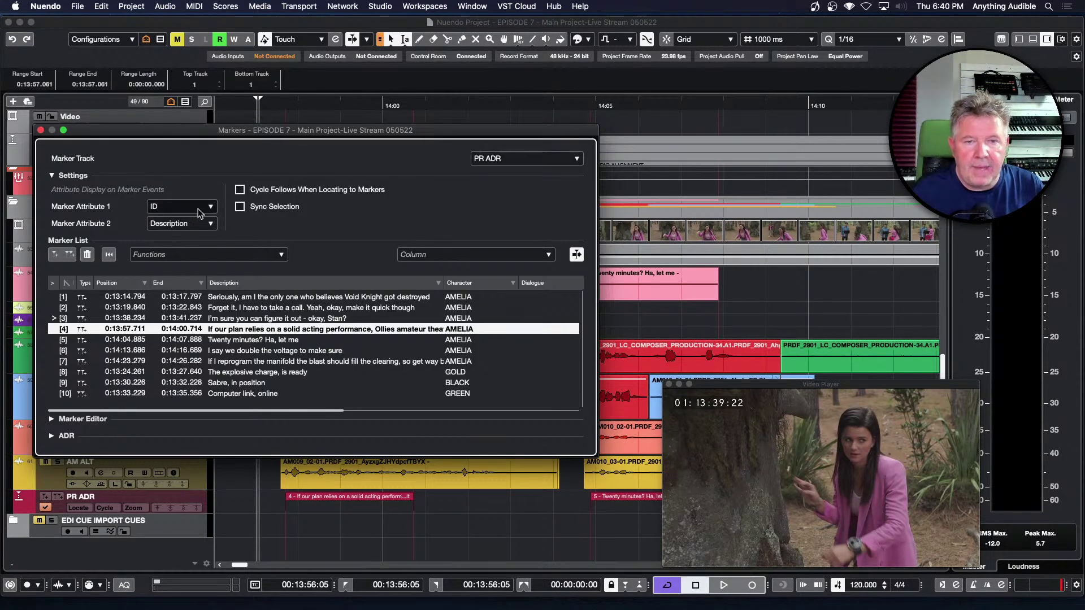
left_click(51, 340)
key("space")
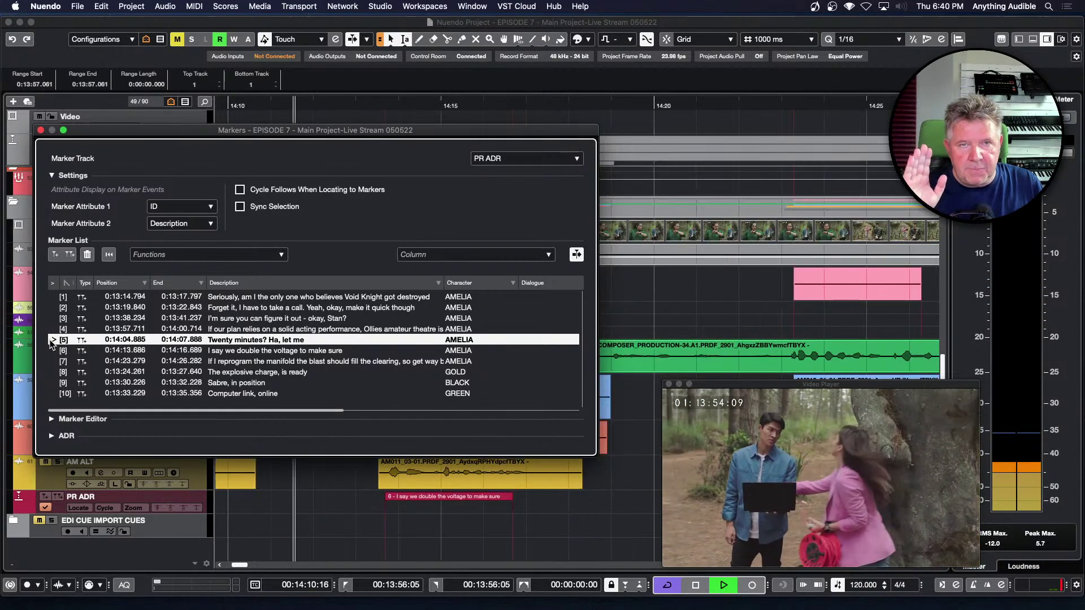
key("space")
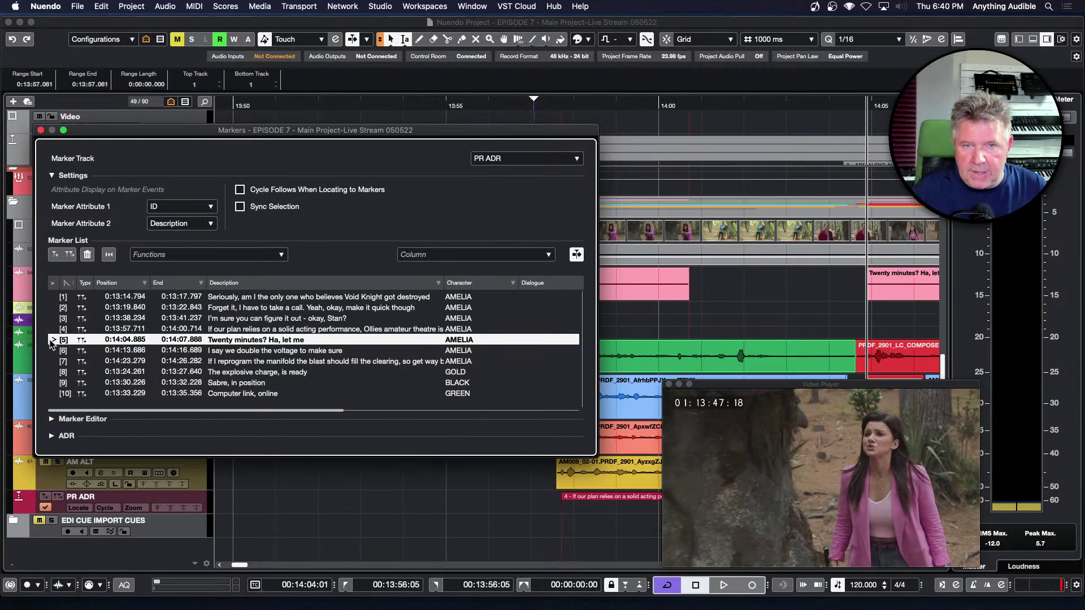
Step: Enable Sync Selection, locate to marker 4 and to marker 8, and play briefly from marker 8
left_click(240, 207)
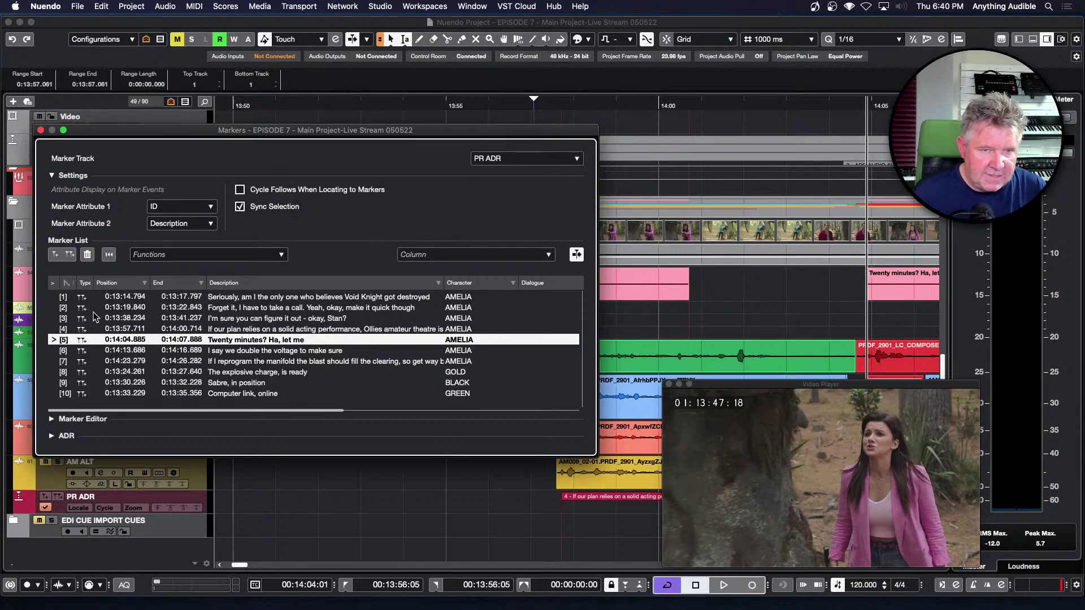
left_click(54, 330)
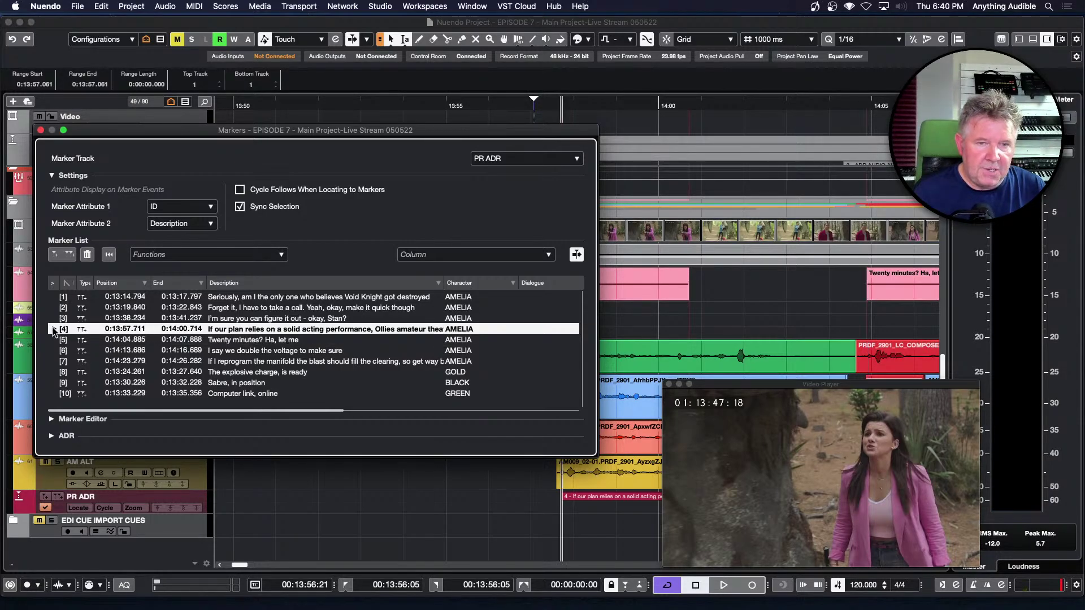
left_click(56, 373)
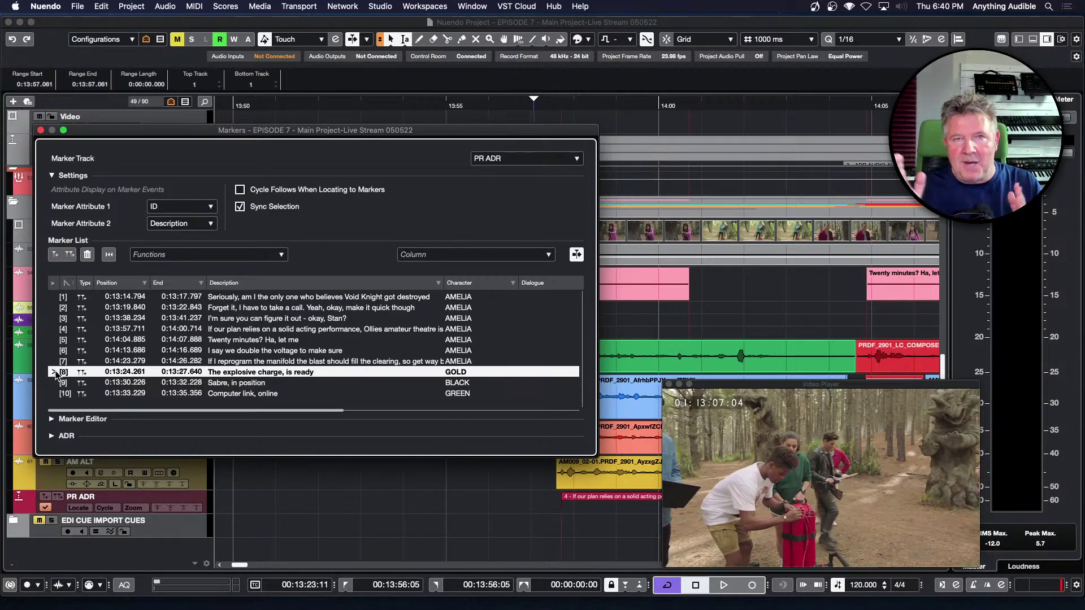
key("space")
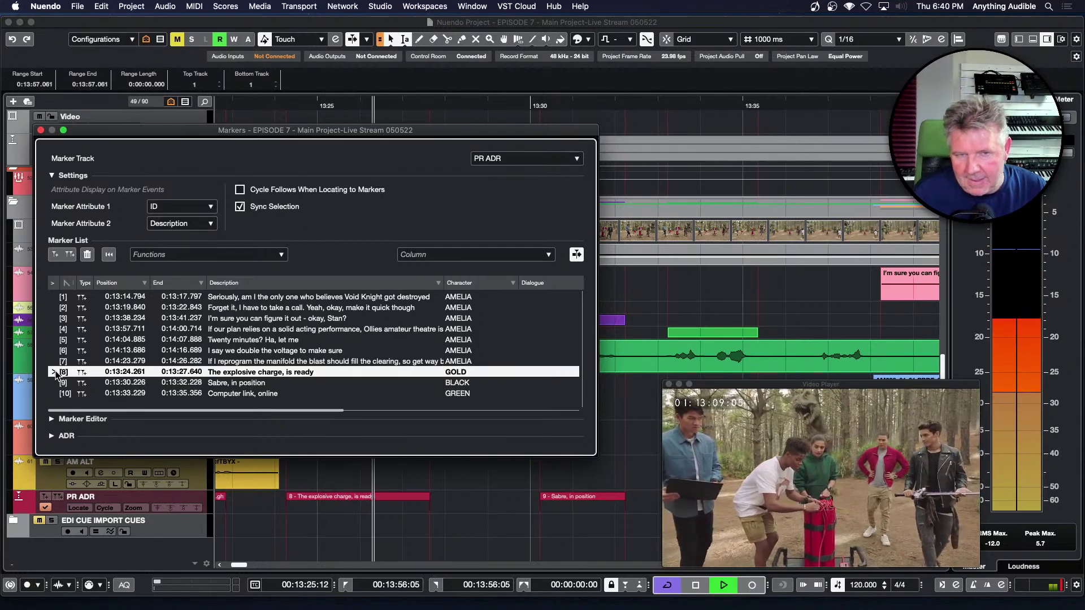
key("space")
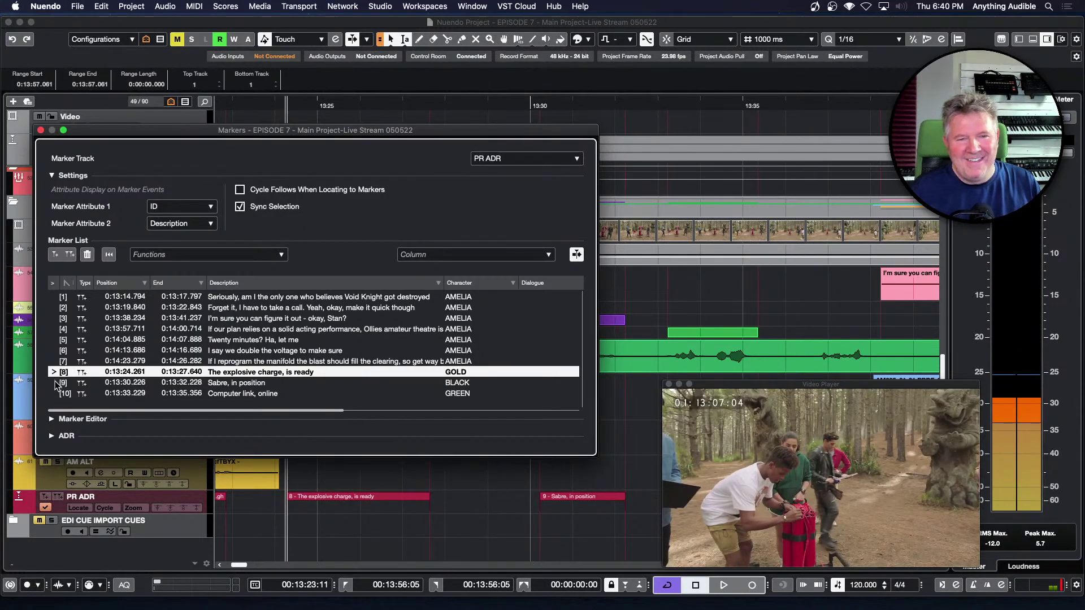
Step: Locate to marker 10, Computer link, online, and play briefly from it
left_click(55, 393)
key("space")
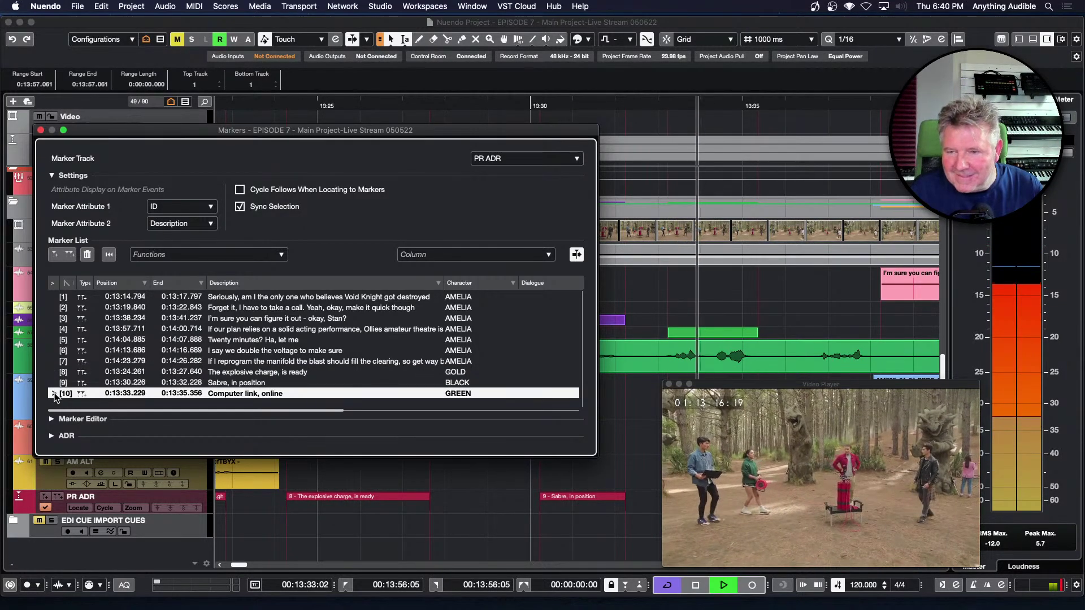
key("space")
Step: Select the cycle marker Sabre, in position on the PR ADR track and check its synced row in the Markers window
left_click(572, 483)
left_click(575, 494)
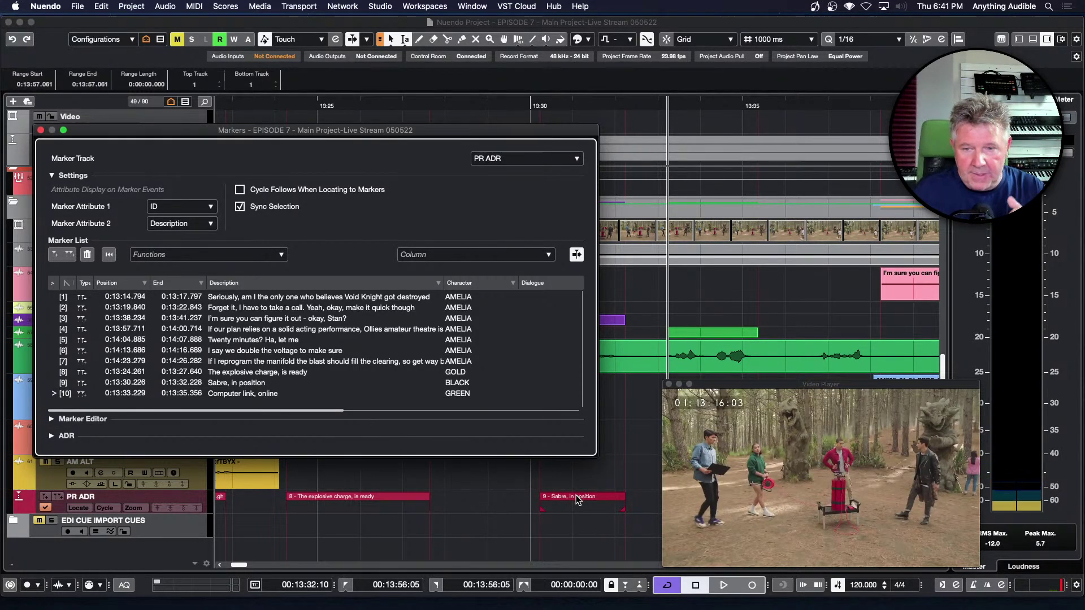
left_click(575, 495)
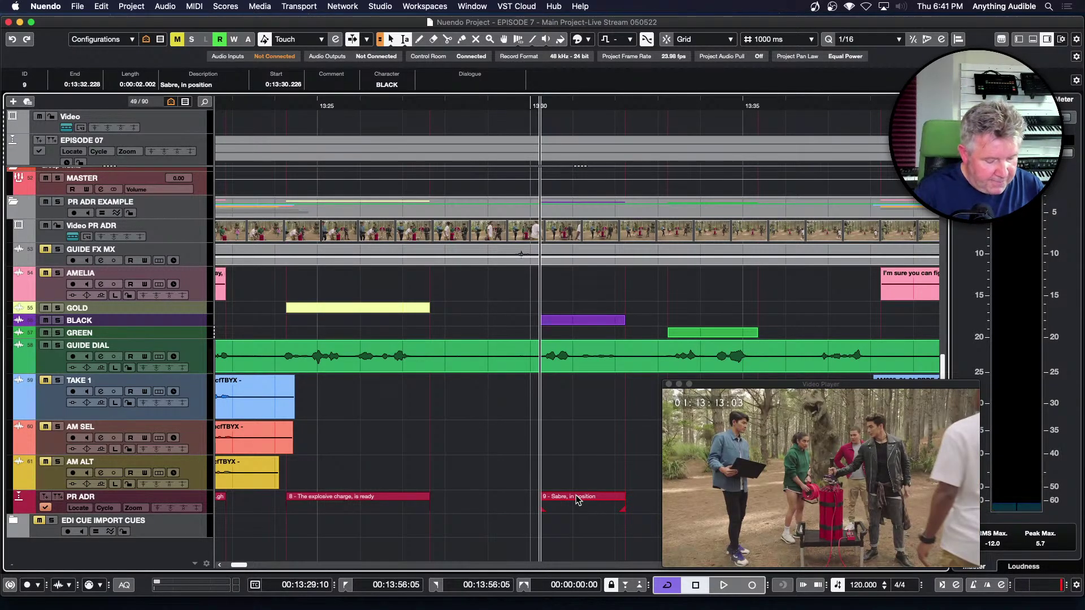
key("super+m")
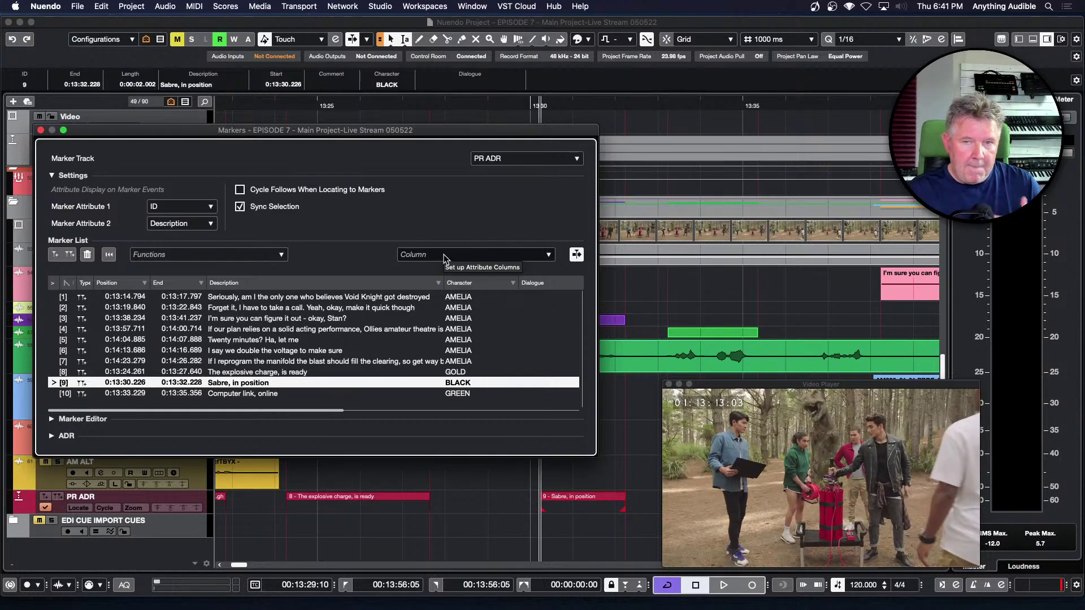
Step: Examine the attribute columns available for the marker list, including the User Defined group, without changing the column setup
left_click(549, 256)
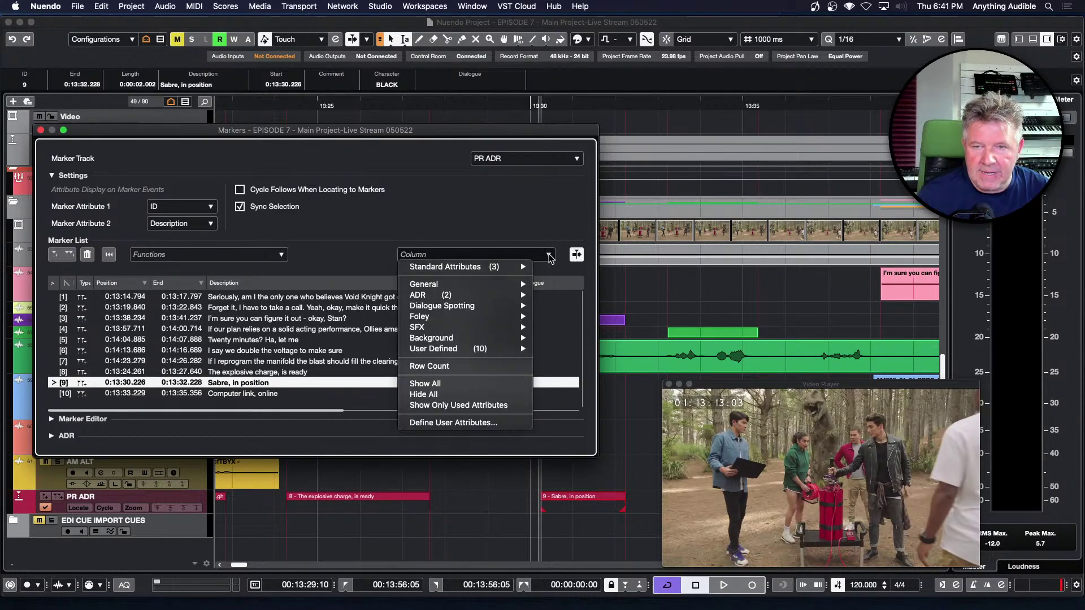
mouse_move(519, 272)
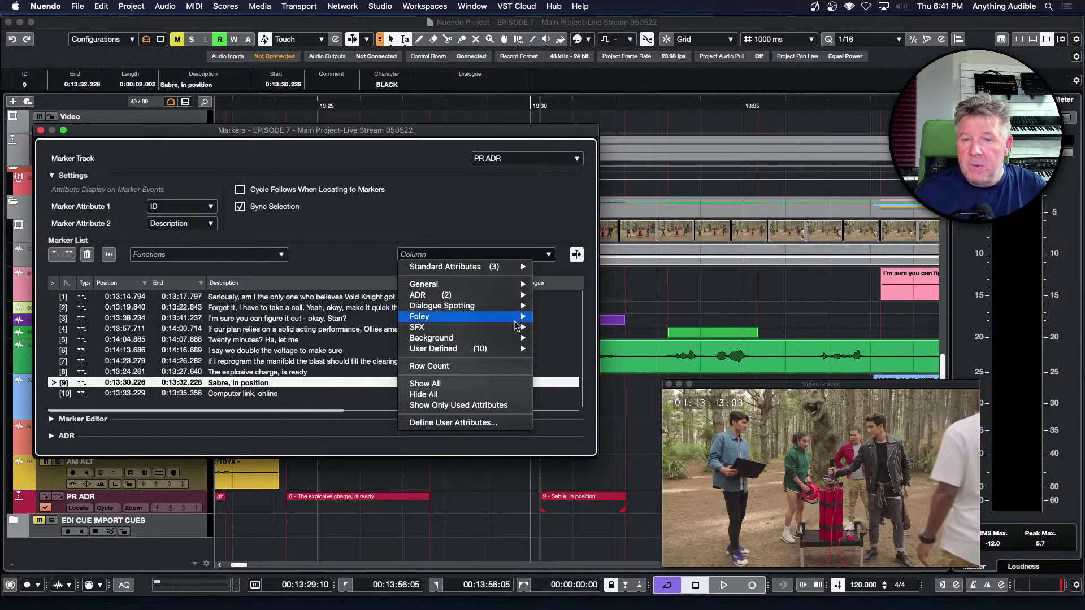
mouse_move(517, 349)
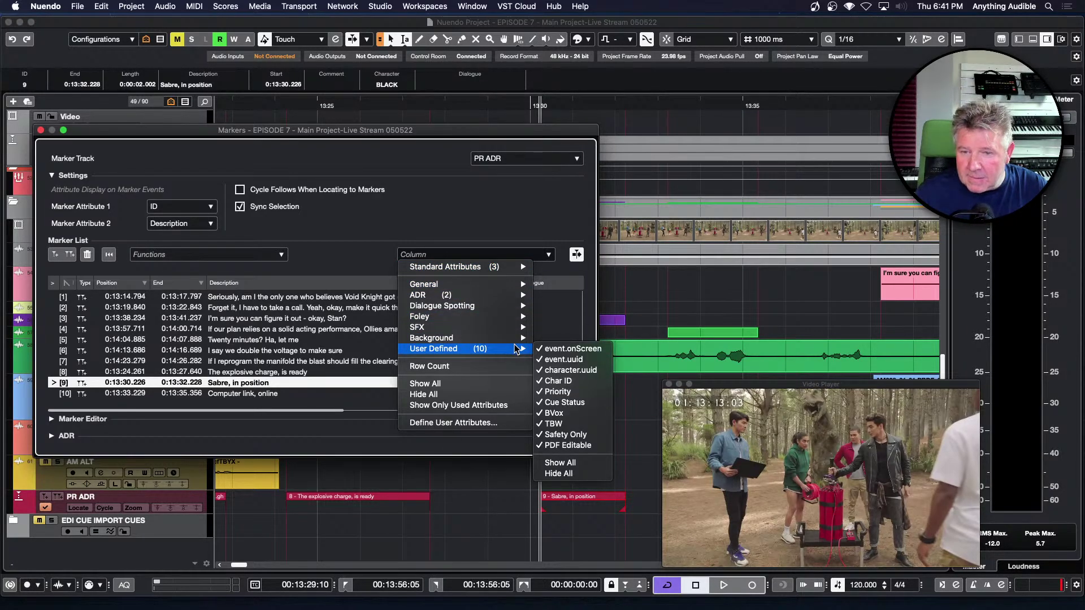
left_click(510, 213)
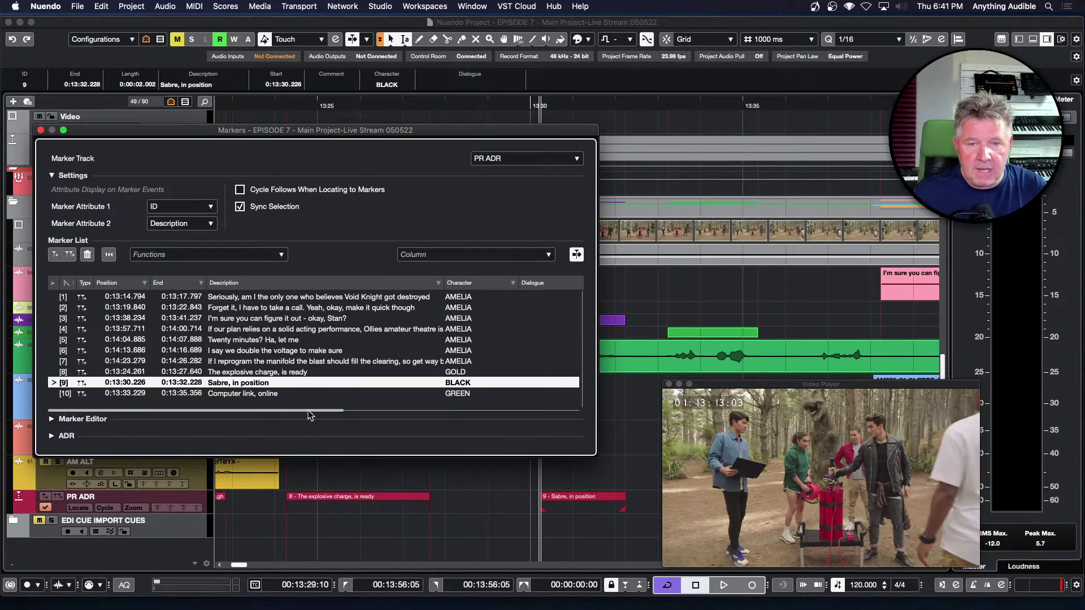
Step: Filter the marker descriptions for "plan", repeat the search with "PLAN", and clear and close the filter
mouse_move(310, 410)
left_mouse_down()
mouse_move(565, 411)
mouse_move(297, 395)
left_mouse_up()
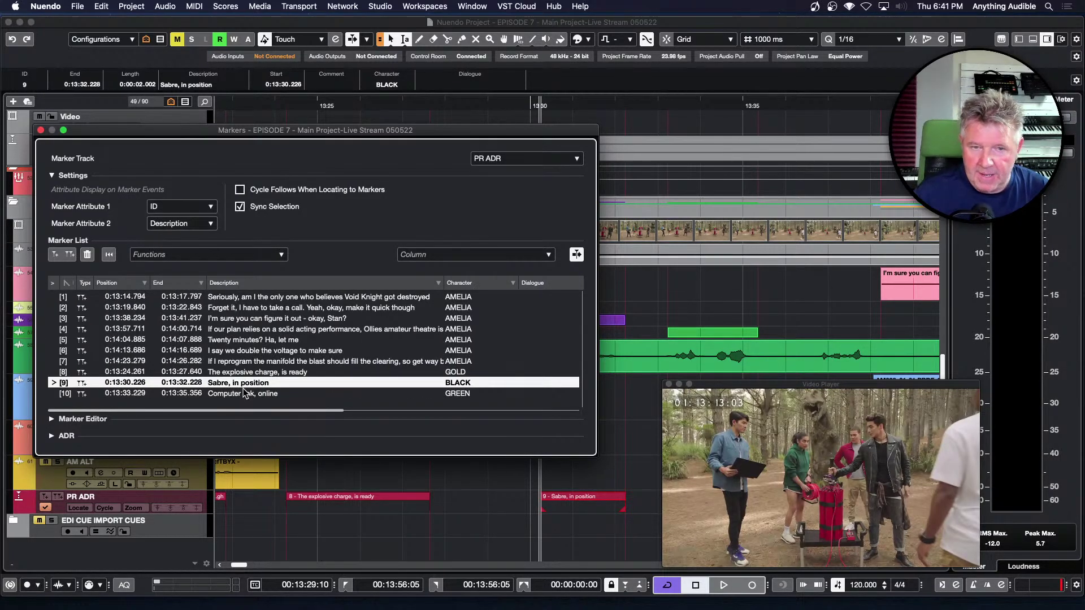
left_click(440, 282)
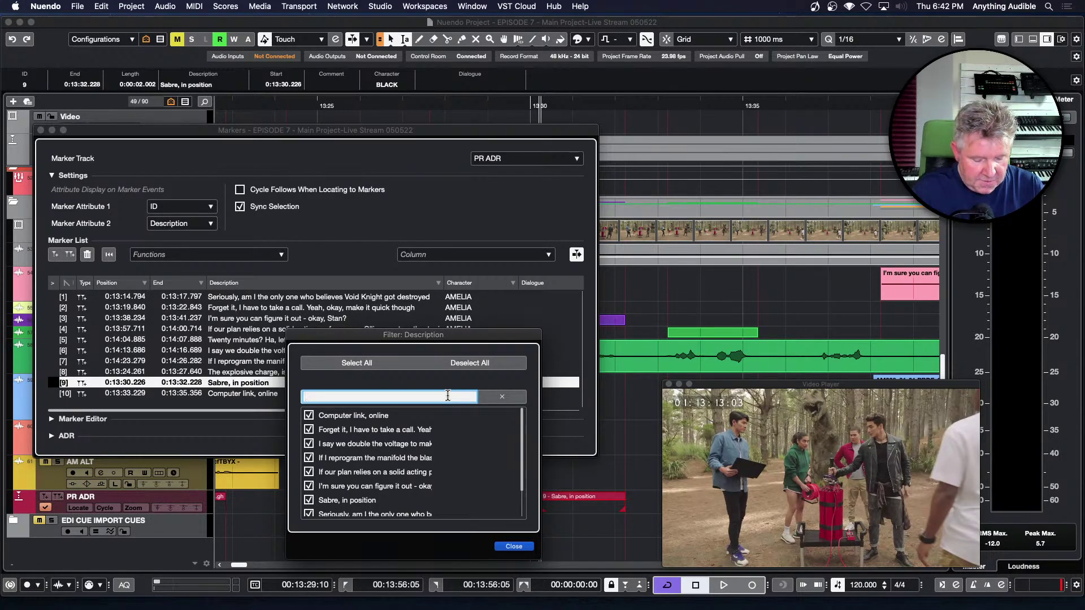
type("plan")
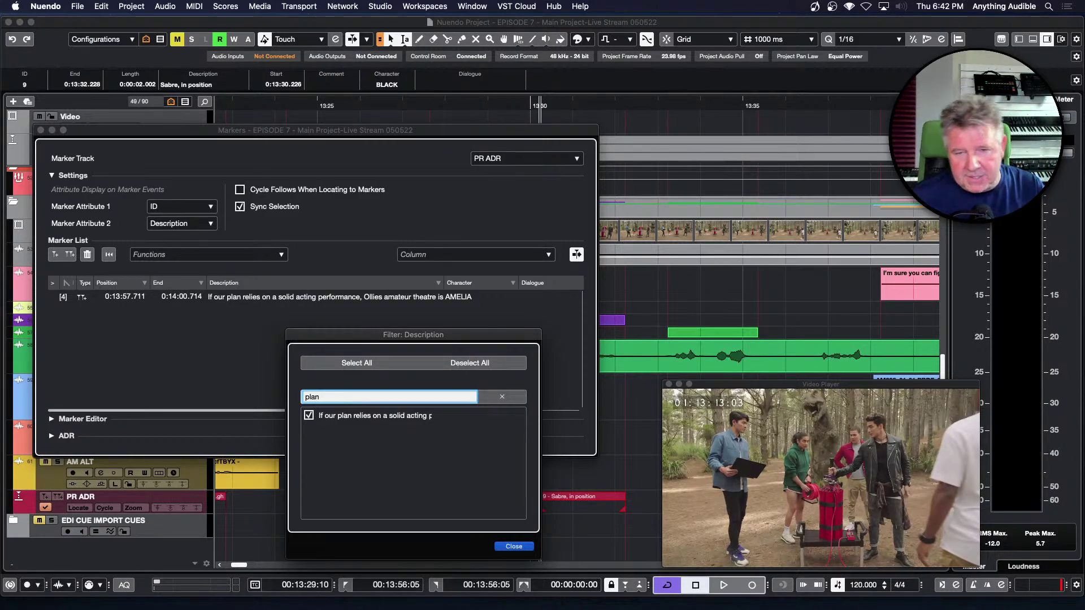
key("BackSpace")
key("BackSpace")
key("BackSpace")
key("BackSpace")
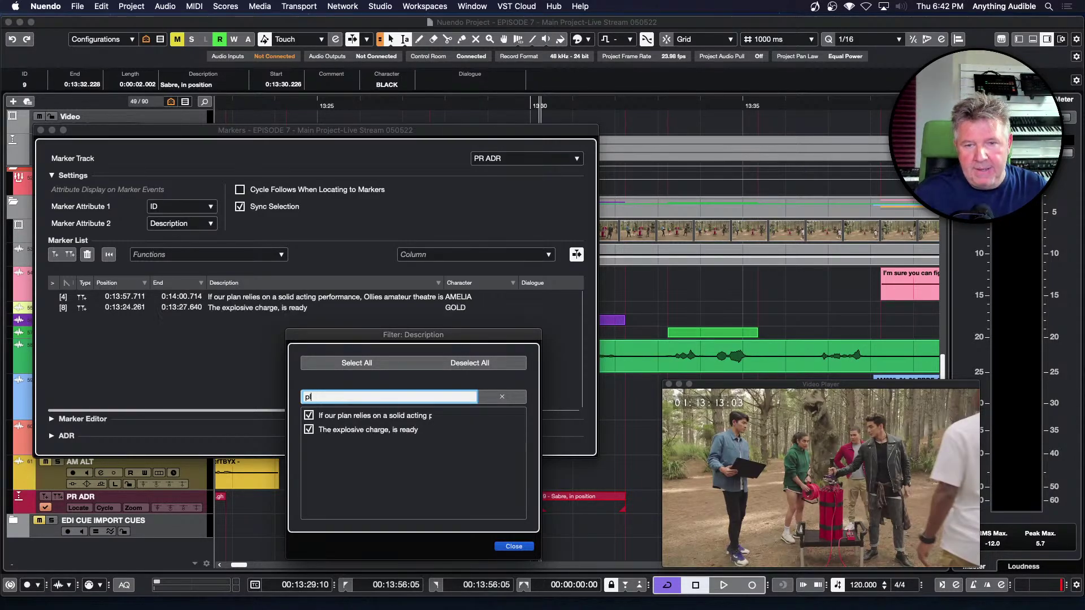
type("PLAN")
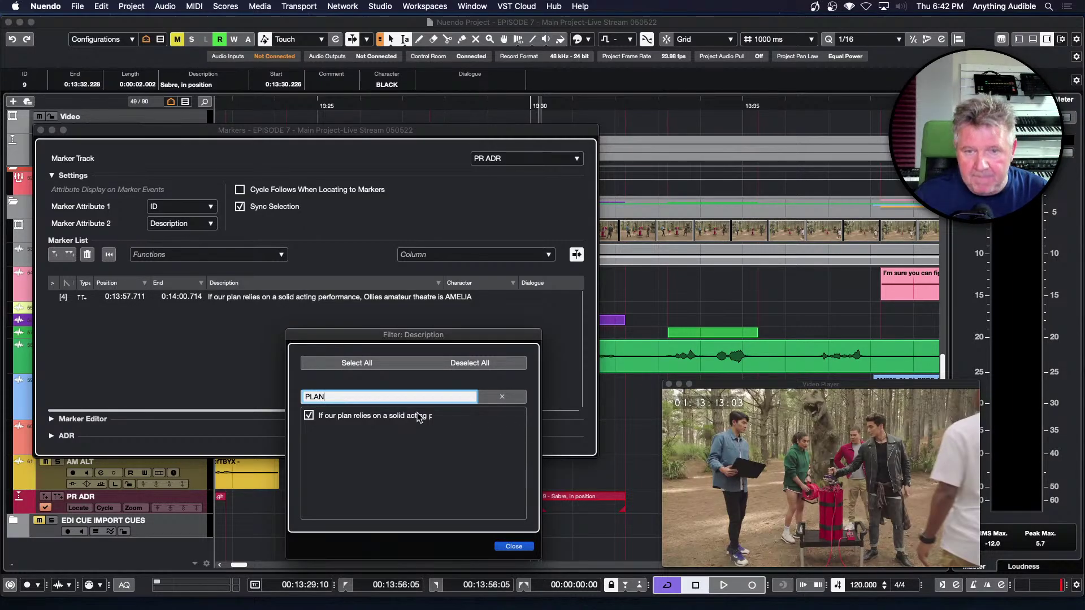
left_click(501, 397)
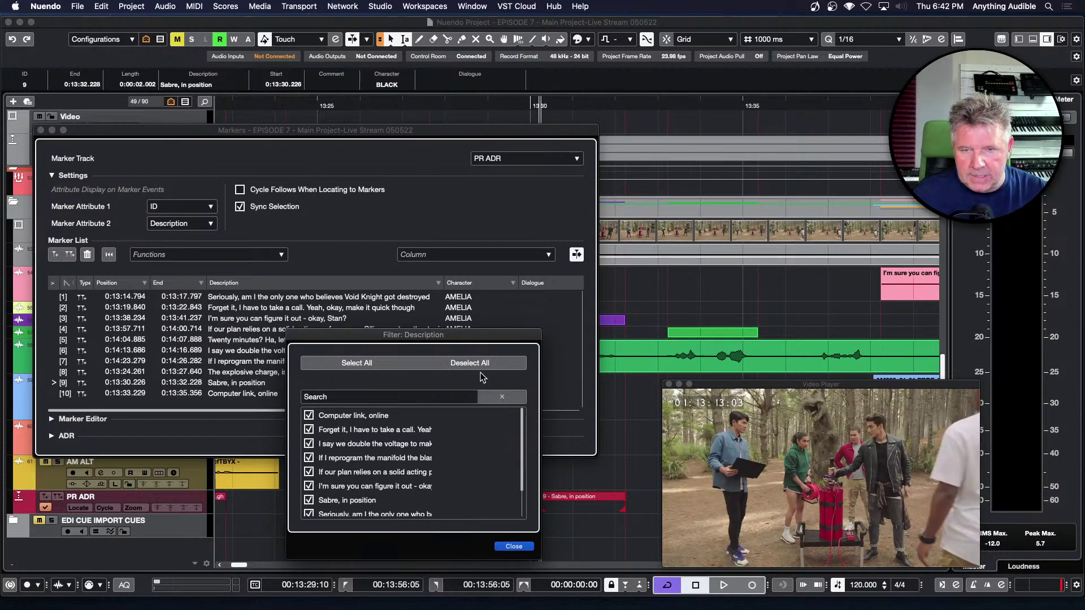
left_click(523, 546)
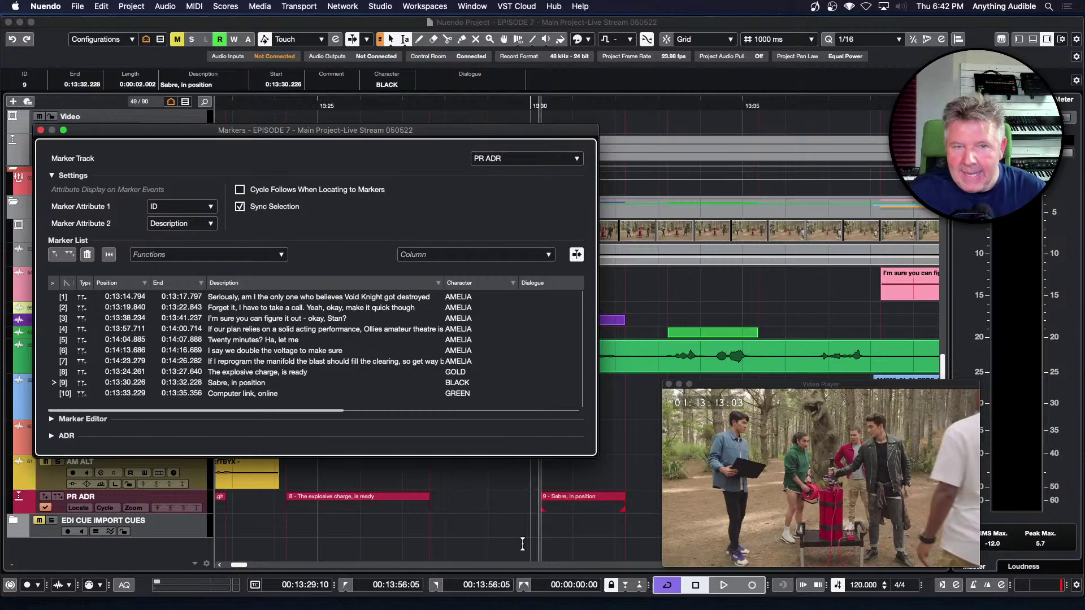
Step: Move the PR ADR cycle marker "Forget it, I have to take a call" to the EPISODE 07 marker track
left_click(282, 256)
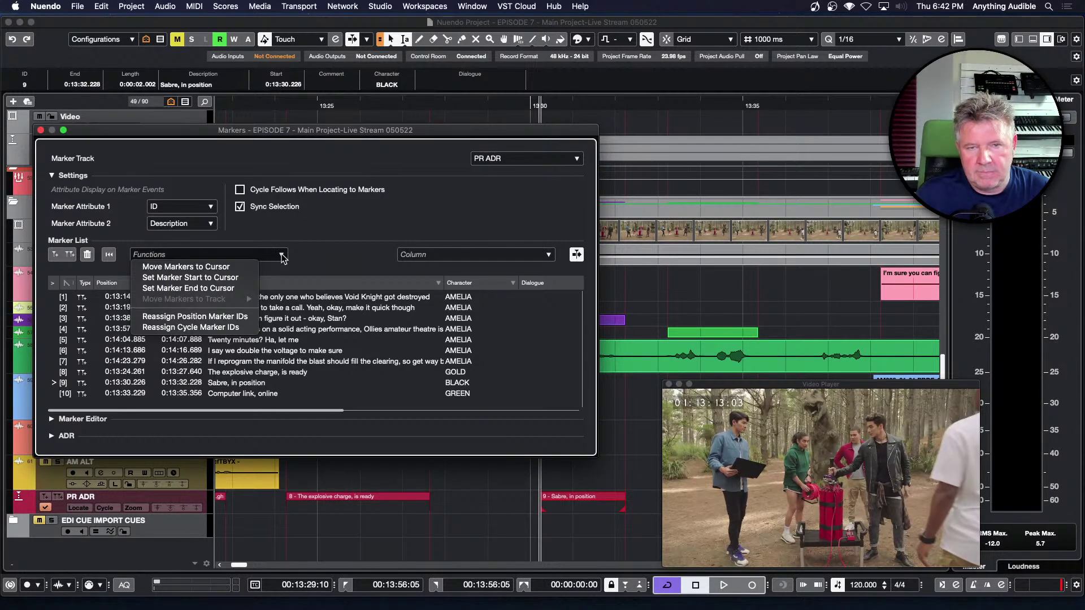
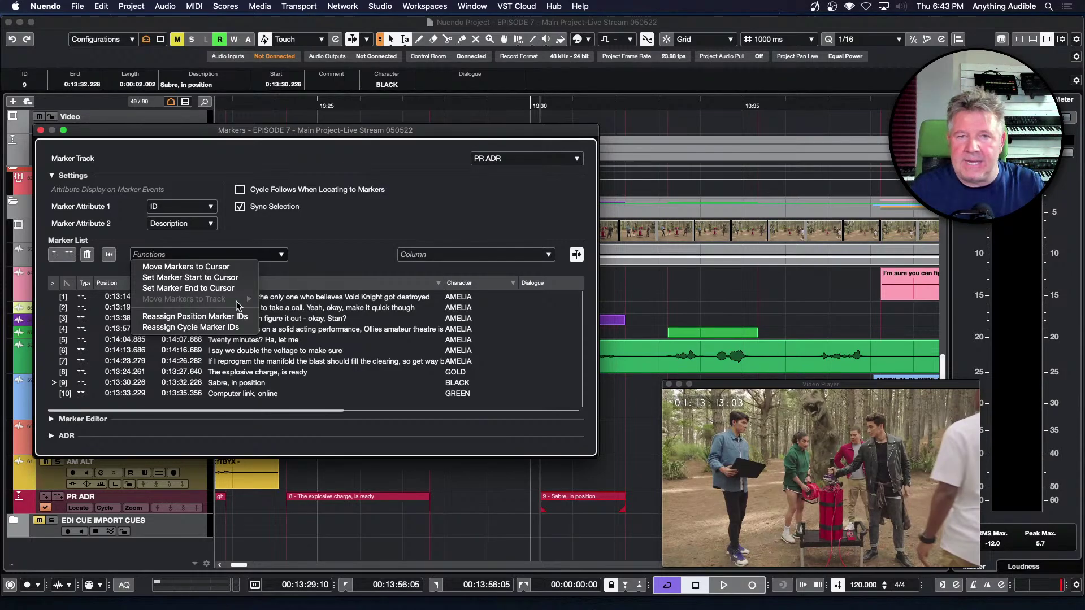
left_click(289, 132)
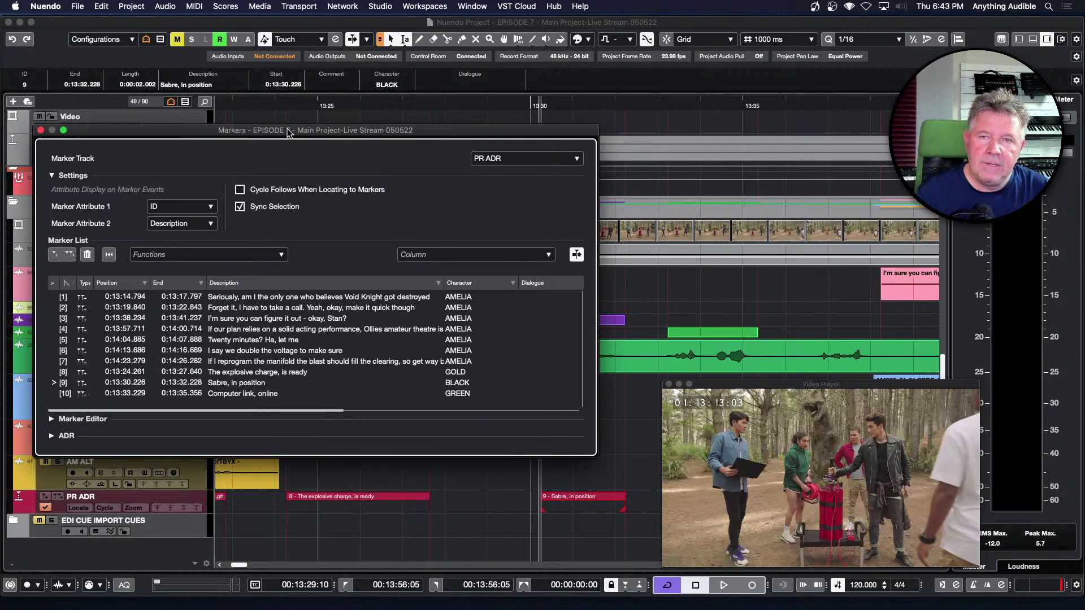
left_click(230, 312)
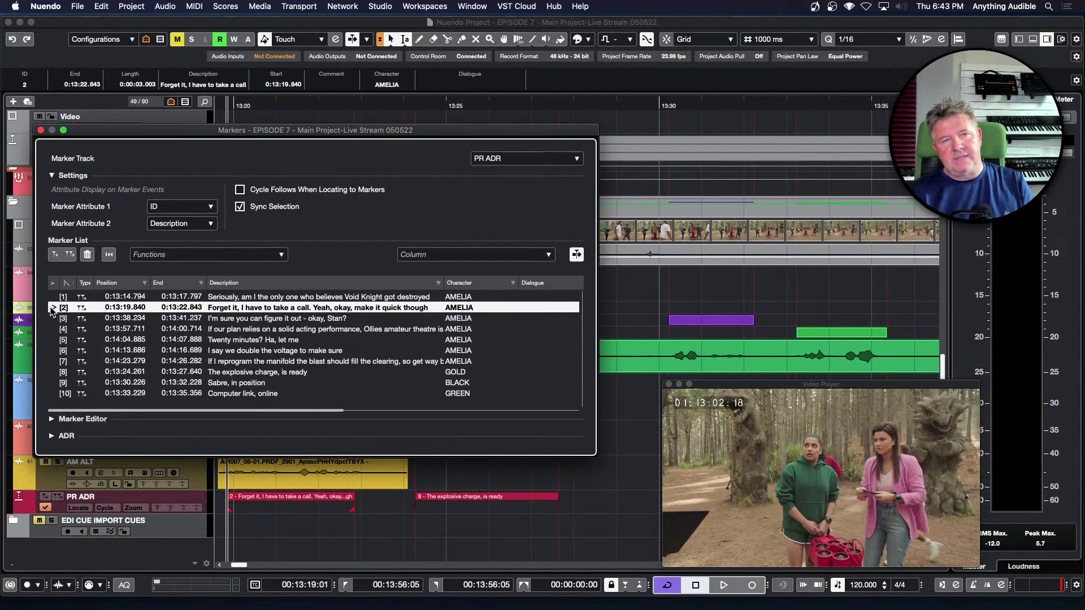
left_click(282, 258)
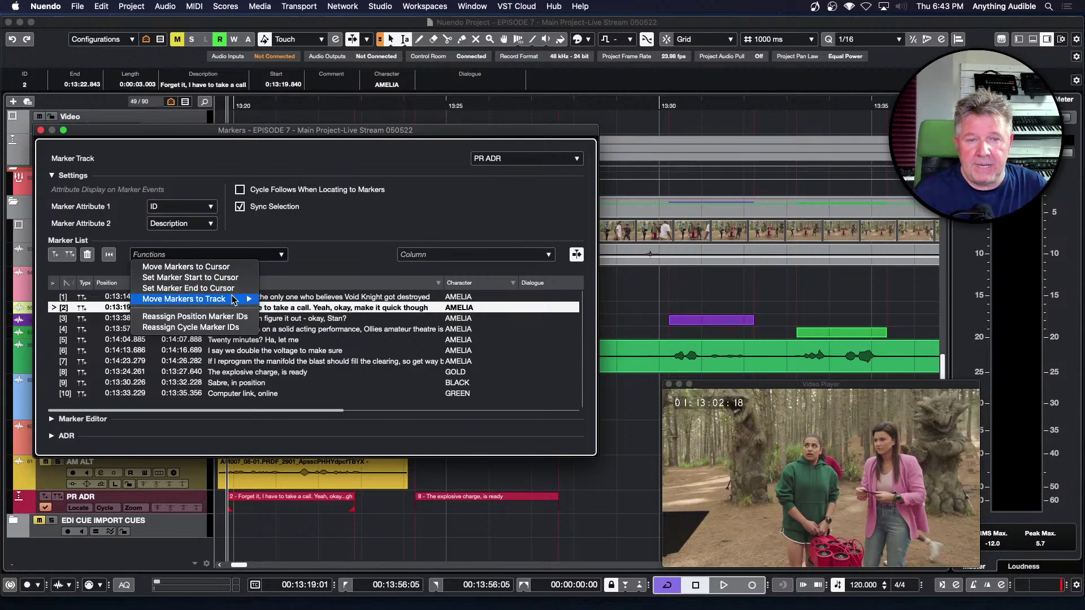
mouse_move(233, 300)
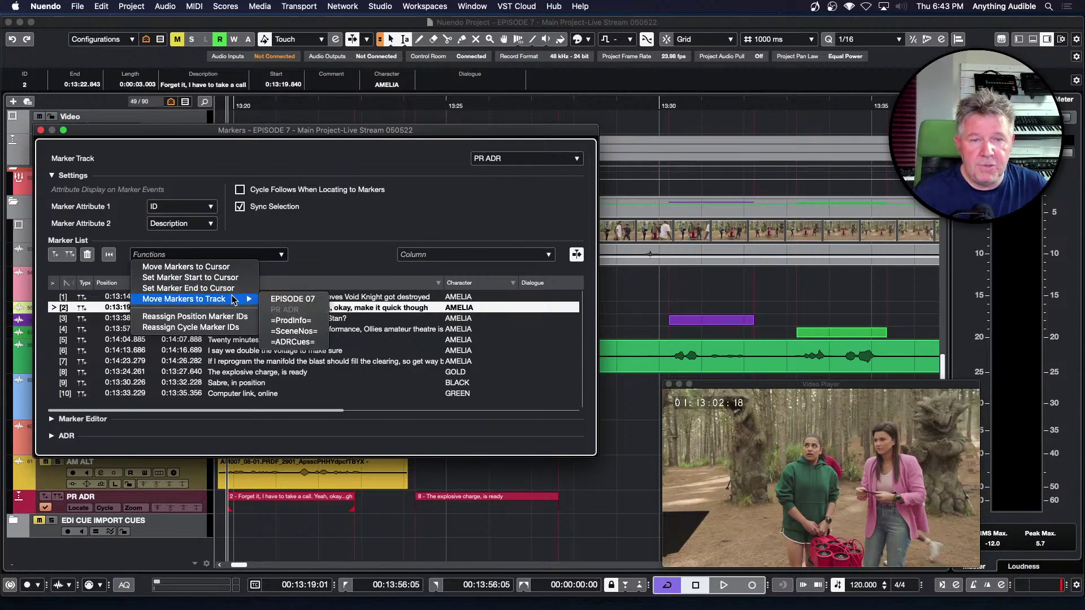
left_click(300, 303)
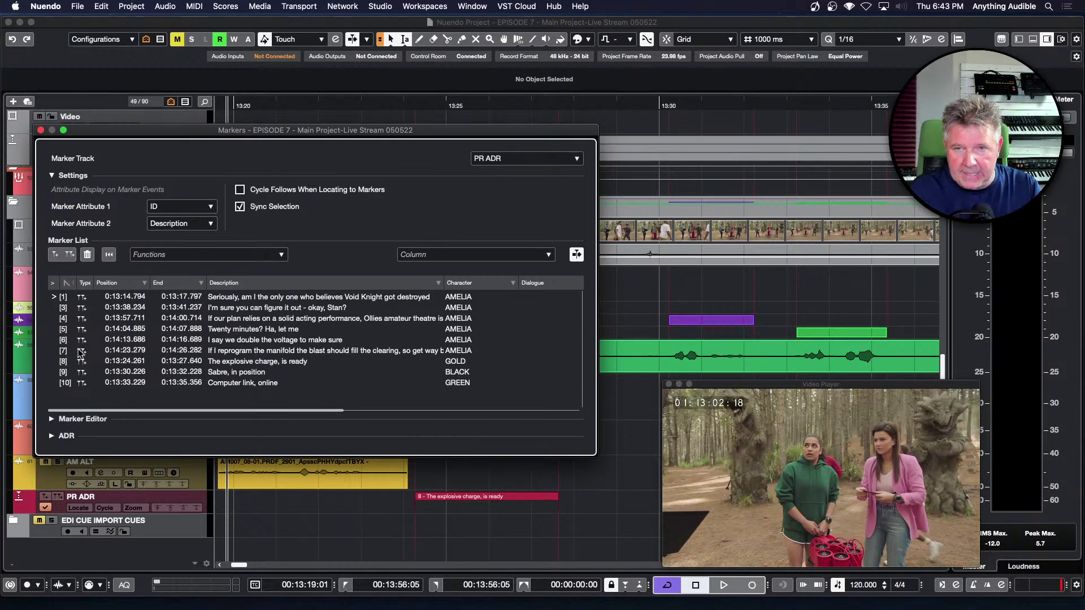
Step: Check the moved marker in the EPISODE 07 marker list and return to the PR ADR list
left_click(577, 160)
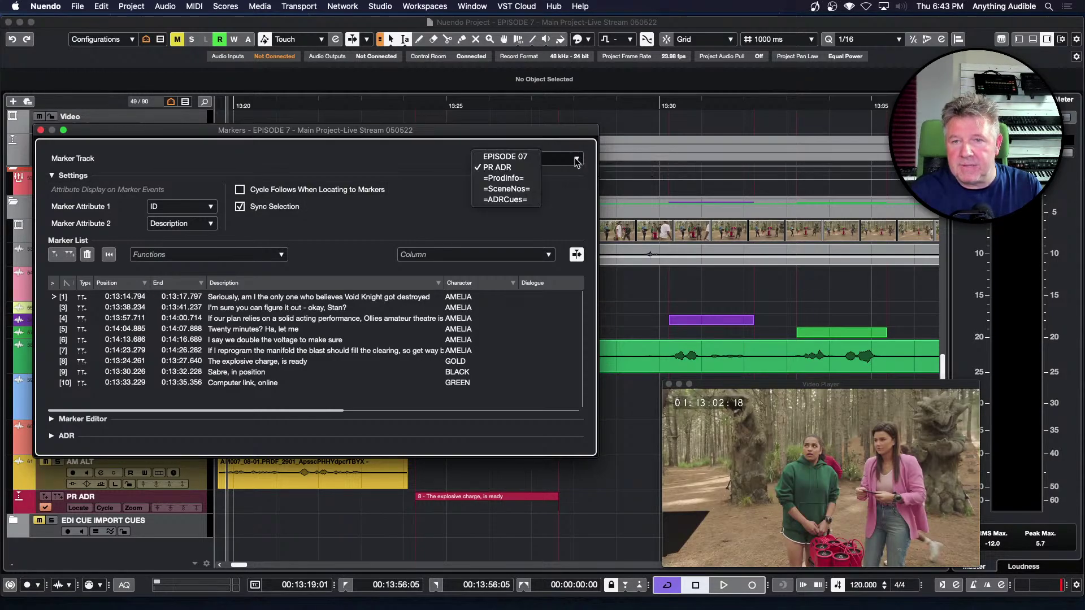
left_click(517, 158)
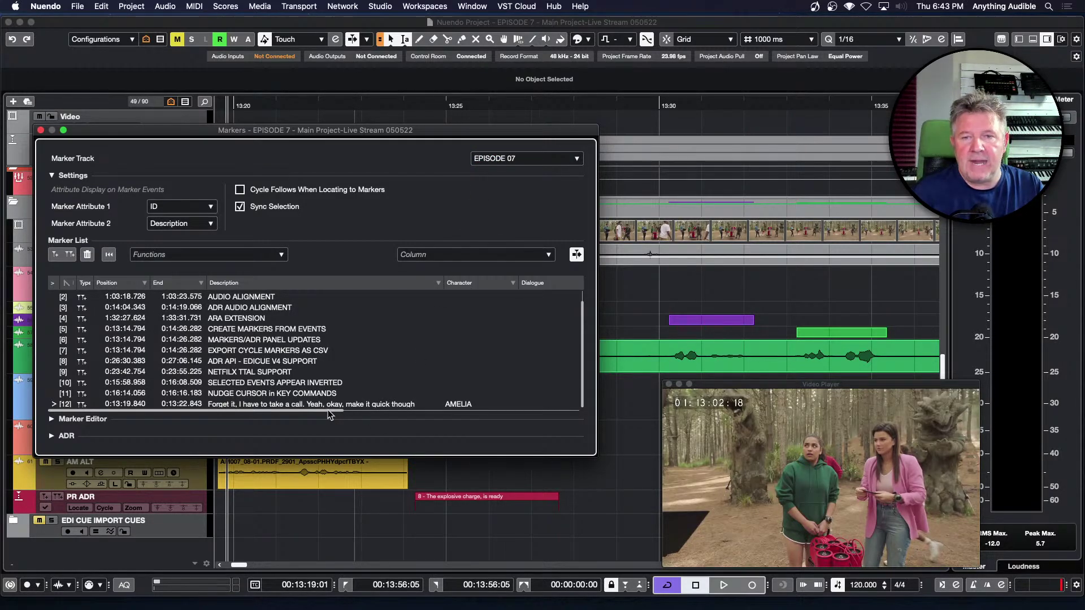
left_click(229, 404)
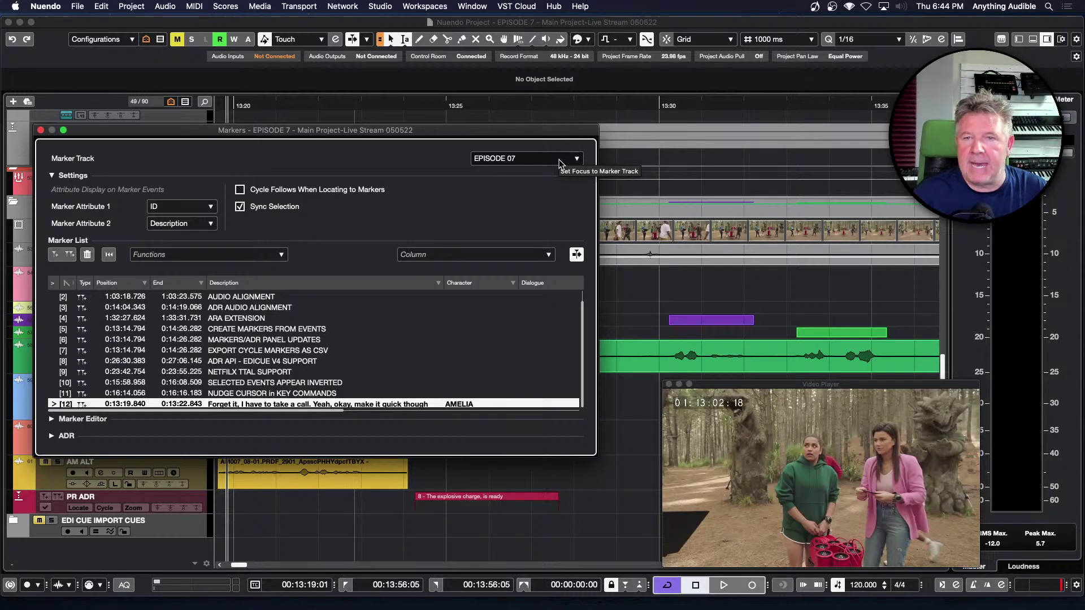
left_click(582, 162)
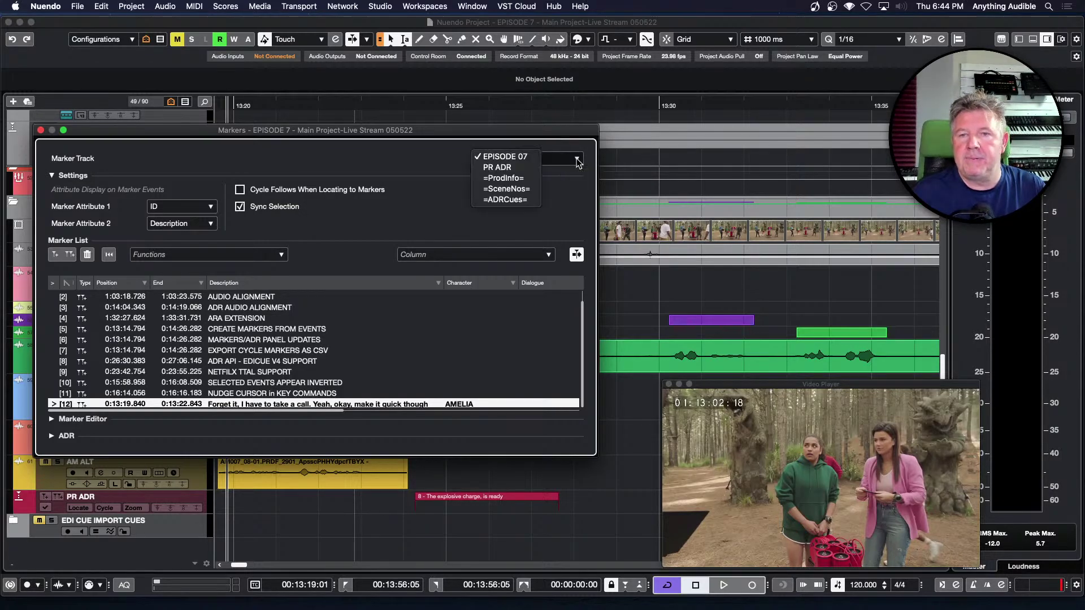
left_click(524, 169)
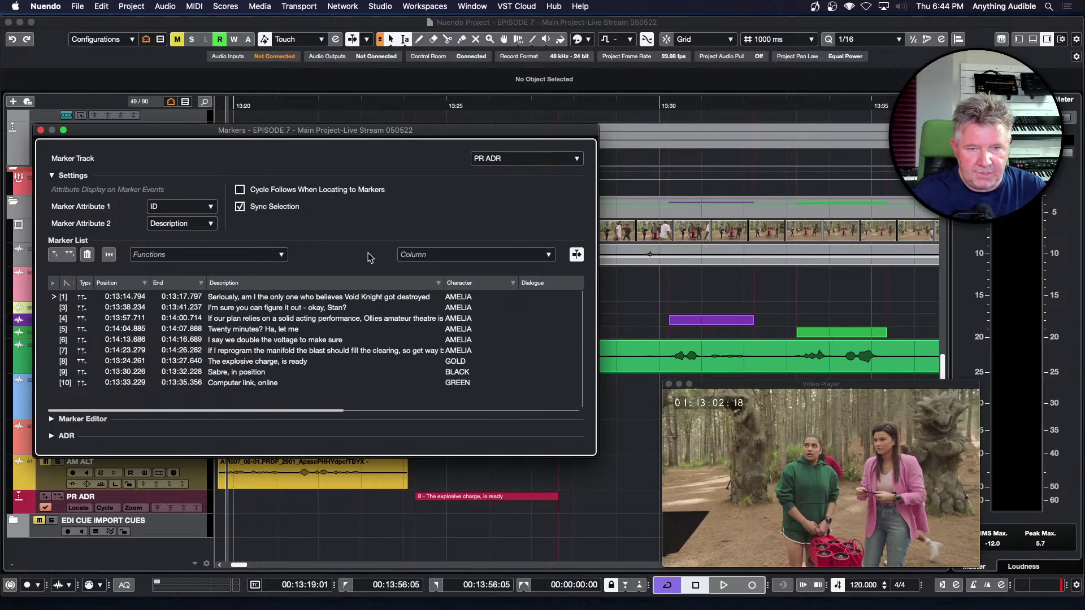
Step: Show the EPISODE 07 list again and move the marker "Forget it, I have to take a call" to the PR ADR track
left_click(578, 158)
left_click(505, 156)
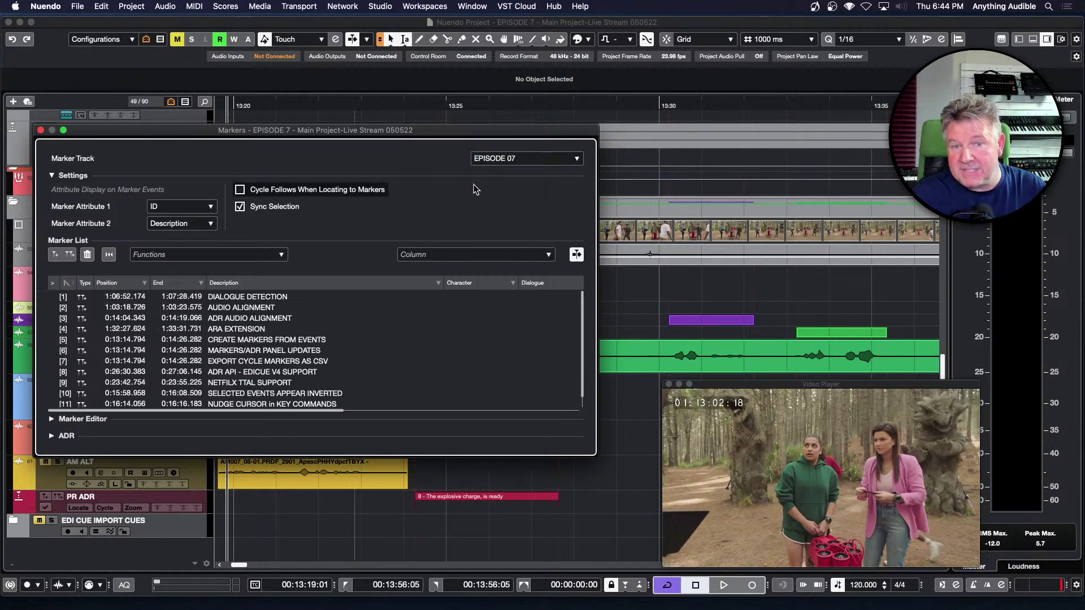
scroll(343, 339, "down", 1)
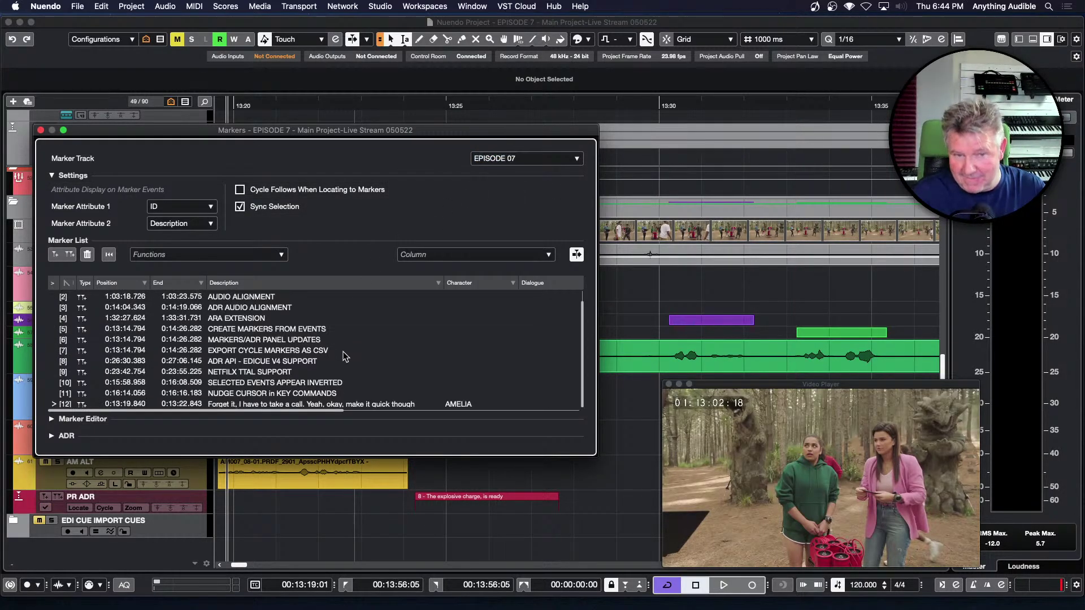
left_click(289, 405)
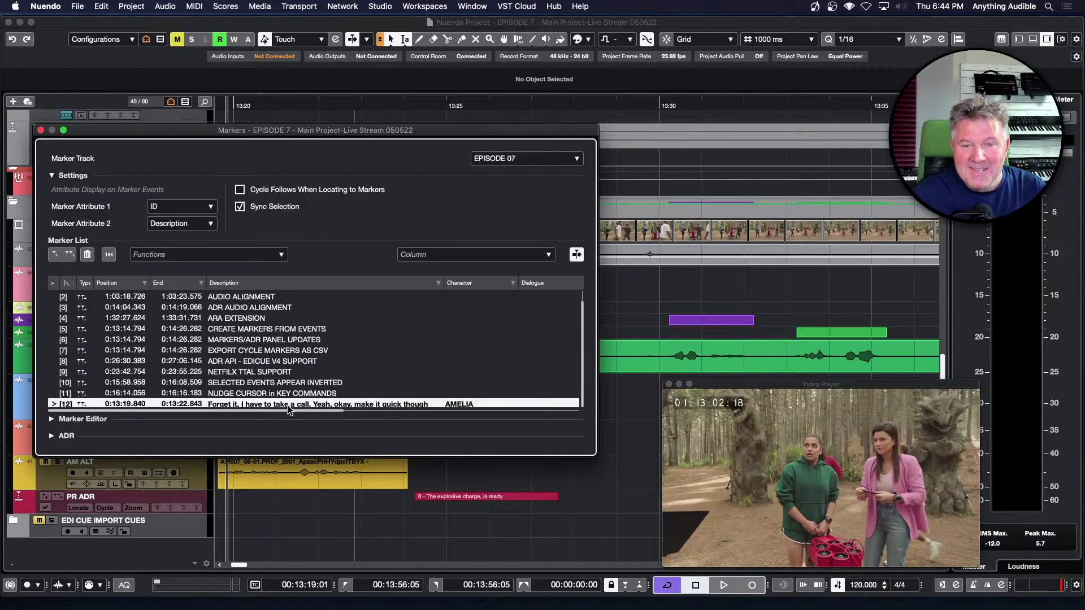
left_click(281, 255)
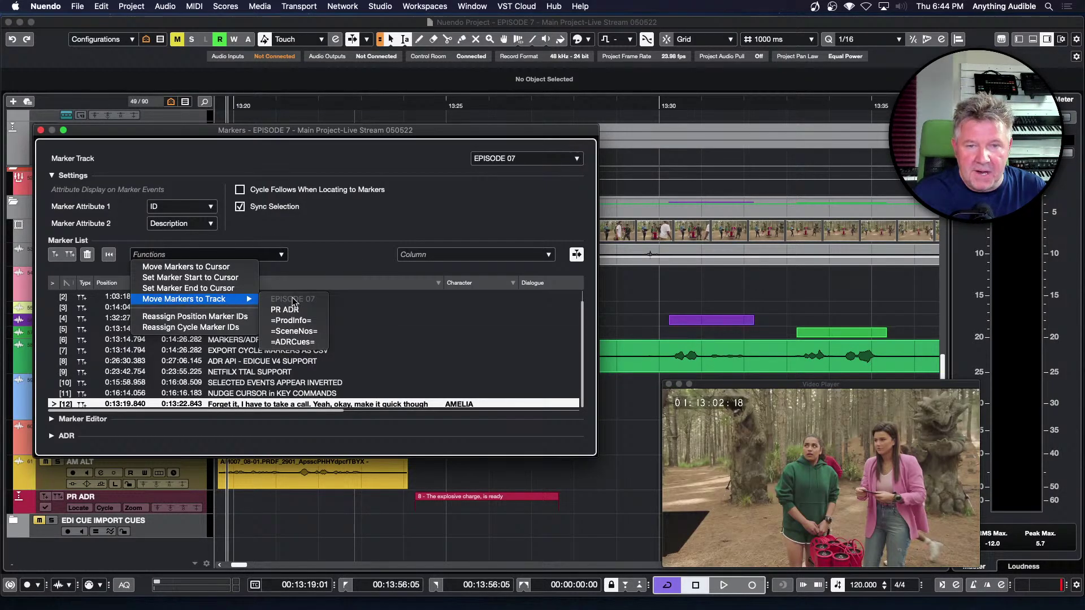
left_click(297, 310)
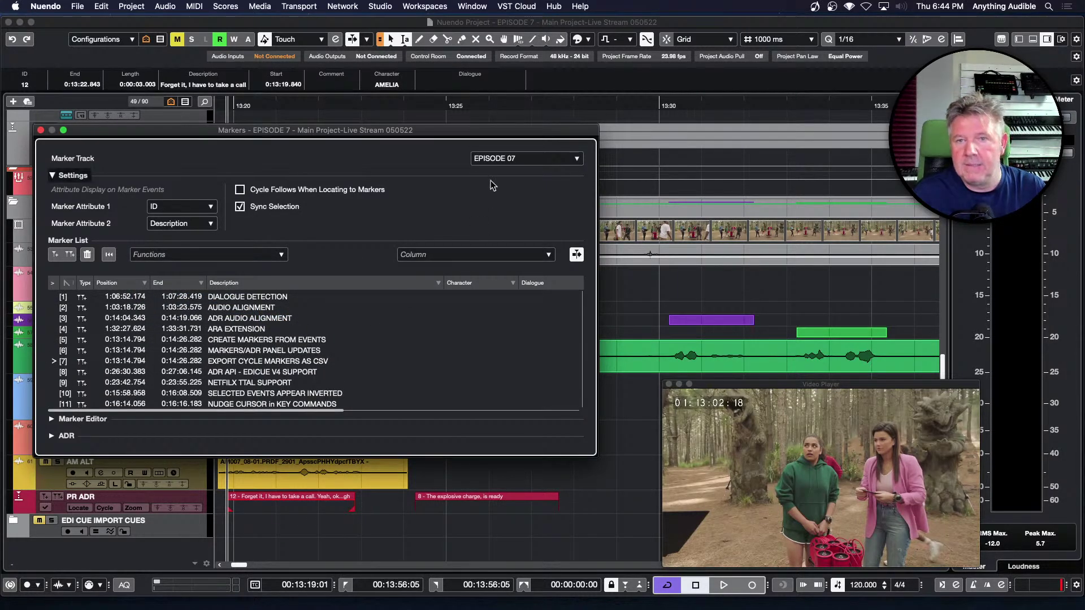
Step: In the PR ADR list, set the ID of the marker "Forget it, I have to take a call" to 2 and sort the list by ID
left_click(501, 159)
left_click(500, 168)
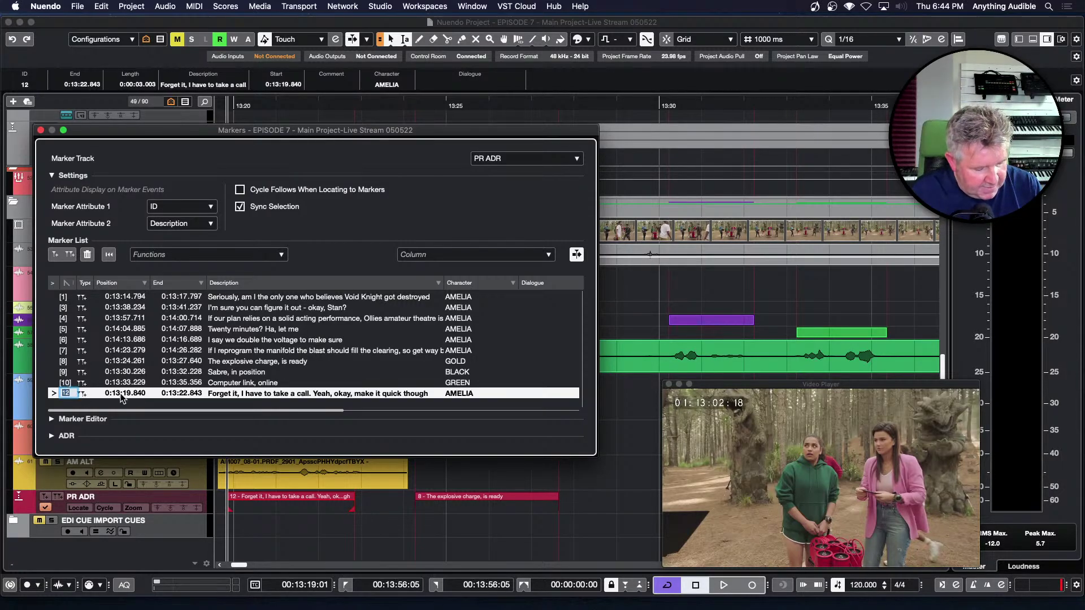
type("2")
key("Return")
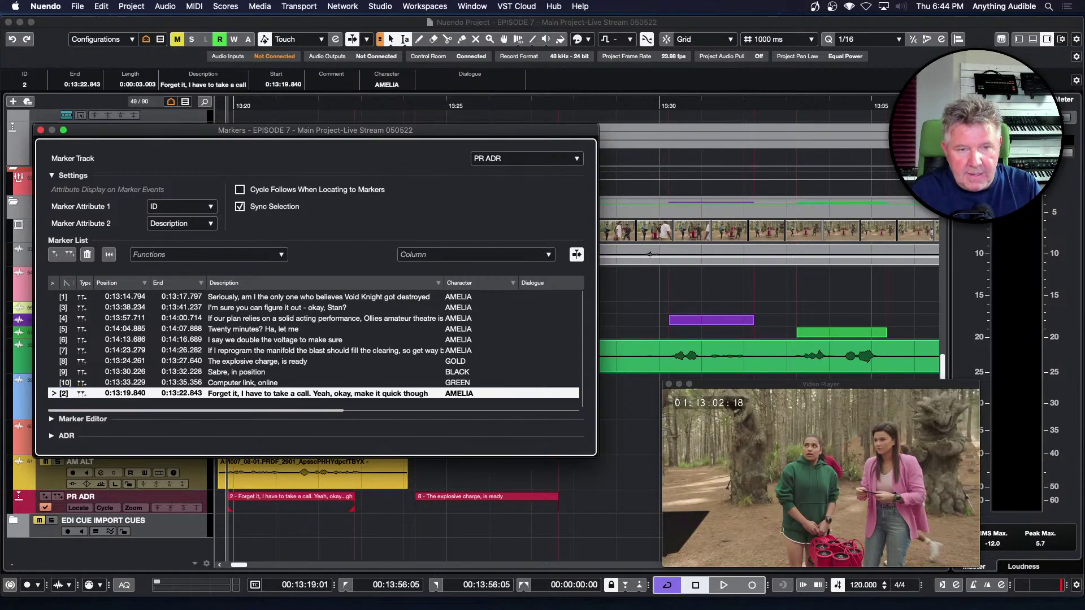
left_click(65, 284)
left_click(66, 284)
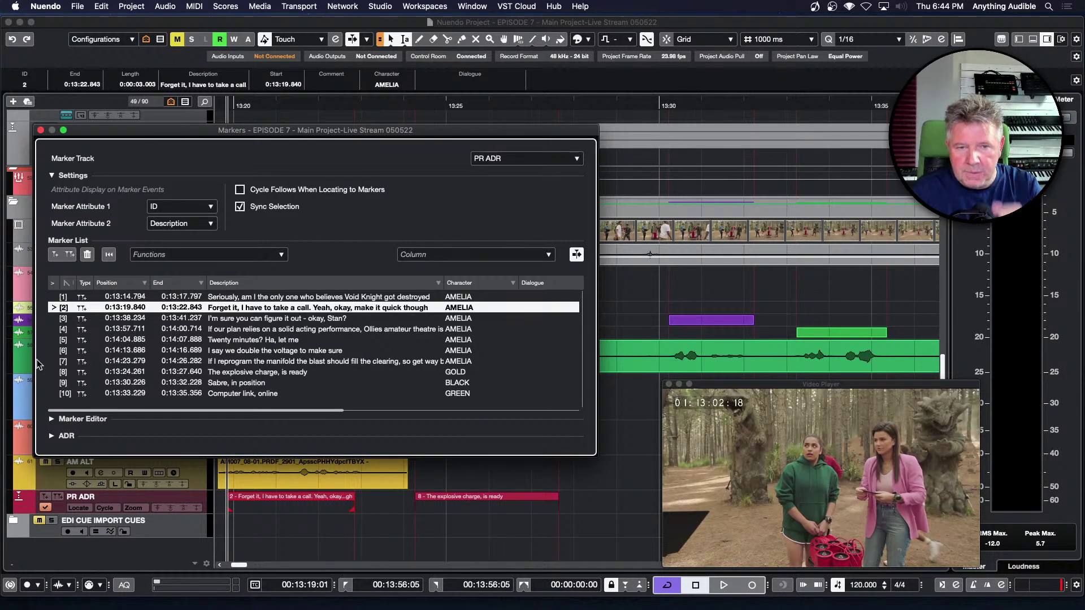
Step: Expand the Marker Editor and enter HELLO OUT THERE as the Dialogue text of marker 2
left_click(51, 419)
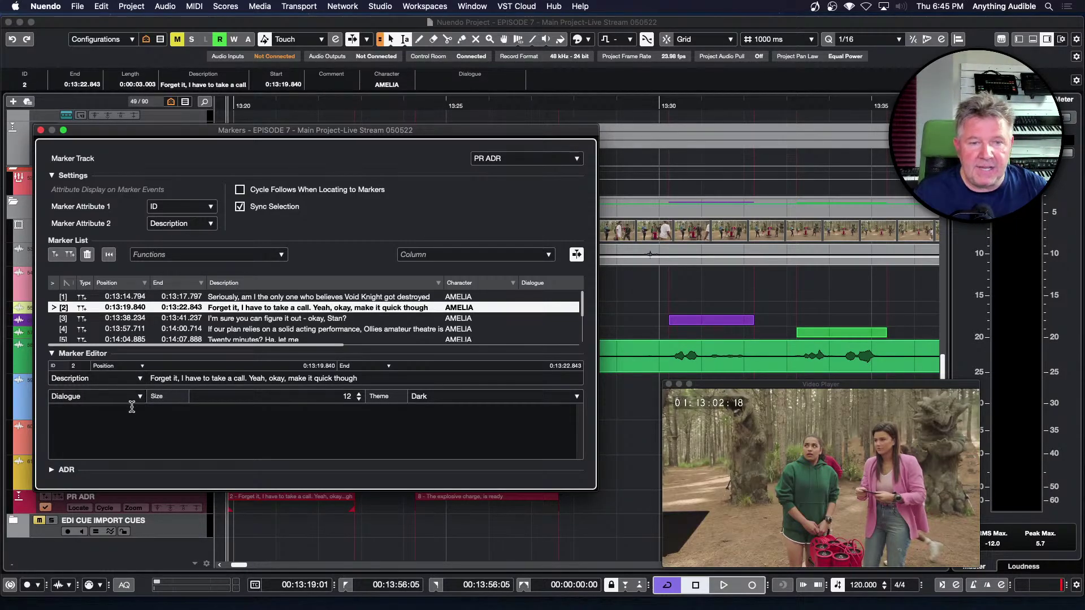
left_click(76, 412)
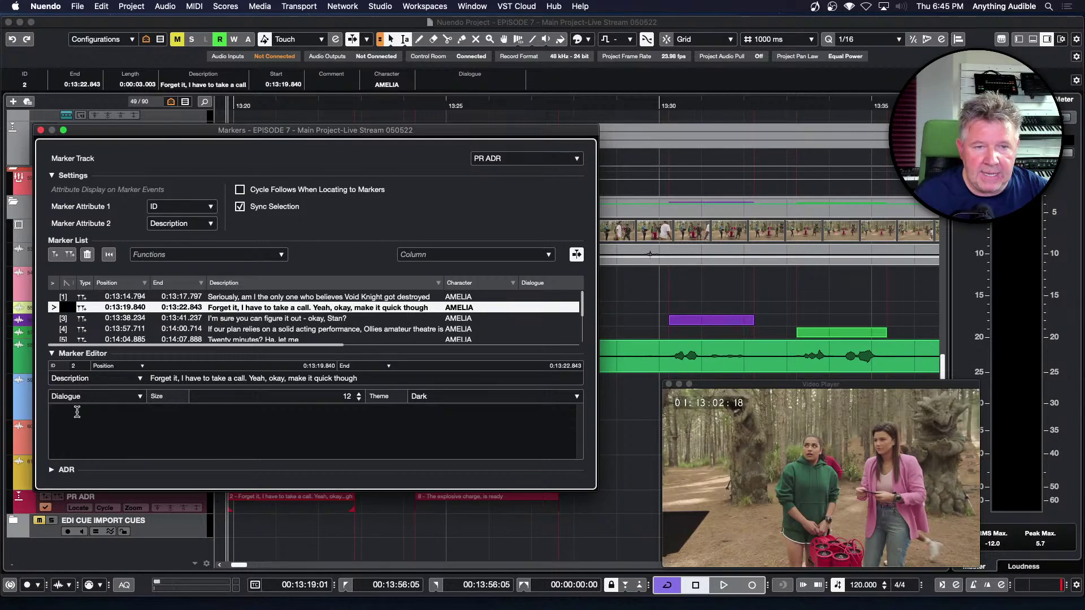
type("T")
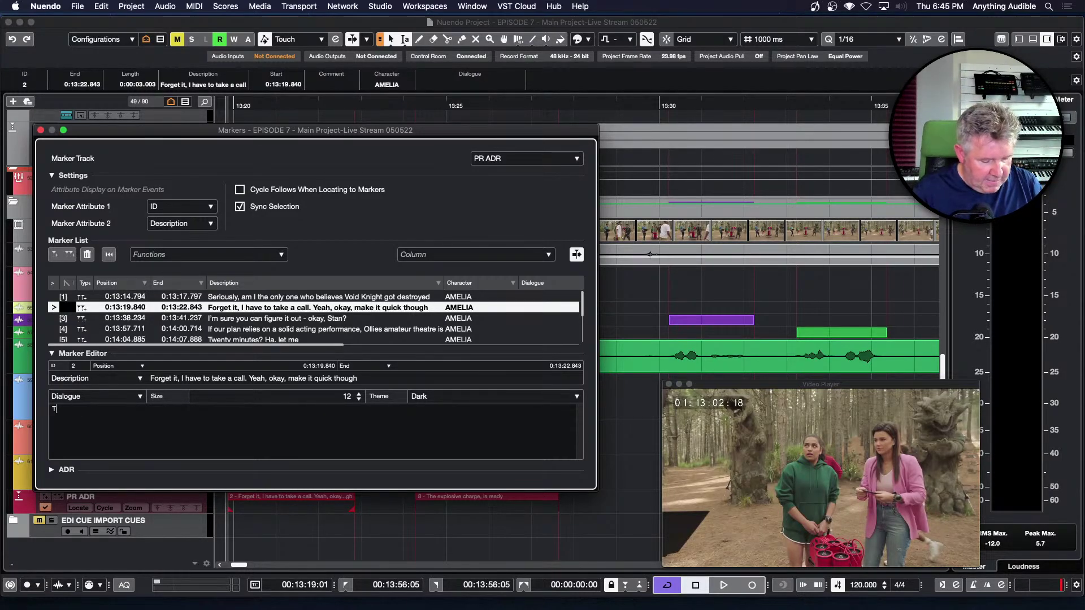
key("BackSpace")
type("H")
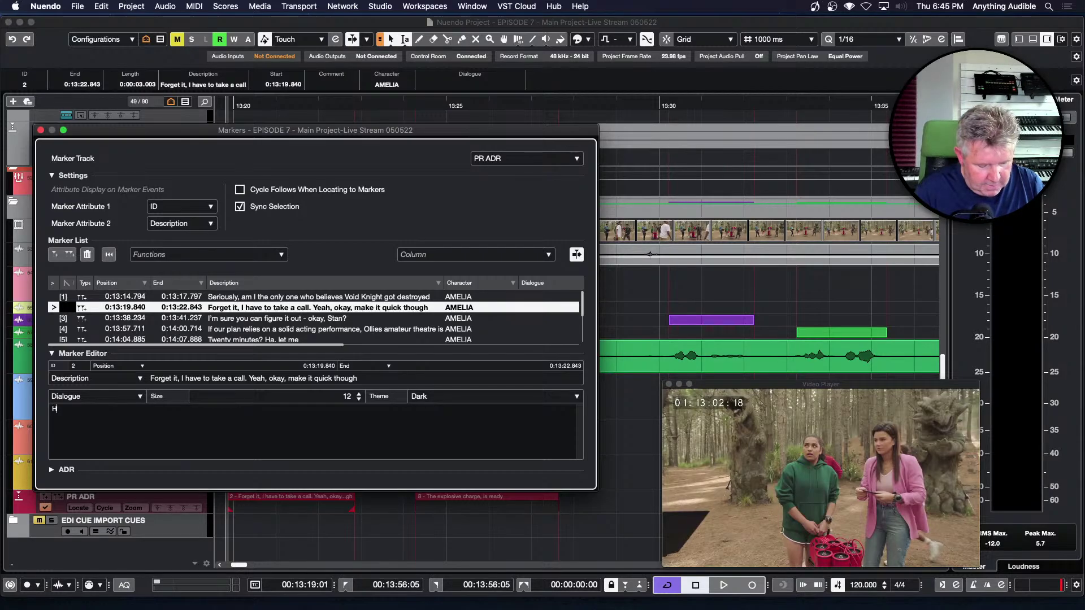
type("ELLO OUT THERE")
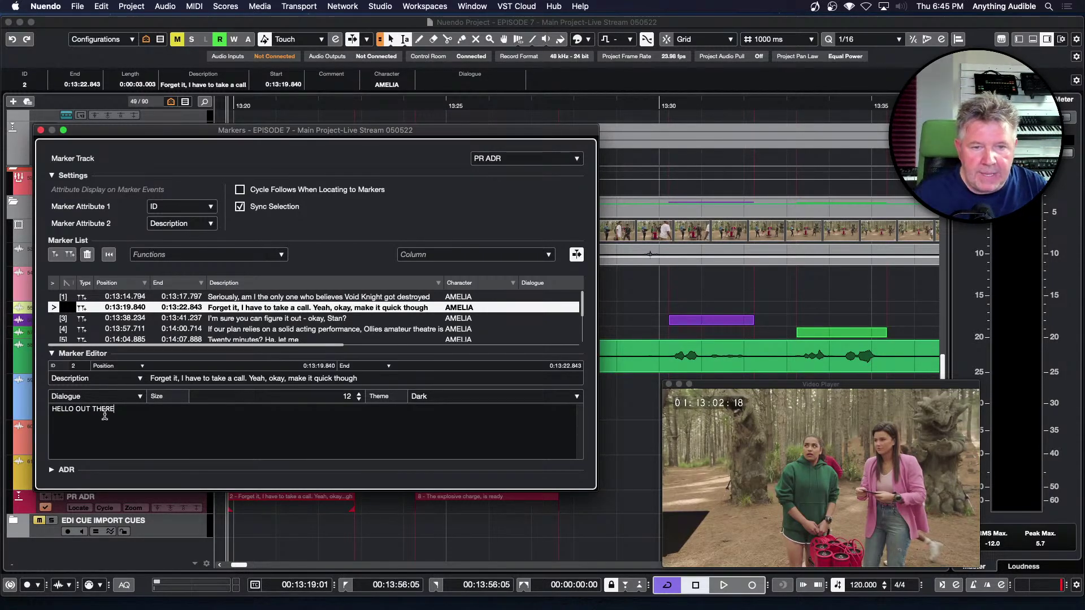
Step: Try the Marker Editor's Dialogue text at size 17, set it back to 12, and switch the text area to a light theme
key("super+a")
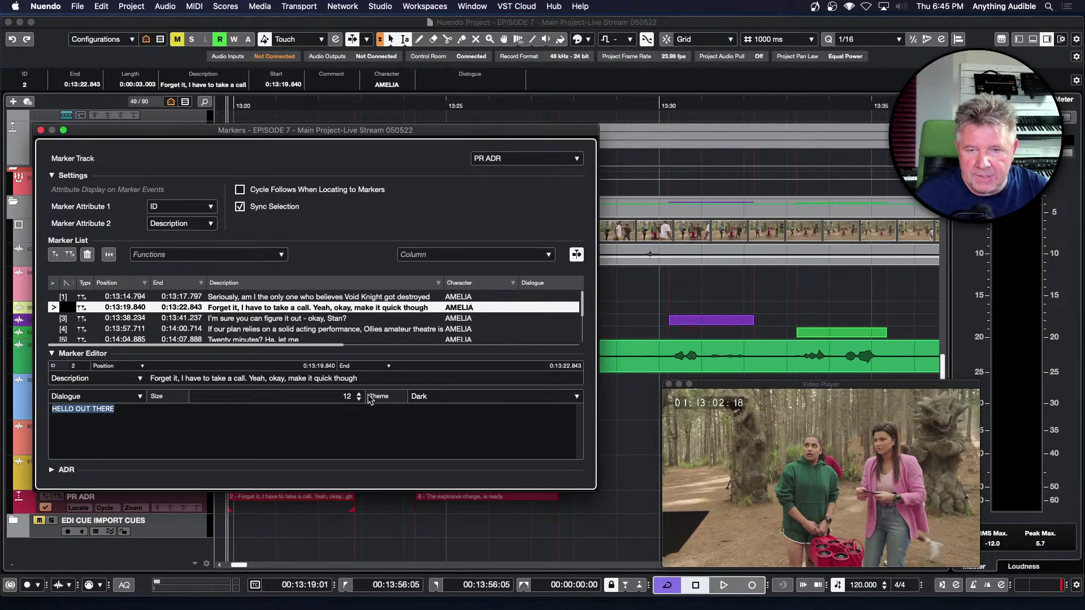
scroll(359, 397, "up", 5)
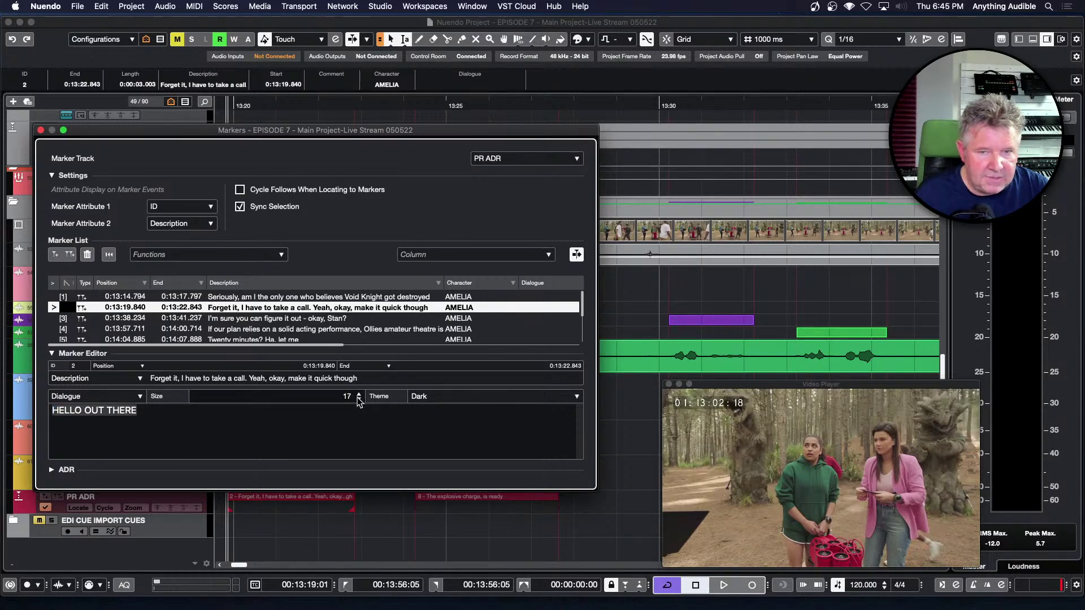
scroll(360, 400, "down", 5)
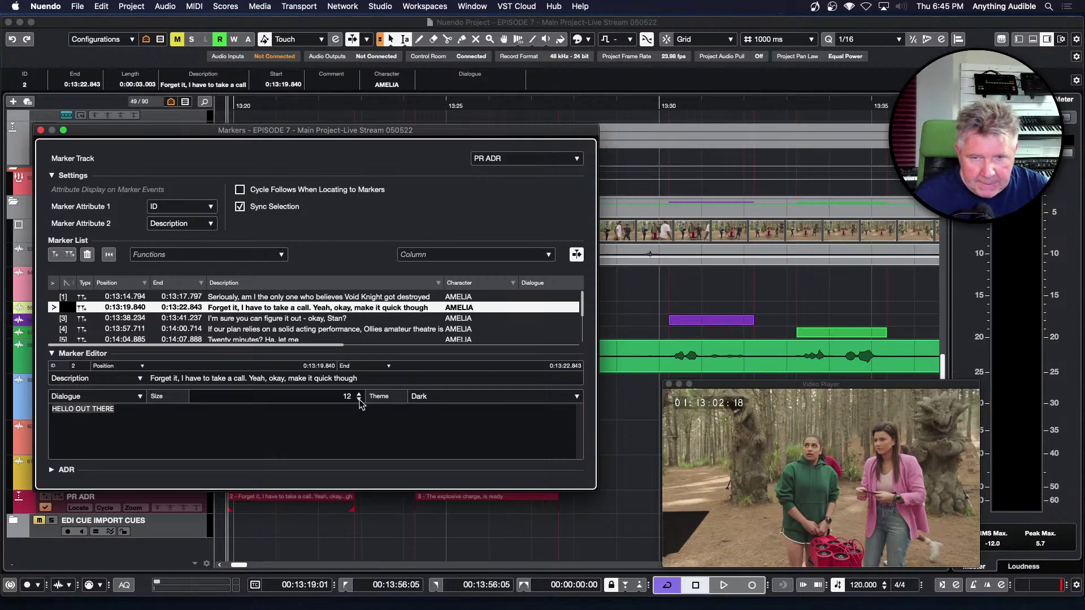
left_click(426, 396)
left_click(426, 403)
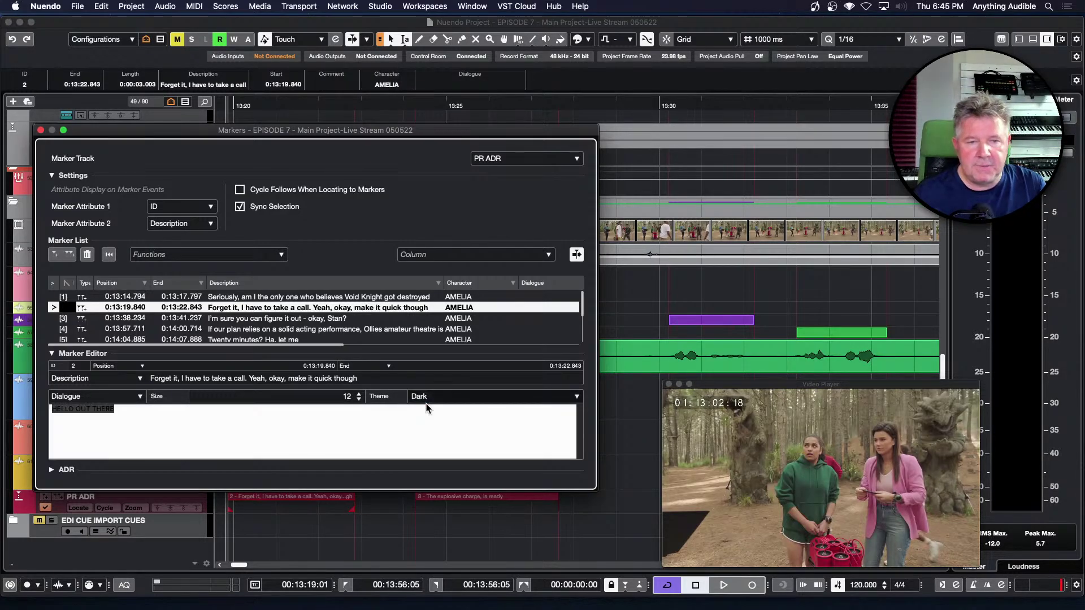
Step: Set the marker dialogue editor's theme to Dark and delete the text "HELLO OUT THERE" from marker 2's dialogue
left_click(428, 398)
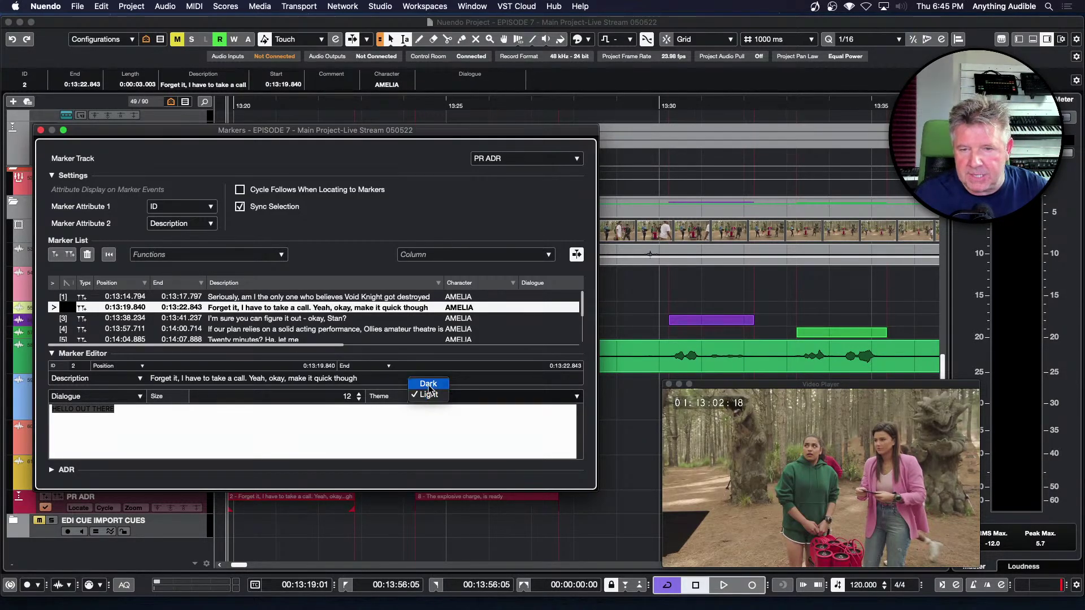
left_click(429, 386)
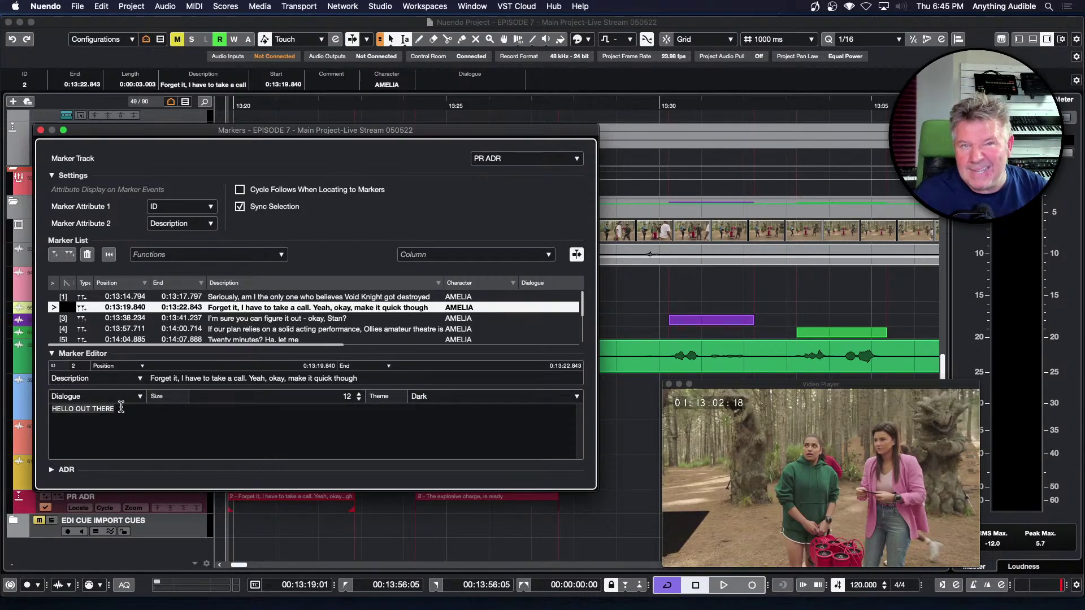
left_click(121, 407)
left_click_drag(121, 408, 48, 409)
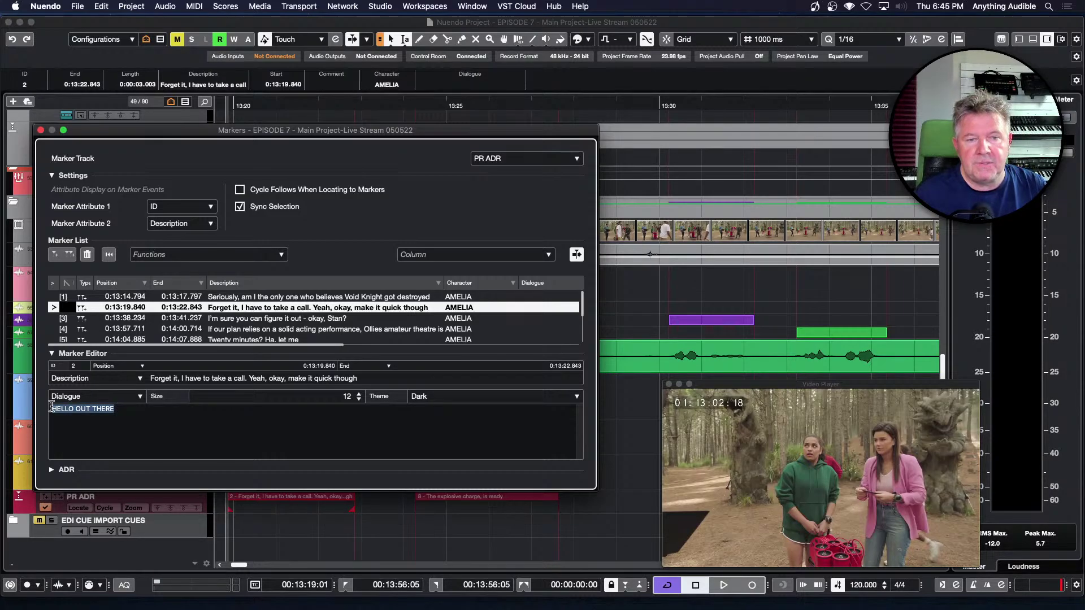
key("BackSpace")
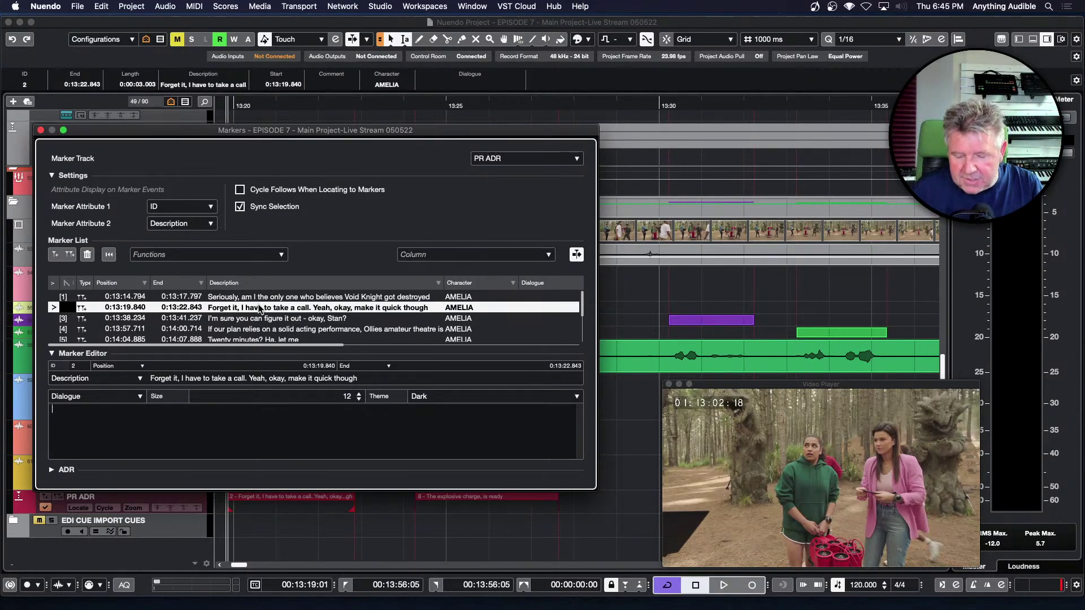
Step: Collapse the Marker Editor section, look at the ADR controls, and close the Markers window
left_click(52, 354)
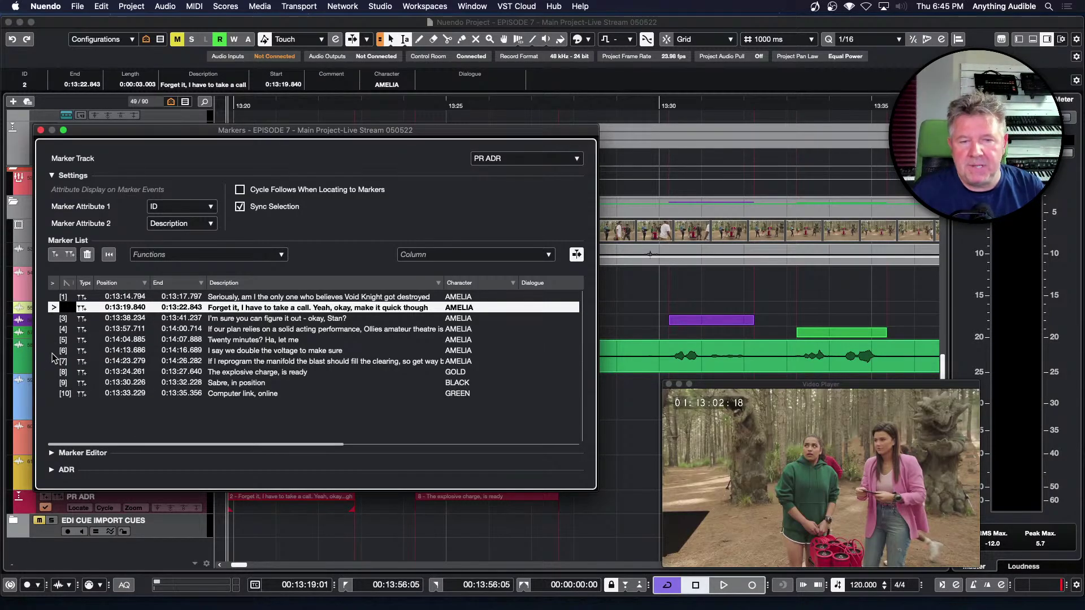
left_click(51, 470)
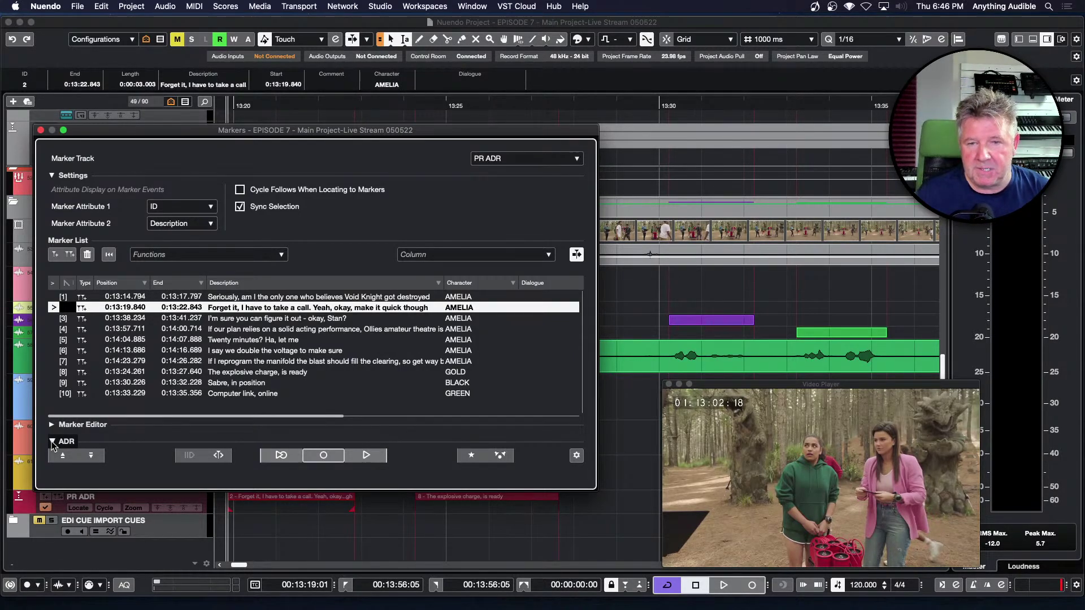
left_click(52, 442)
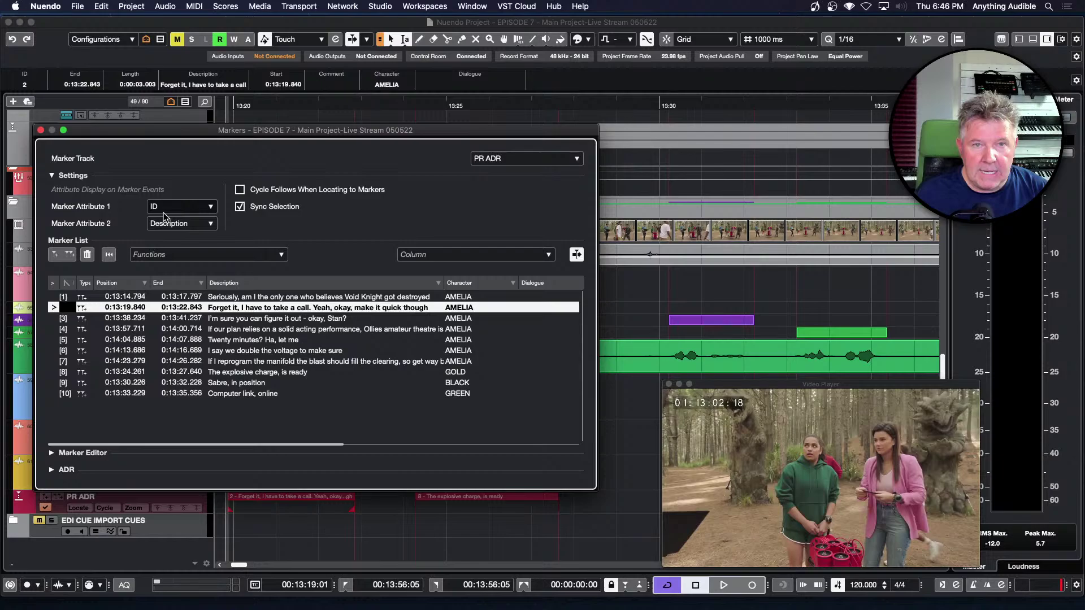
key("super+m")
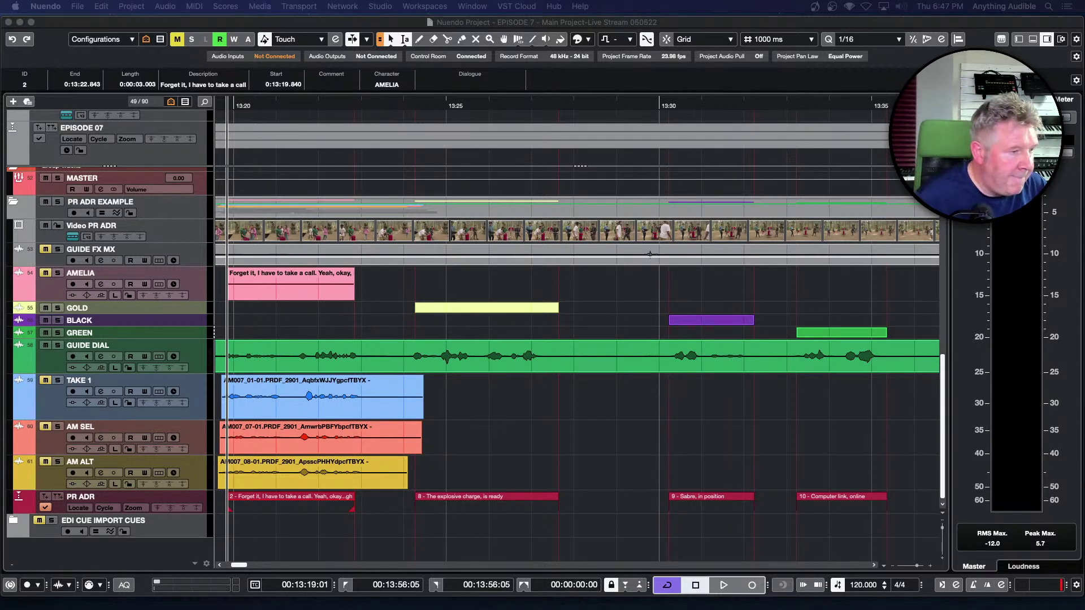
Step: Reopen the Markers window, expand its ADR section, and hide the window again
left_click_drag(0, 225, 418, 172)
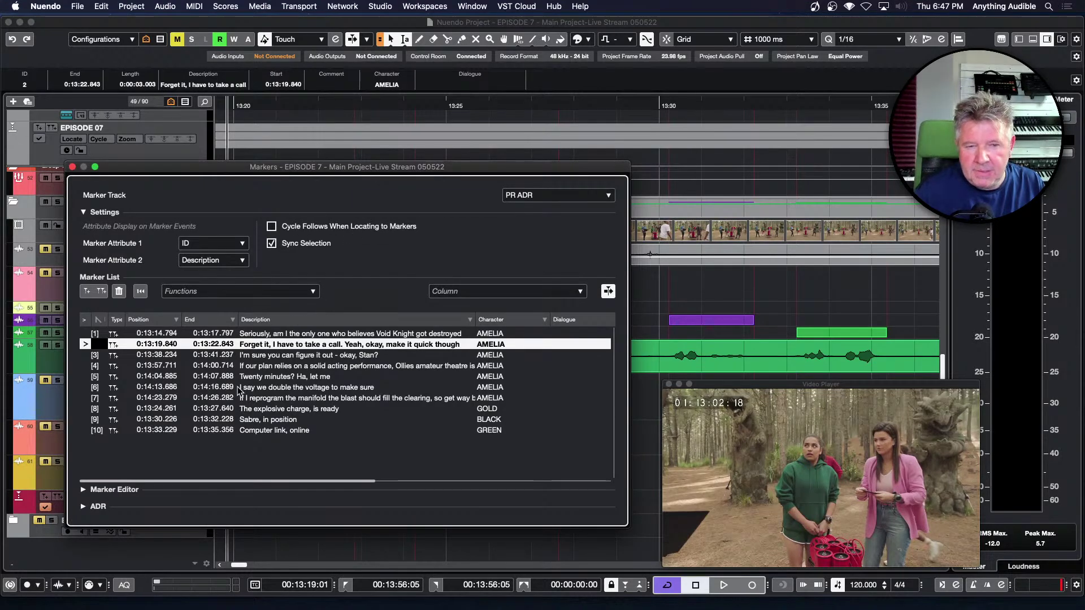
left_click(85, 507)
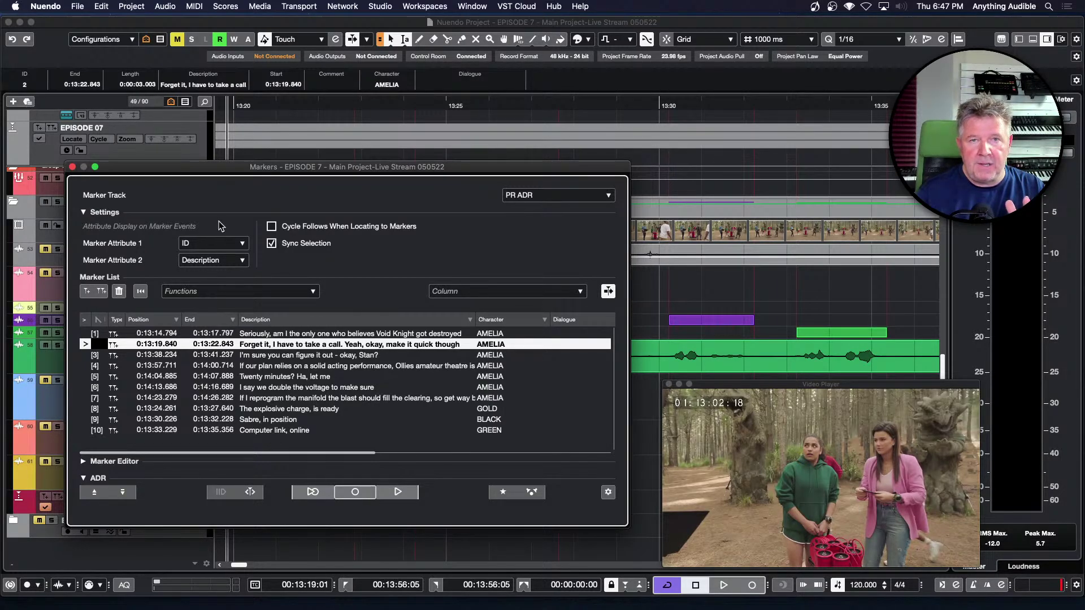
key("super+m")
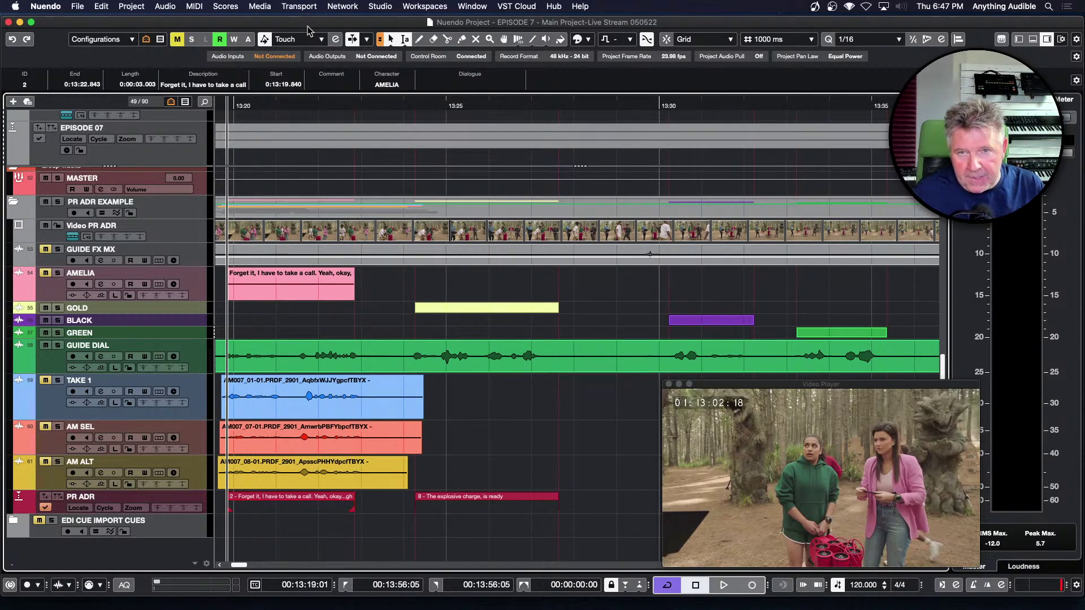
Step: Review the key command assigned to Open Markers, and toggle the Markers window open and closed
key("super+k")
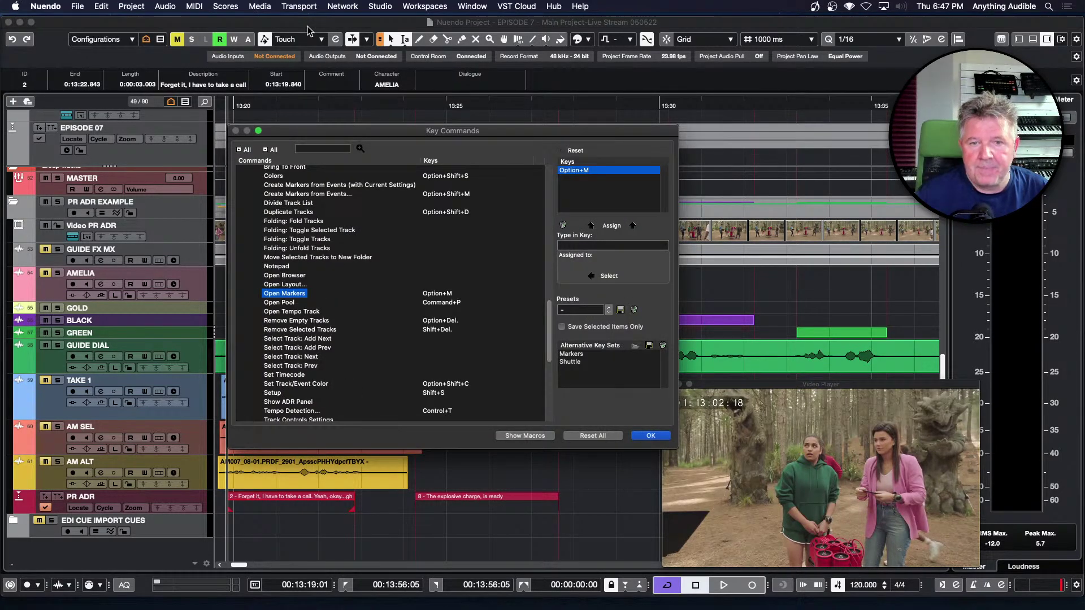
left_click(319, 147)
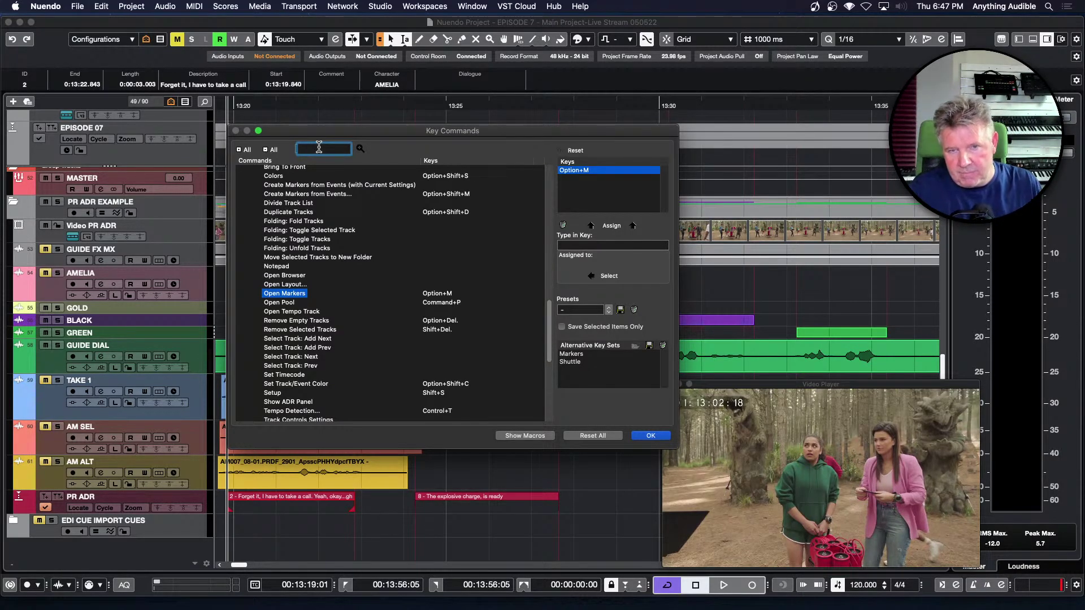
left_click(642, 435)
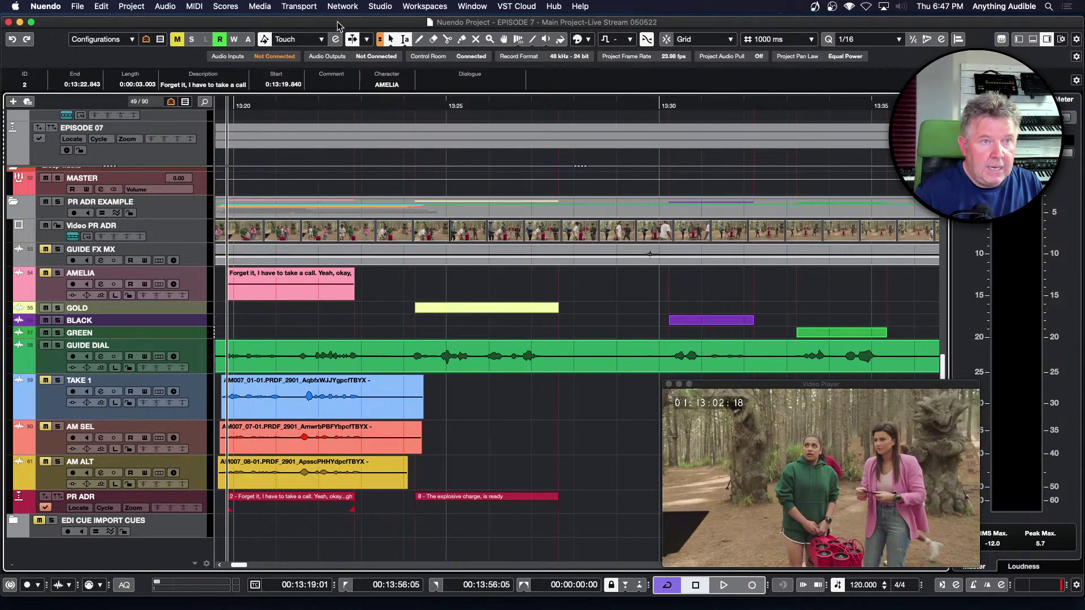
key("super+m")
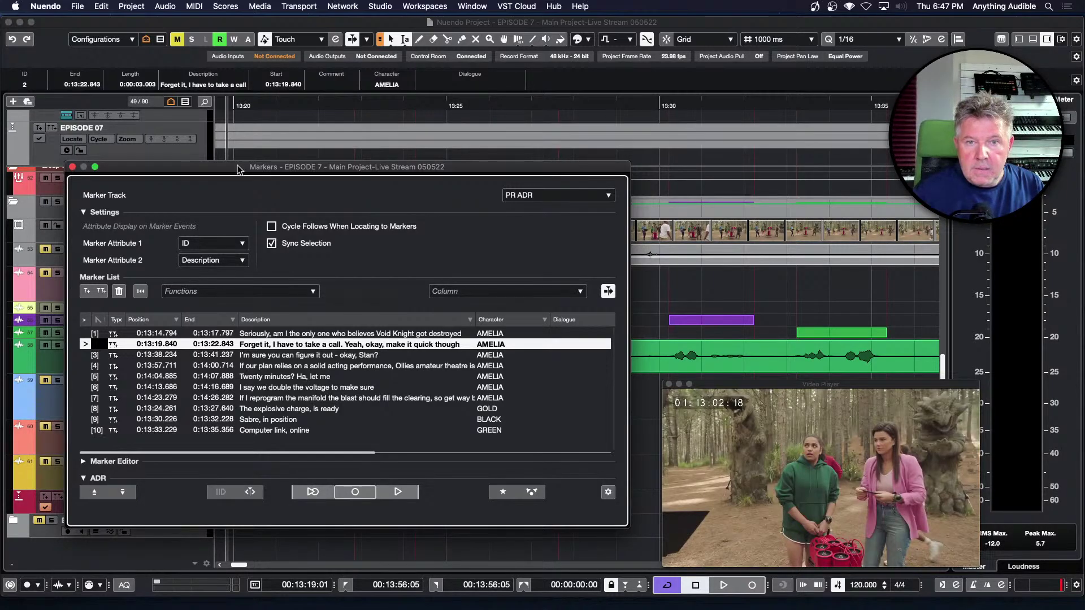
key("super+m")
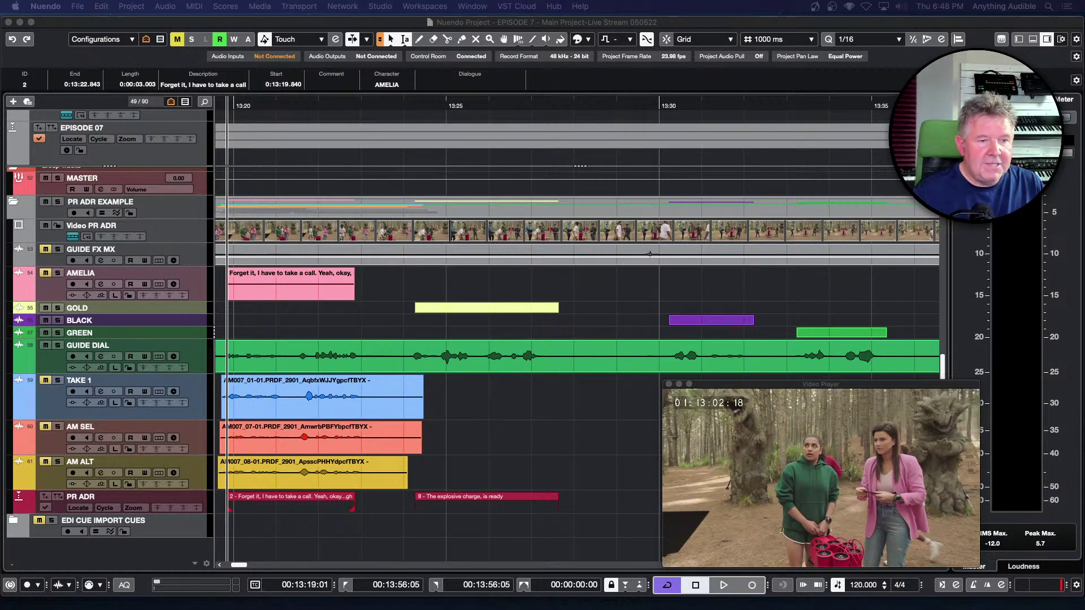
Step: Examine the CSV marker import of "Episode 7-PR ADR.csv" with its encoding preview and column-to-attribute assignments, and cancel the import
key("F8")
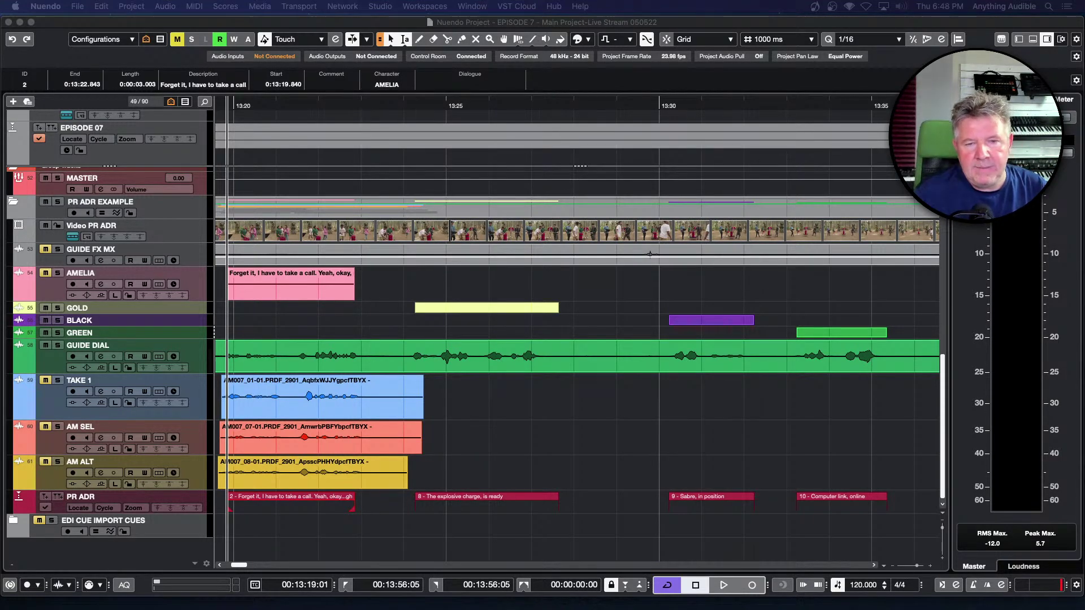
left_click(83, 10)
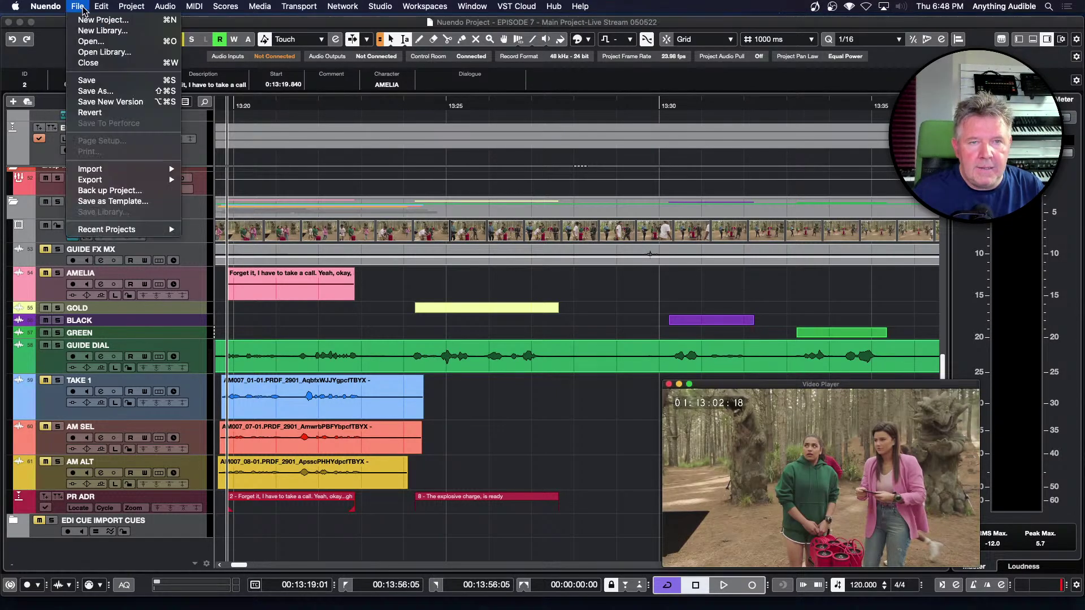
mouse_move(113, 169)
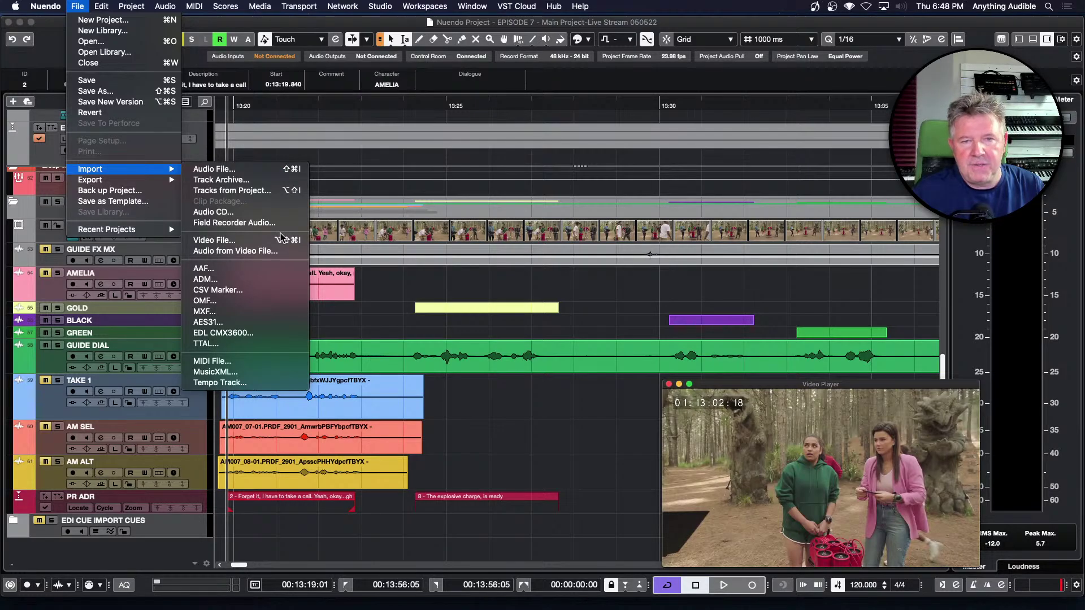
left_click(281, 289)
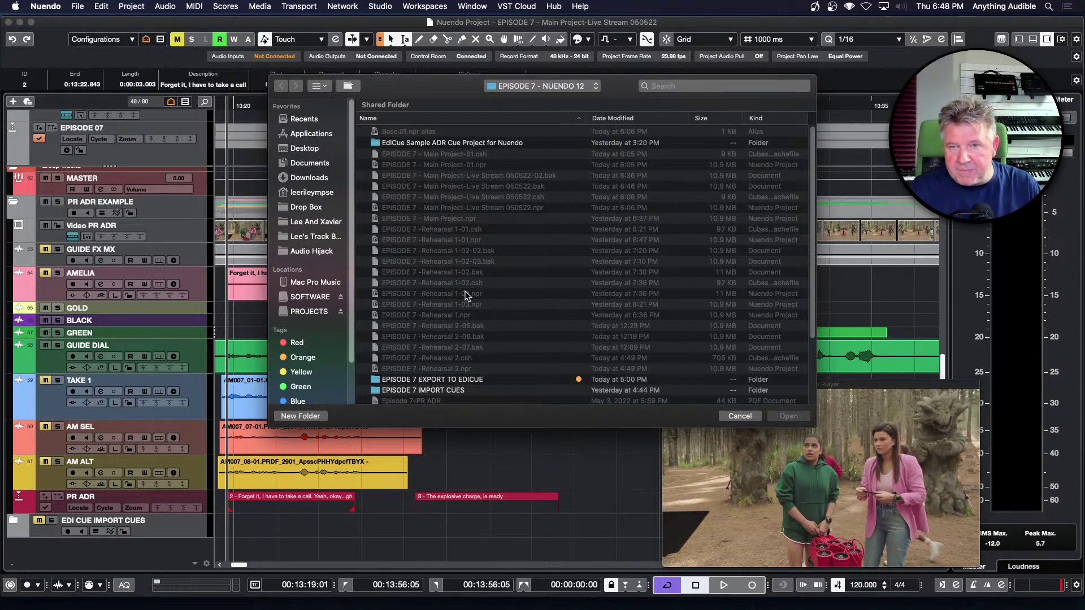
scroll(466, 295, "down", 5)
left_click(441, 314)
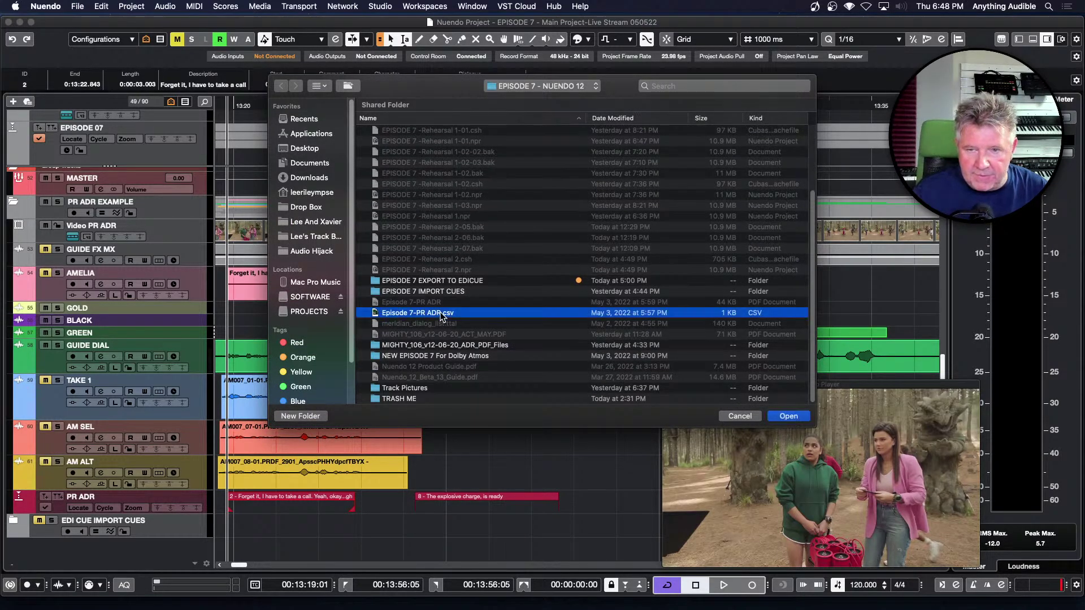
left_click(805, 420)
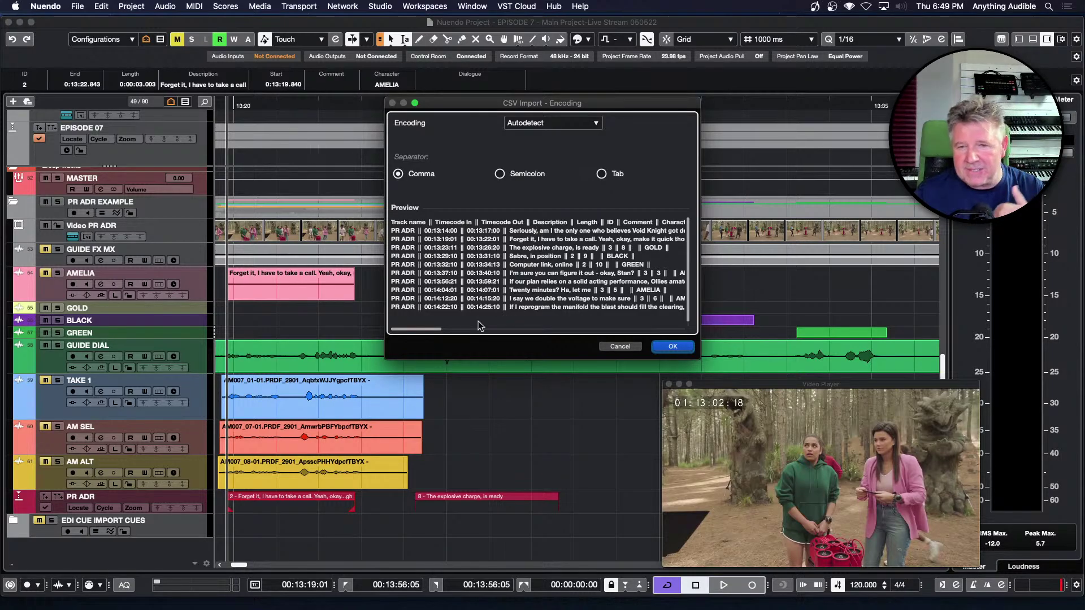
left_click(673, 347)
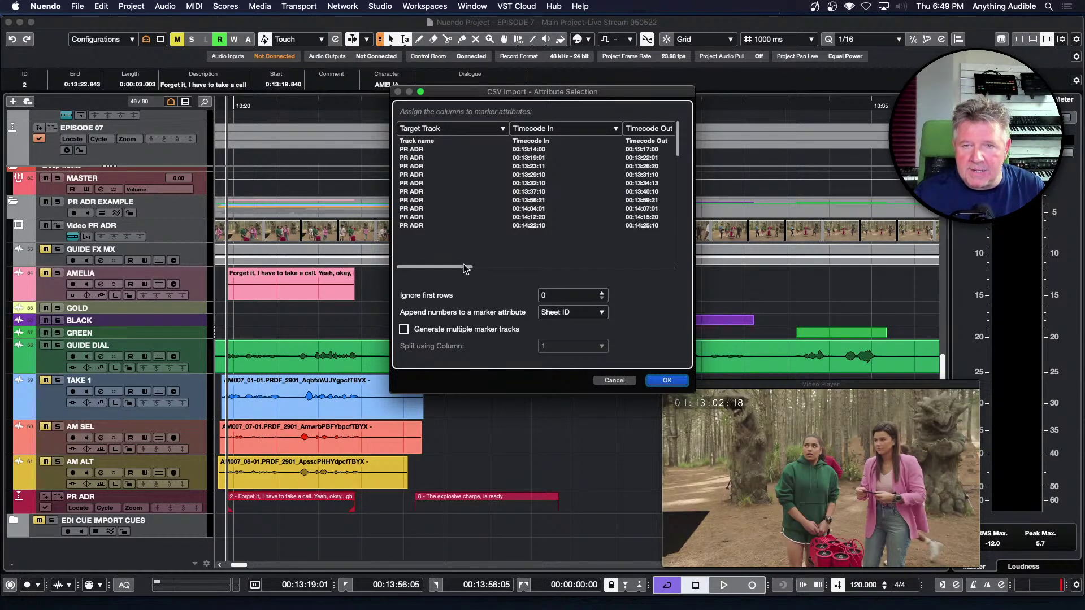
left_click_drag(467, 266, 526, 266)
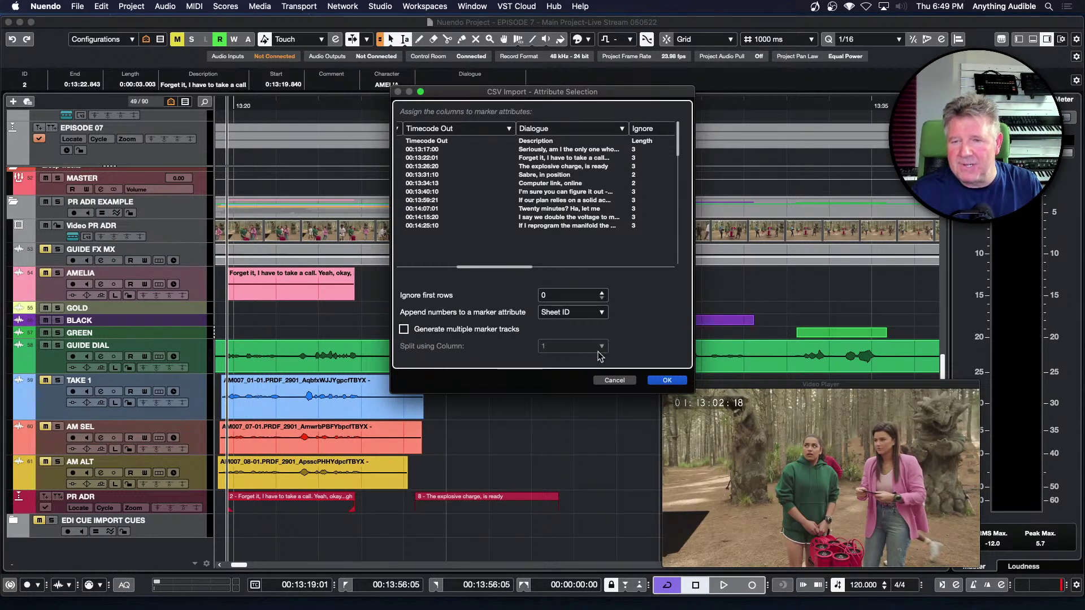
left_click(614, 380)
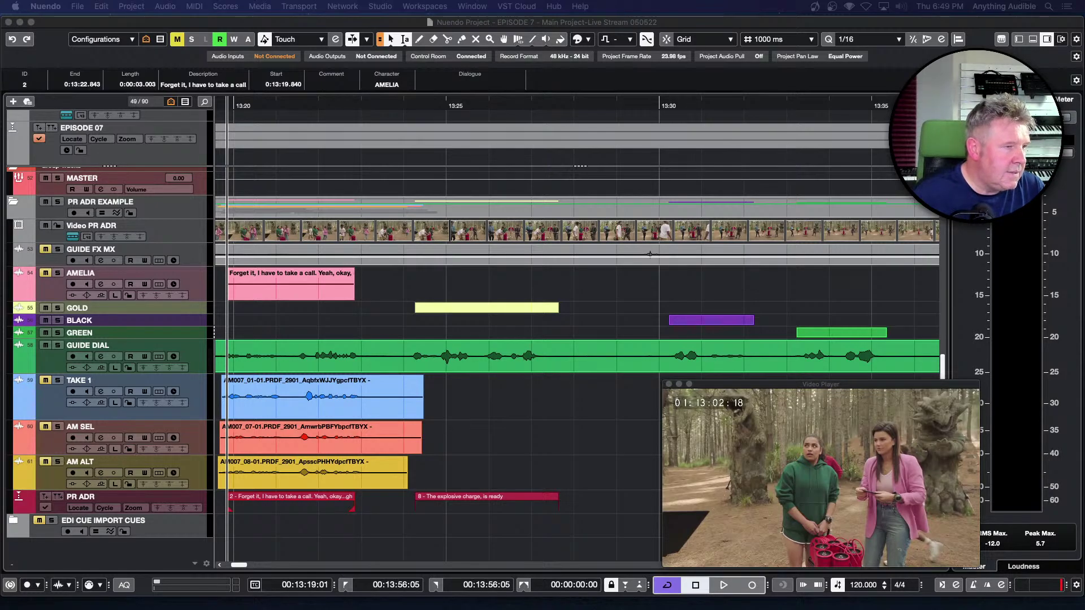
Step: Locate the "ADR API - EDICUE V4 SUPPORT" marker and examine the available network adapters in the ADR API network setup
key("shift+n")
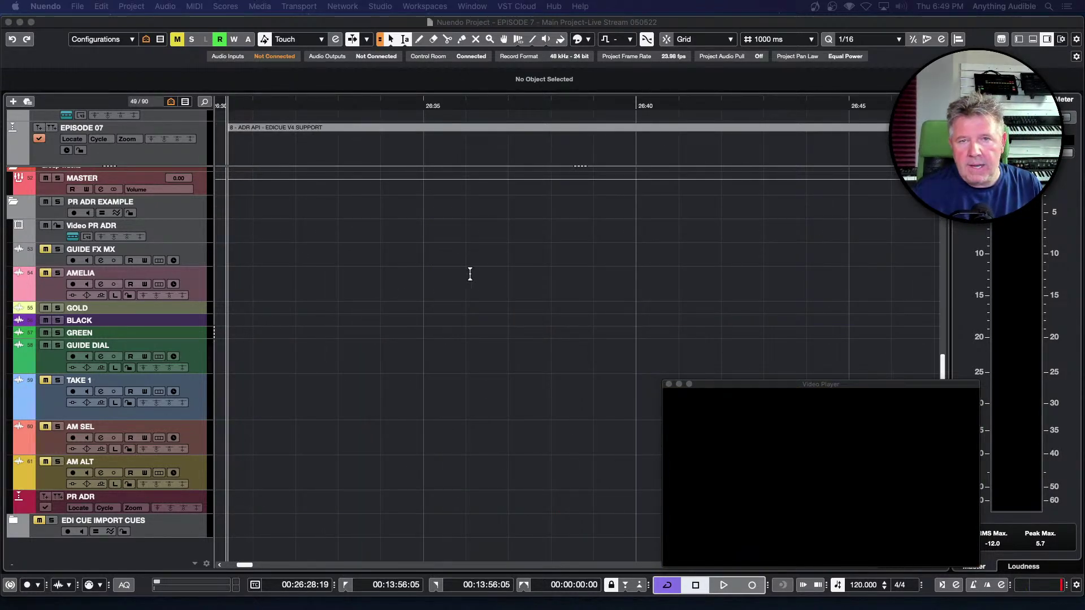
left_click(380, 7)
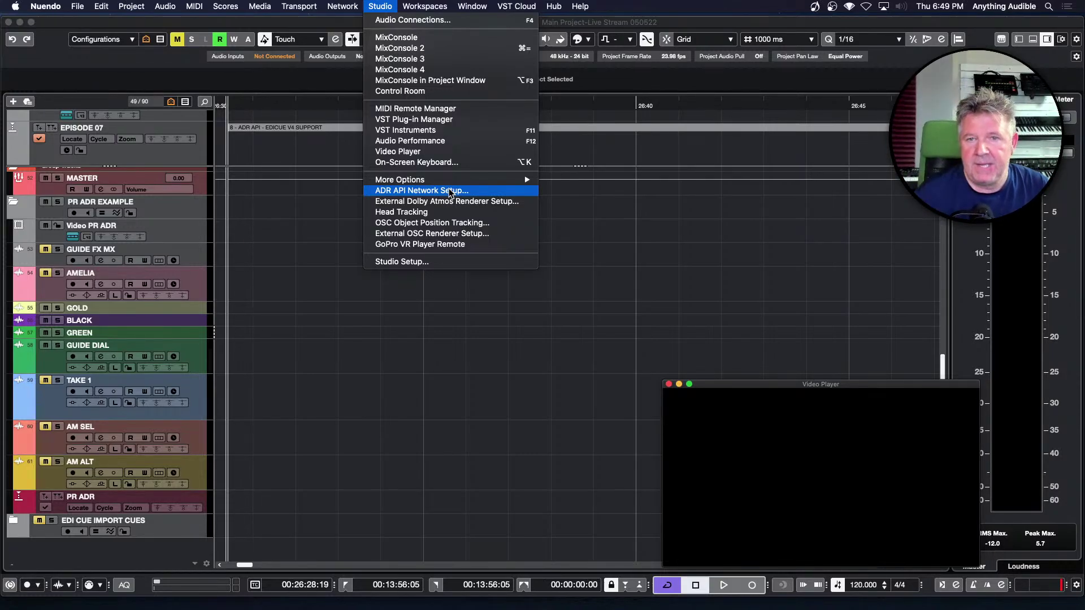
left_click(451, 192)
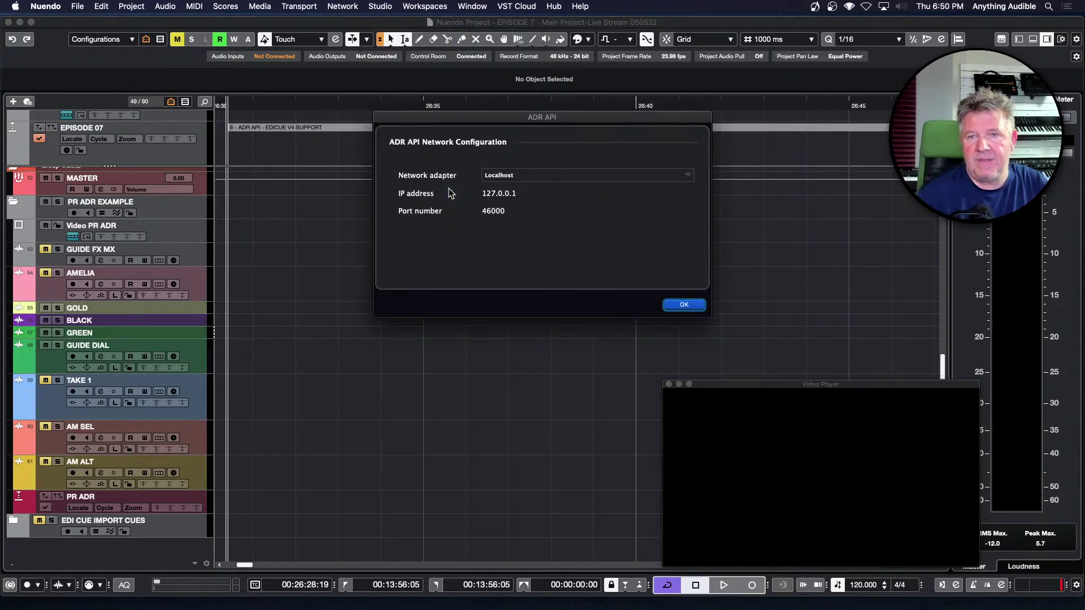
left_click(518, 177)
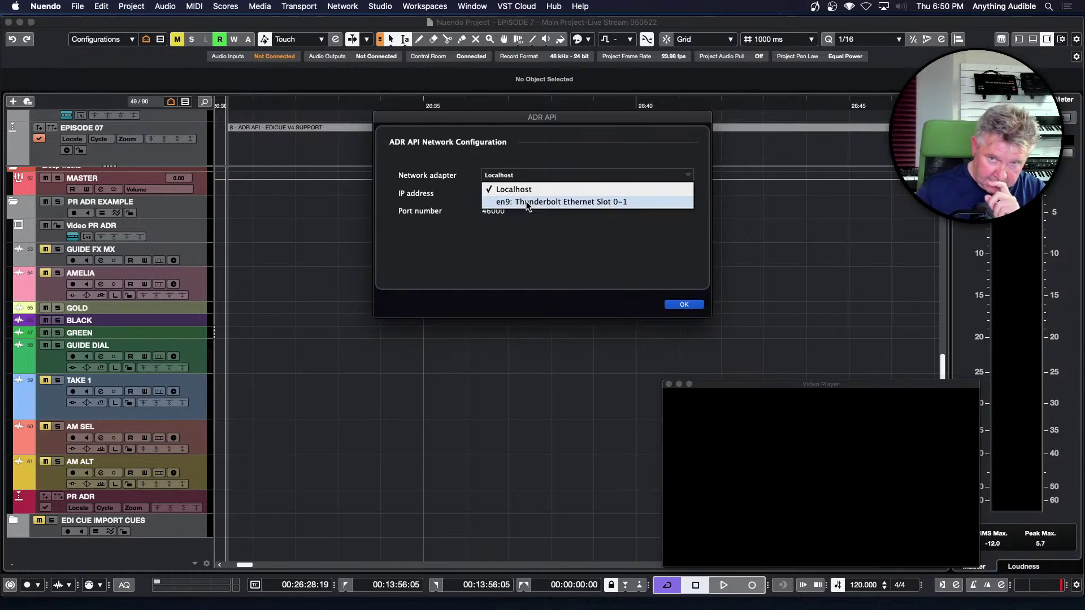
left_click(535, 162)
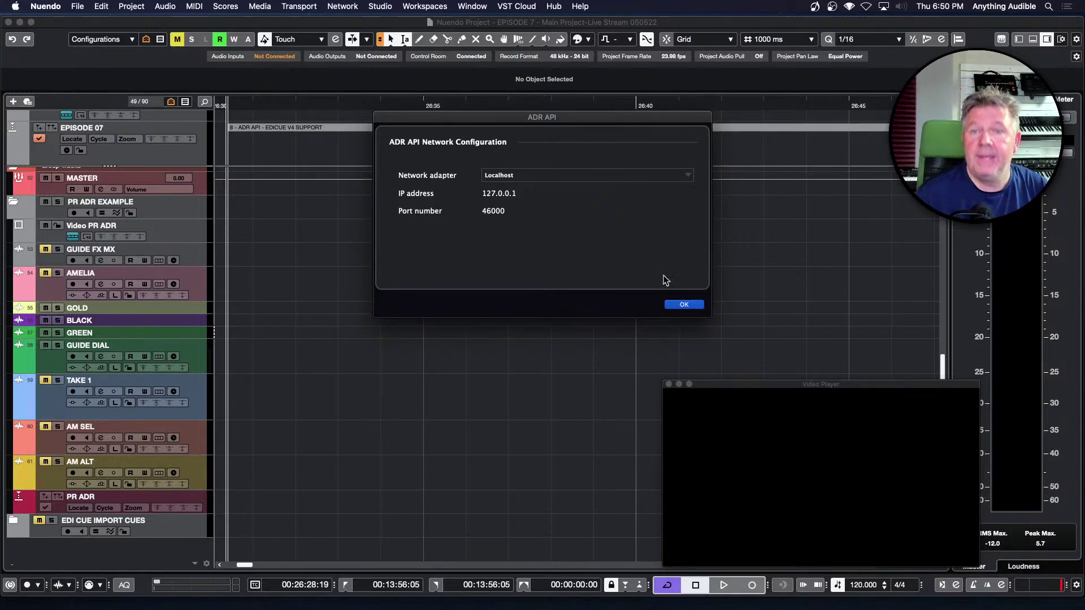
left_click(684, 306)
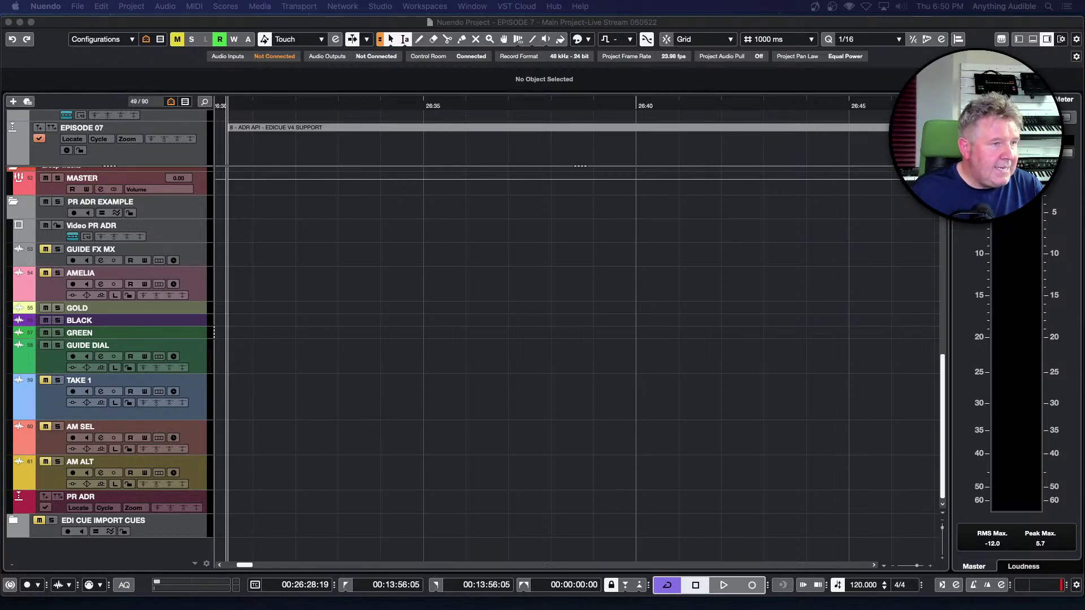
Step: Switch to Preview, shrink the window of MIGHTY_106_v12-06-20_ACT_MAY.PDF and move it lower to free space above it
key("super+Tab")
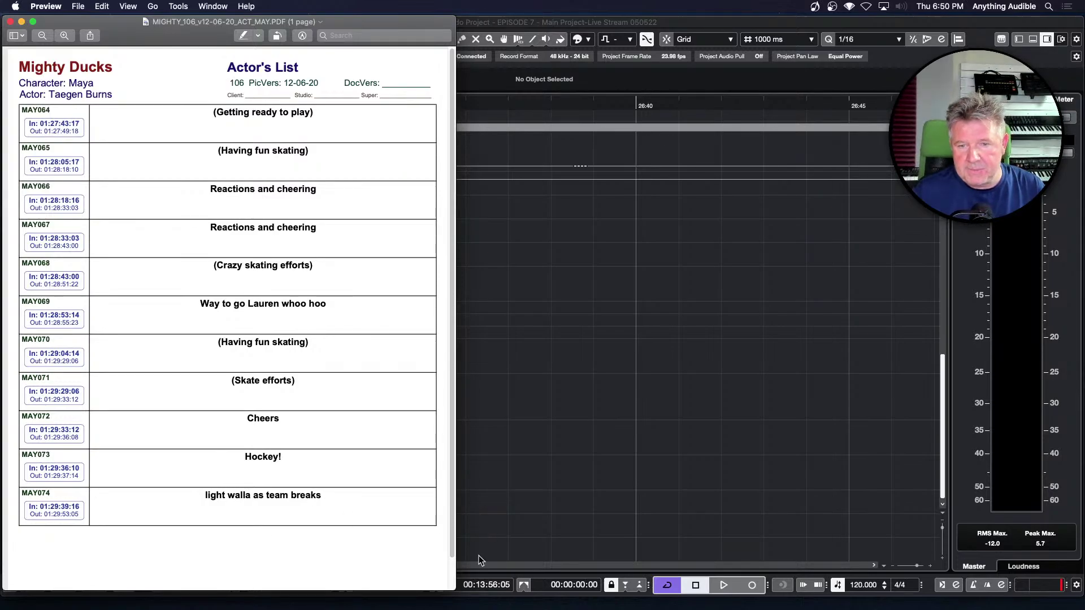
left_click_drag(456, 588, 410, 478)
left_click_drag(393, 24, 396, 101)
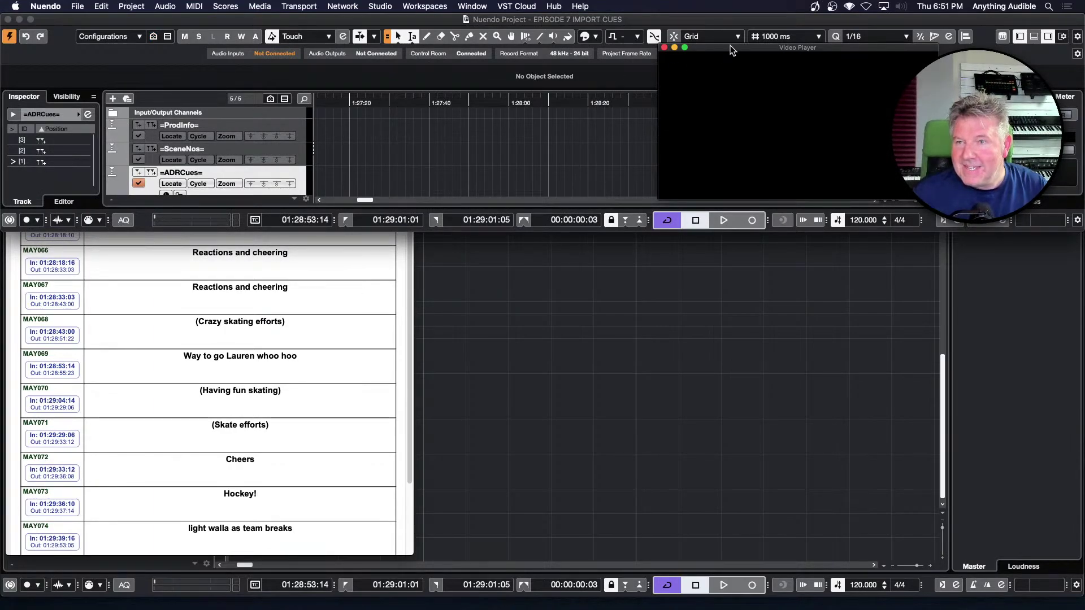
Step: Move the Video Player off the EPISODE 7 IMPORT CUES timeline and select the cue marker near 1:29:00 on the =ADRCues= track
left_click_drag(730, 47, 726, 403)
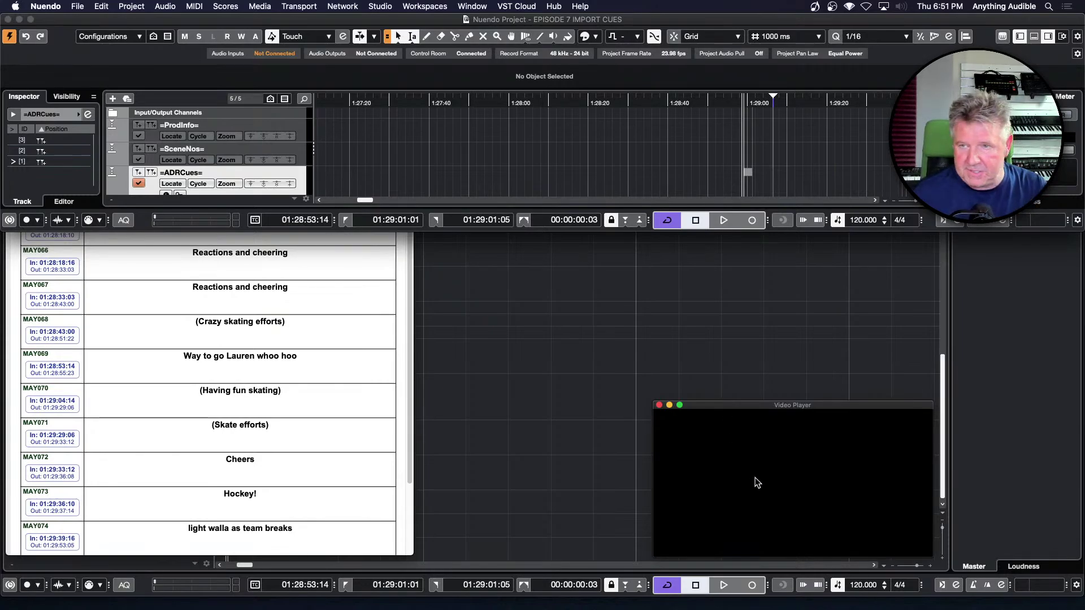
left_click(748, 172)
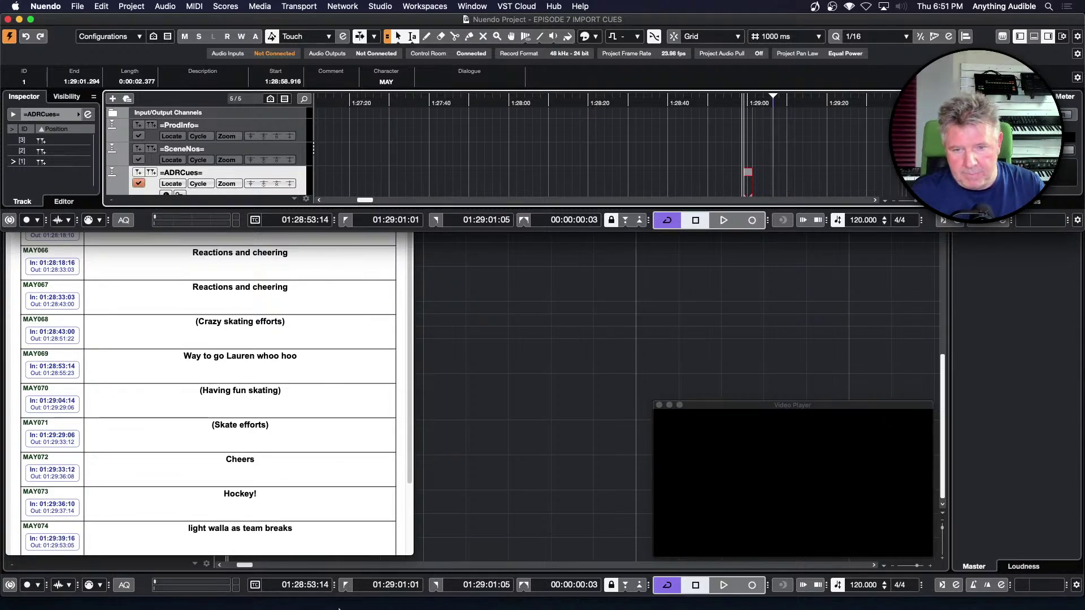
Step: Switch to EdiCue and examine the DAW selection and Nuendo connection settings in its preferences
mouse_move(345, 591)
left_click(388, 590)
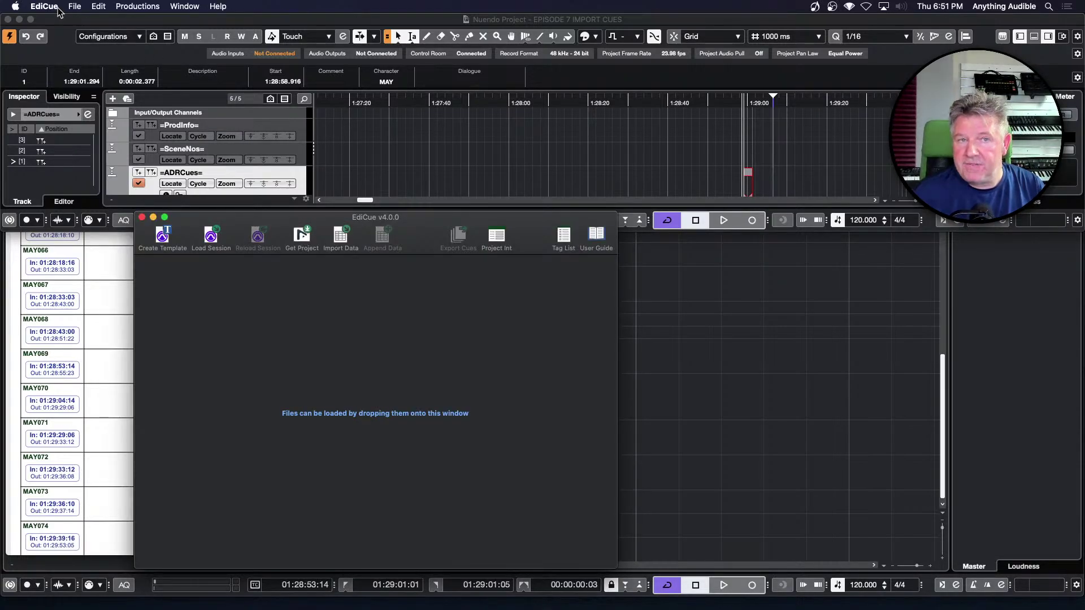
left_click(46, 6)
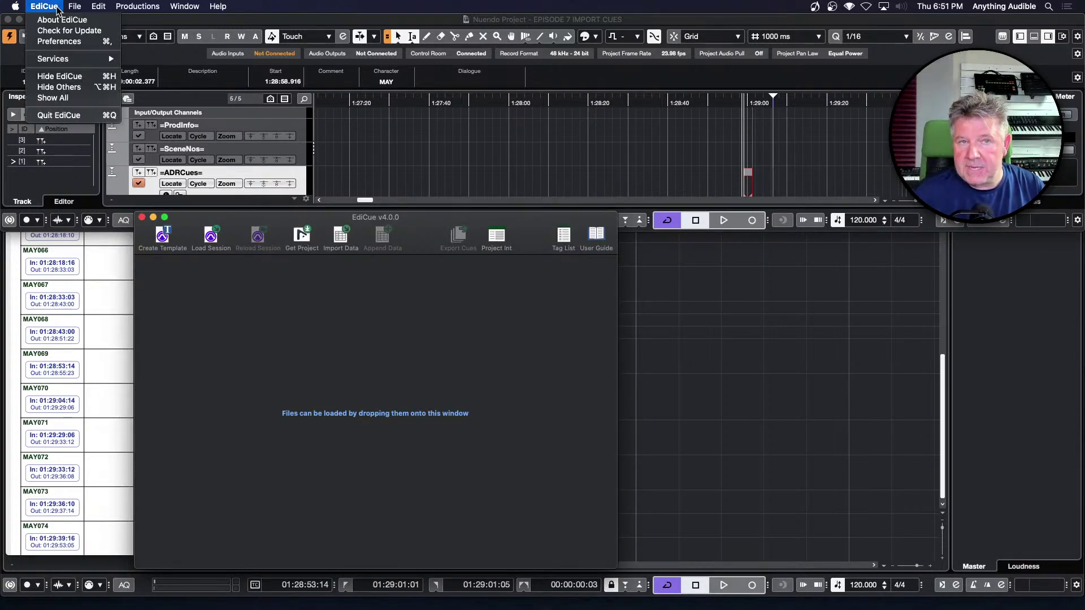
left_click(59, 41)
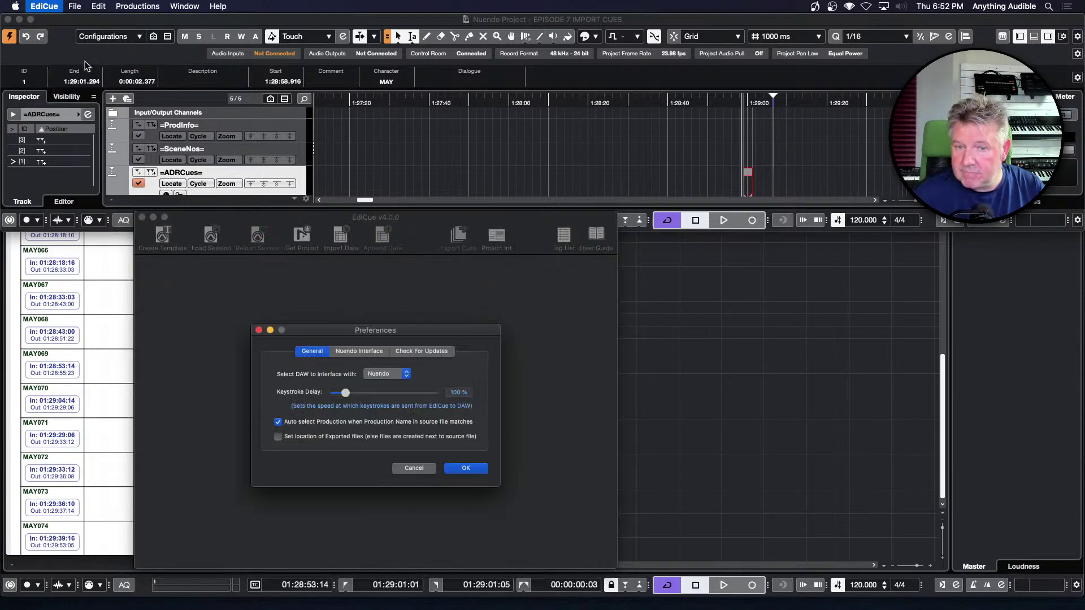
left_click(378, 351)
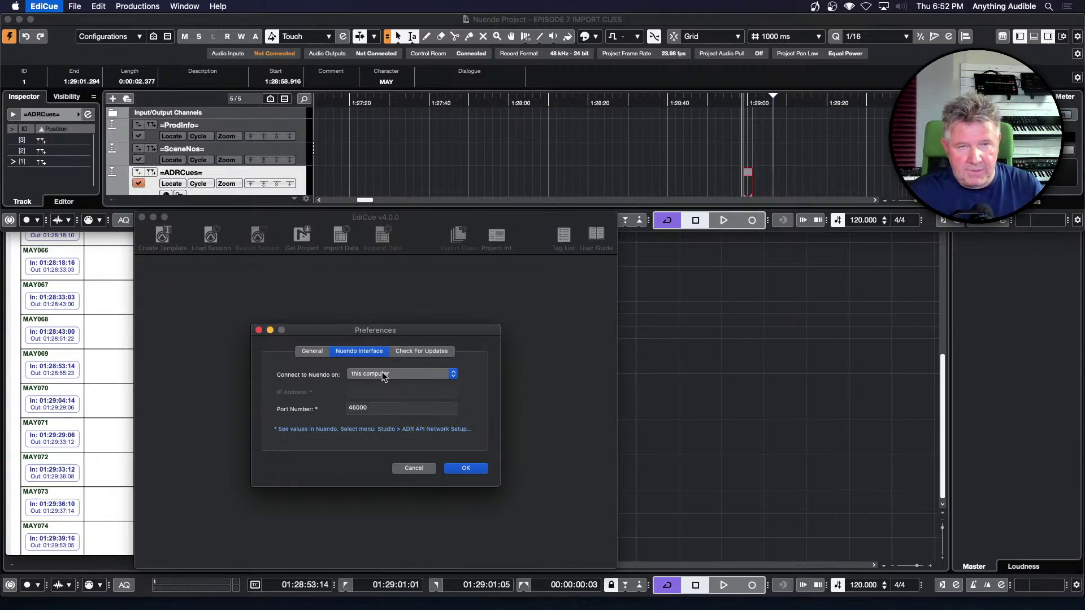
left_click(385, 374)
left_click(404, 330)
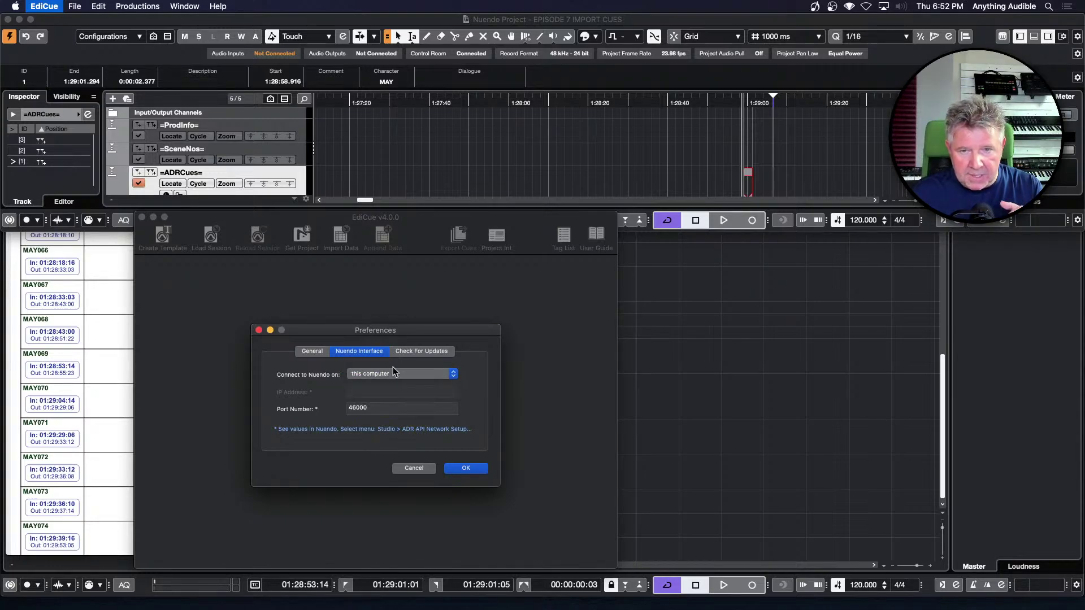
left_click(313, 351)
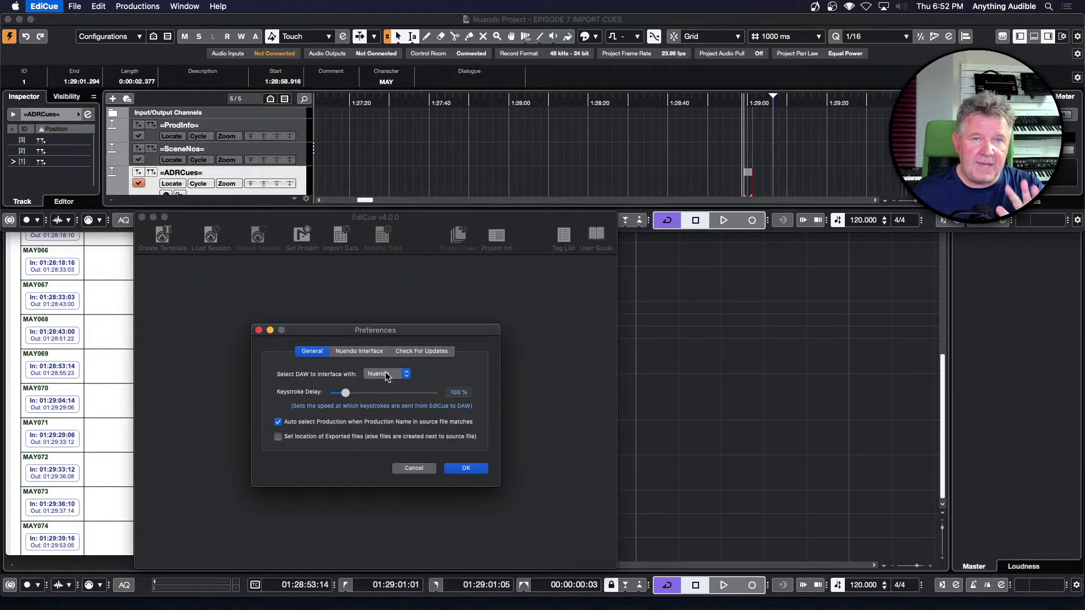
left_click(462, 469)
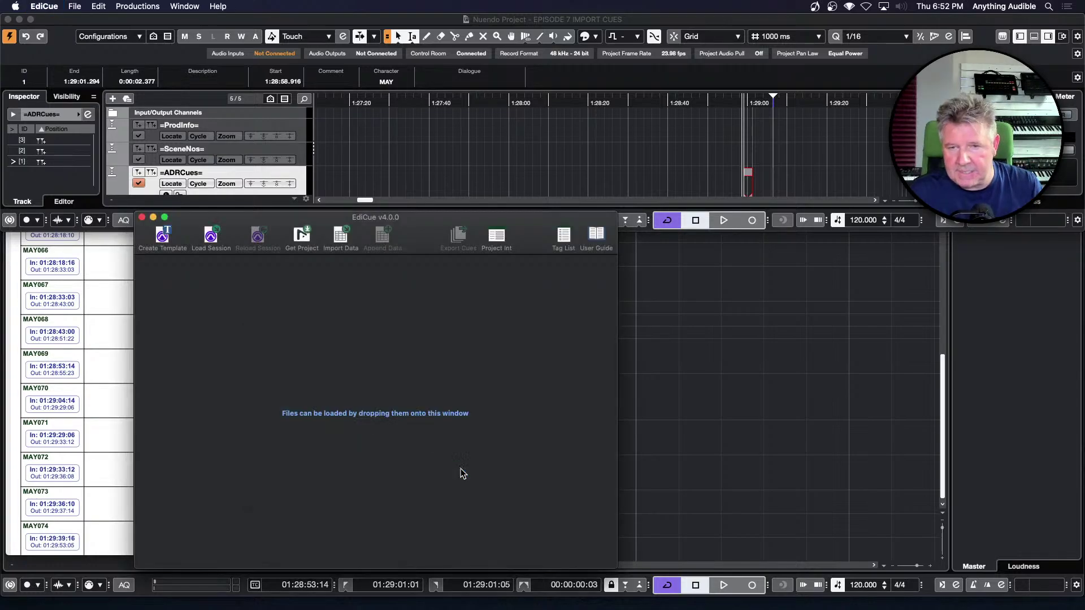
Step: Open the Project Interface for the existing Mighty Ducks production with its listed ADR reasons, close the main window, and move the interface clear of the PDF
left_click(143, 217)
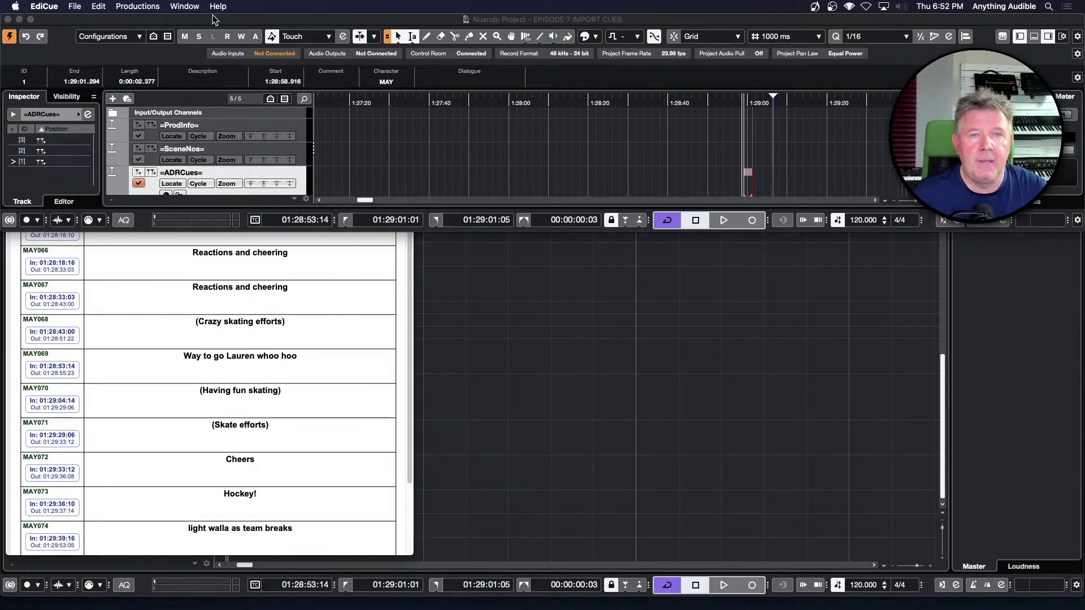
left_click(185, 7)
left_click(202, 28)
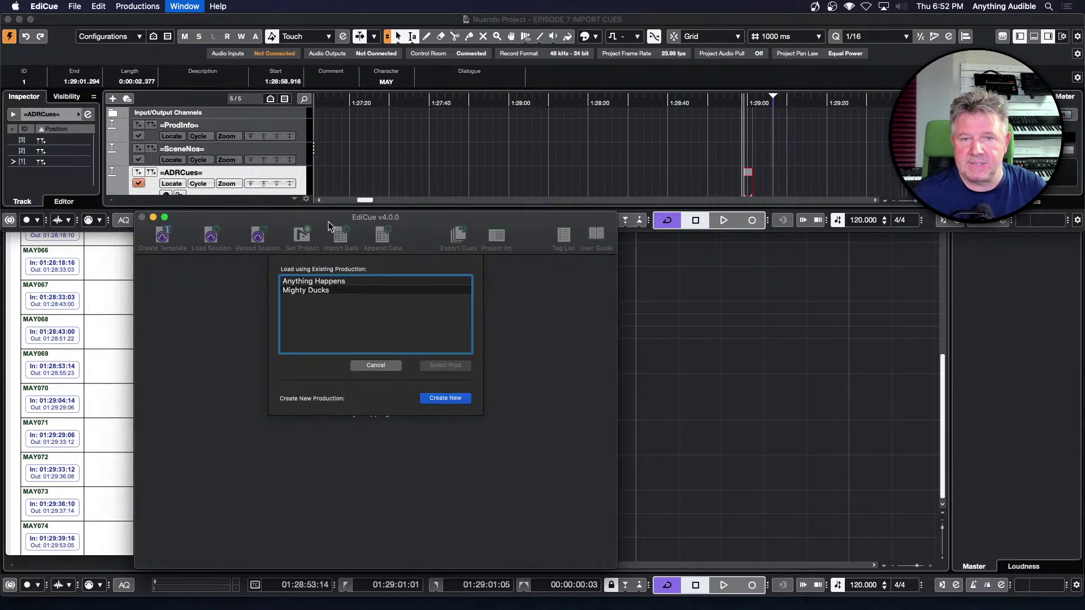
left_click(334, 290)
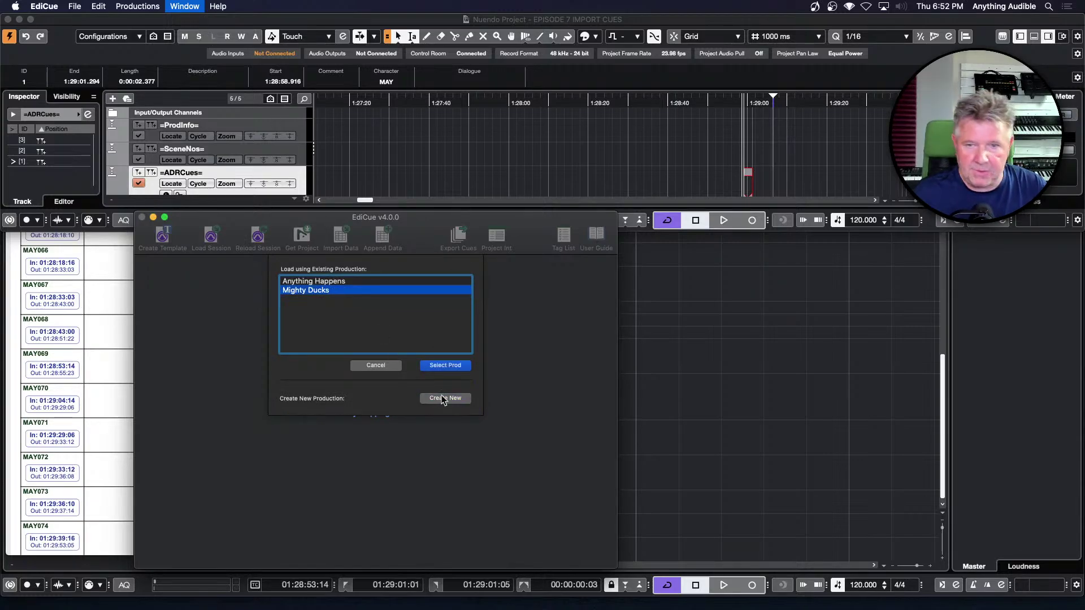
left_click(444, 366)
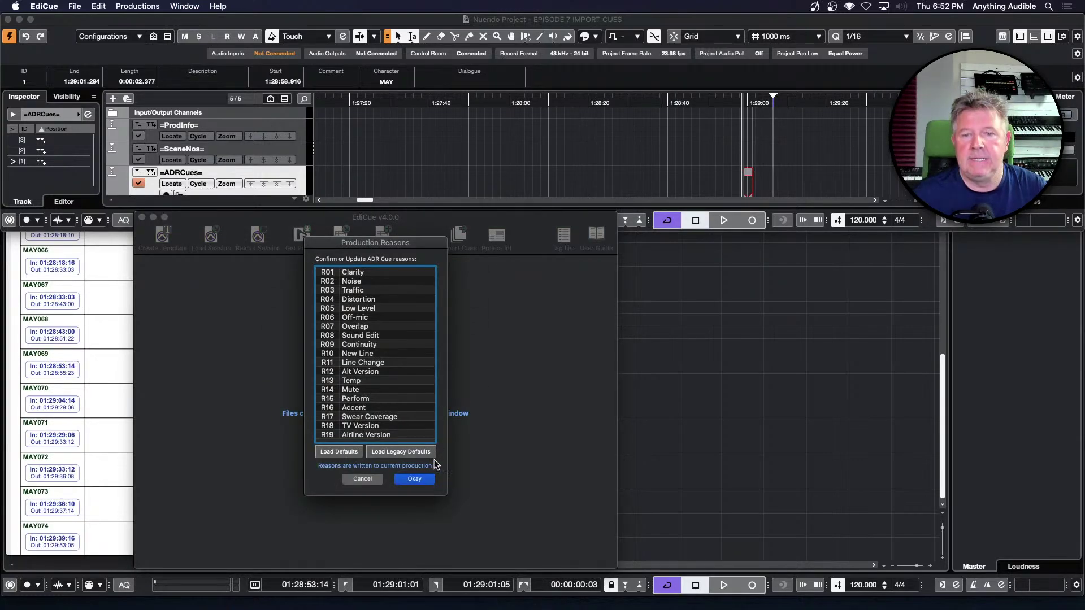
left_click(424, 480)
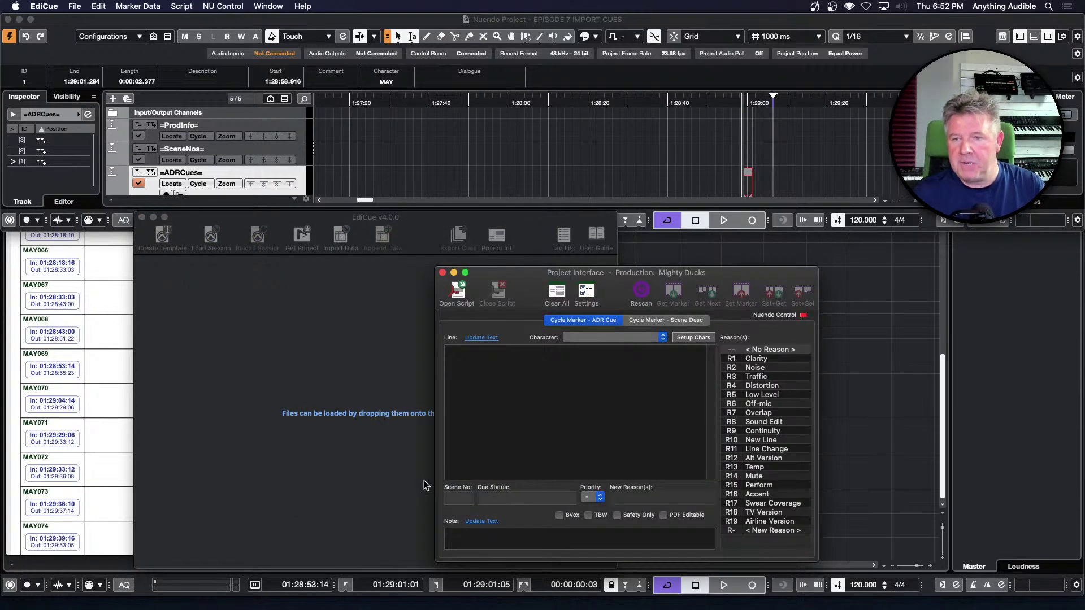
left_click(142, 218)
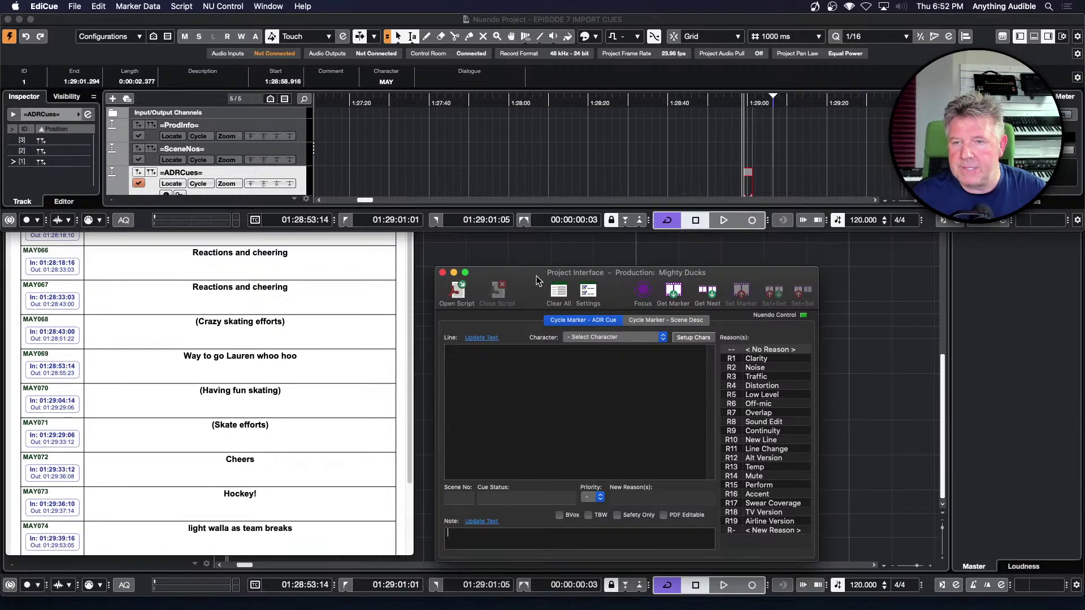
left_click_drag(536, 276, 595, 270)
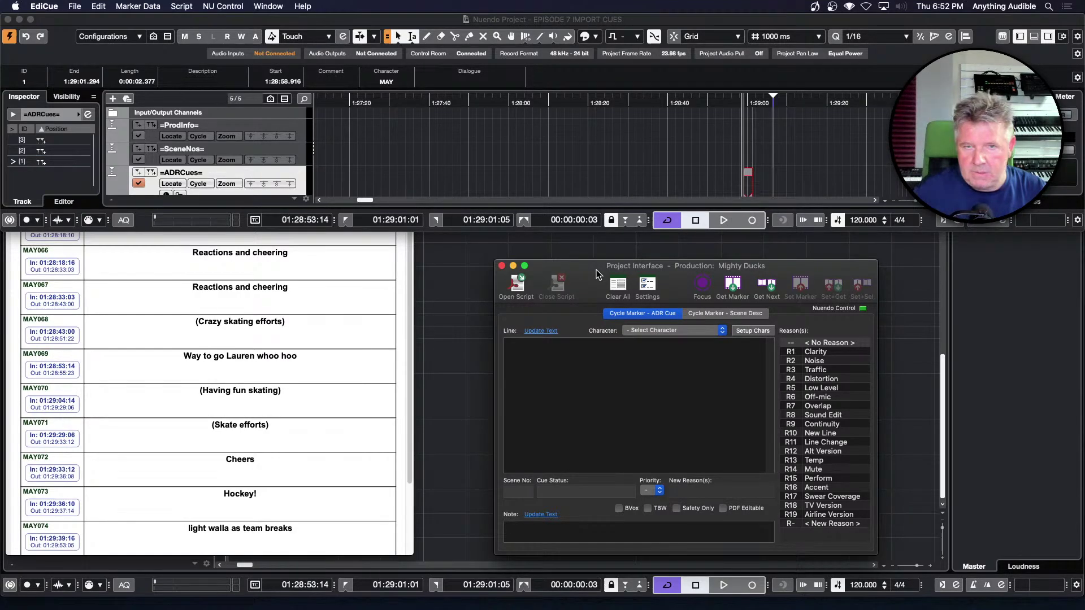
Step: Select the cue marker near 1:29:00 on Nuendo's =ADRCues= track and set the character to MAY in EdiCue's Project Interface
left_click(747, 179)
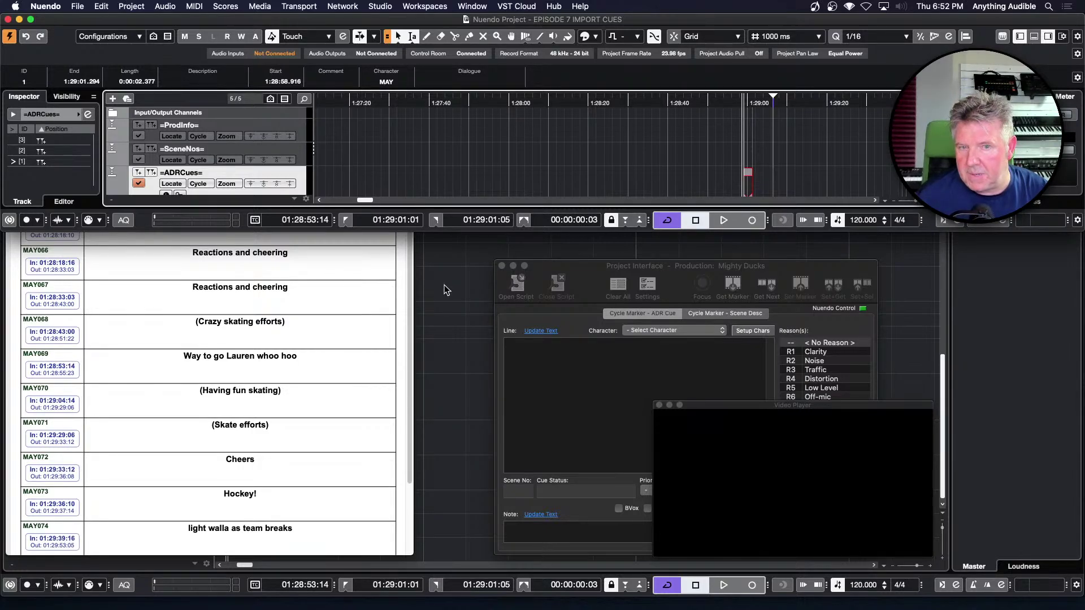
left_click(658, 328)
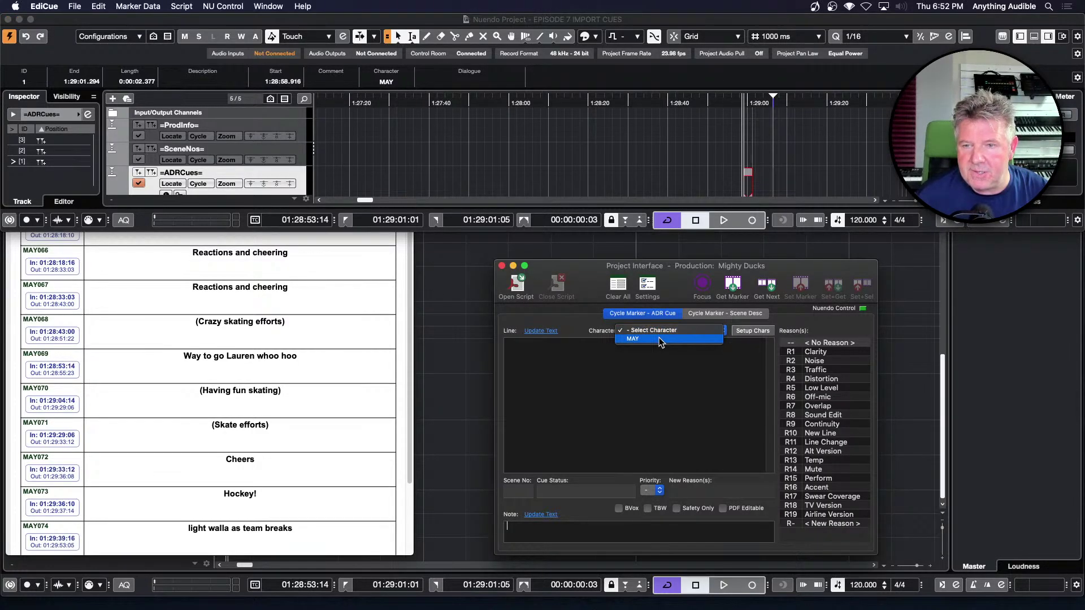
left_click(660, 340)
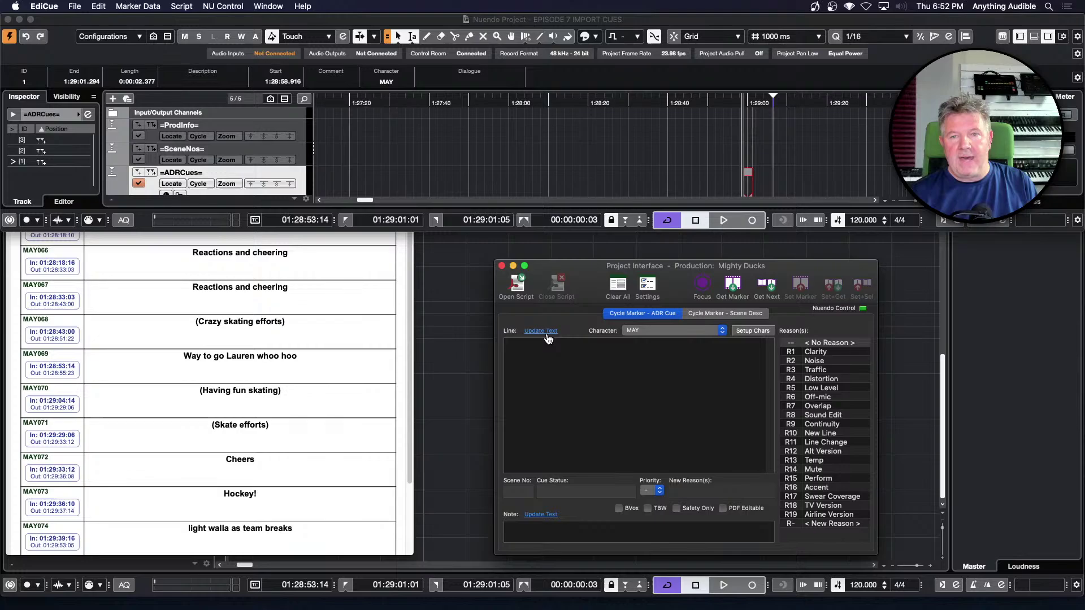
Step: Copy the MAY069 line from the actor's list PDF into the cue line, write it to the marker and get the next marker
left_click(327, 358)
left_click_drag(298, 357, 190, 359)
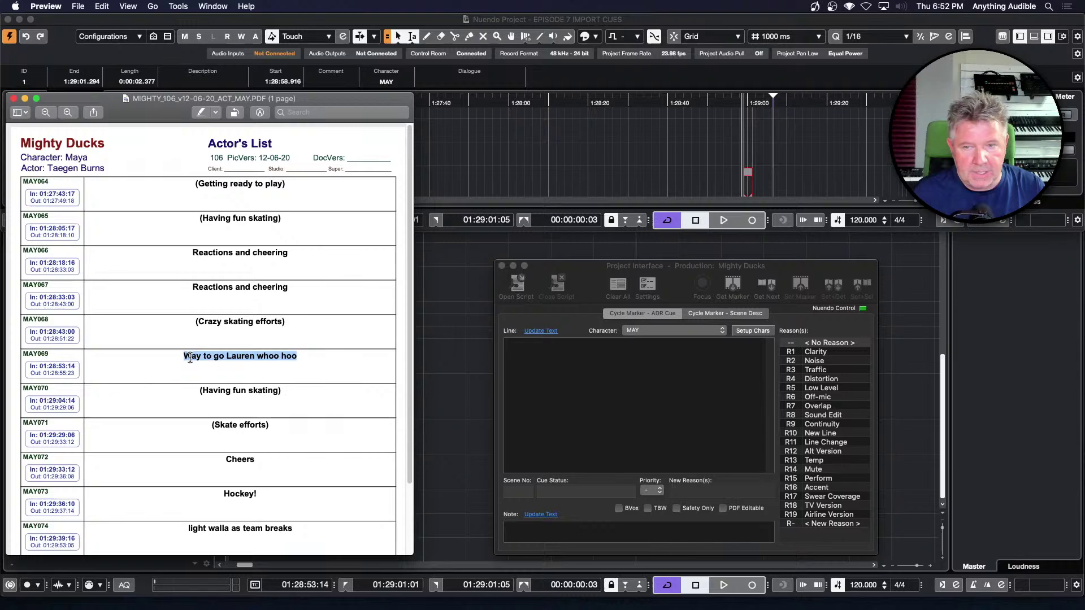
key("super+c")
left_click(539, 349)
key("super+v")
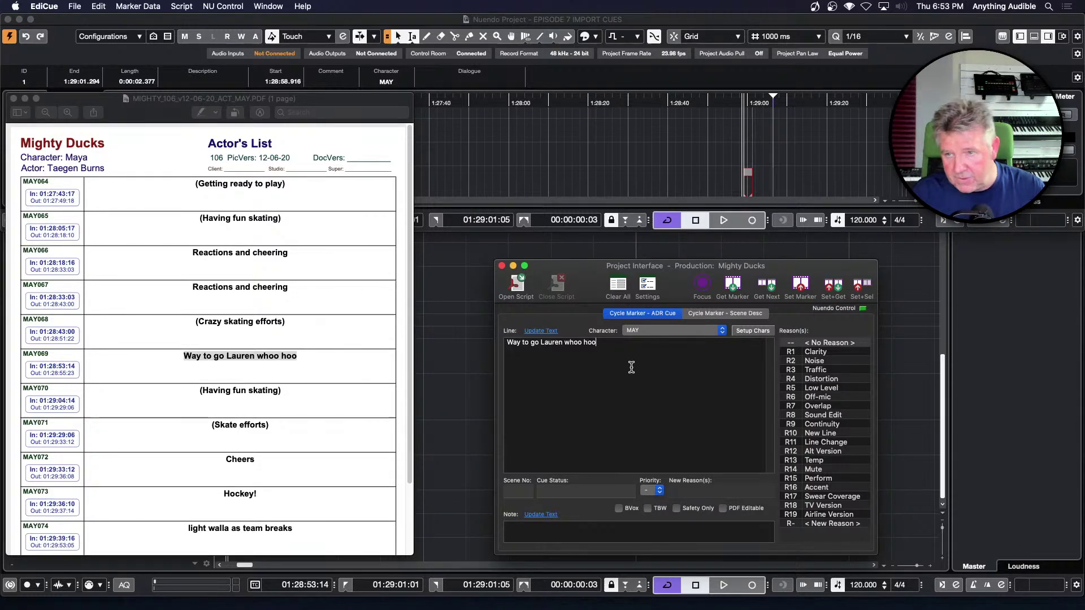
left_click(839, 289)
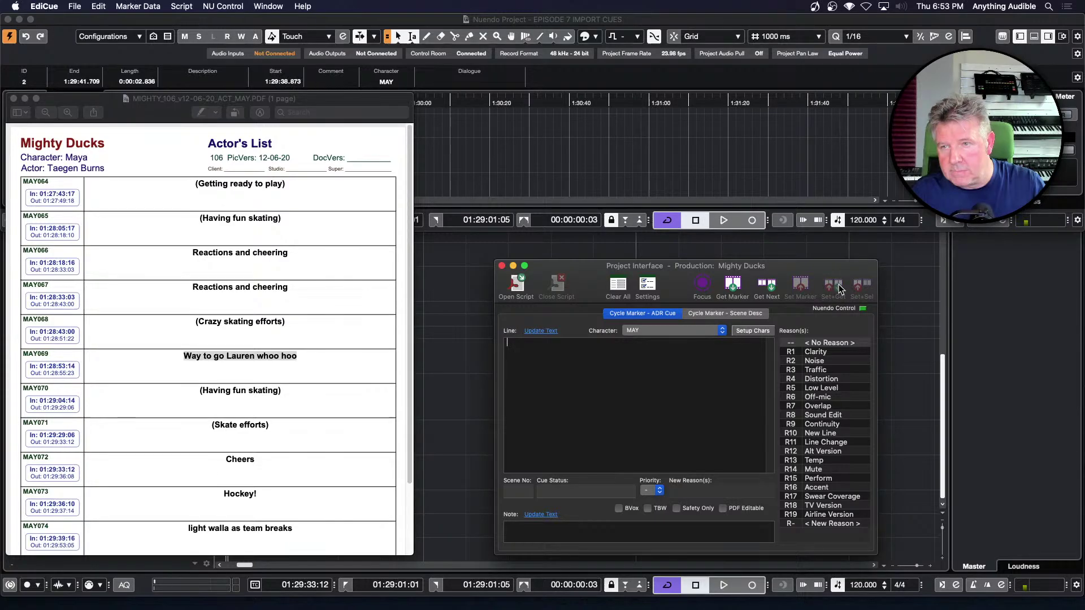
Step: Copy "Cheers" from cue MAY072 in the actor's list into the cue line, write it to the marker and get the next marker
left_click(258, 439)
left_click_drag(257, 461, 225, 460)
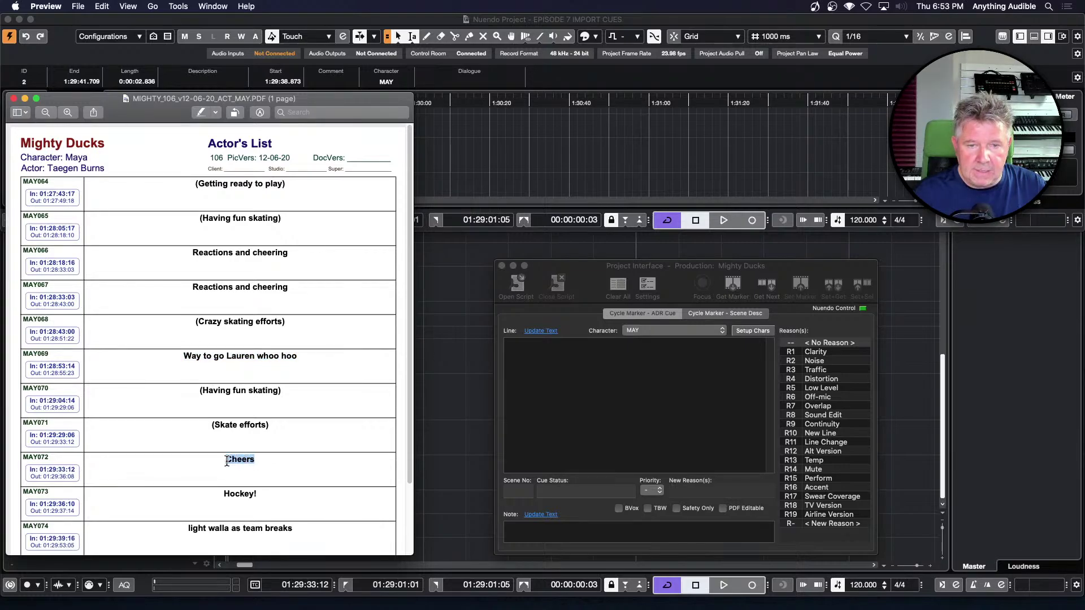
left_click(560, 366)
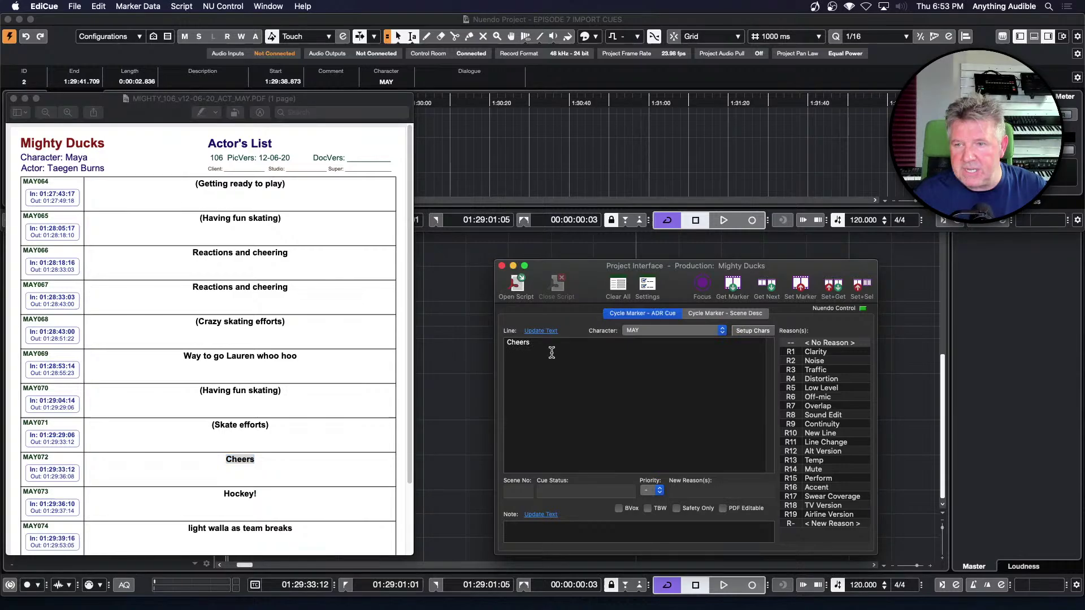
left_click(839, 289)
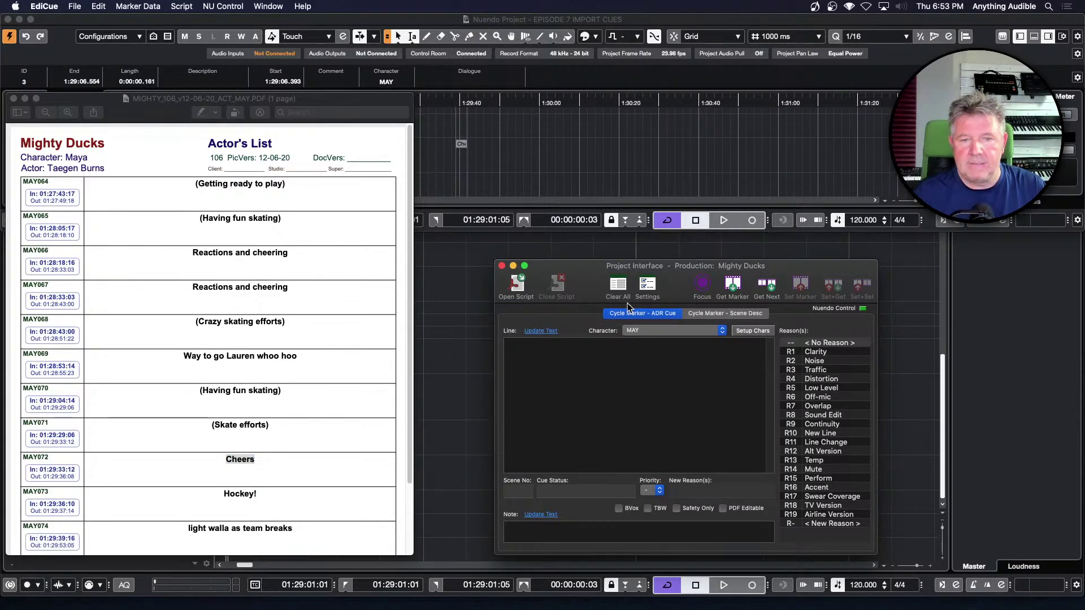
Step: Copy "Hockey!" from cue MAY073 in the actor's list into the cue line and write it to the current marker
left_click(263, 500)
left_click_drag(257, 493, 225, 495)
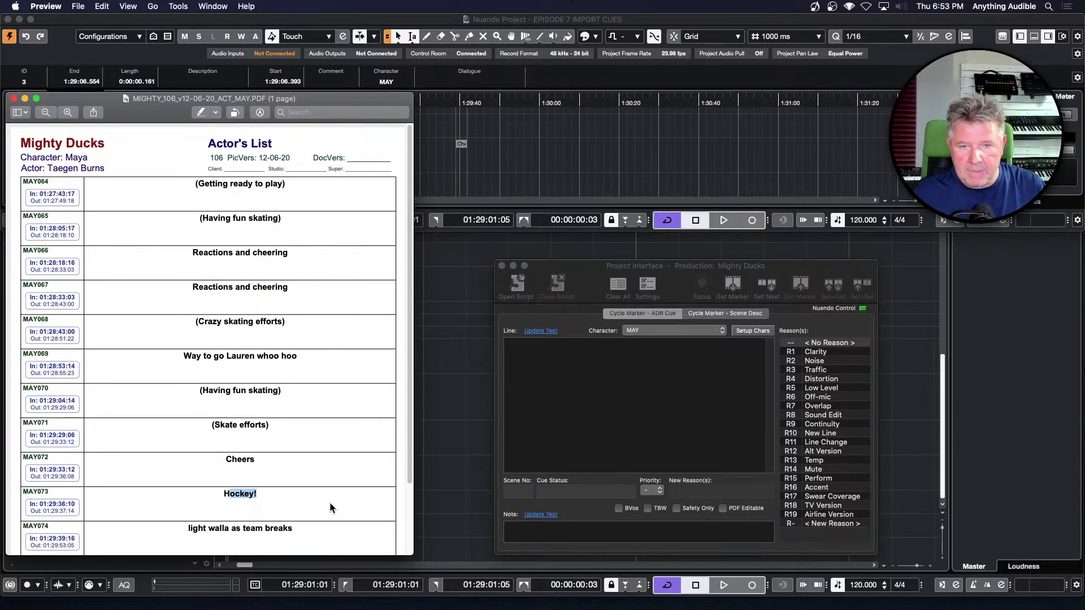
left_click(285, 499)
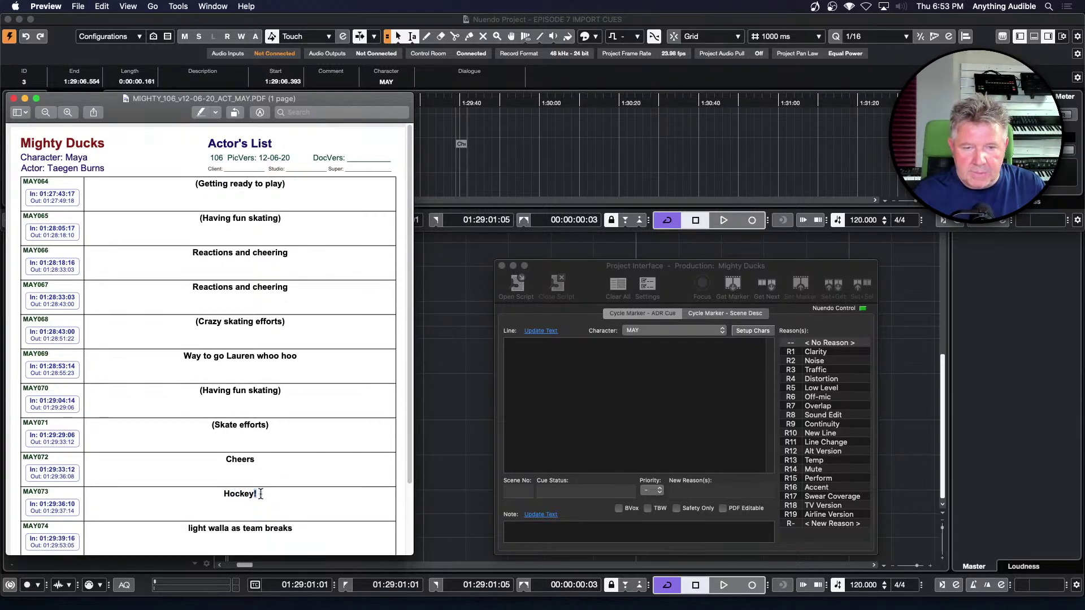
left_click_drag(256, 494, 226, 495)
key("super+c")
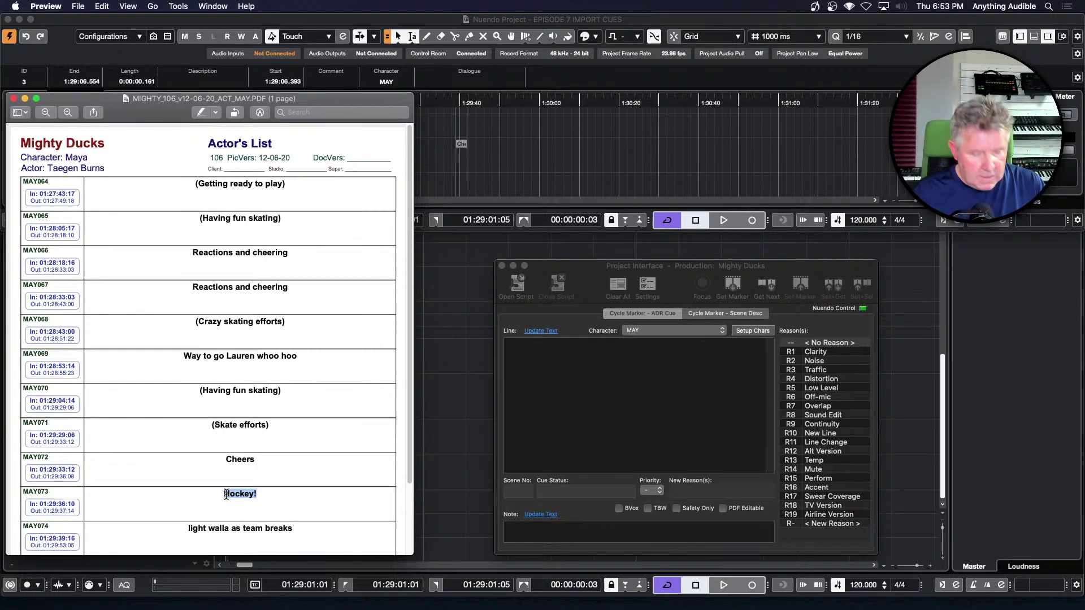
left_click(662, 356)
key("super+v")
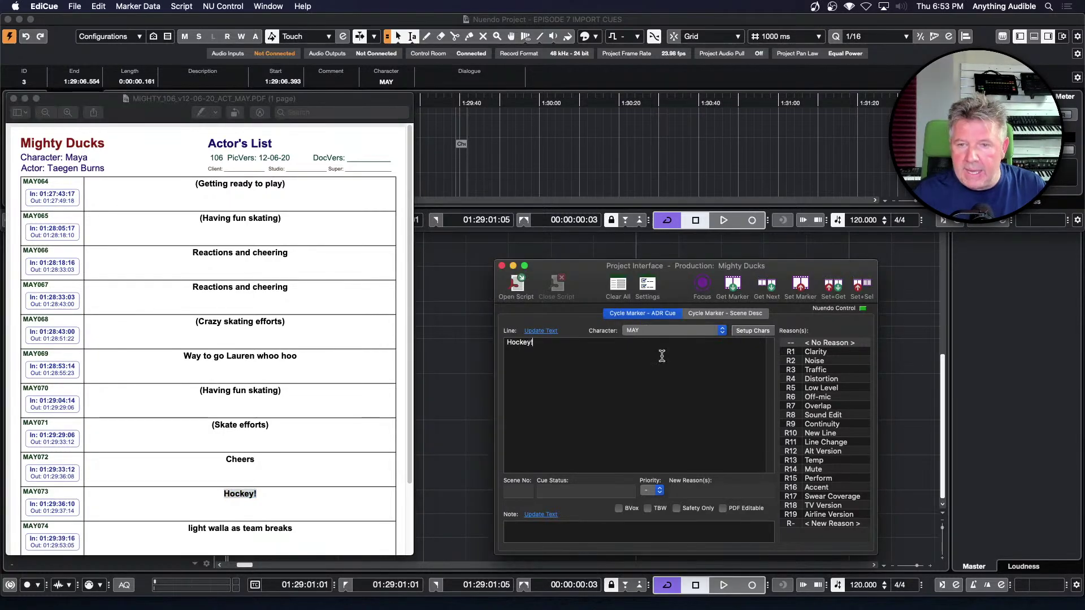
left_click(804, 286)
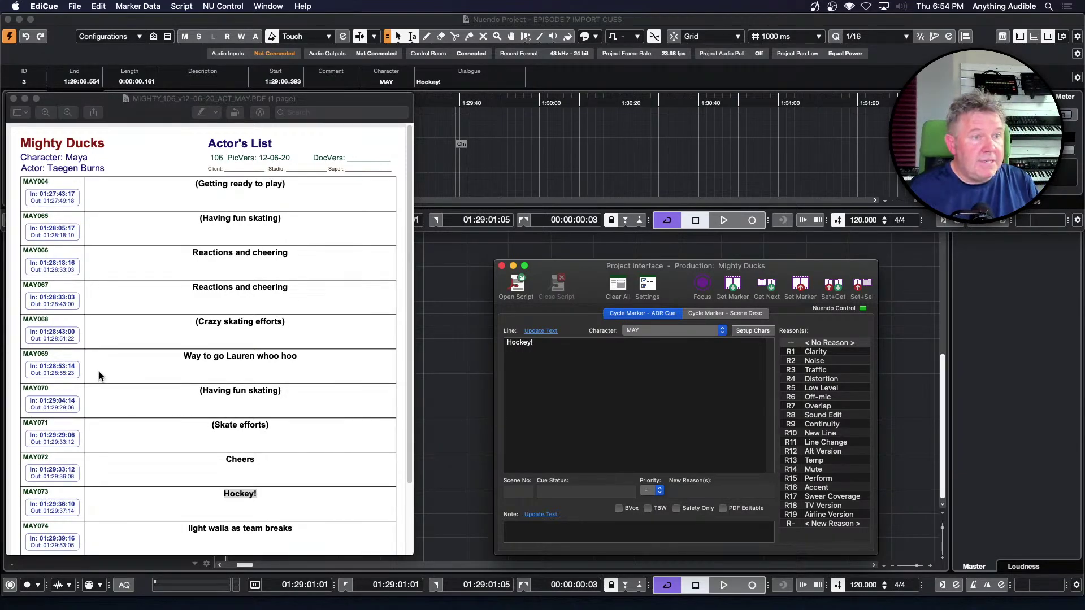
Step: Close the actor's list PDF and bring Nuendo's Markers window into view with the =ADRCues= marker track chosen
left_click(14, 98)
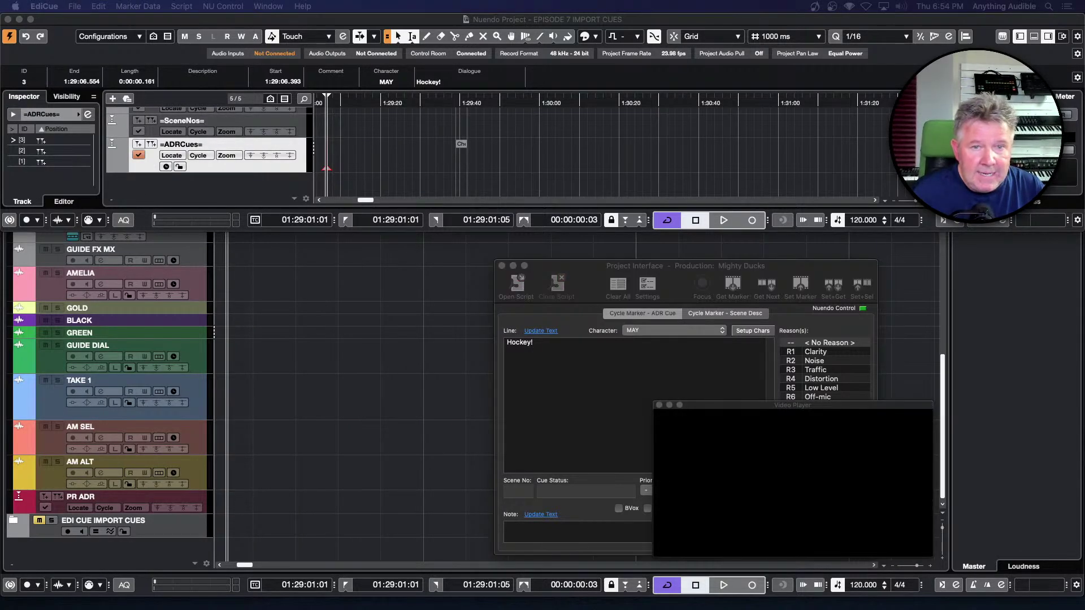
left_click_drag(0, 195, 551, 207)
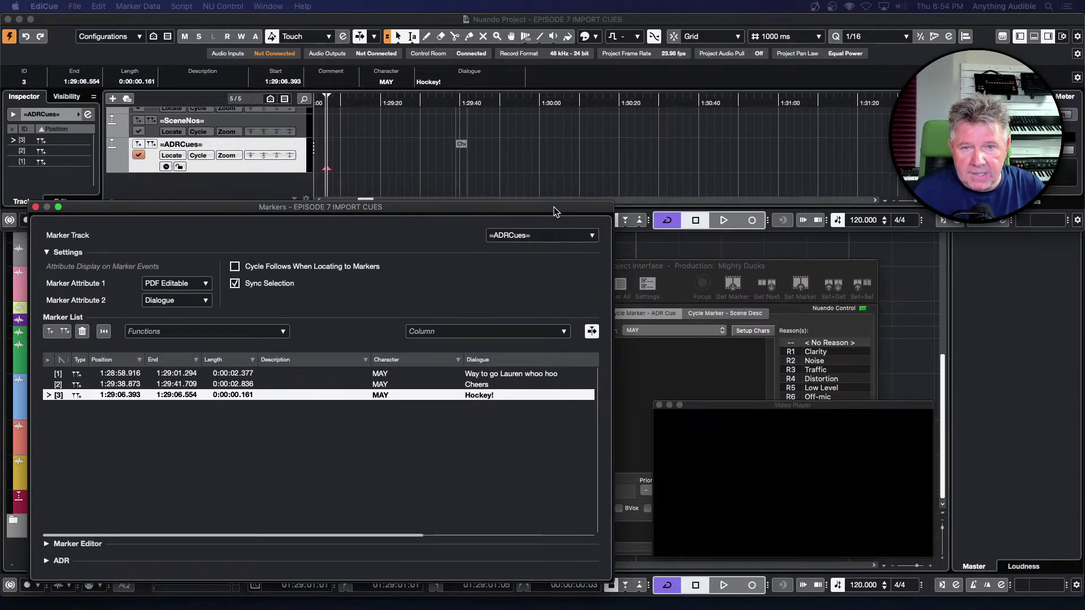
left_click(553, 236)
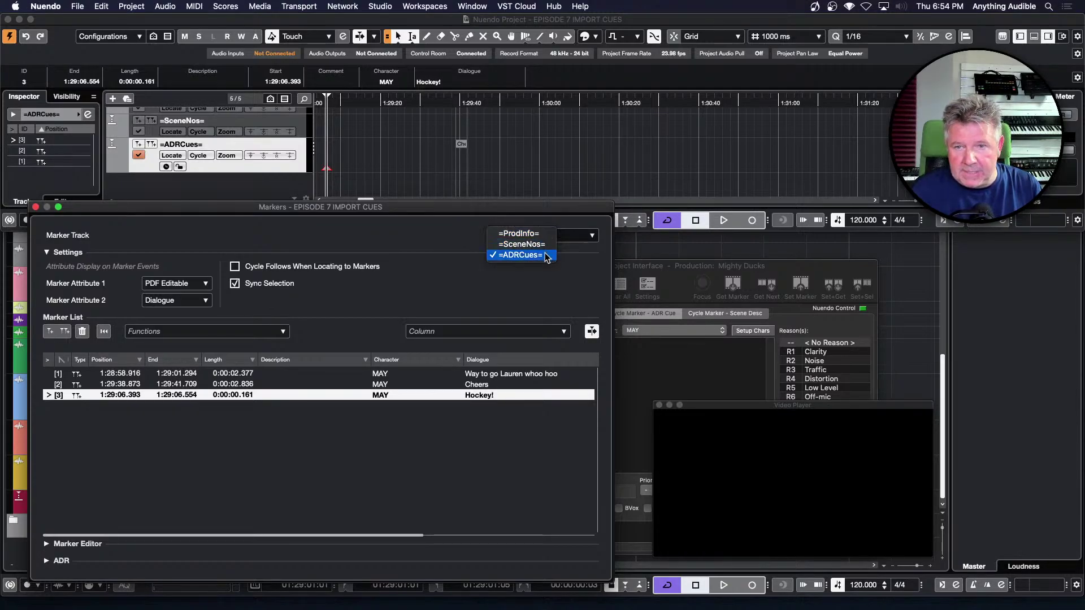
left_click(547, 256)
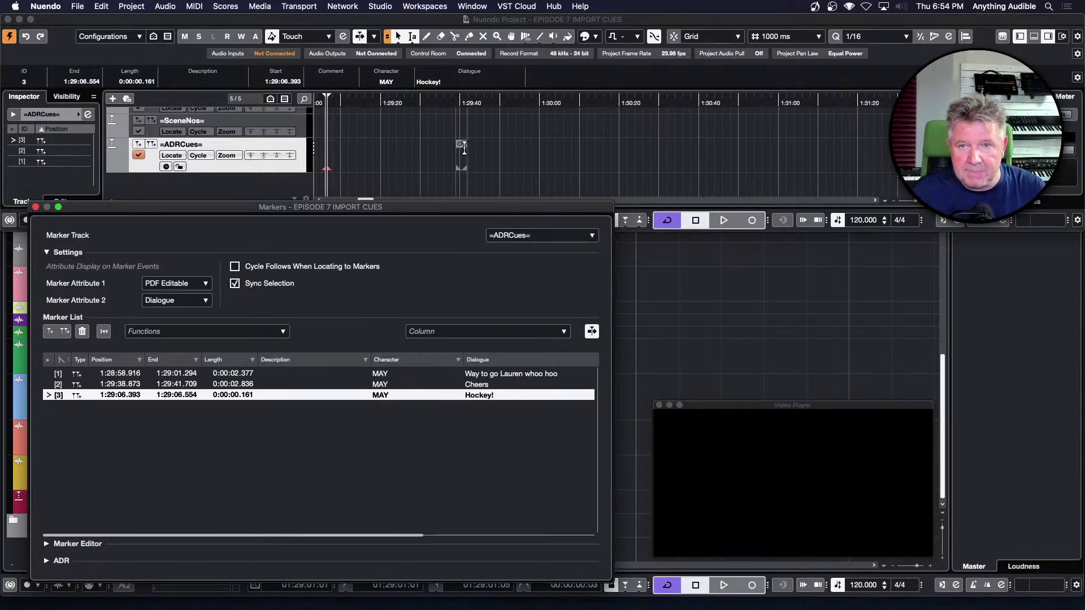
Step: Select the Cheers marker on the =ADRCues= timeline and examine the dialogue text displayed on the cue markers
left_click(462, 145)
key("h")
key("h")
key("h")
key("h")
key("h")
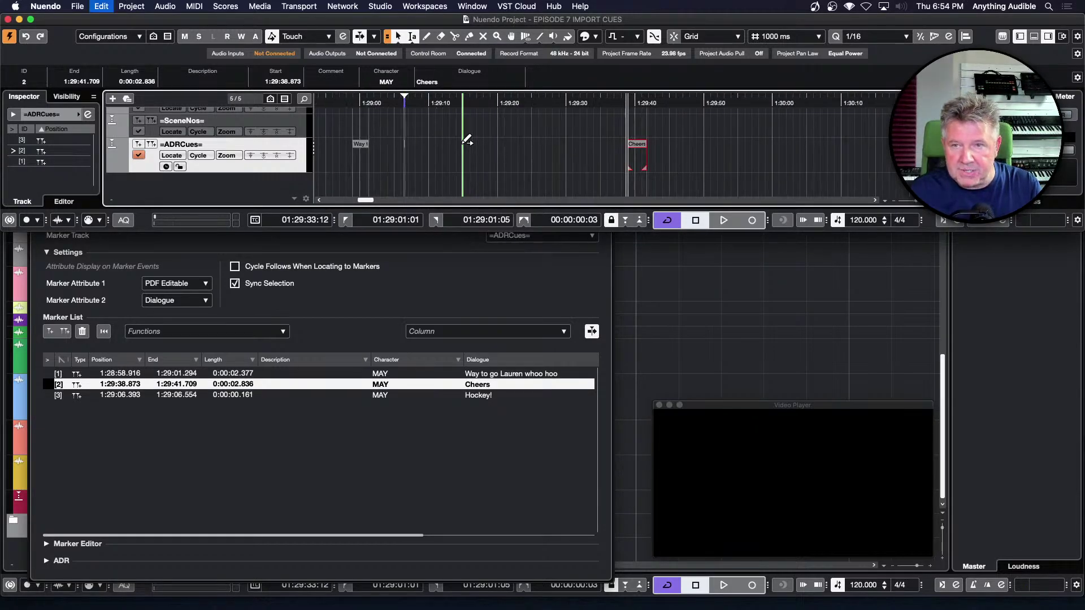
key("g")
key("g")
key("g")
key("g")
key("g")
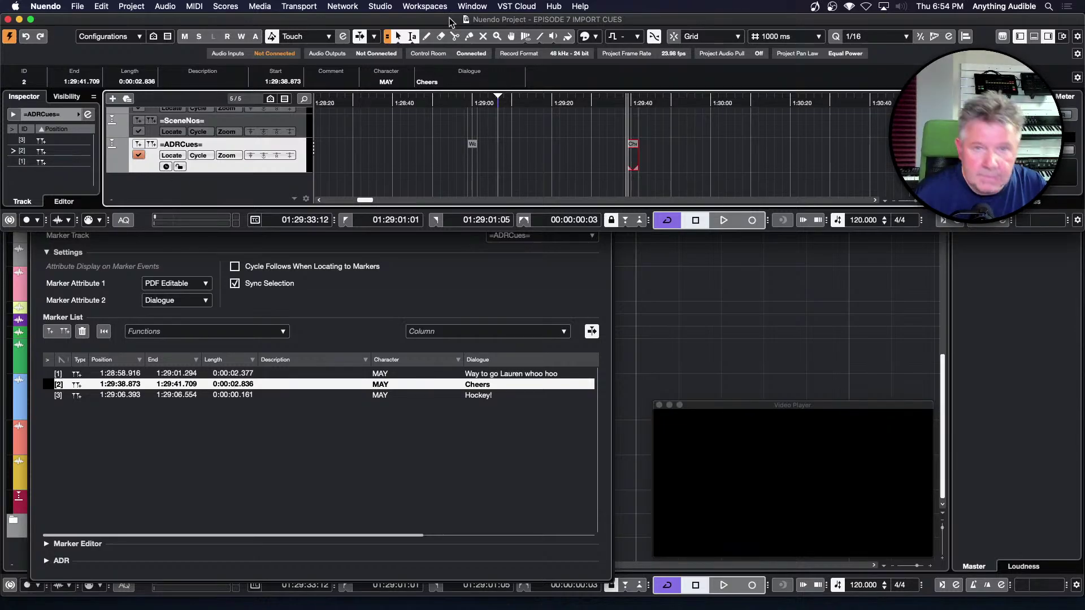
Step: Activate the Episode 7-Export To EdiCue Sample project and examine the cue markers along its =ADRCues= track
key("super+grave")
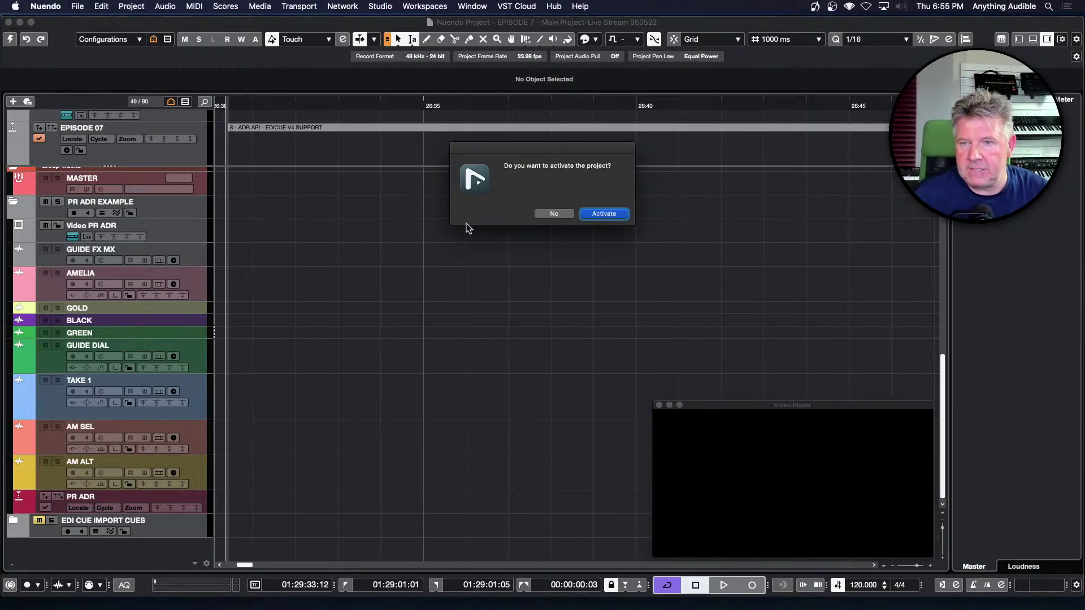
left_click(603, 213)
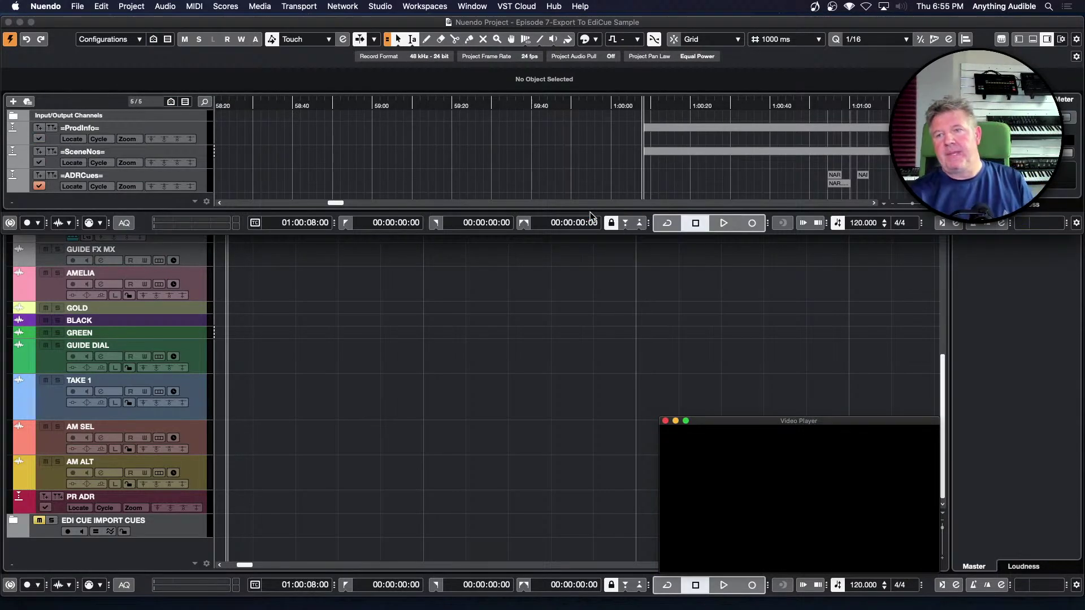
scroll(589, 173, "right", 10)
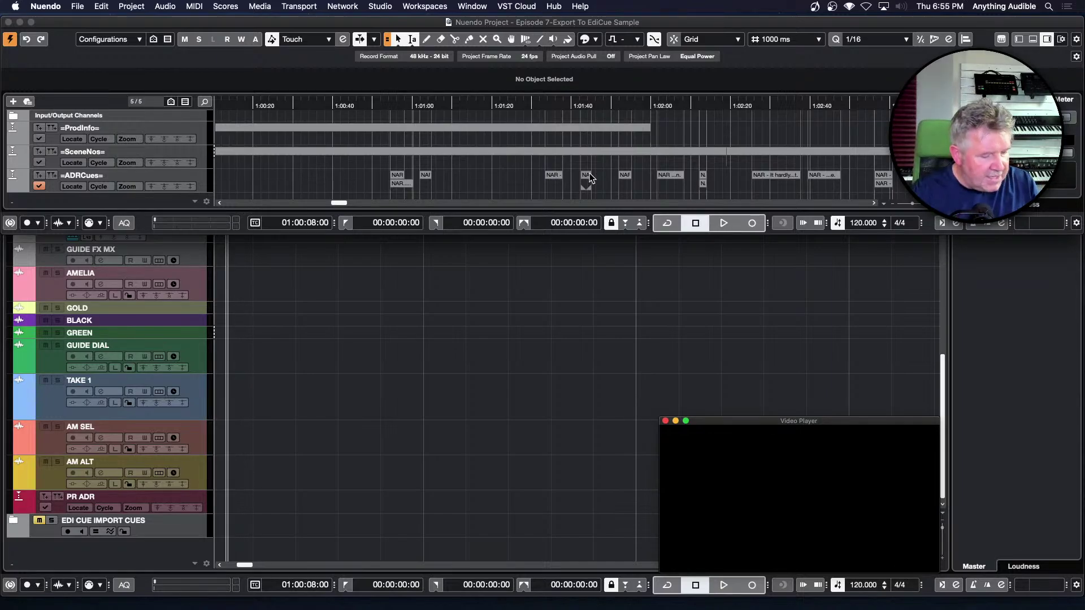
key("space")
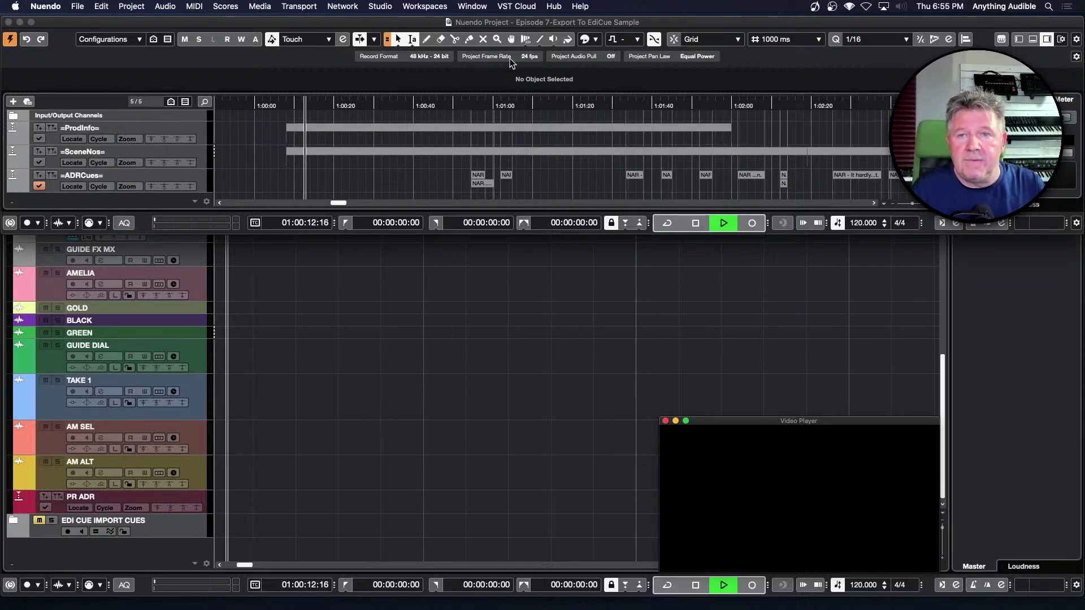
left_click(434, 24)
key("space")
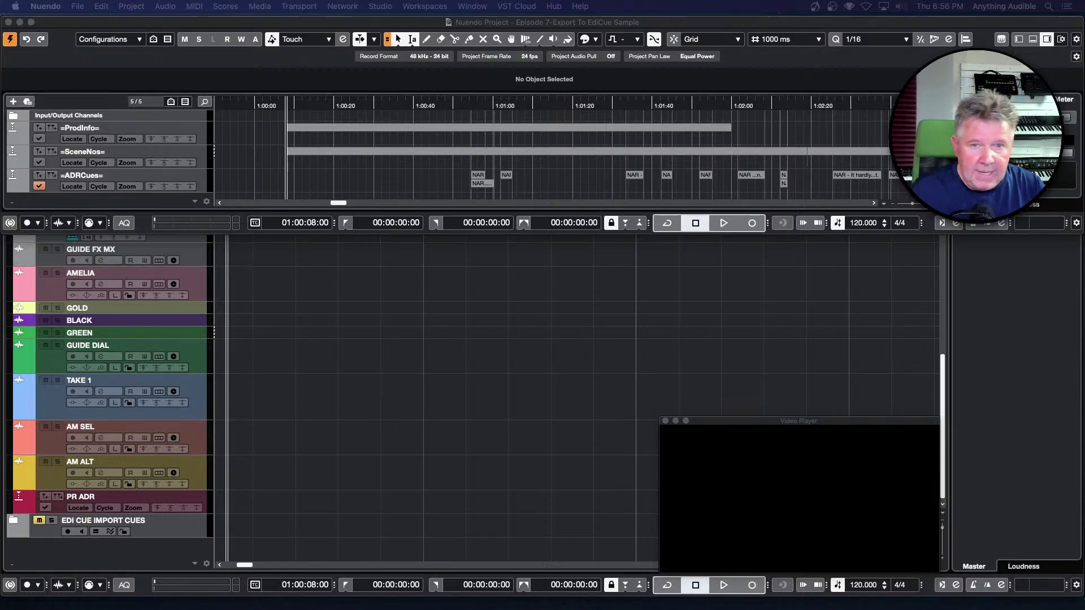
Step: Show the Markers window for the =ADRCues= track, look through the listed cues and close the window
mouse_move(223, 224)
left_mouse_down()
mouse_move(480, 225)
mouse_move(225, 220)
left_mouse_up()
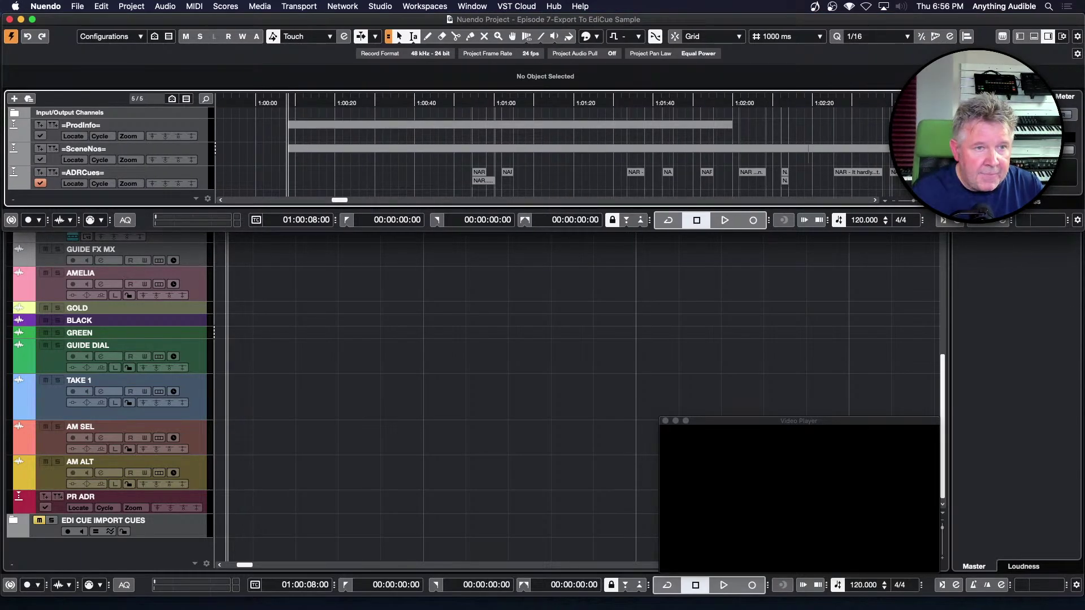
key("super+m")
mouse_move(313, 269)
left_mouse_down()
mouse_move(478, 232)
mouse_move(465, 220)
left_mouse_up()
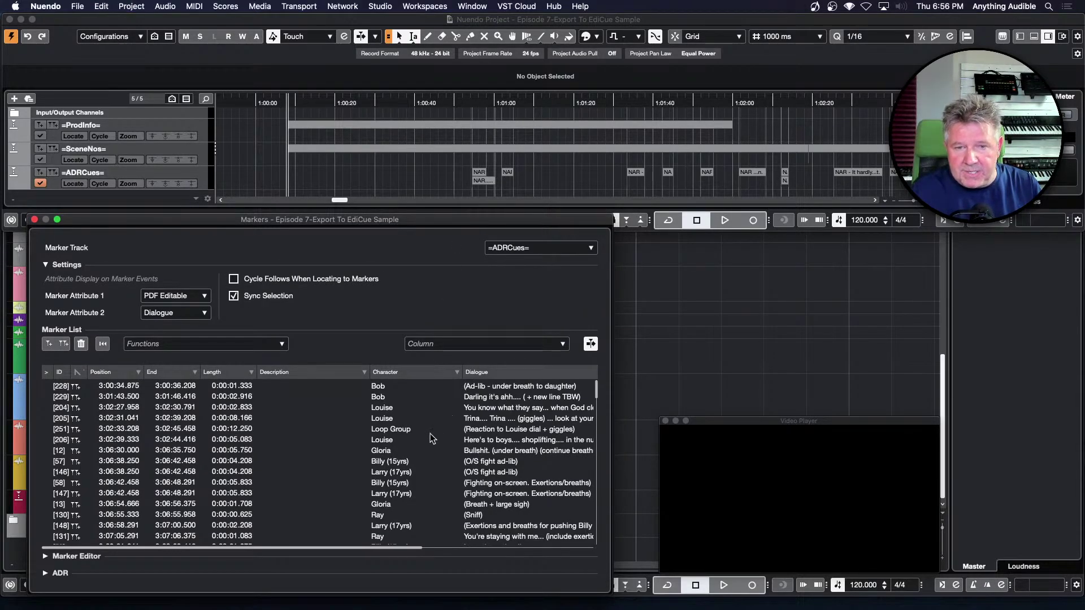
scroll(424, 445, "down", 5)
scroll(424, 446, "up", 10)
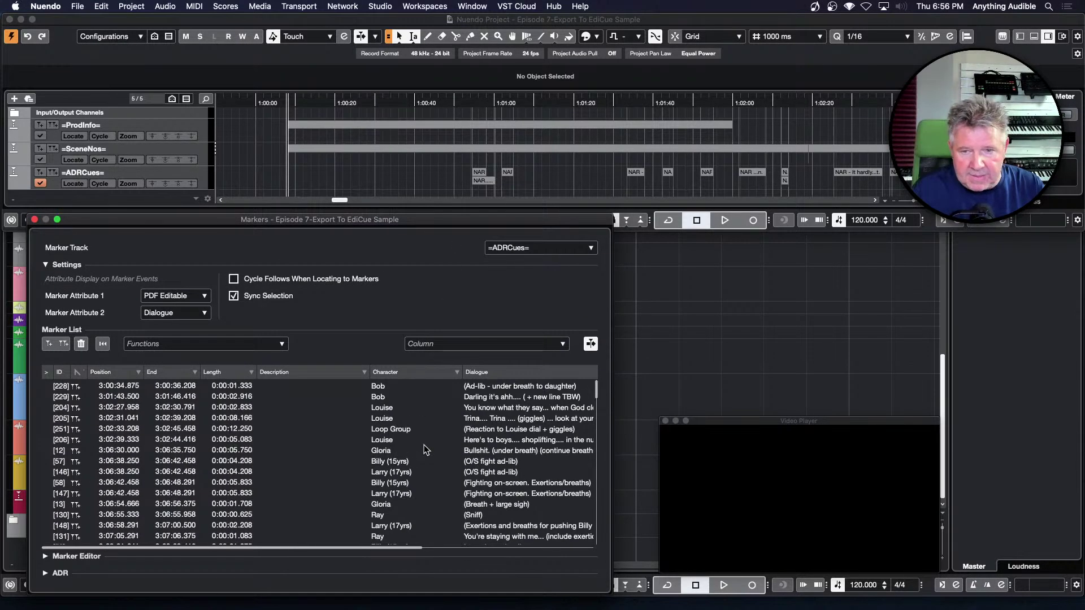
double_click(125, 218)
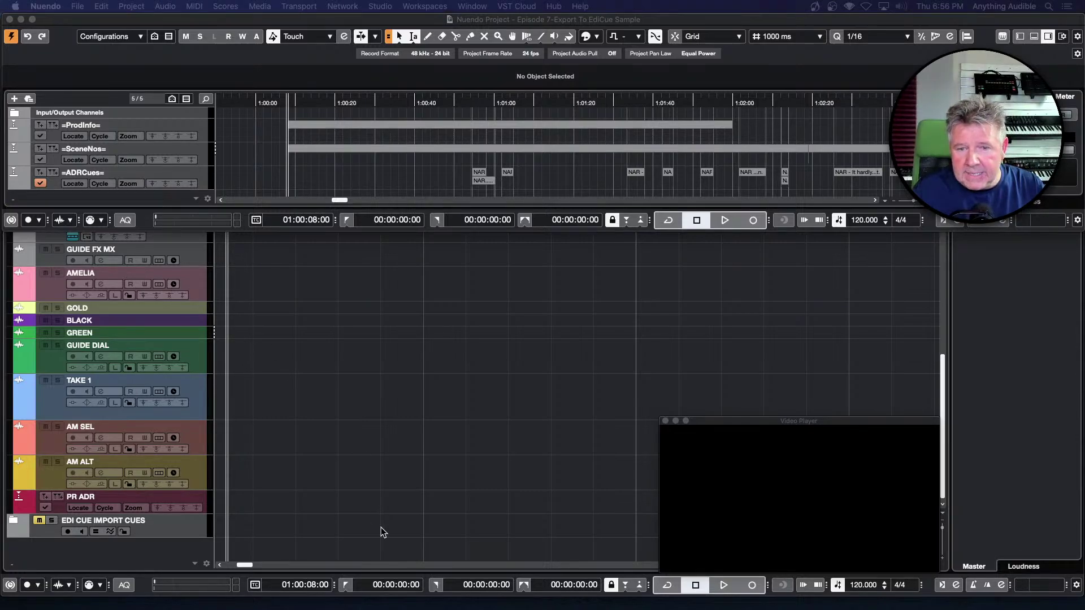
Step: Switch to EdiCue, close its Project Interface and show the main EdiCue window
mouse_move(436, 608)
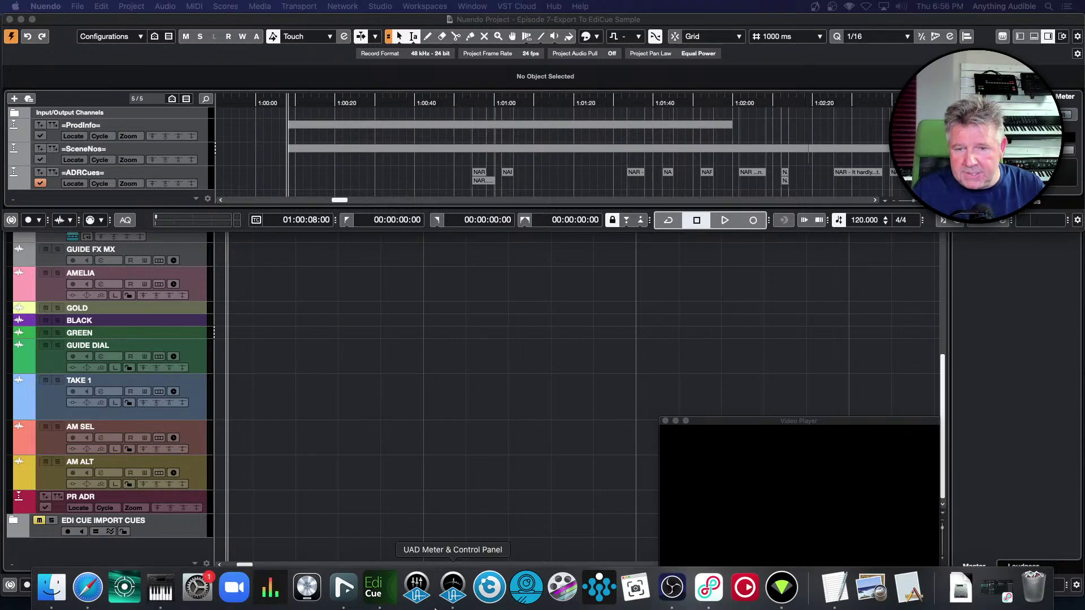
left_click(373, 588)
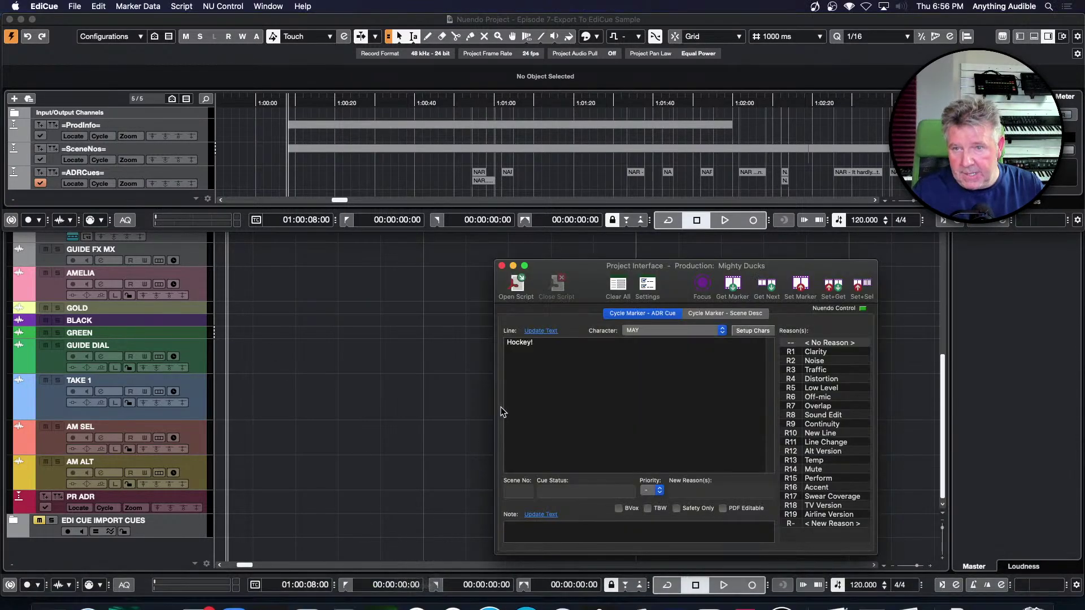
left_click(503, 266)
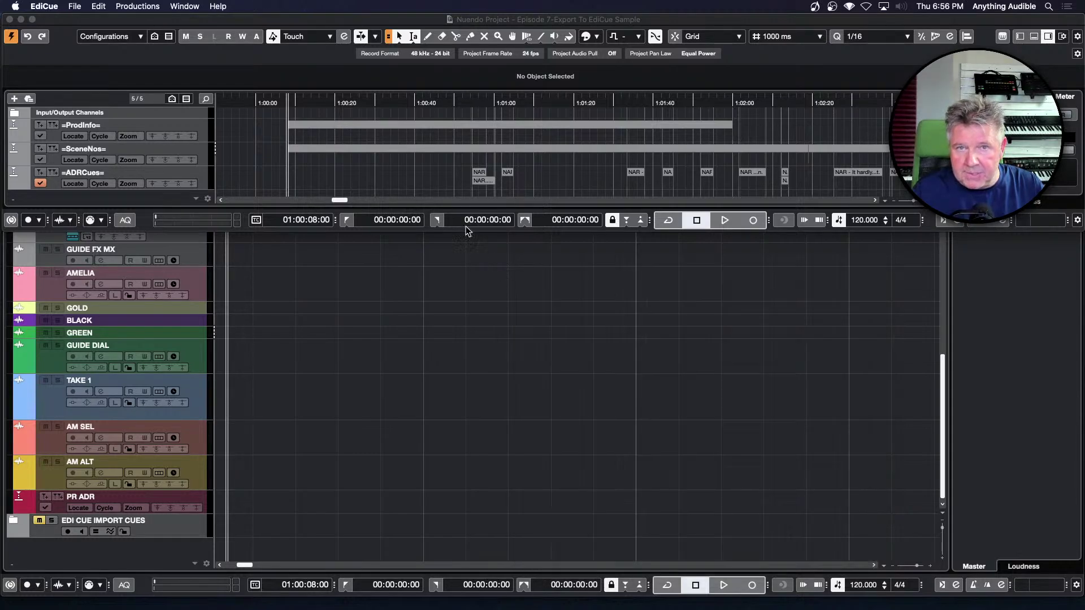
left_click(187, 6)
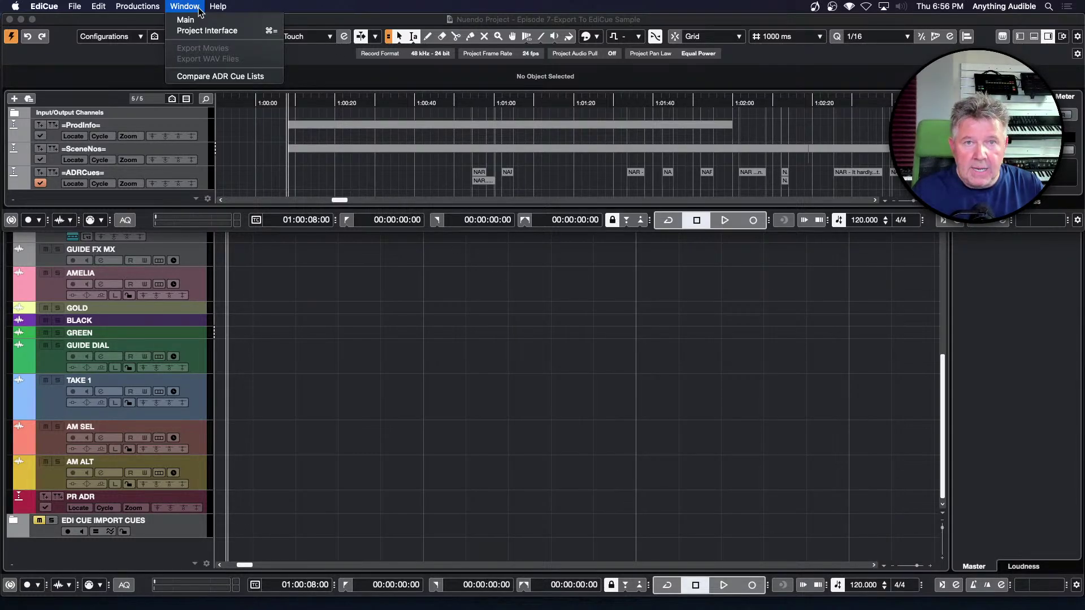
left_click(201, 21)
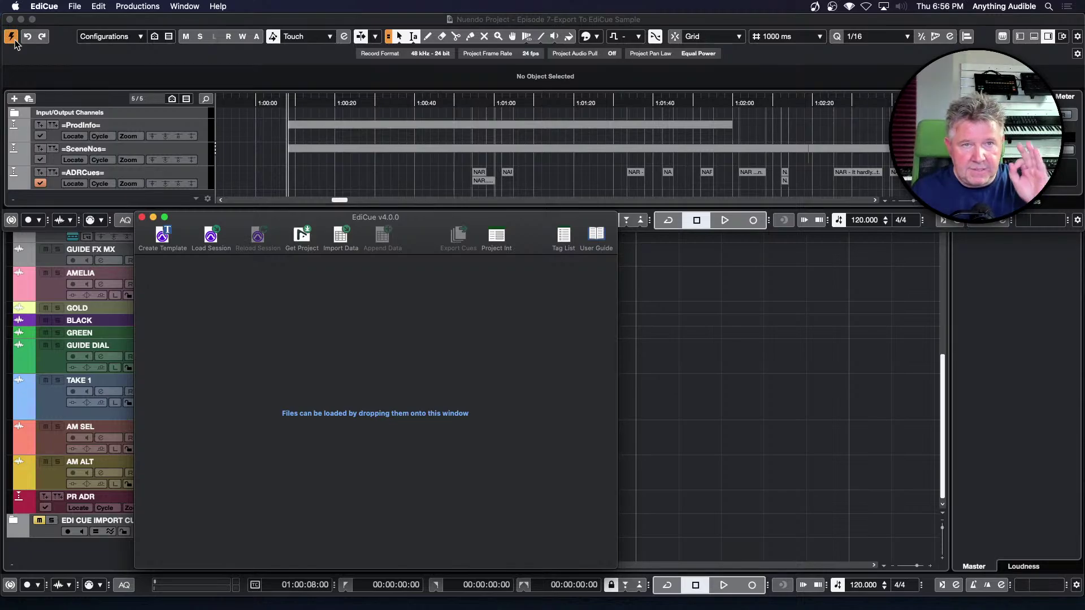
Step: Get the active Nuendo project's cue data into EdiCue using the existing production Anything Happens
left_click(308, 234)
left_click(323, 281)
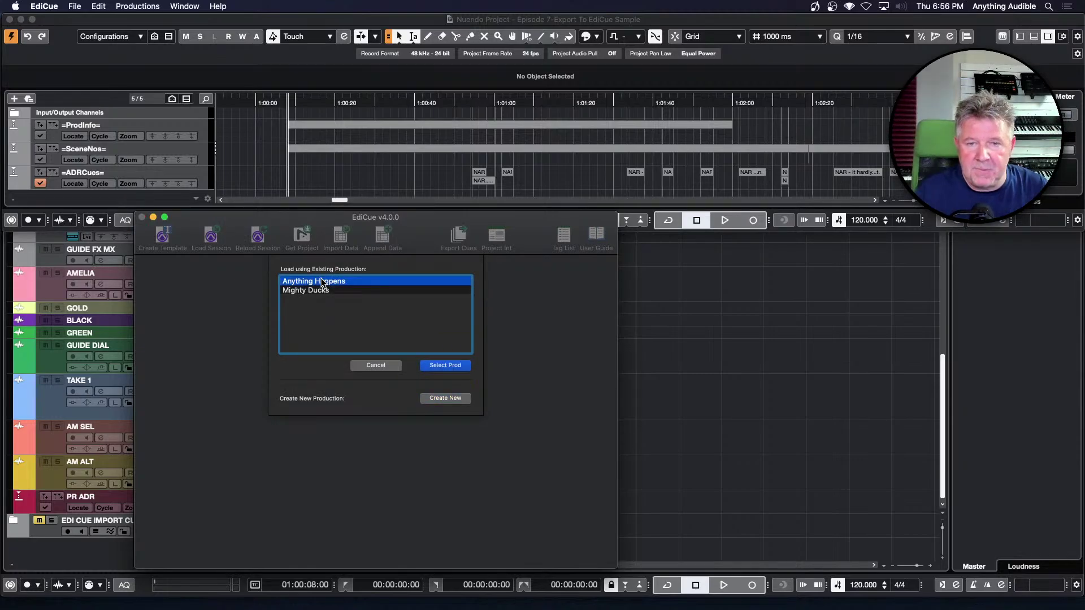
left_click(446, 365)
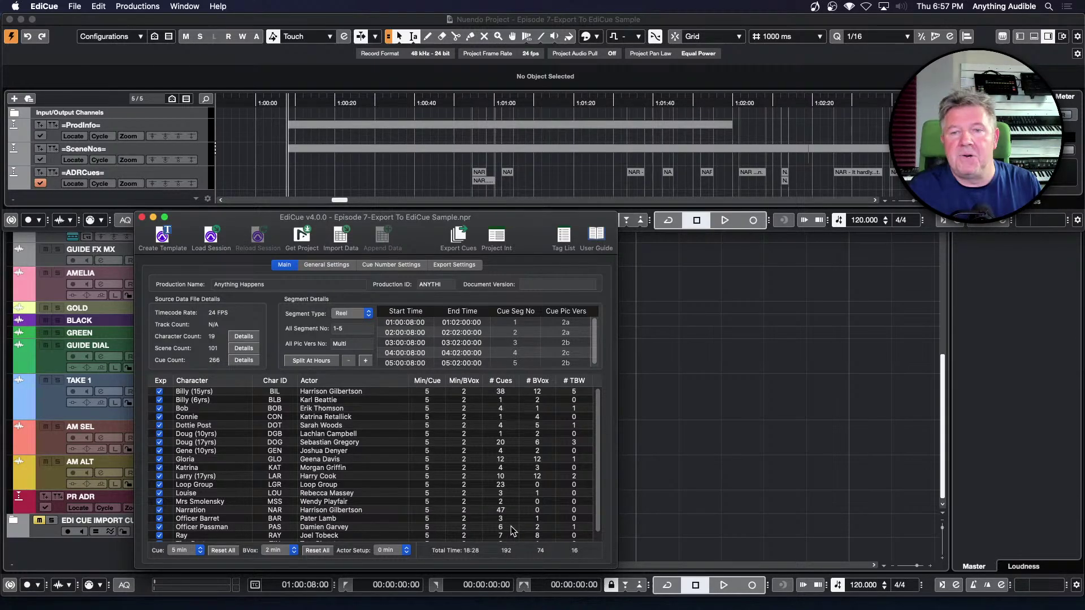
Step: Examine EdiCue's export settings for the ADR cue PDF layouts, close its main window and return to Nuendo
left_click(452, 266)
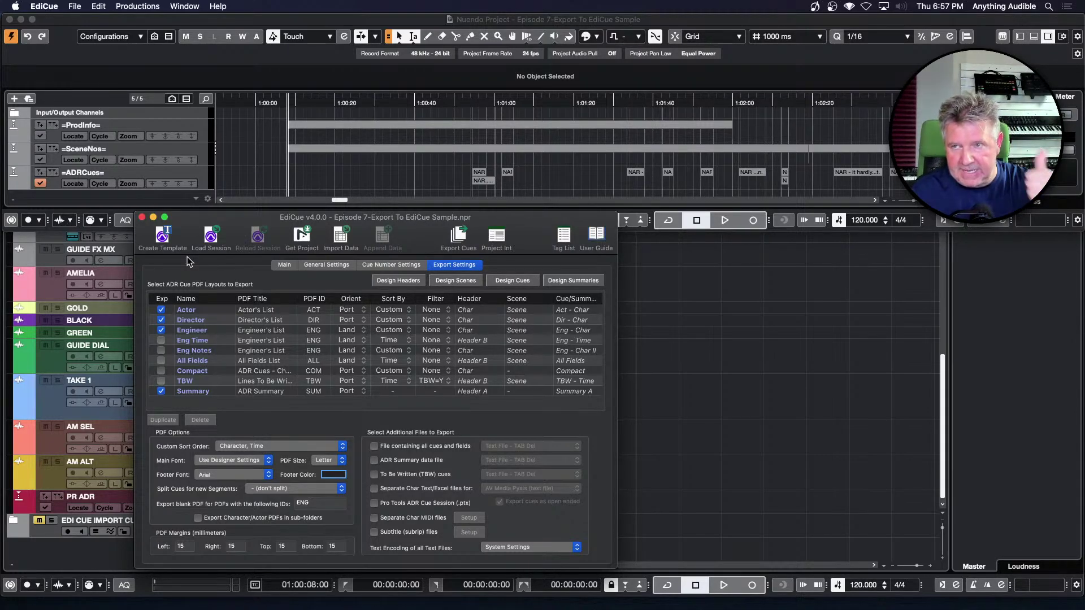
left_click(142, 218)
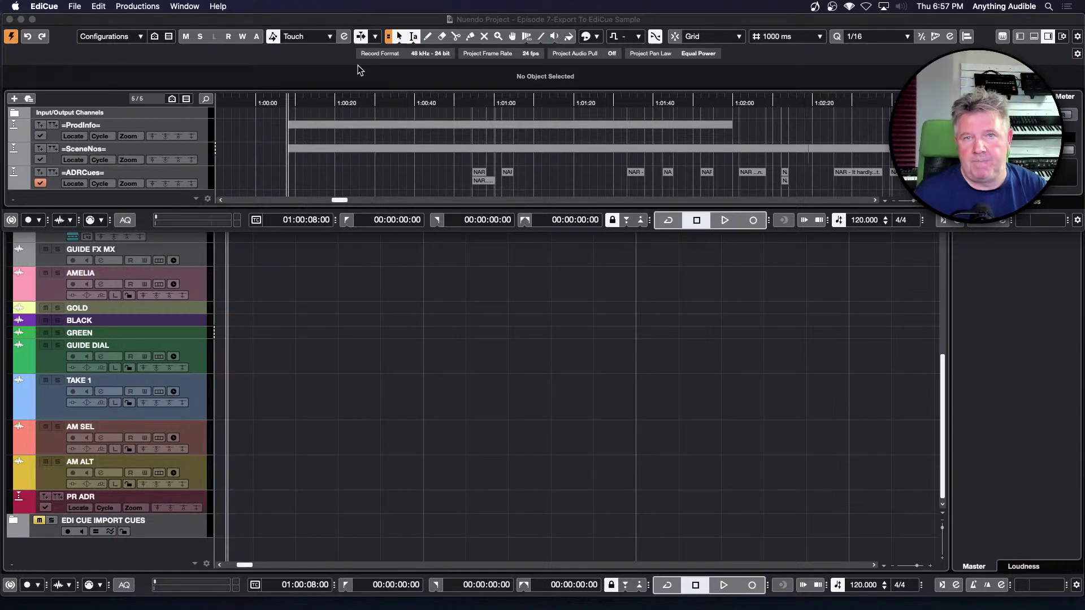
left_click(367, 22)
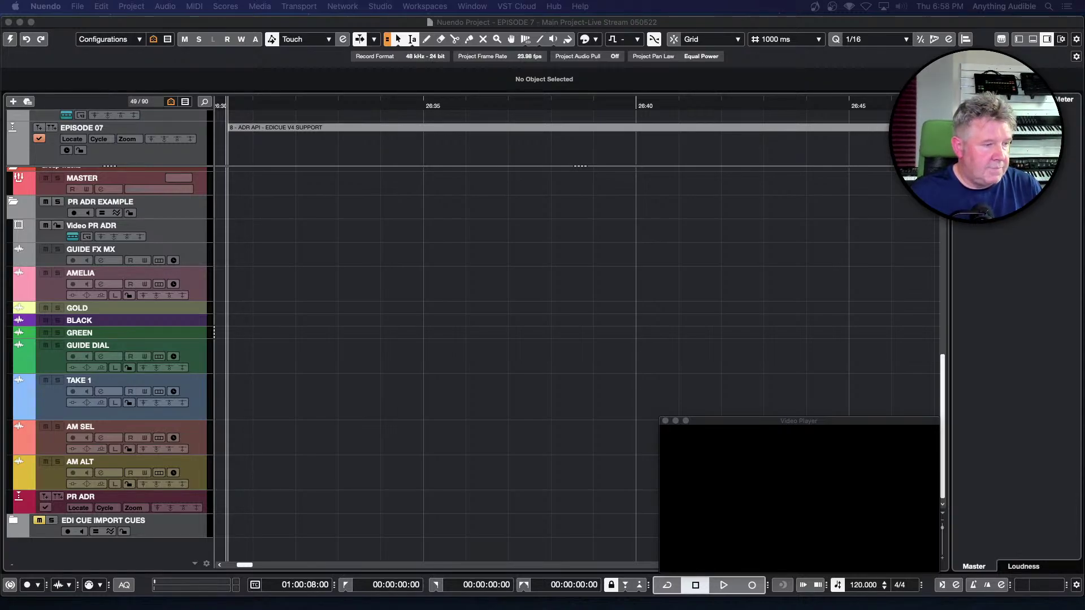
Step: Bring the EPISODE 7 - Main Project-Live Stream 050522 project forward and activate it
key("space")
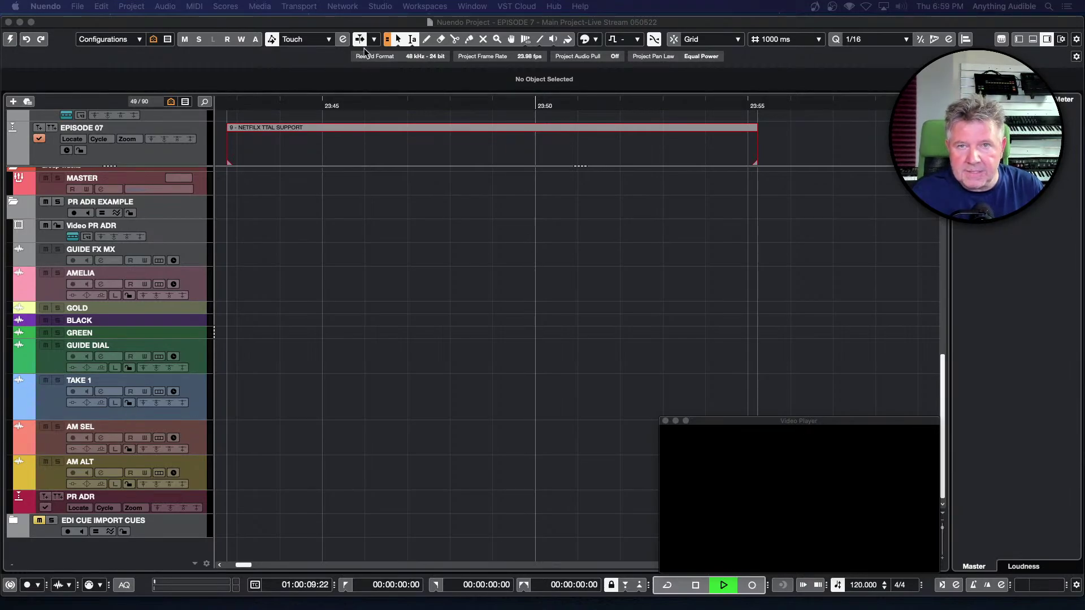
left_click(364, 24)
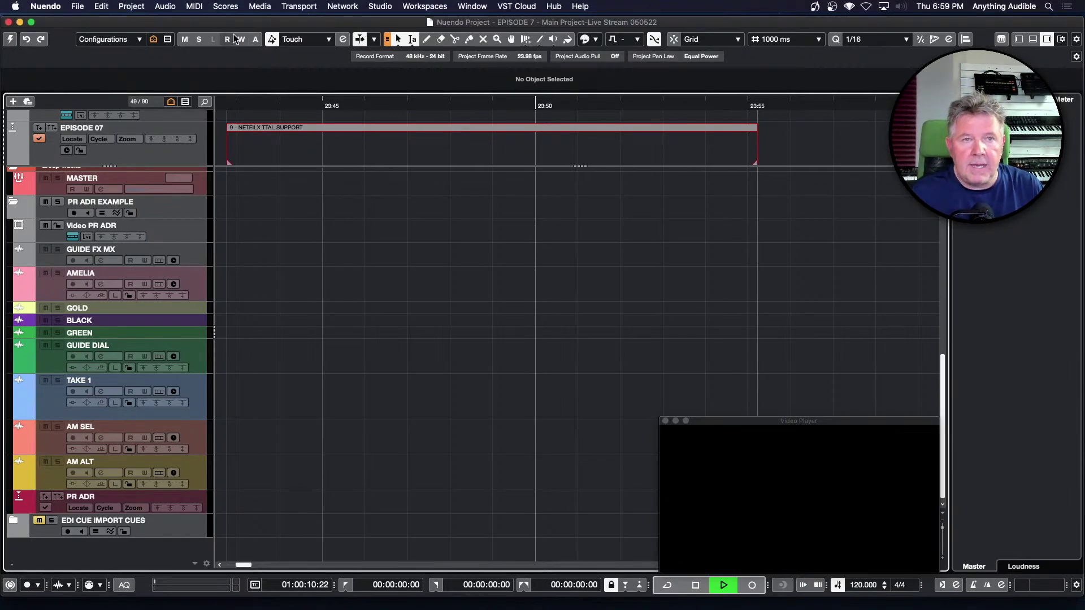
left_click(9, 39)
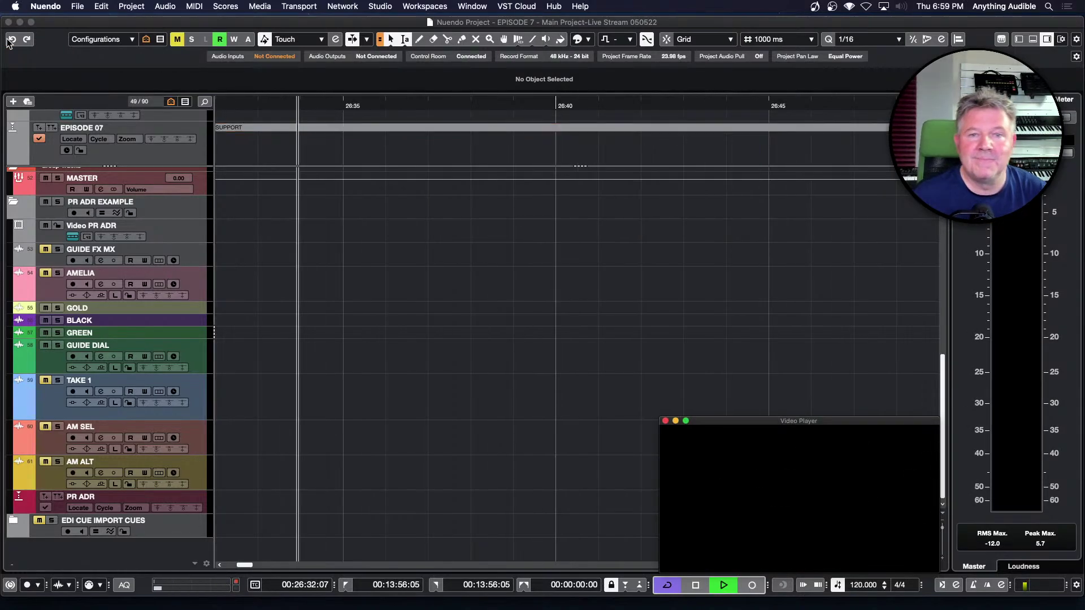
Step: Stop playback and locate the project cursor to marker 9 - NETFILX TTAL SUPPORT on the EPISODE 07 track
key("space")
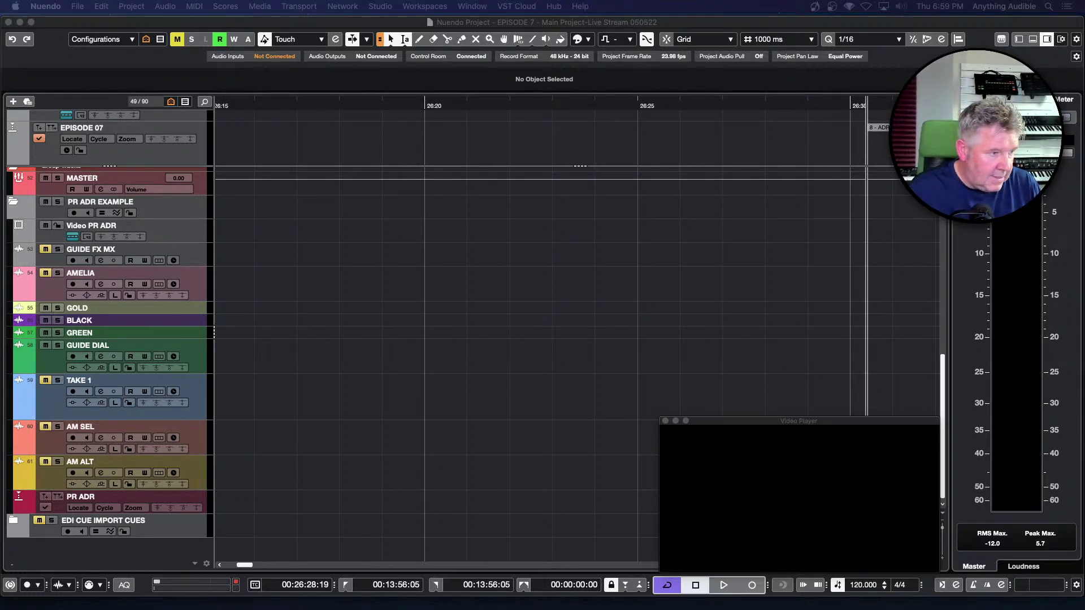
key("shift+b")
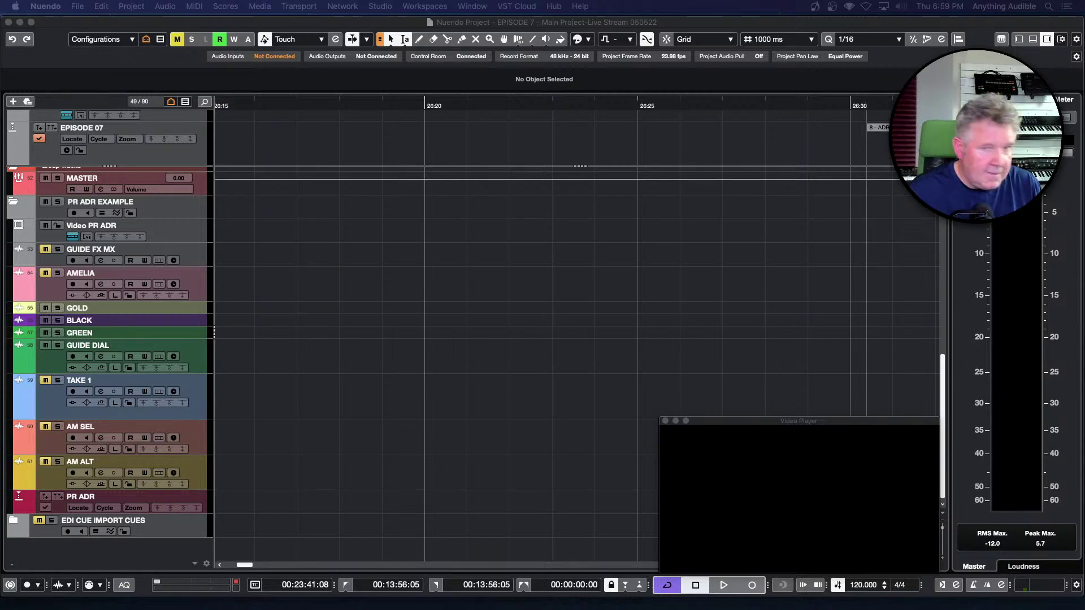
key("space")
key("space")
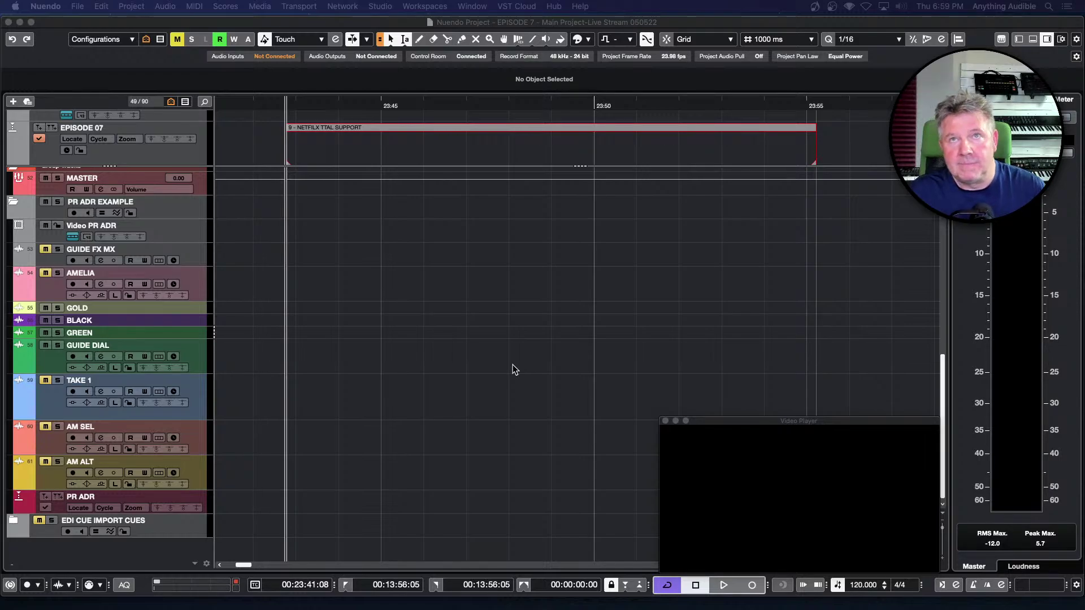
Step: Start a TTAL import of the file meridian_dialog_list.ttal and proceed to its import options
left_click(78, 7)
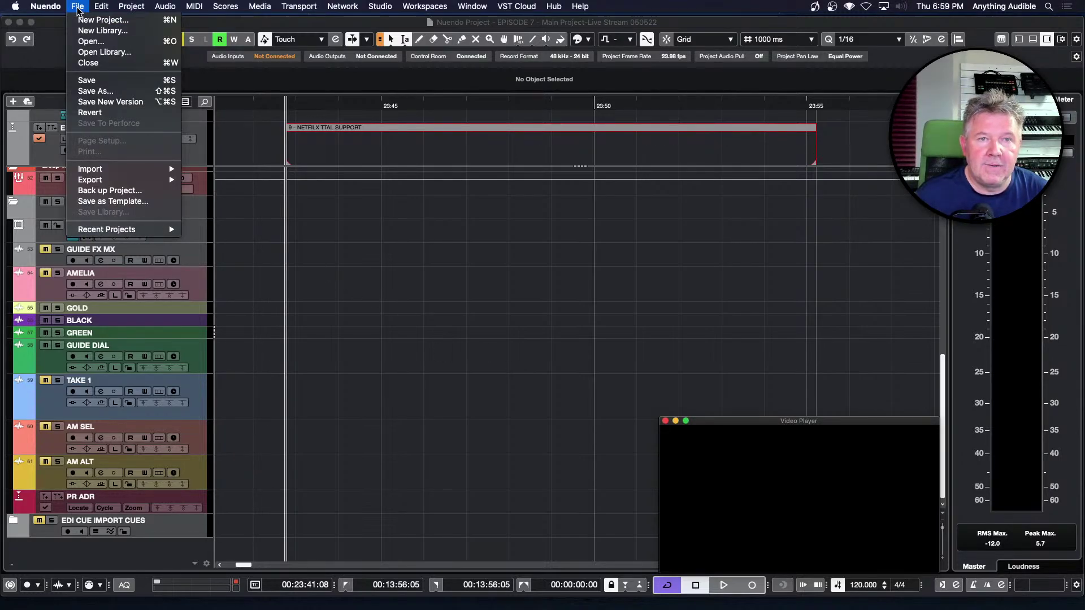
mouse_move(93, 171)
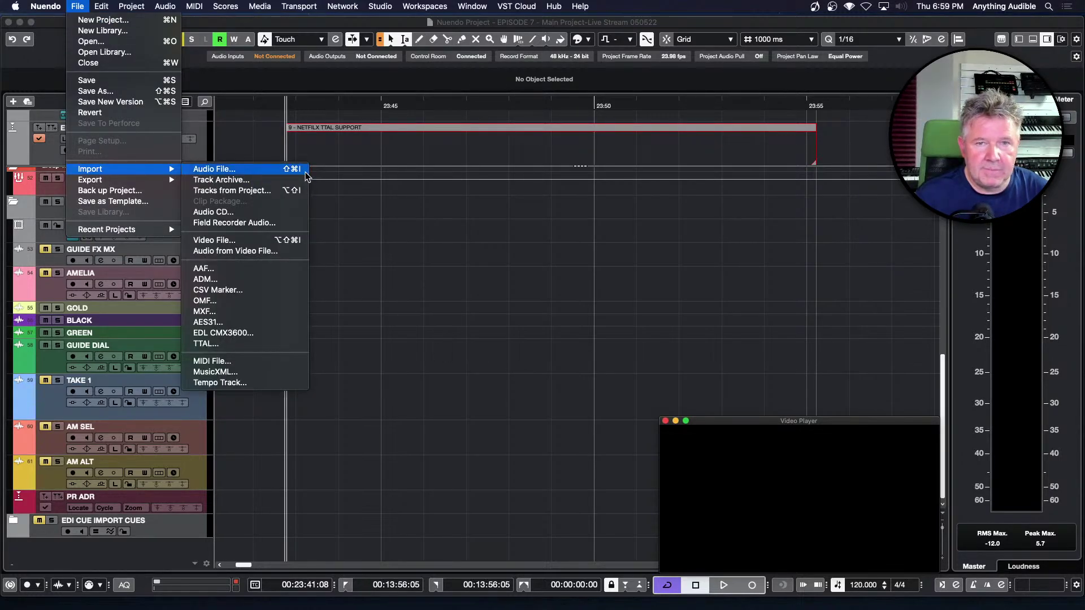
left_click(290, 346)
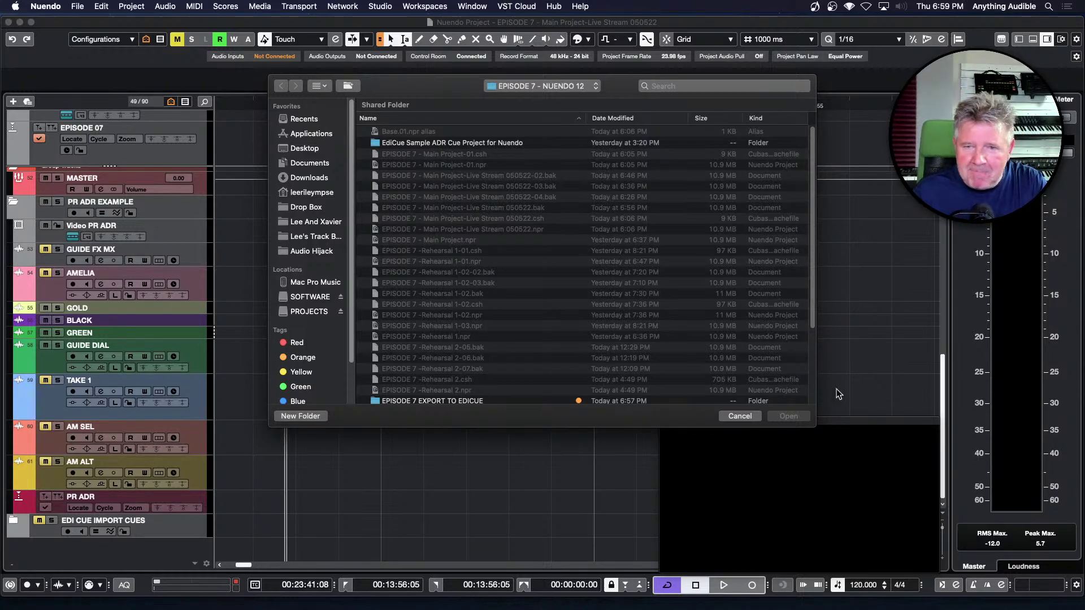
scroll(549, 314, "down", 5)
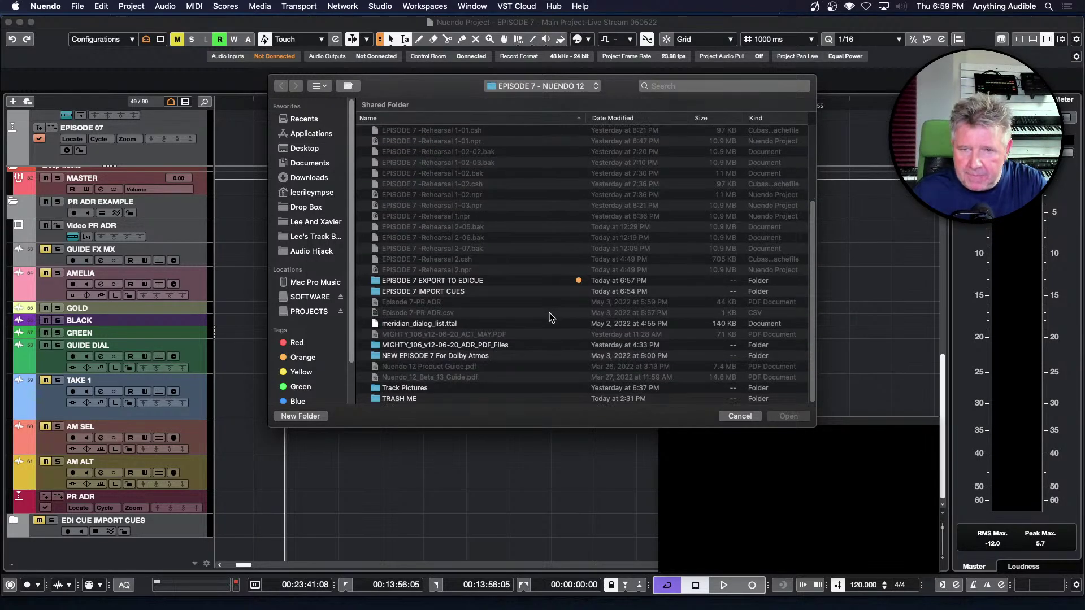
left_click(439, 324)
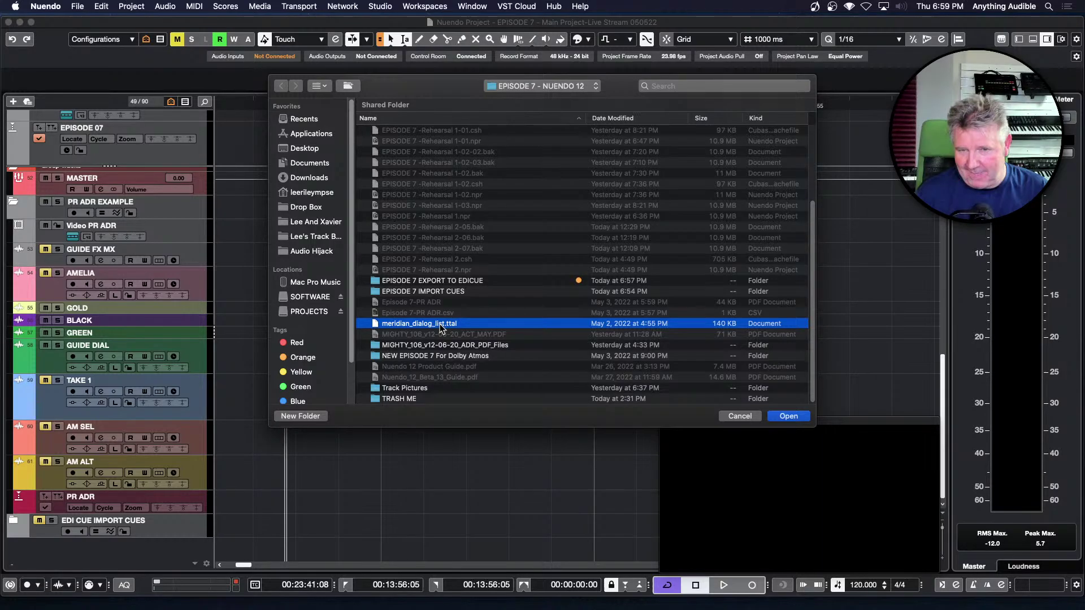
left_click(797, 417)
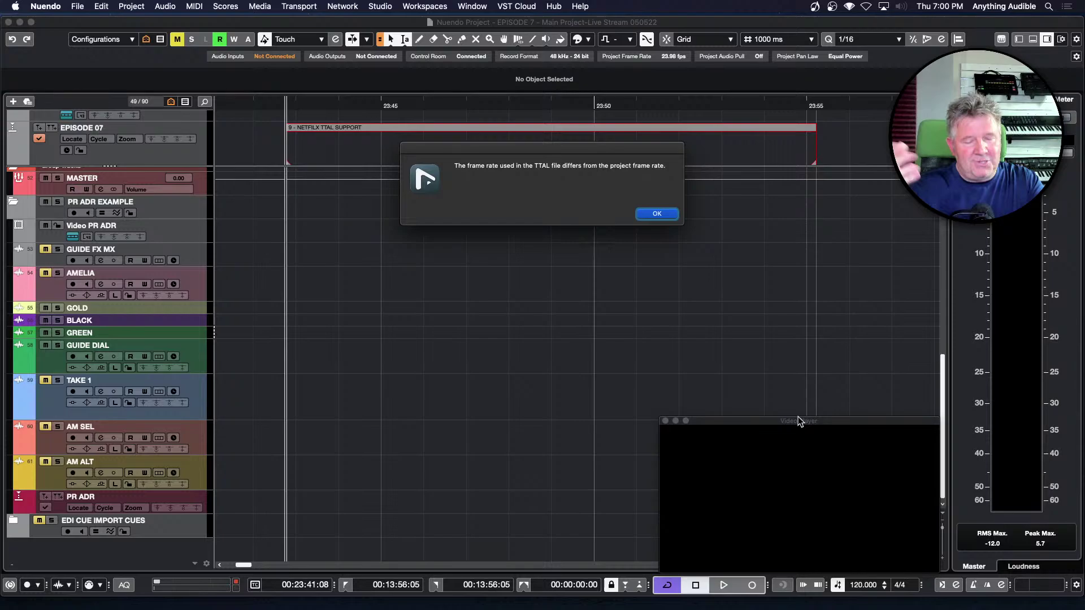
left_click(657, 215)
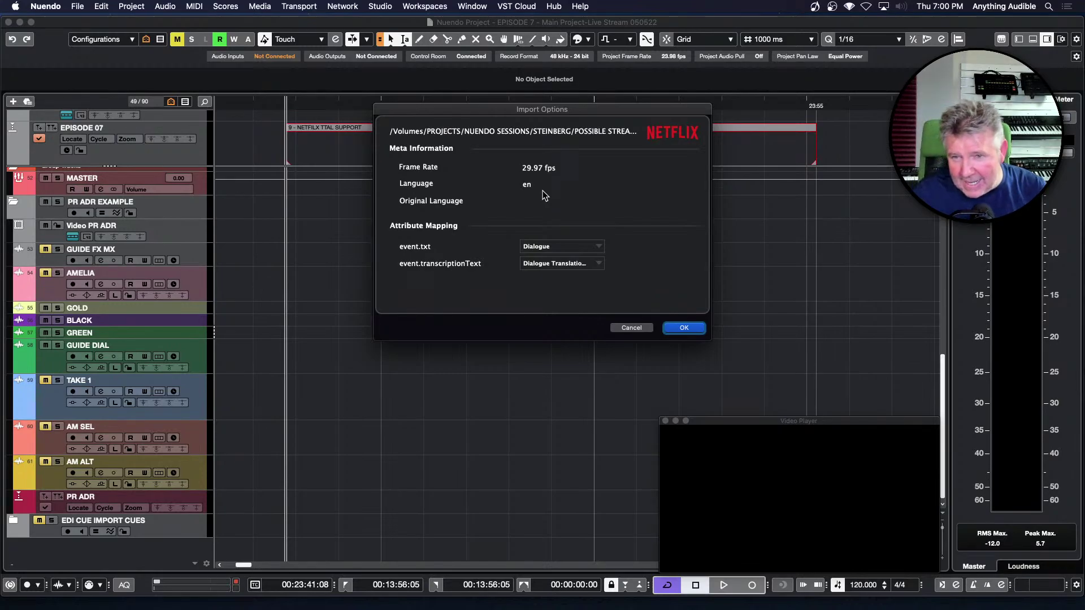
Step: Import the TTAL file with event.txt mapped to Dialogue and event.transcriptionText mapped to Dialogue Translation 1
left_click(558, 246)
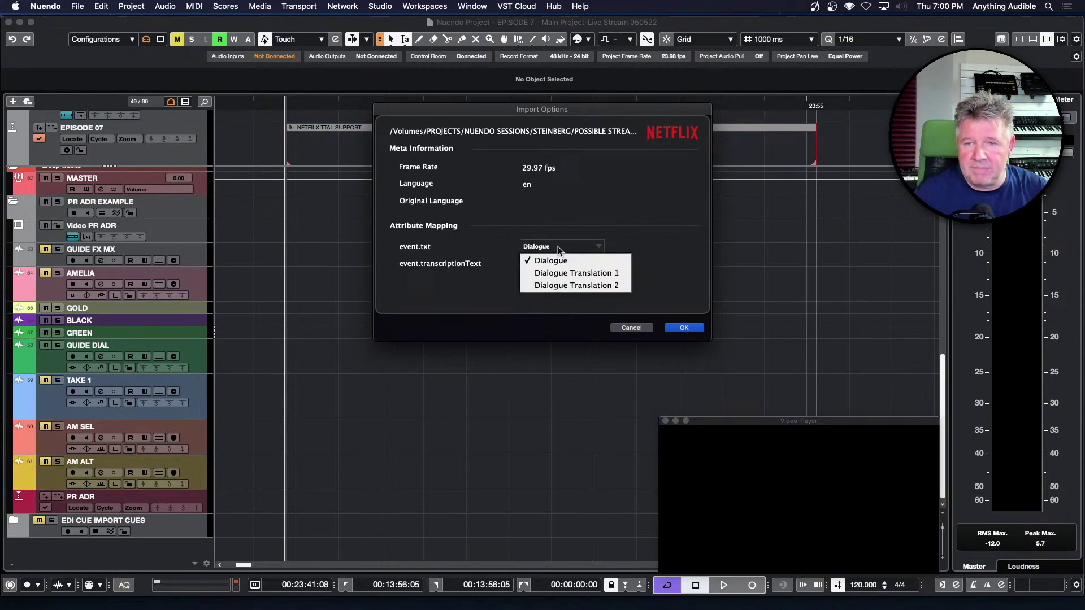
left_click(582, 209)
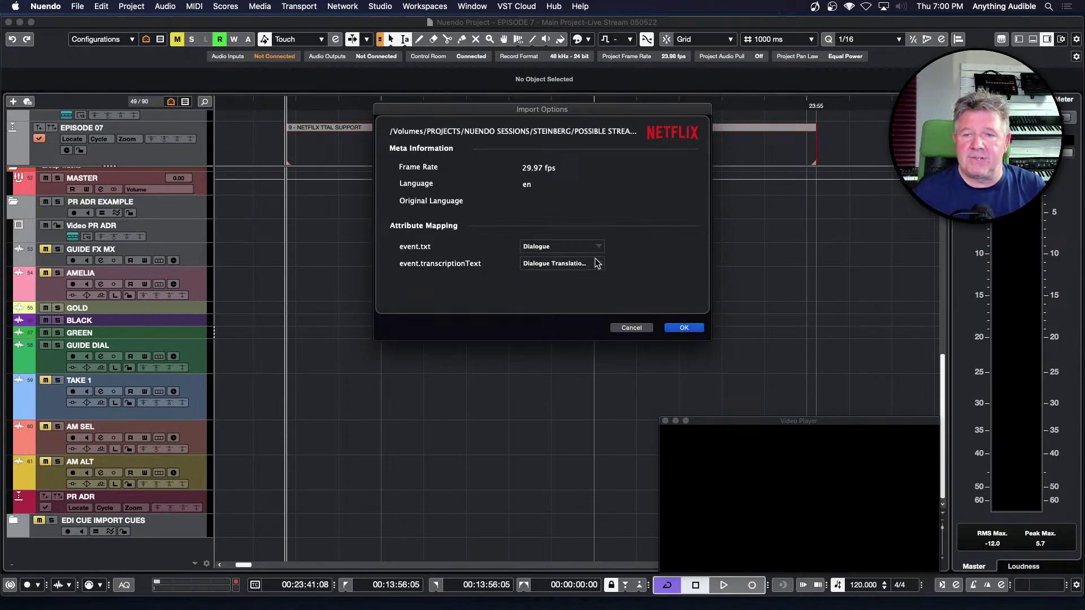
left_click(596, 263)
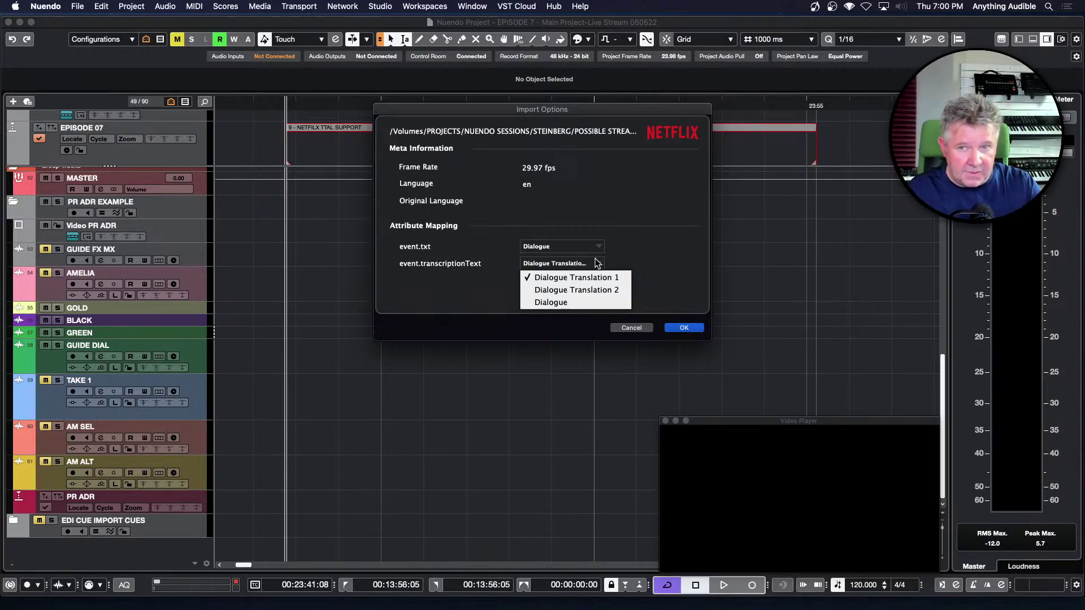
left_click(635, 245)
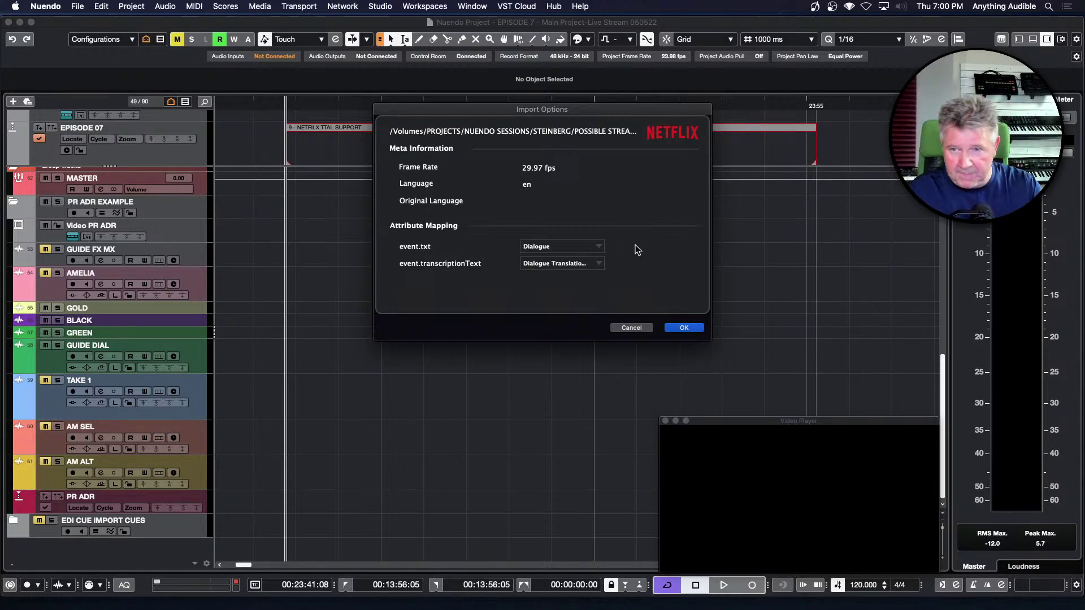
left_click(681, 328)
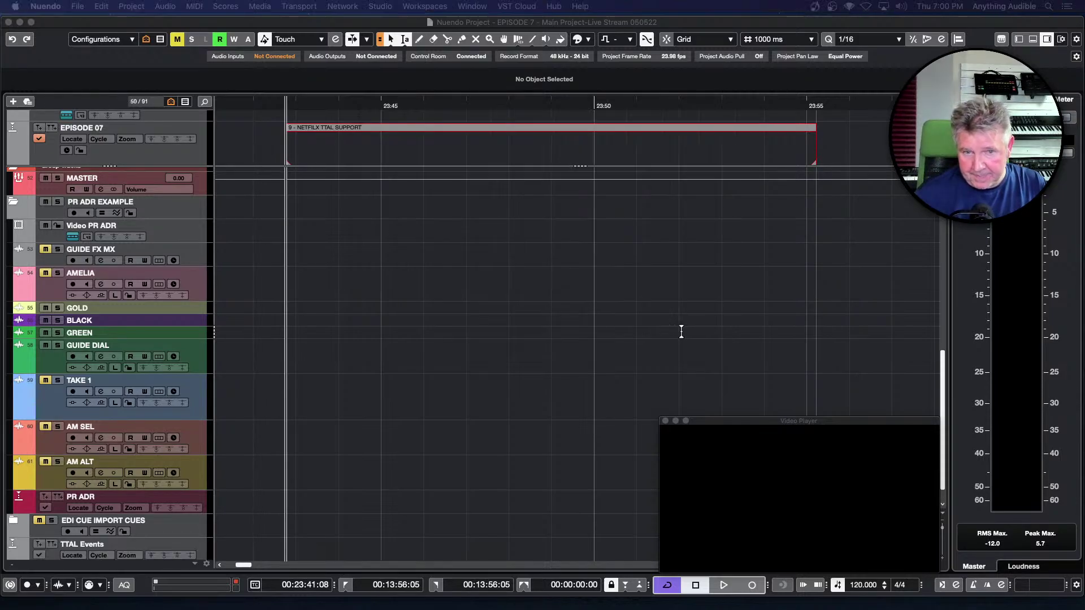
Step: Select the new TTAL Events track and show a wider stretch of the project's timeline
scroll(242, 524, "down", 2)
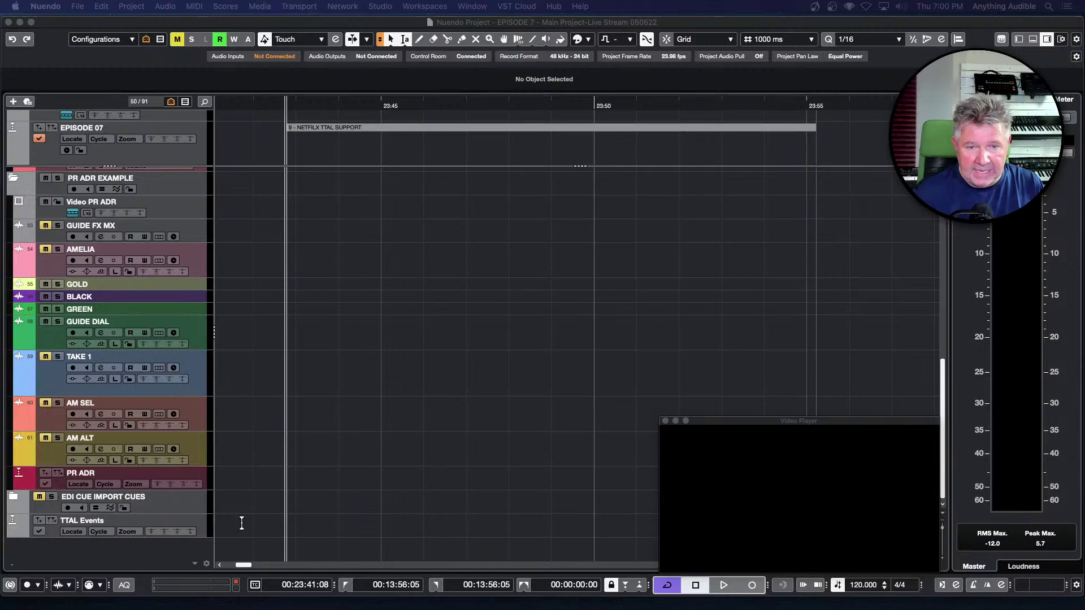
left_click(242, 523)
key("g")
key("g")
key("g")
key("g")
key("g")
key("g")
key("g")
key("g")
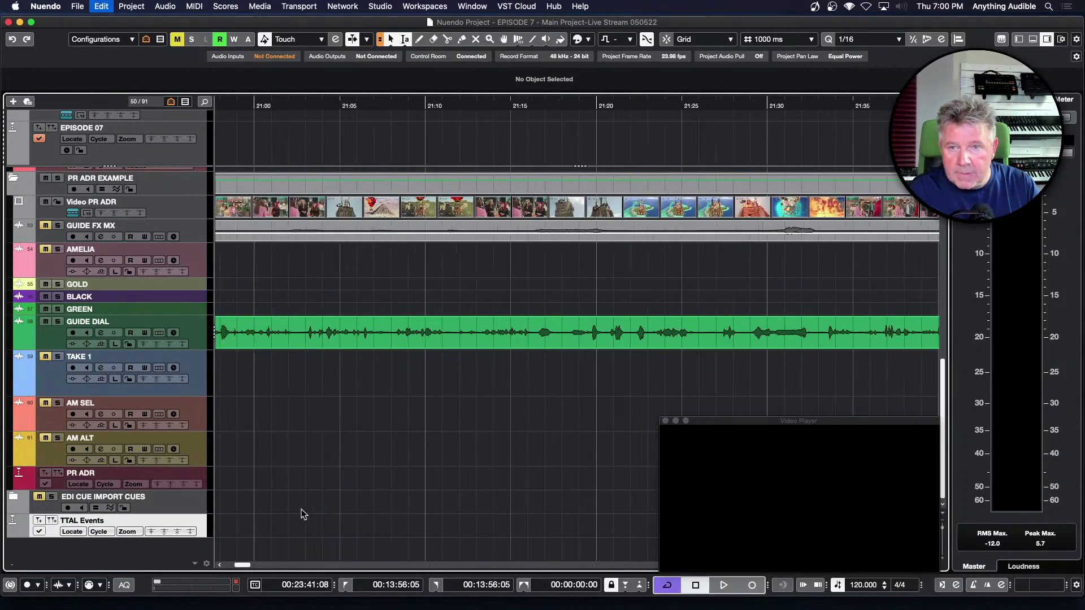
key("g")
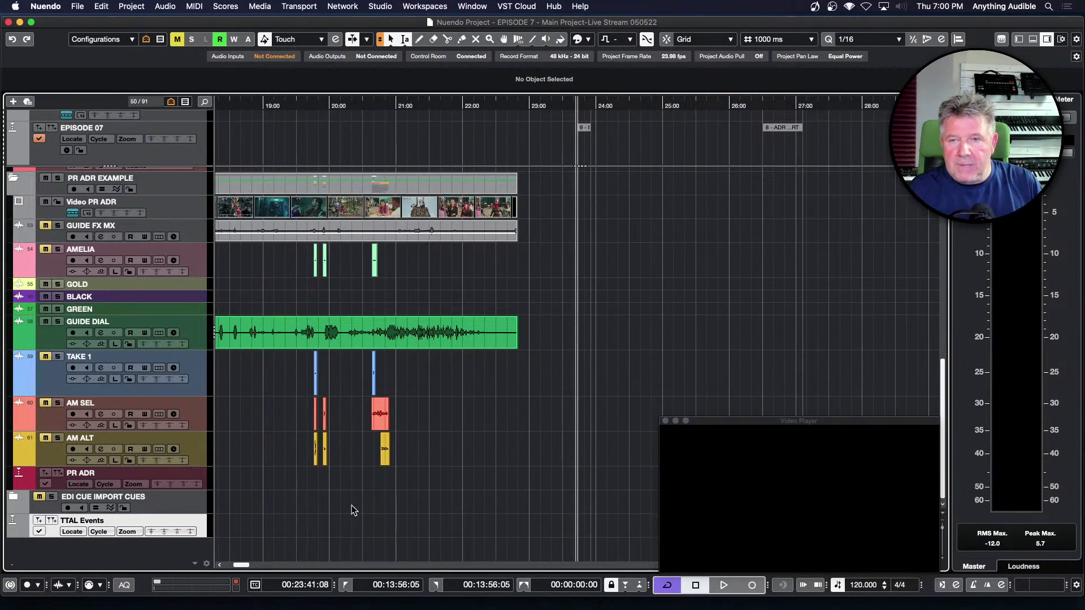
Step: Move the project cursor back to about 18:49, searching the TTAL Events track for imported markers
left_click(552, 499)
left_click(498, 497)
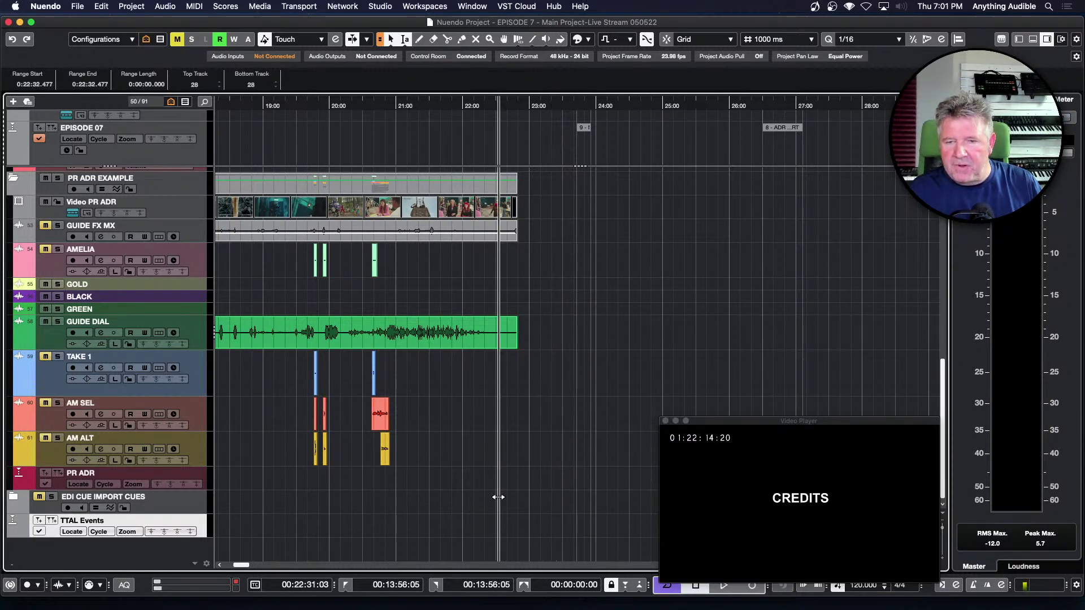
left_click(434, 494)
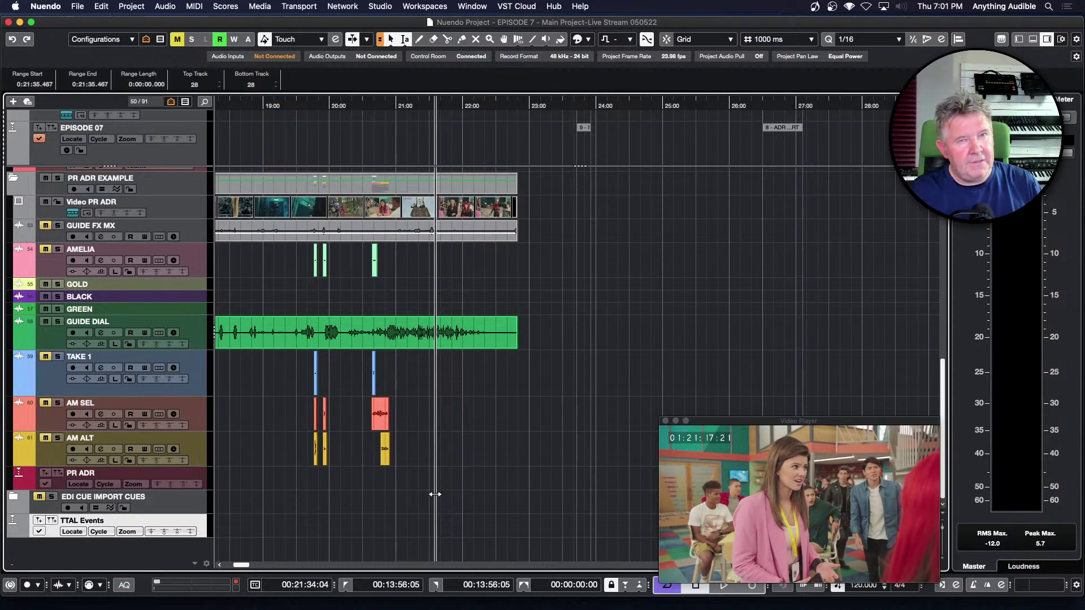
left_click(425, 496)
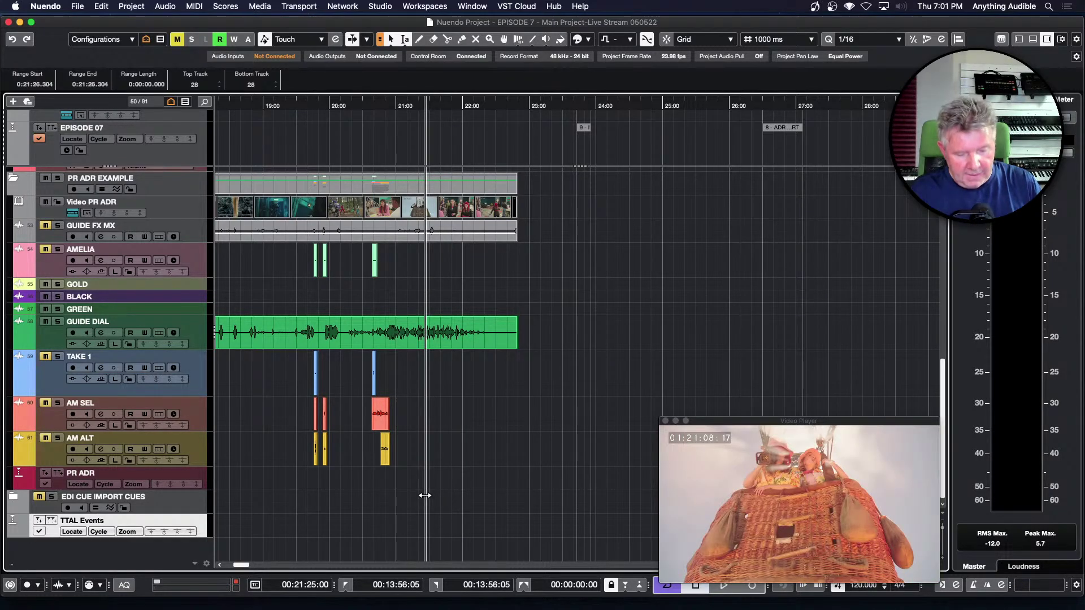
left_click(416, 496)
scroll(416, 497, "left", 5)
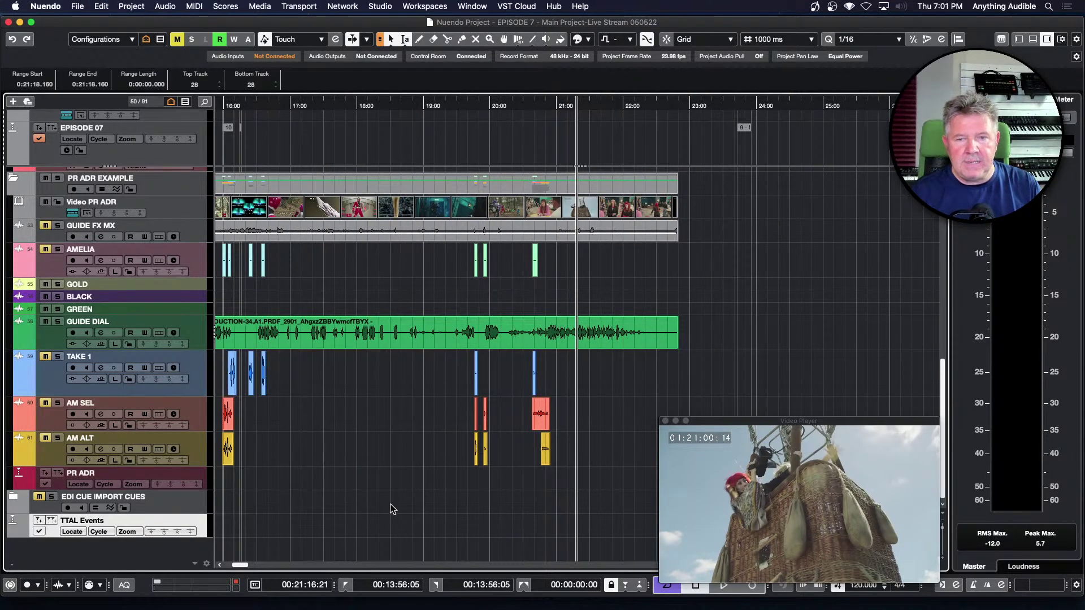
left_click(411, 499)
left_click(410, 498)
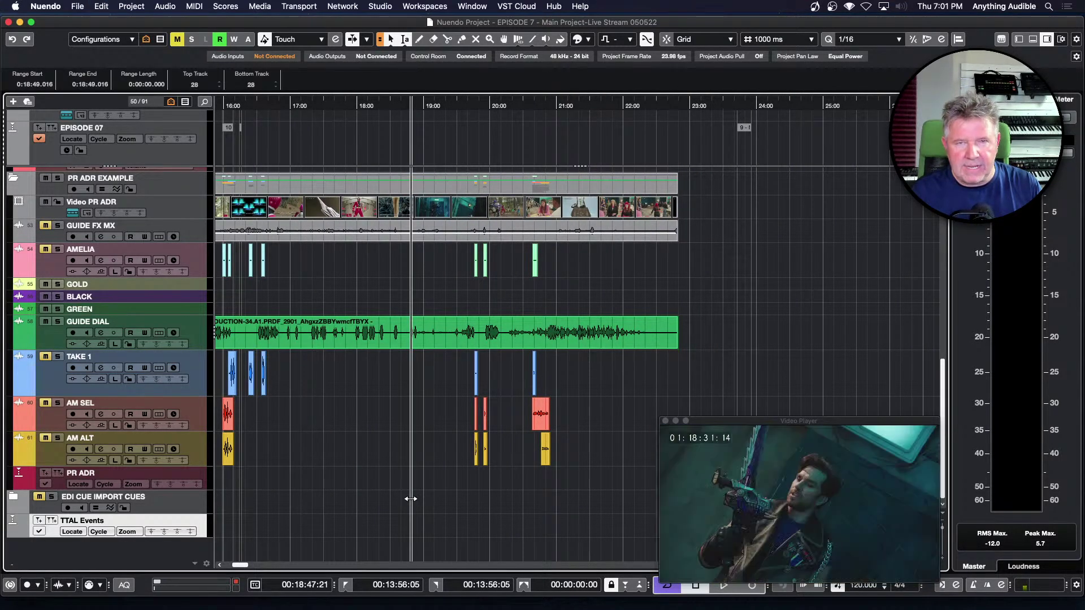
key("h")
key("h")
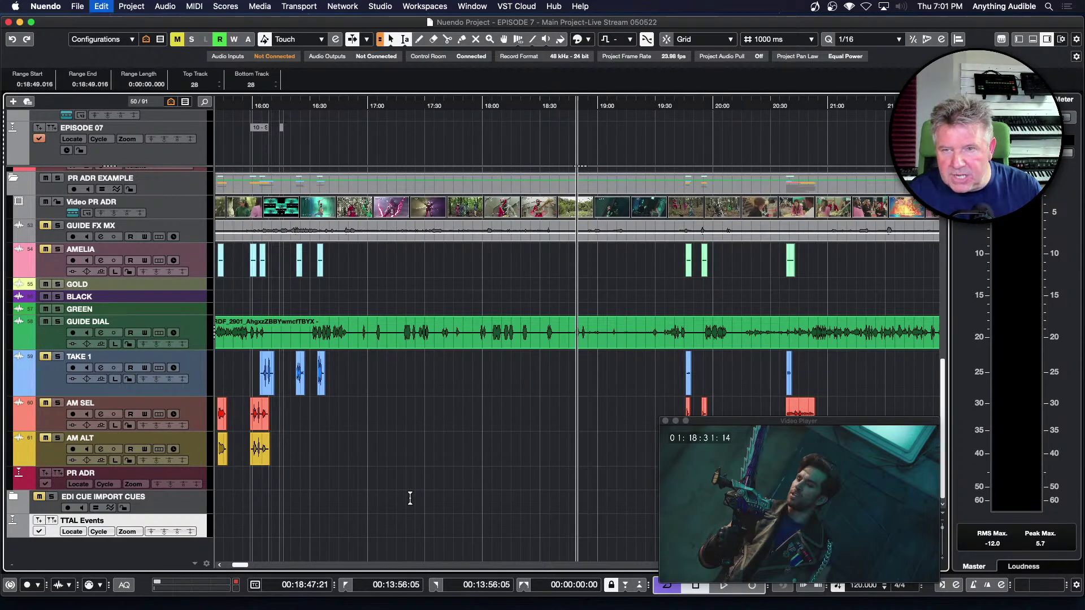
key("g")
key("g")
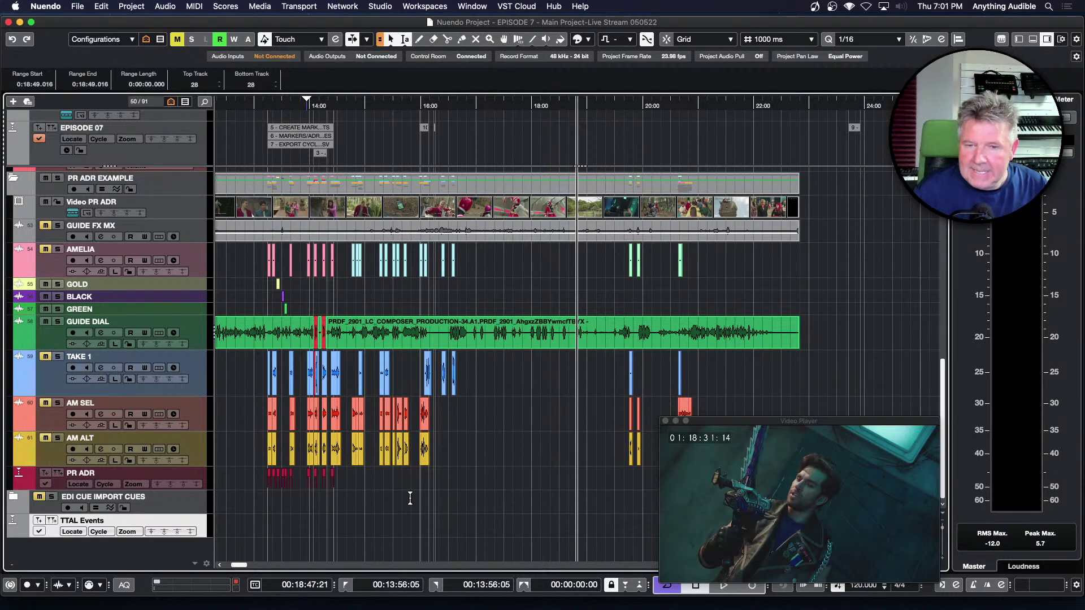
Step: Place the project cursor at about 0:21 on the TTAL Events track and examine the surrounding imported markers
scroll(354, 514, "left", 10)
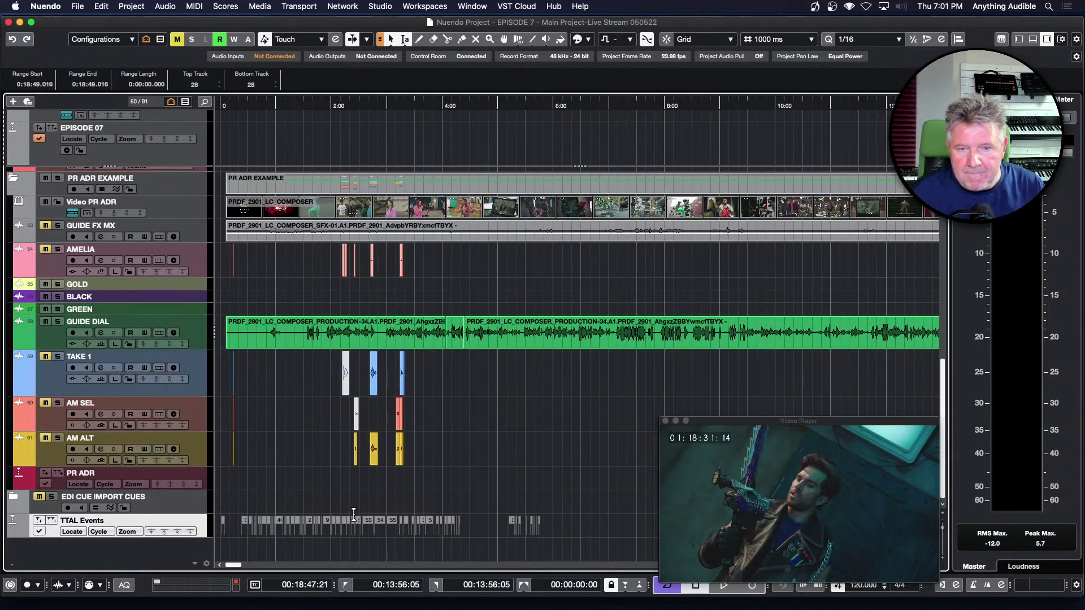
left_click(239, 519)
key("h")
key("h")
key("h")
key("h")
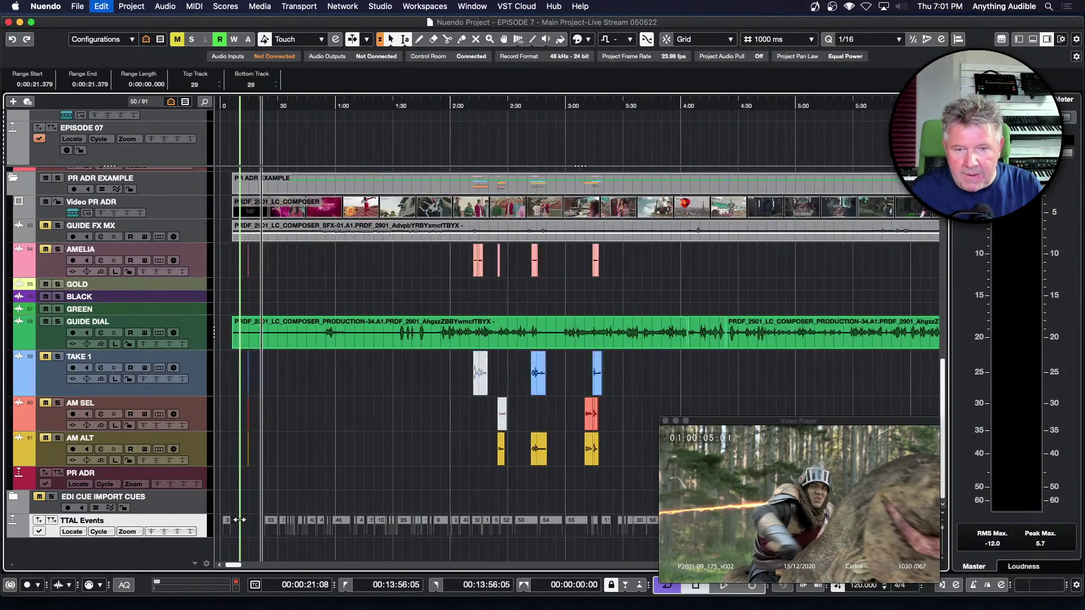
key("h")
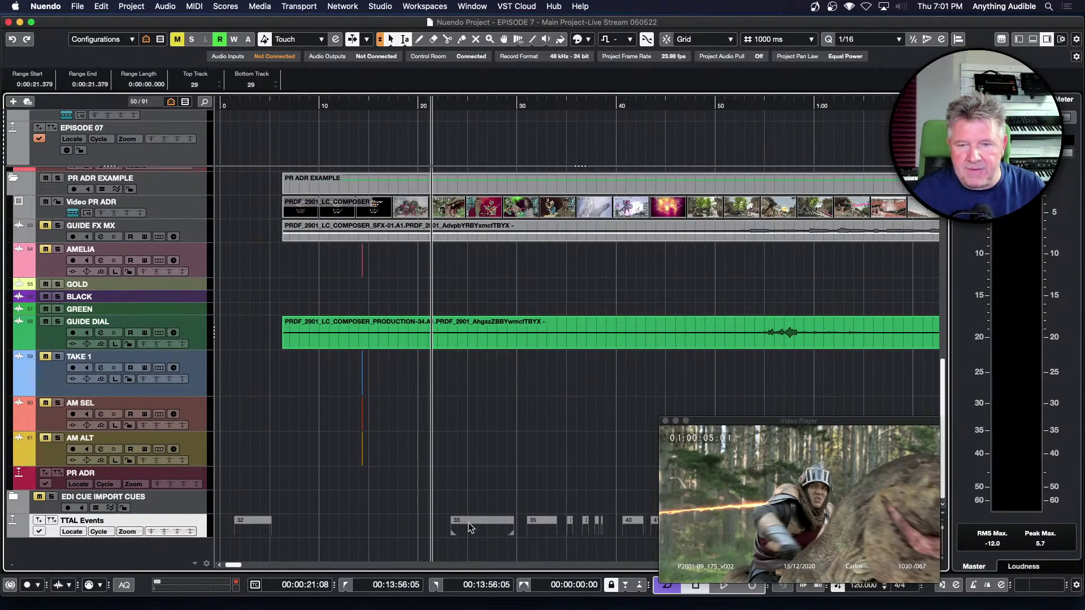
Step: Show the TTAL Events track in the Markers window, examine its character, dialogue and event attribute columns, and move the window away
key("super+m")
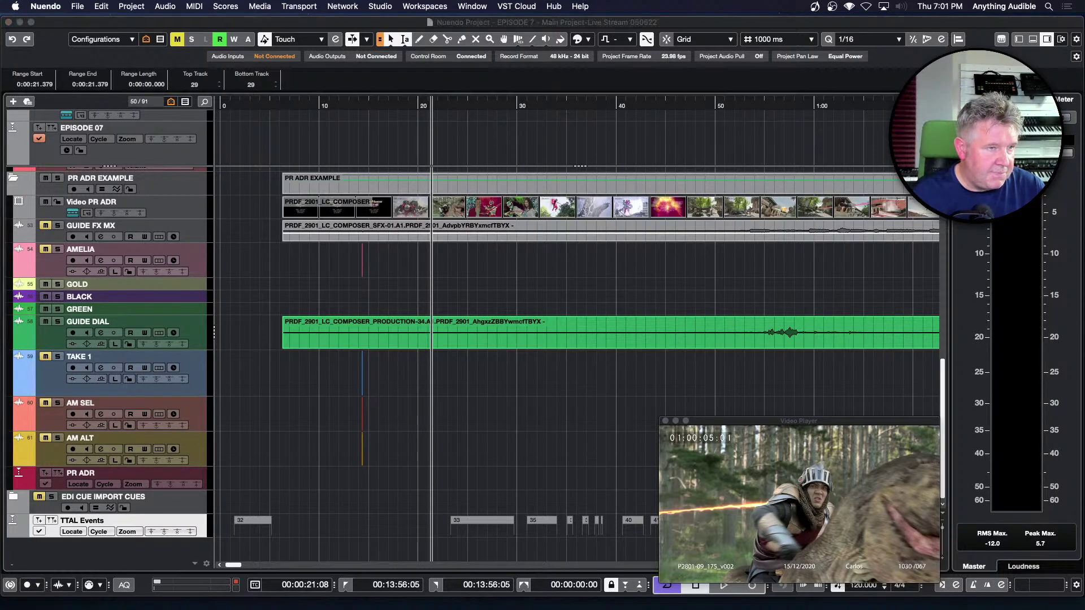
left_click_drag(602, 183, 589, 187)
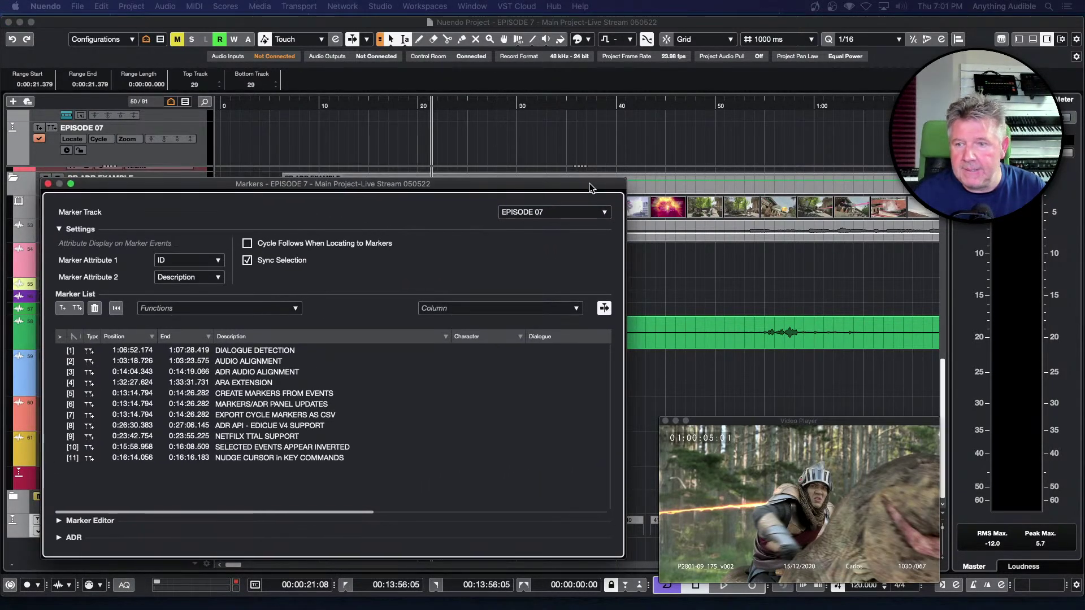
left_click(576, 213)
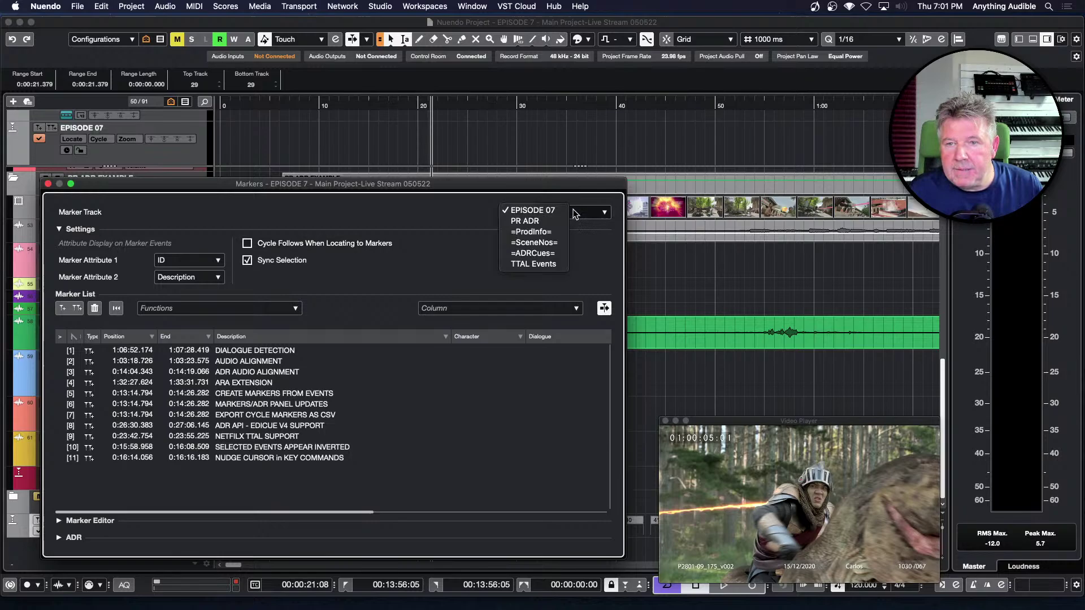
left_click(551, 266)
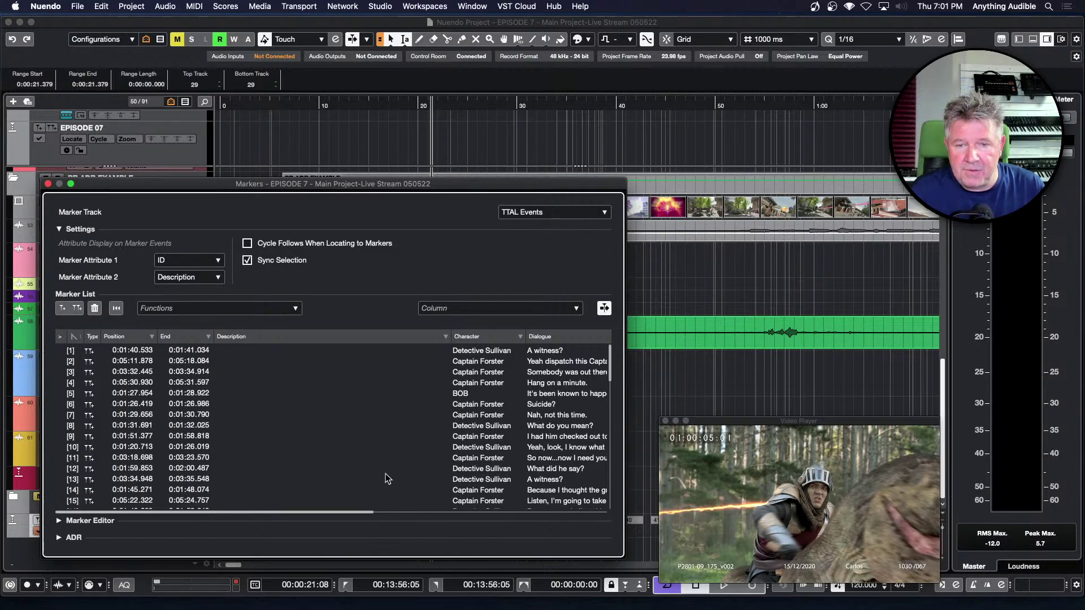
left_click_drag(367, 514, 554, 514)
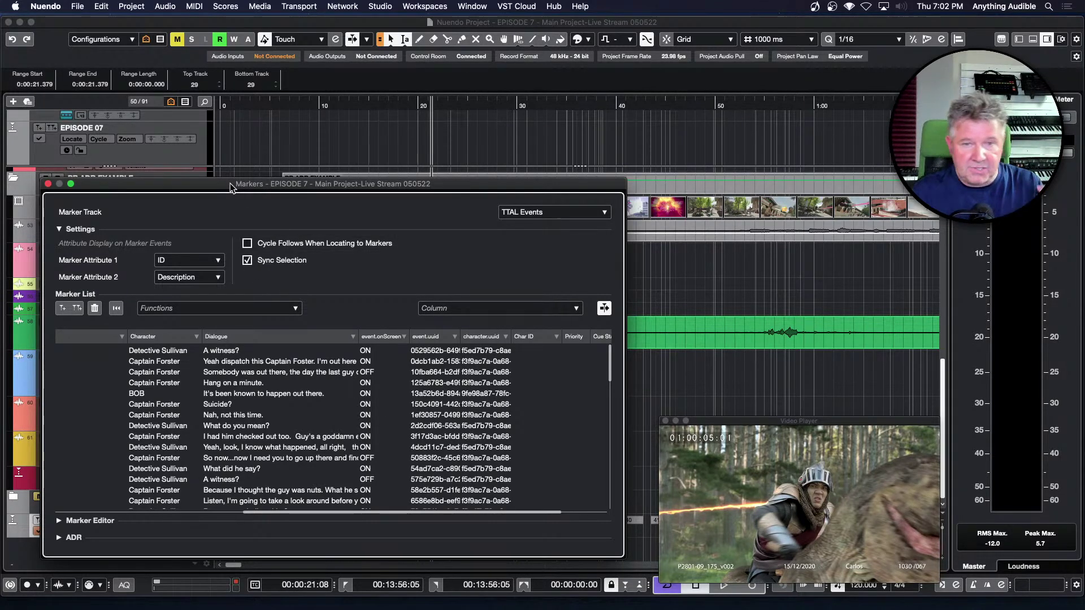
left_click_drag(230, 186, 0, 200)
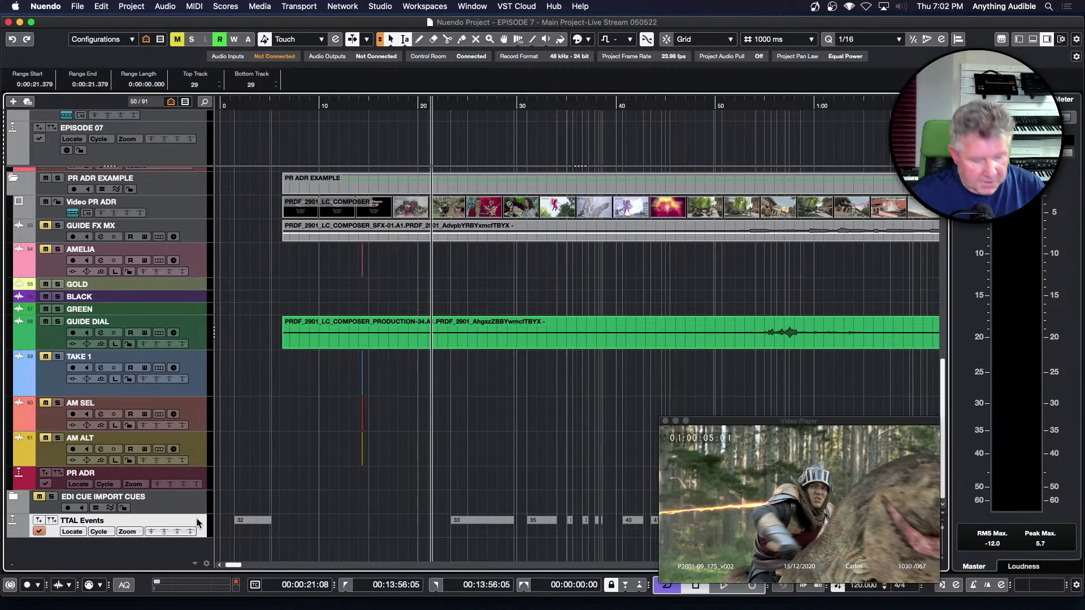
Step: Delete the imported TTAL Events track and activate the PR ADR marker track
key("Delete")
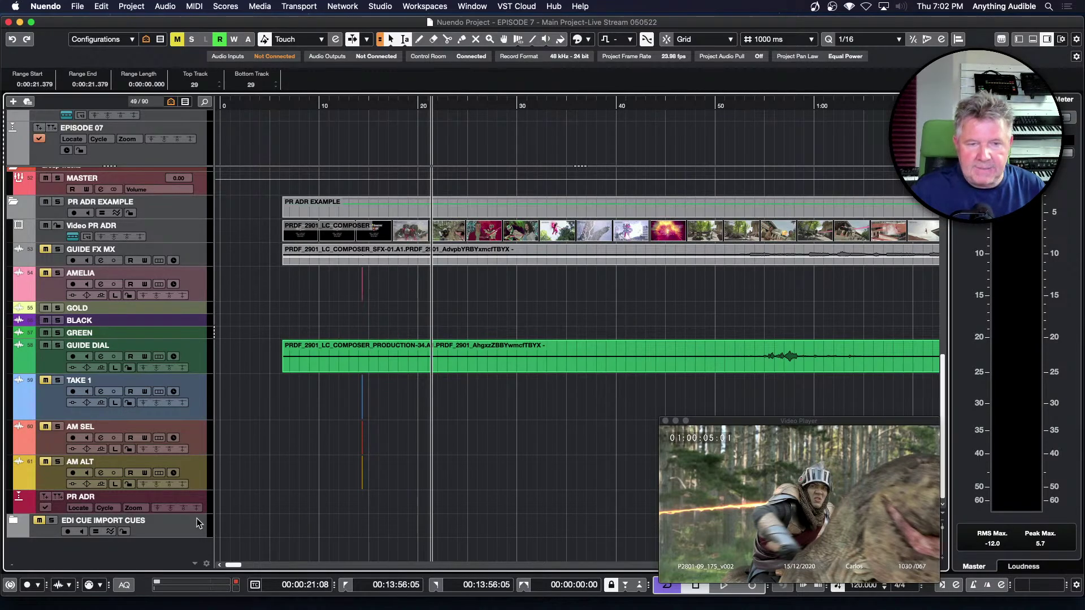
left_click(202, 496)
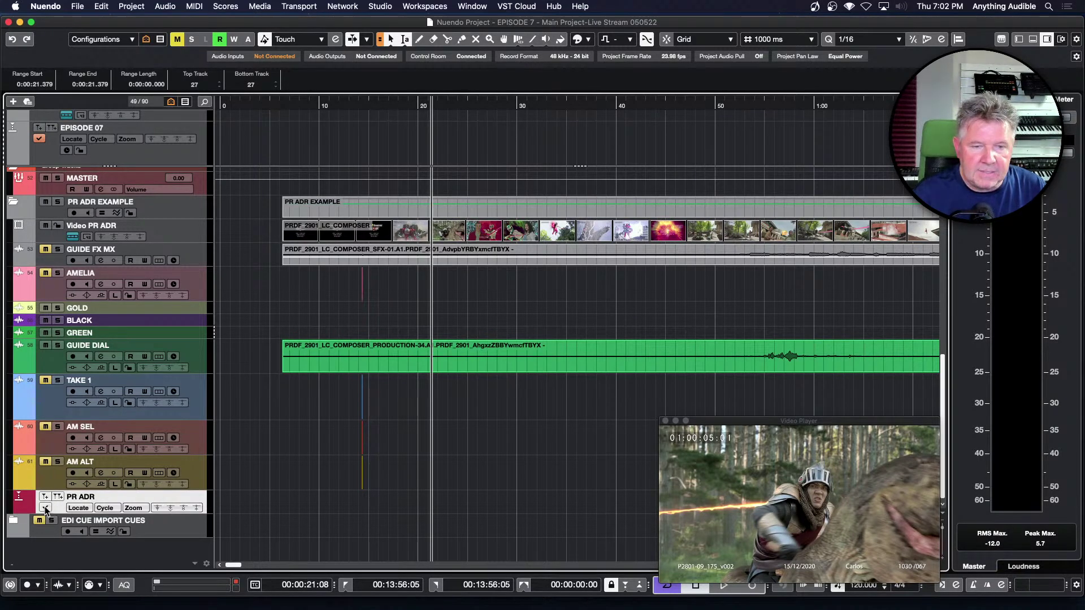
left_click(45, 508)
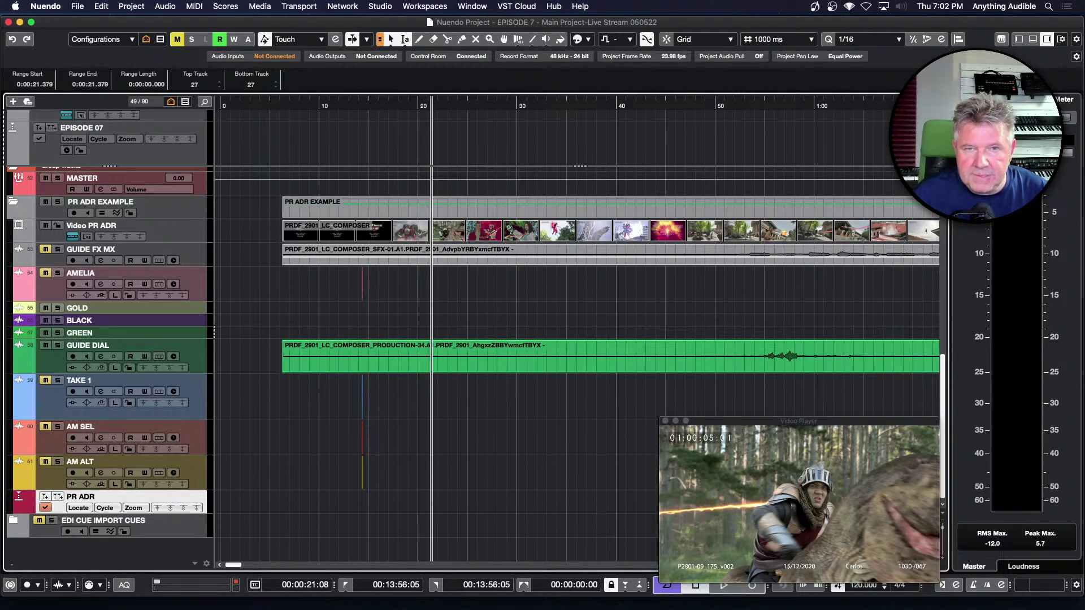
Step: Start a TTAL export with the language set to es-ES and the original language set to en
left_click(82, 8)
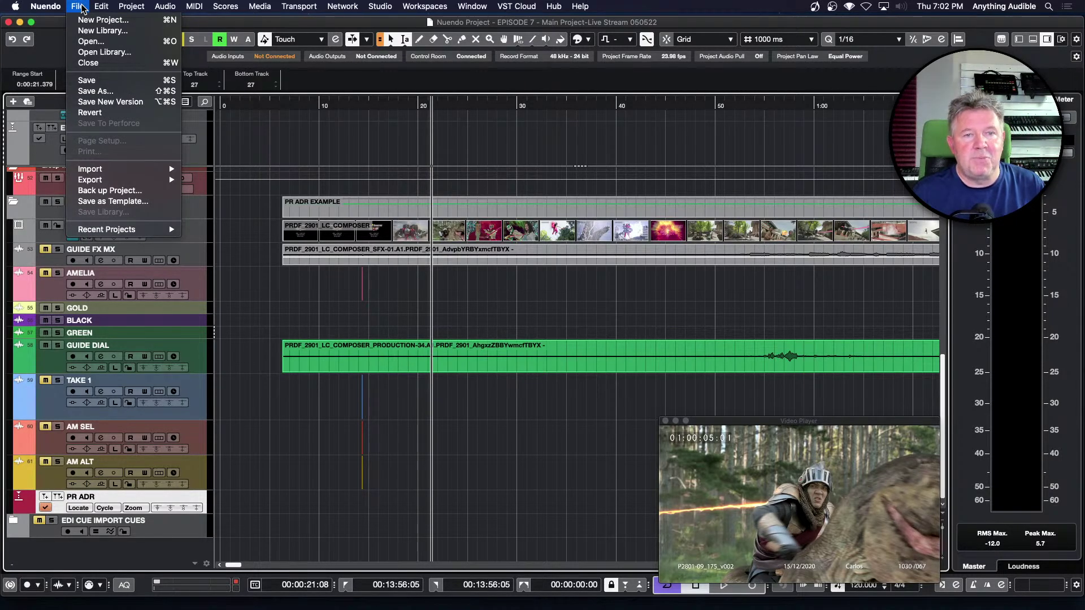
mouse_move(90, 179)
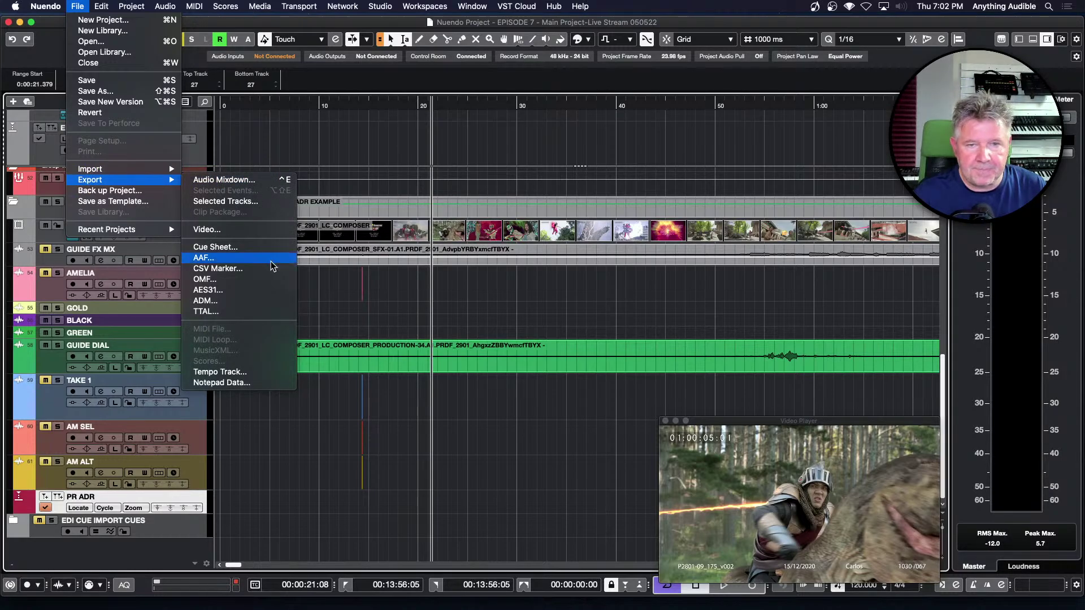
left_click(269, 313)
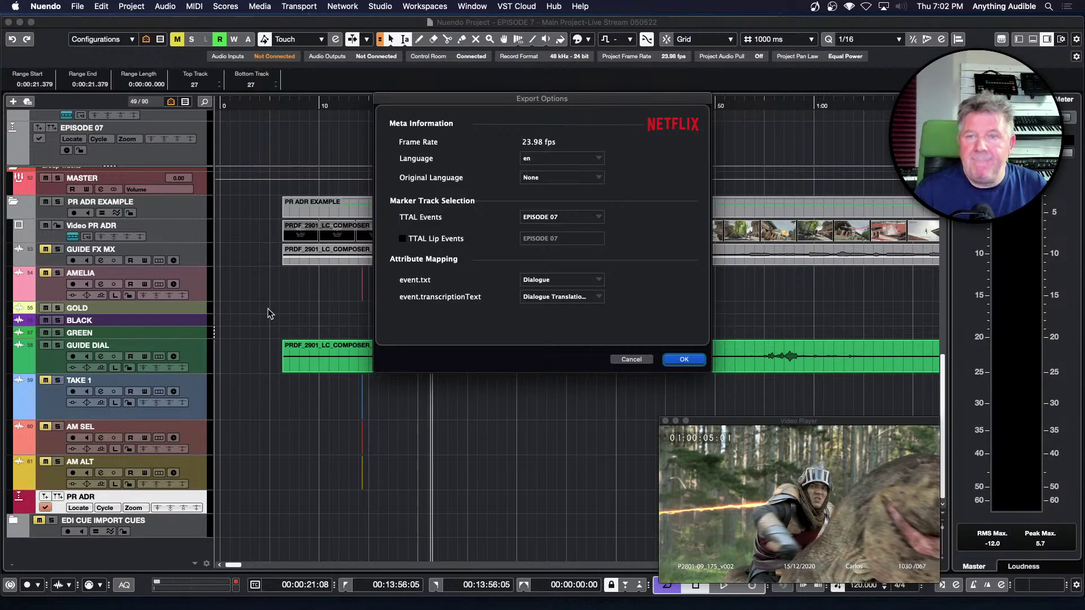
left_click(600, 161)
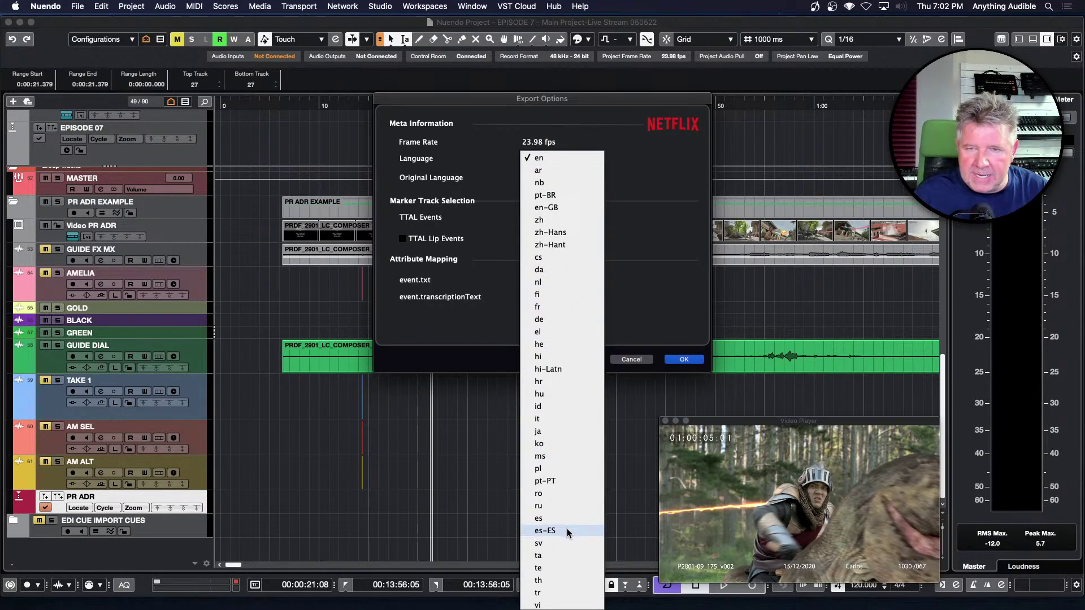
left_click(569, 531)
left_click(599, 179)
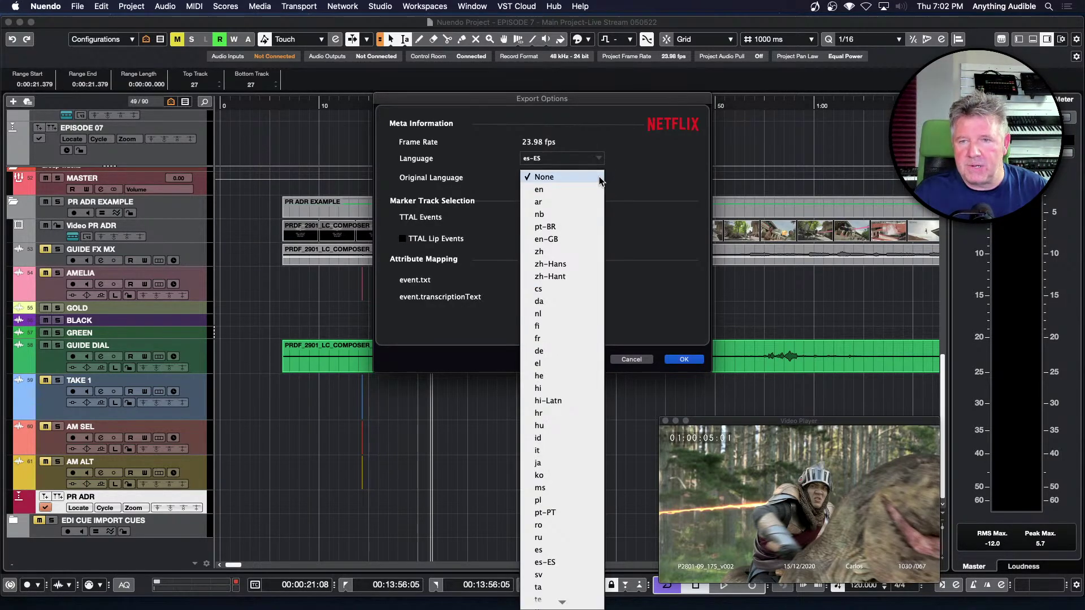
left_click(596, 191)
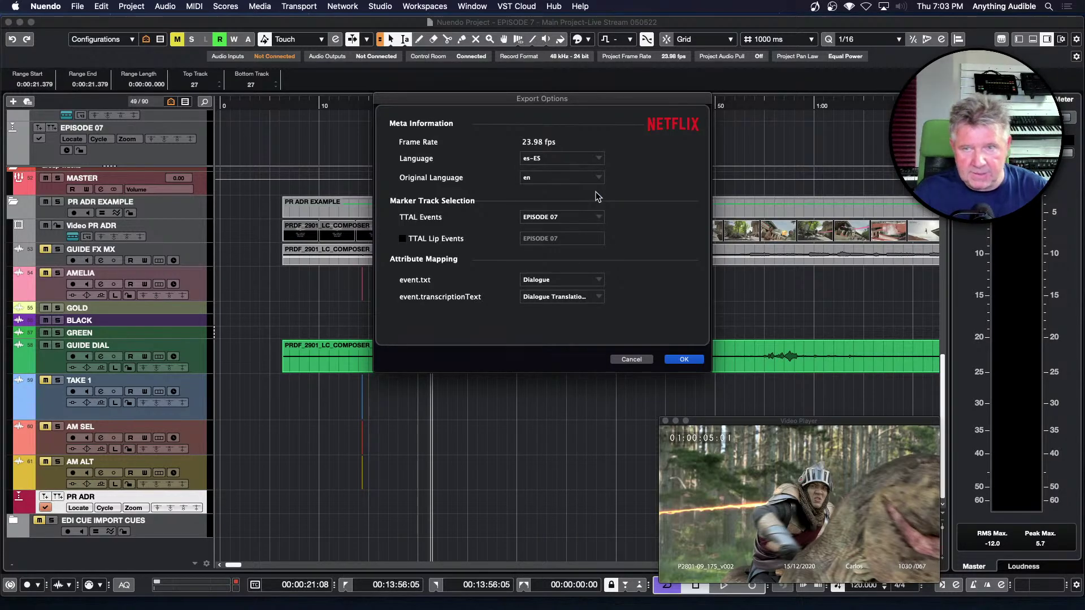
left_click(598, 158)
left_click(641, 155)
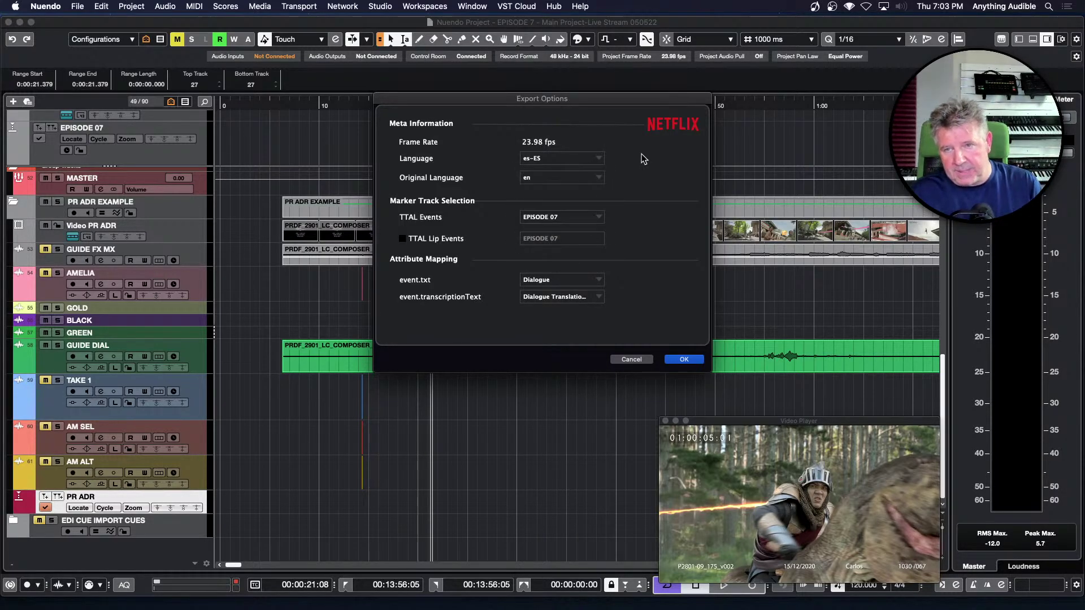
Step: Choose the PR ADR marker track for TTAL Events, and enable and disable the TTAL Lip Events option
left_click(599, 218)
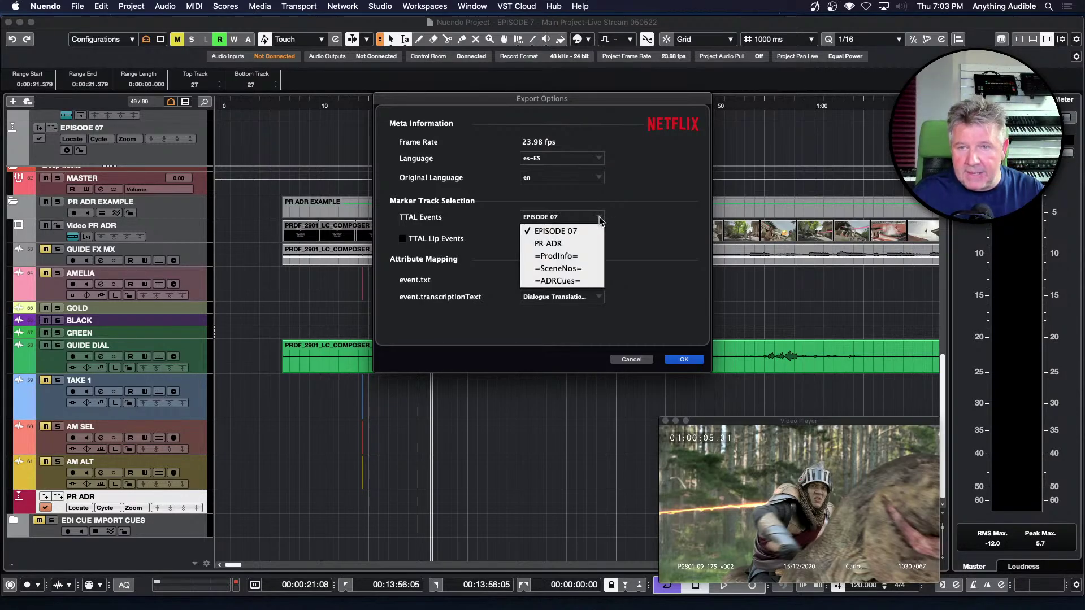
left_click(586, 246)
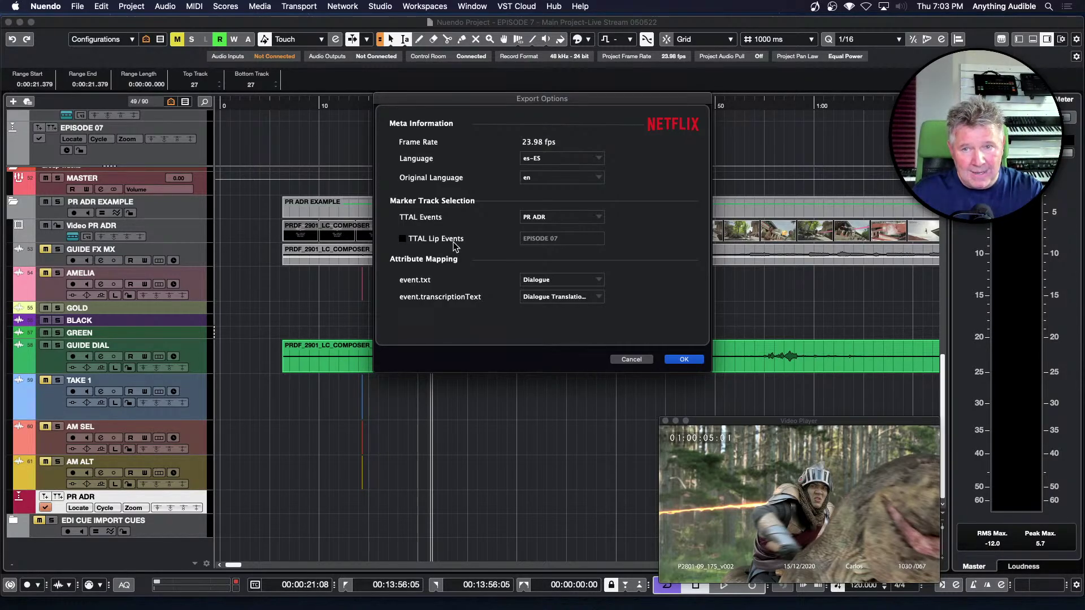
left_click(402, 239)
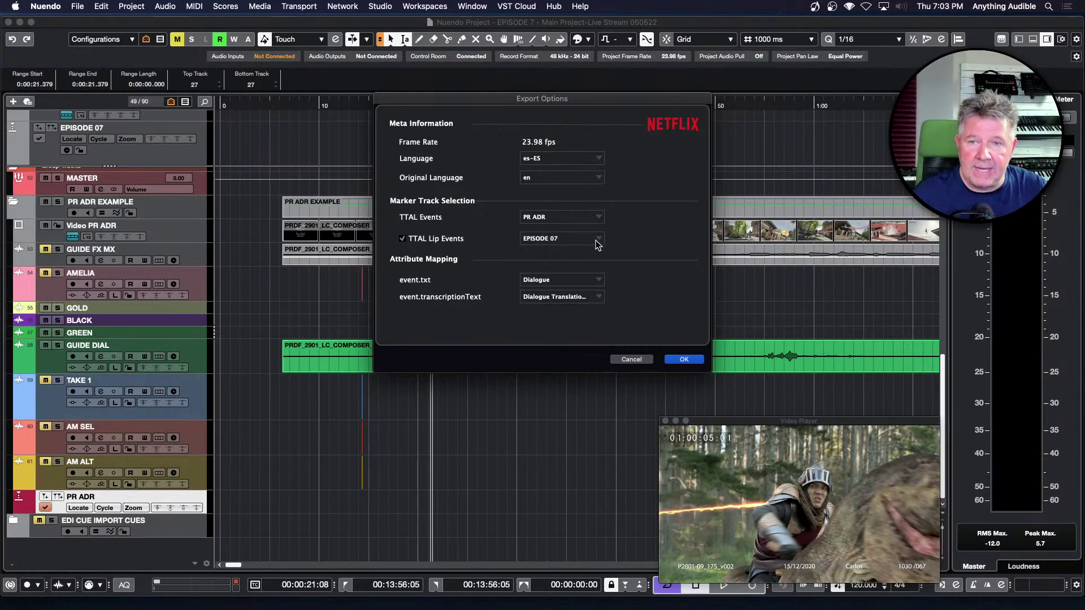
left_click(403, 240)
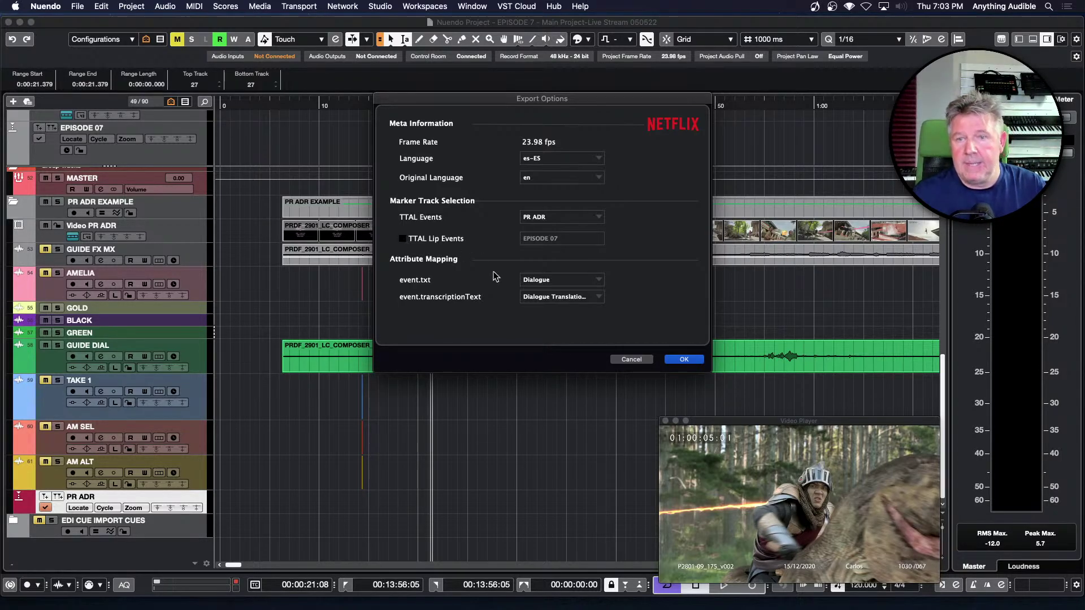
Step: Review the attribute mapping choices and accept event.txt as Dialogue and event.transcriptionText as Dialogue Translation 1 for the TTAL export
left_click(546, 281)
left_click(657, 280)
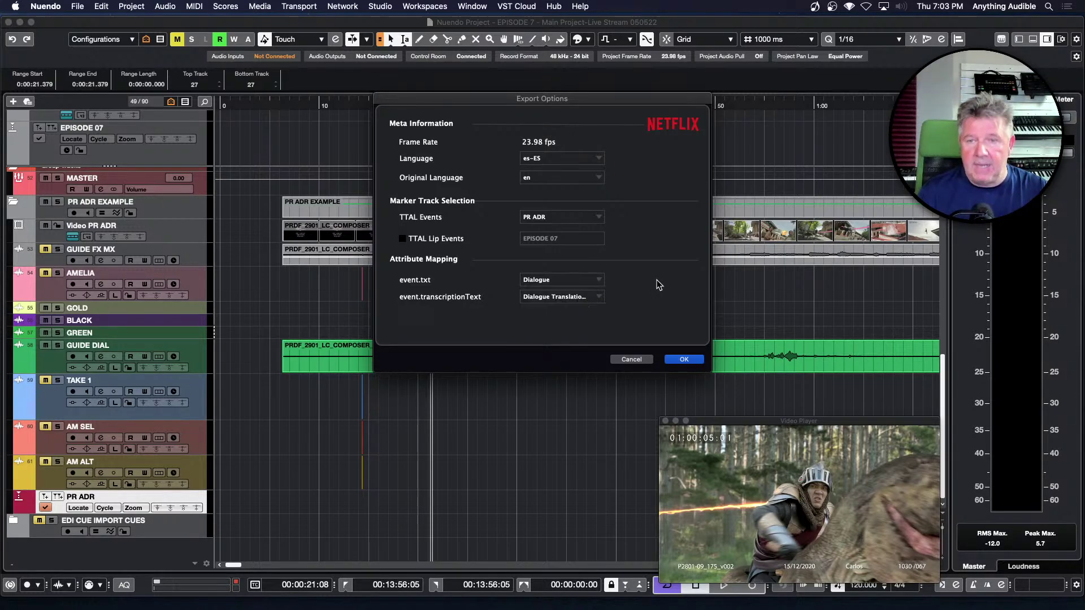
left_click(598, 297)
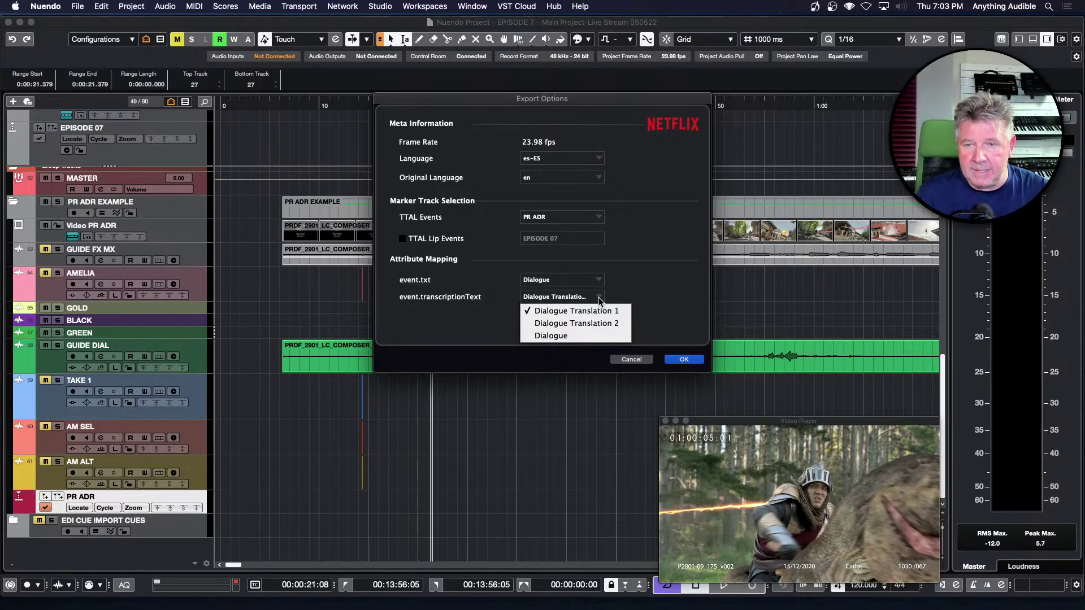
left_click(677, 298)
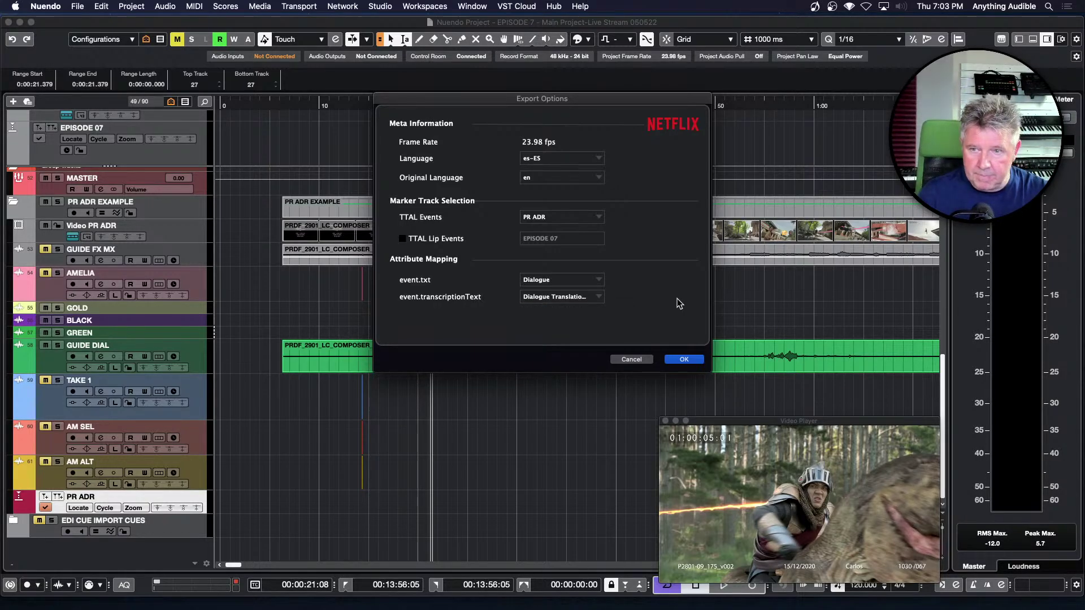
left_click(686, 360)
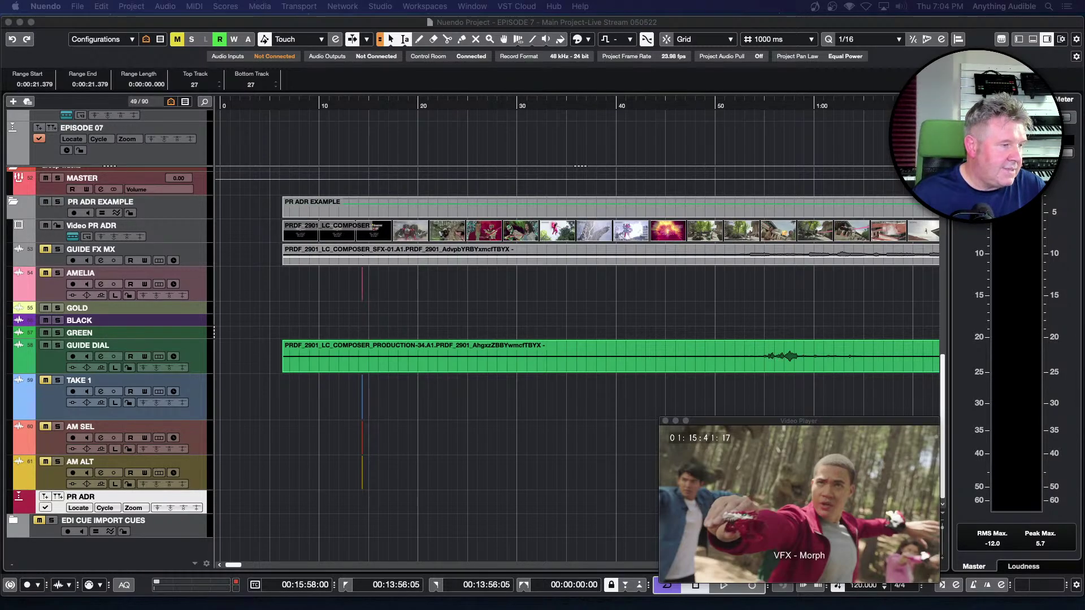
Step: Select the AM ALT event at 15:58, and the AM SEL events at about 15:34 and 15:21, to examine their selection borders
key("space")
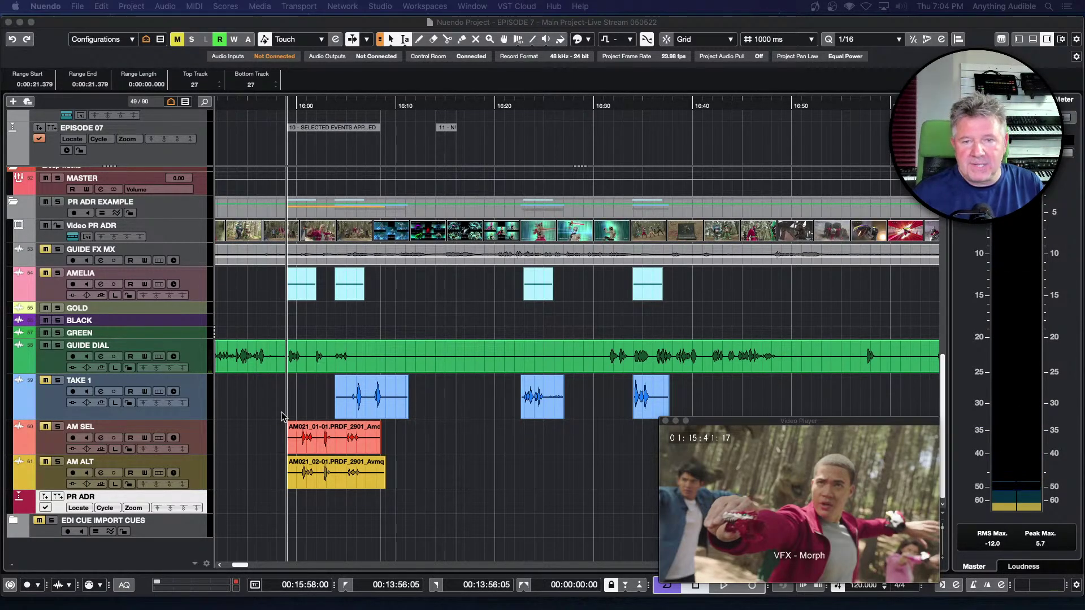
left_click(325, 484)
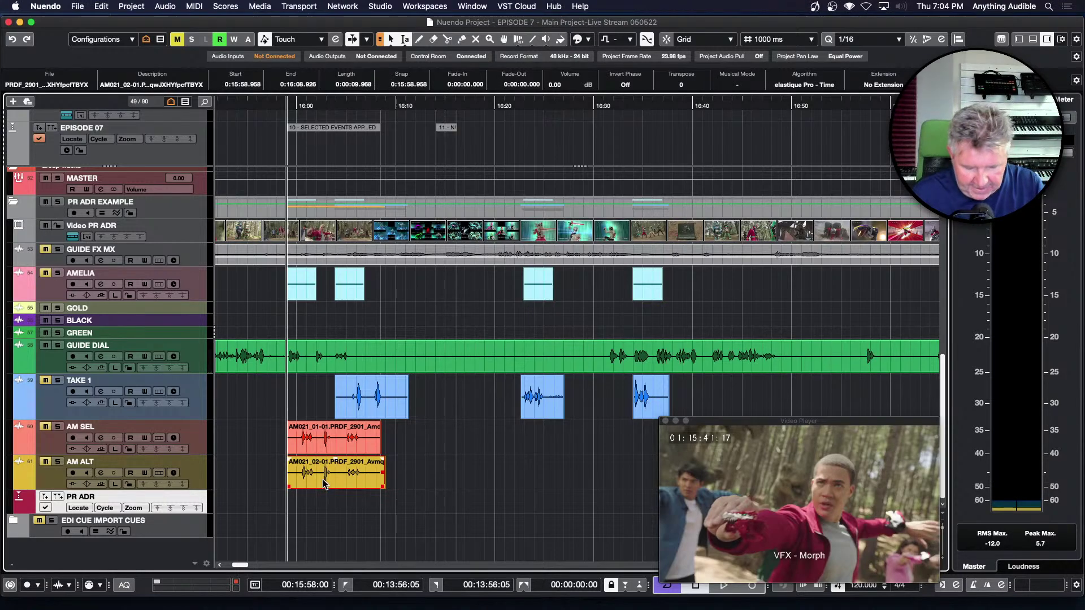
key("g")
key("g")
left_click(444, 450)
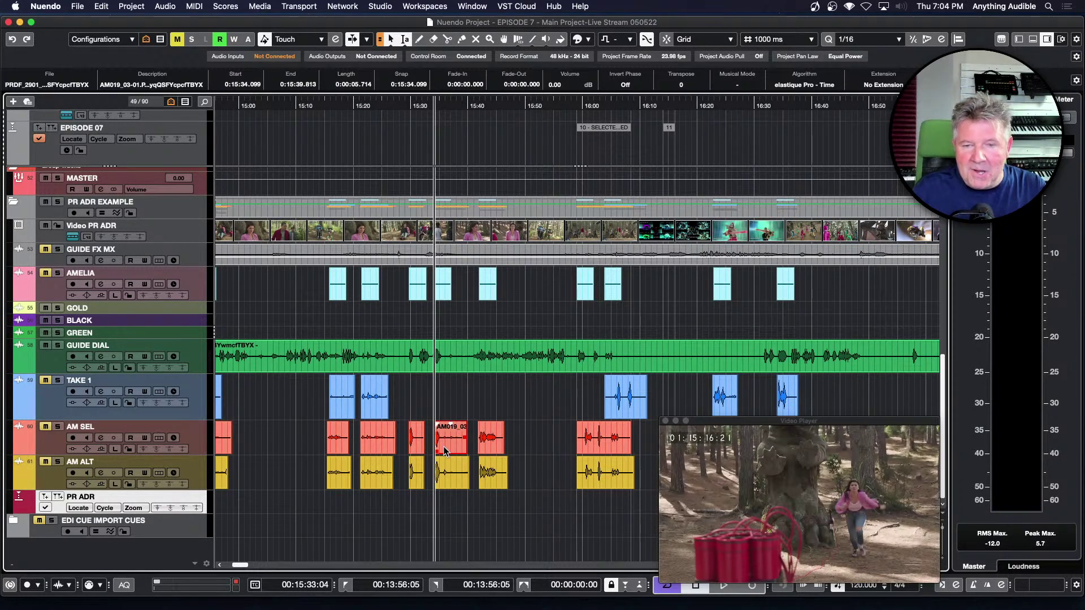
left_click(373, 451)
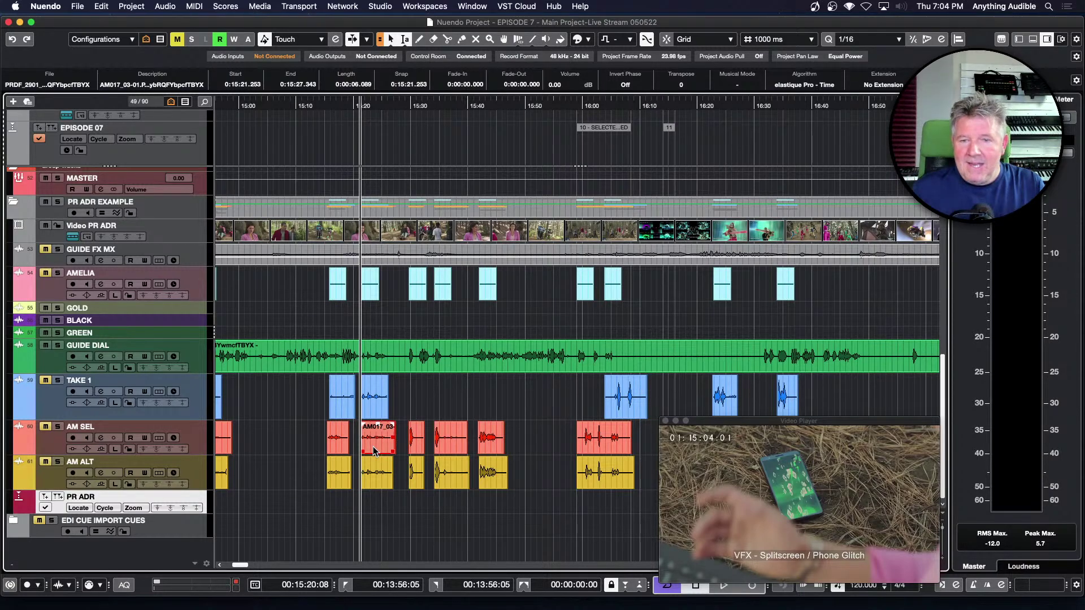
Step: Select the red GUIDE DIAL event at about 14:04 to check how visible its selection border is
scroll(465, 405, "left", 5)
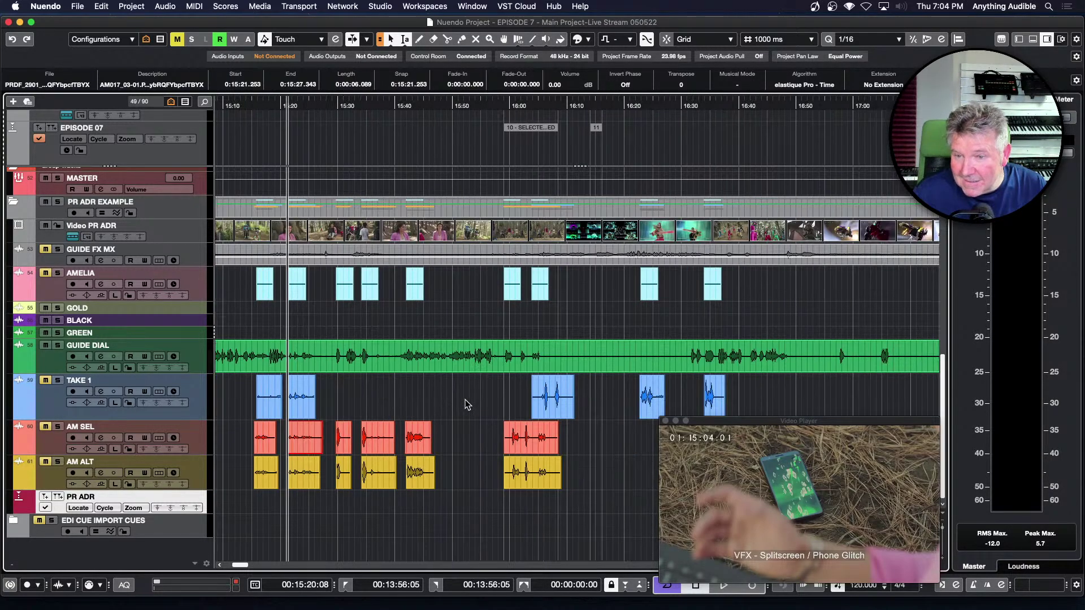
scroll(466, 399, "left", 7)
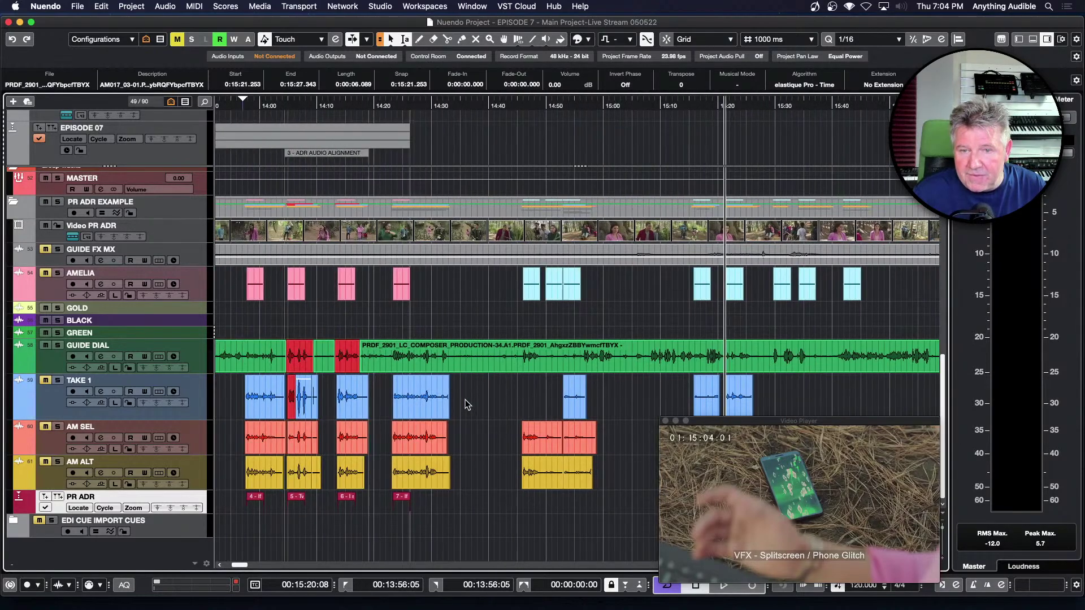
left_click(294, 364)
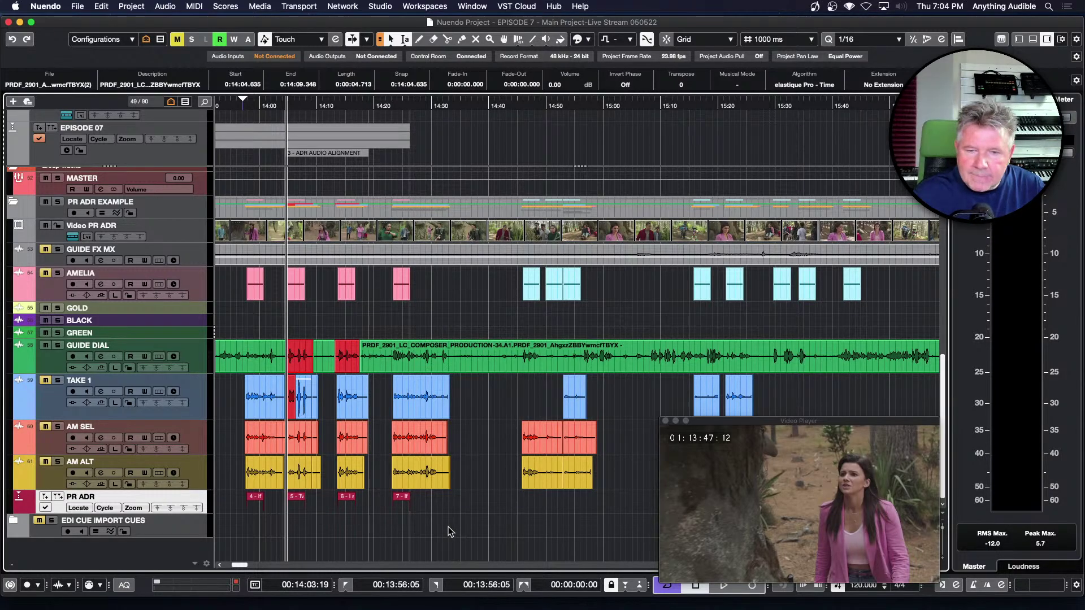
scroll(448, 527, "left", 5)
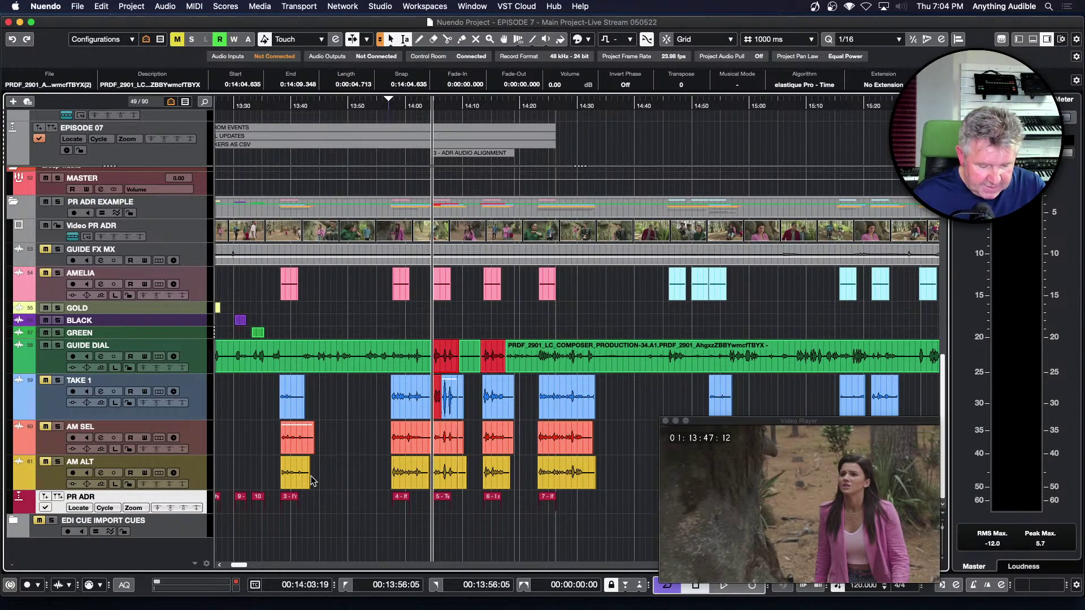
Step: Turn off Highlight Borders of Selected Events in the Event Display preferences
key("super+comma")
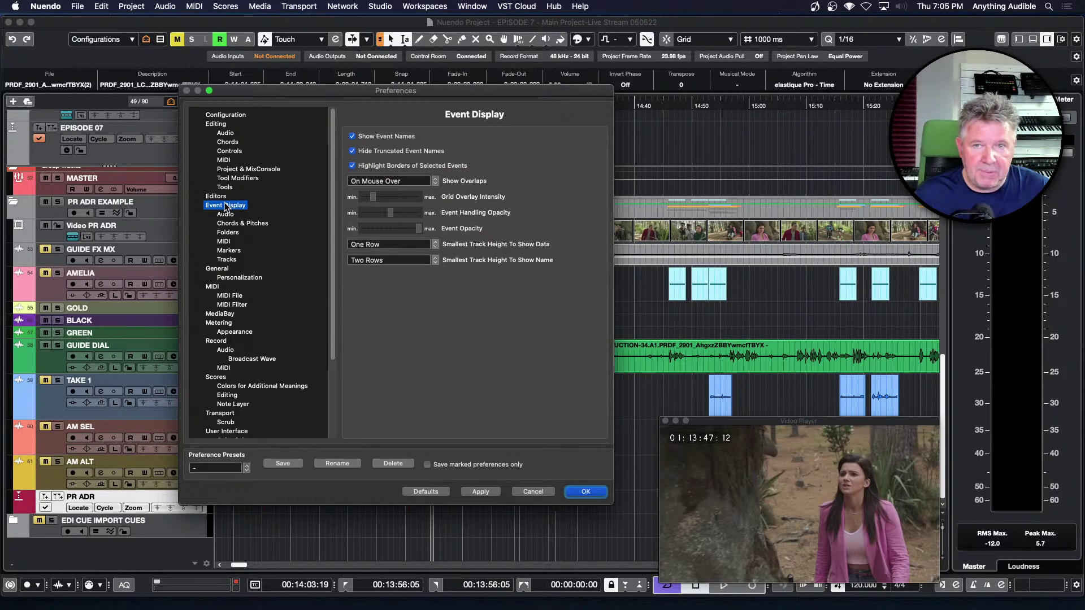
left_click(352, 166)
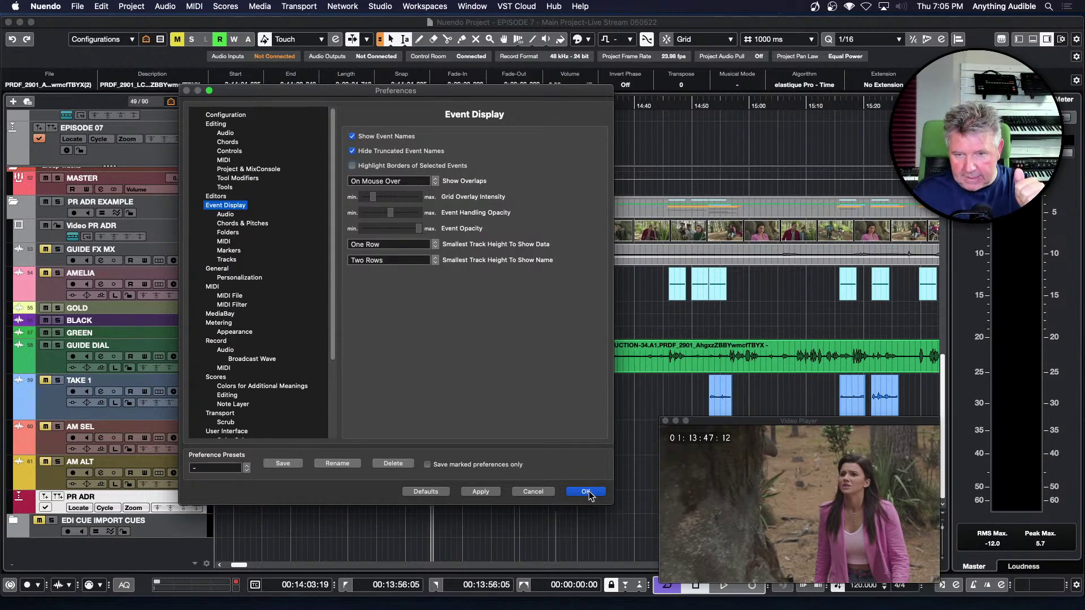
left_click(586, 491)
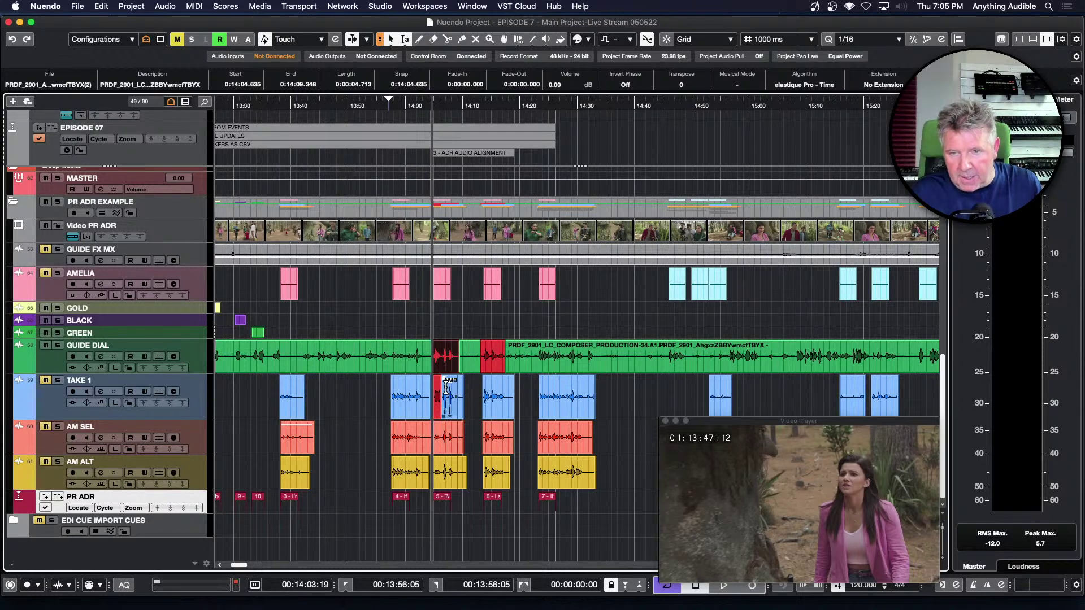
Step: Select several AM SEL events between about 13:38 and 14:23 in turn to examine how selected events are displayed
left_click(450, 444)
left_click(505, 448)
left_click(558, 446)
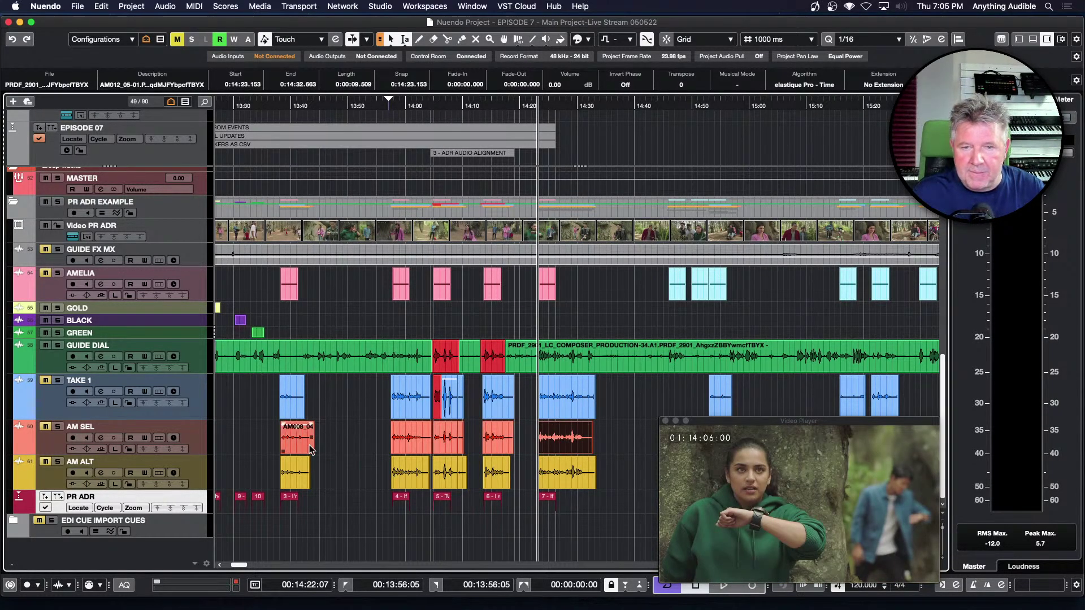
left_click(308, 448)
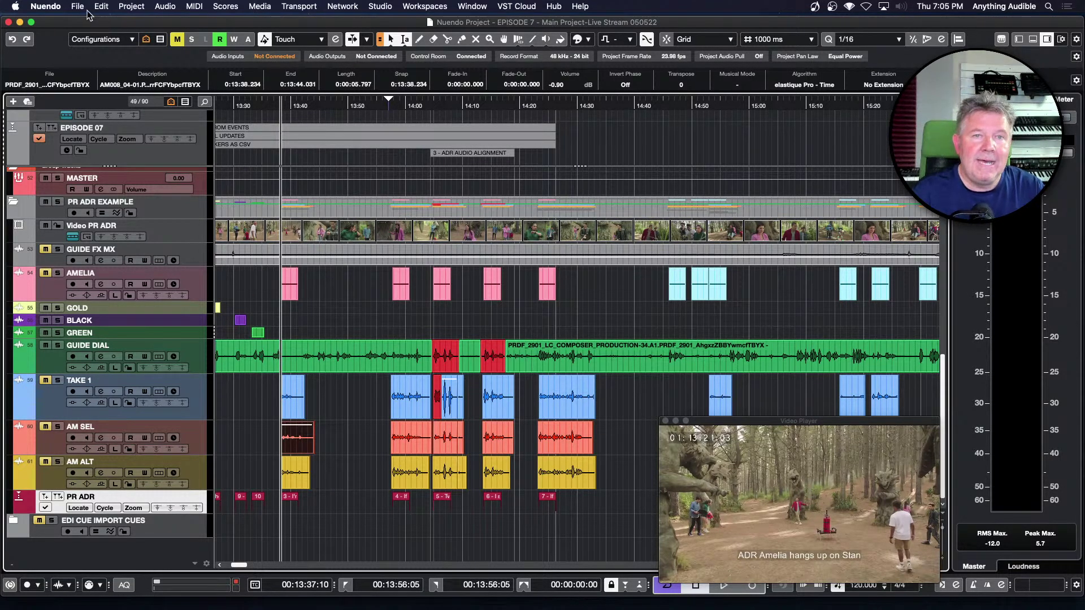
Step: Turn Highlight Borders of Selected Events back on in the Event Display preferences
left_click(55, 7)
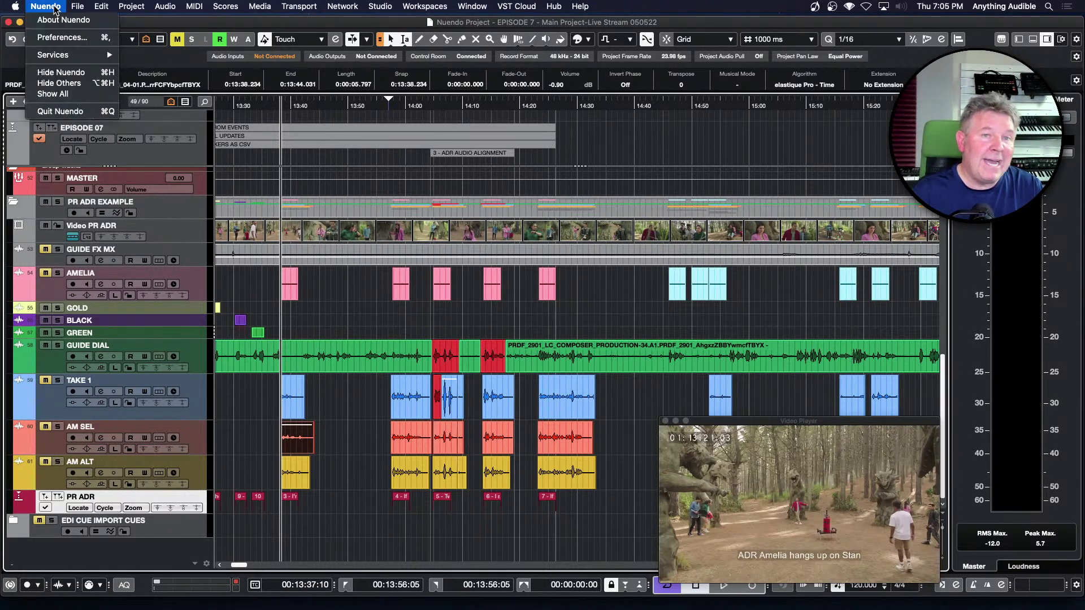
left_click(58, 38)
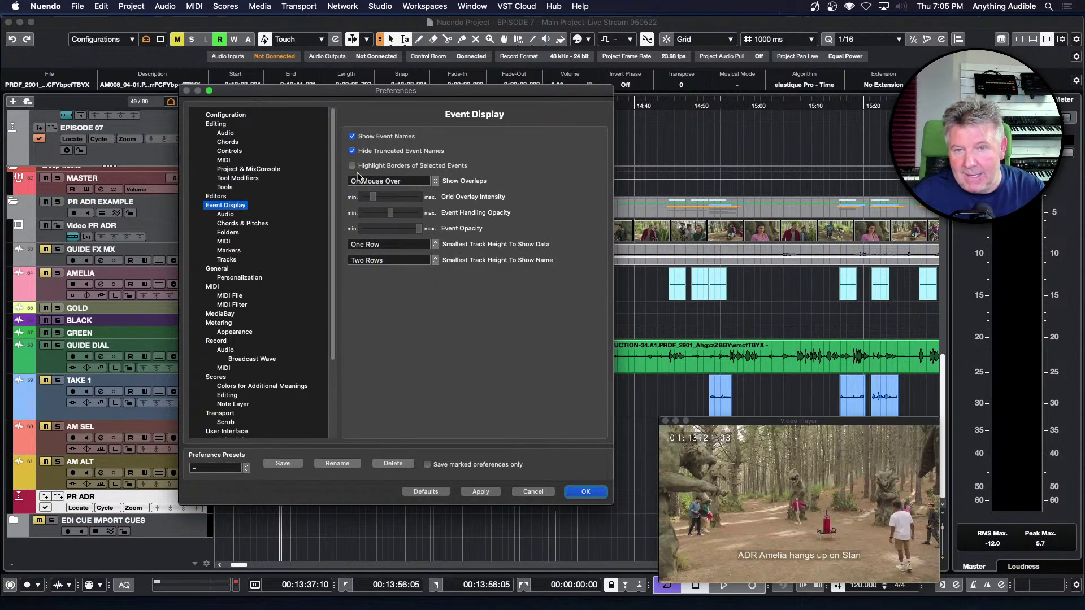
left_click(352, 166)
left_click(592, 491)
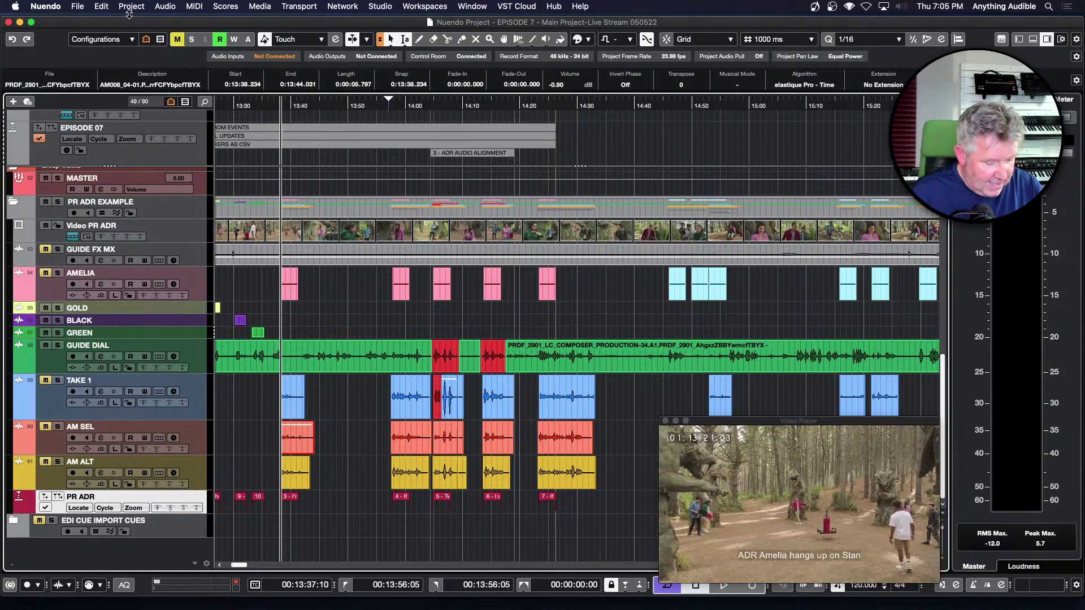
Step: Save the current Episode 7 project and create a new project from the Empty template in the TRASH ME folder
key("super+s")
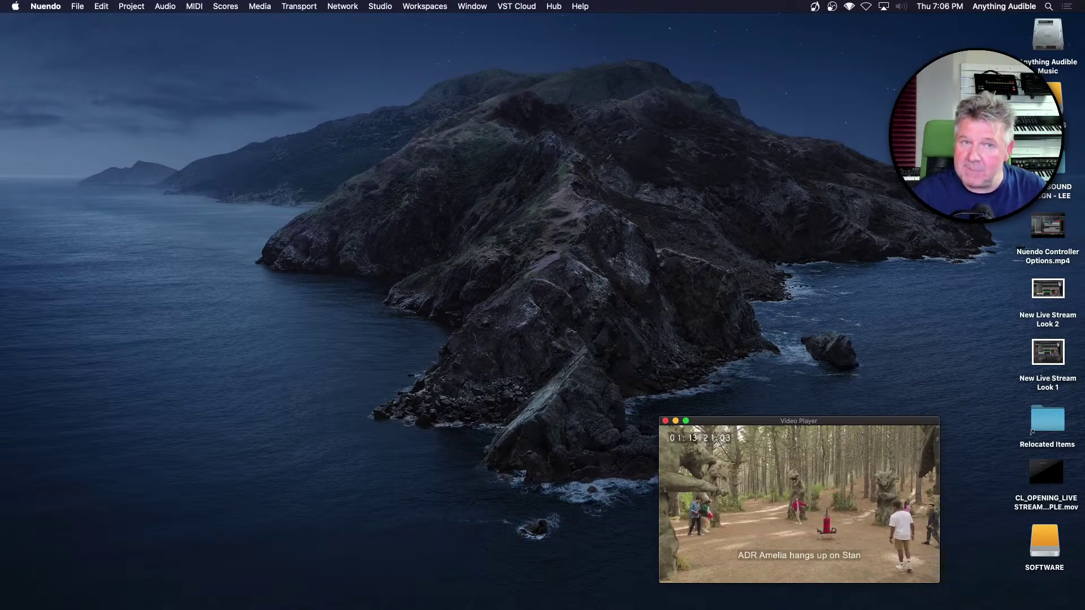
left_click(78, 7)
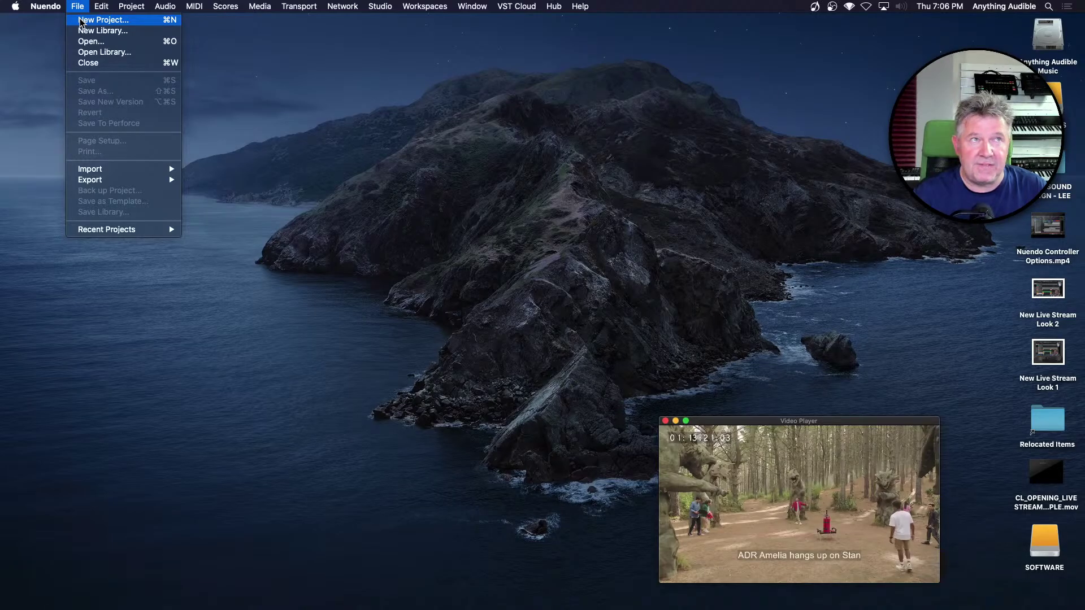
left_click(102, 20)
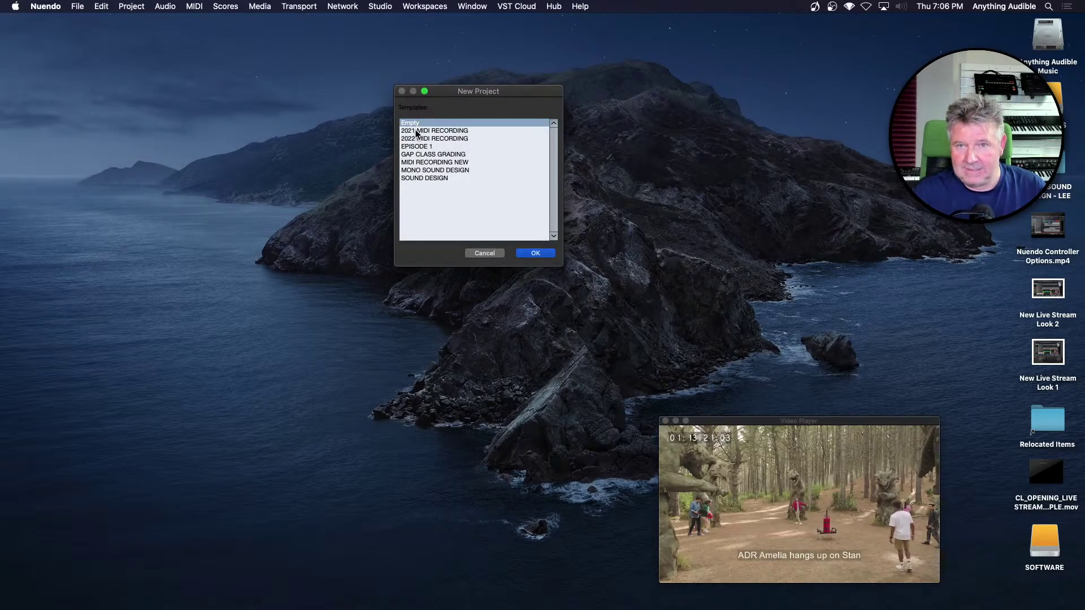
left_click(532, 252)
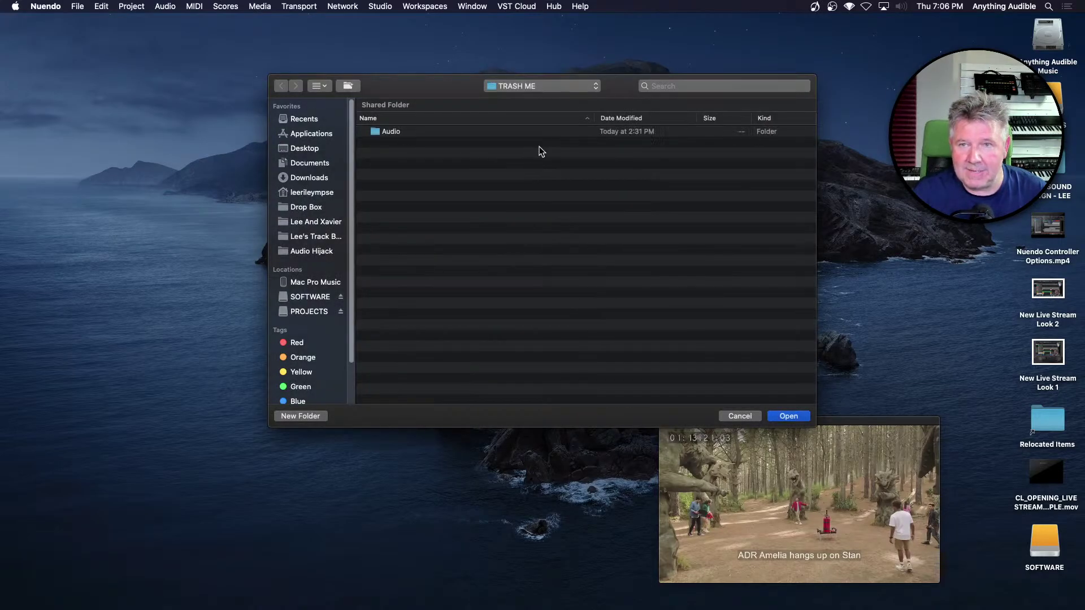
left_click(795, 419)
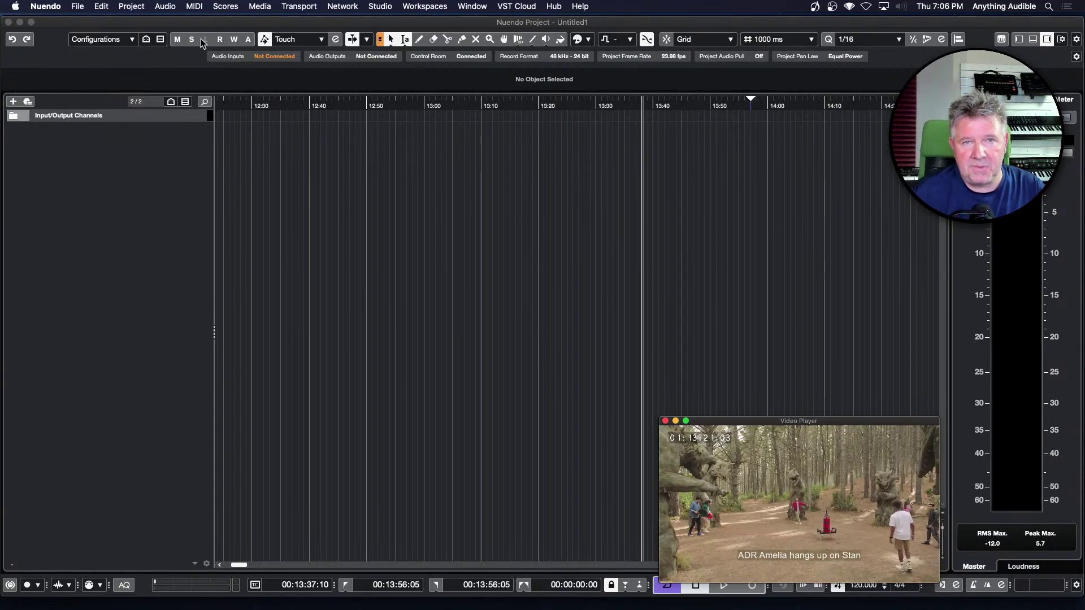
Step: Open ADM Authoring for Dolby Atmos and check the available renderer choices, leaving No Renderer selected
left_click(144, 8)
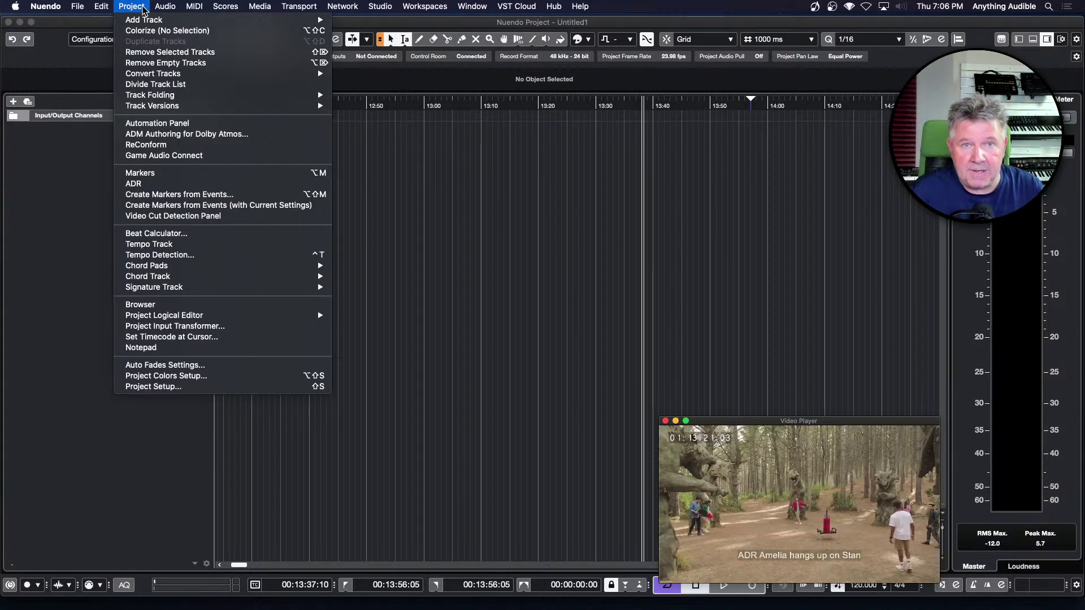
left_click(196, 135)
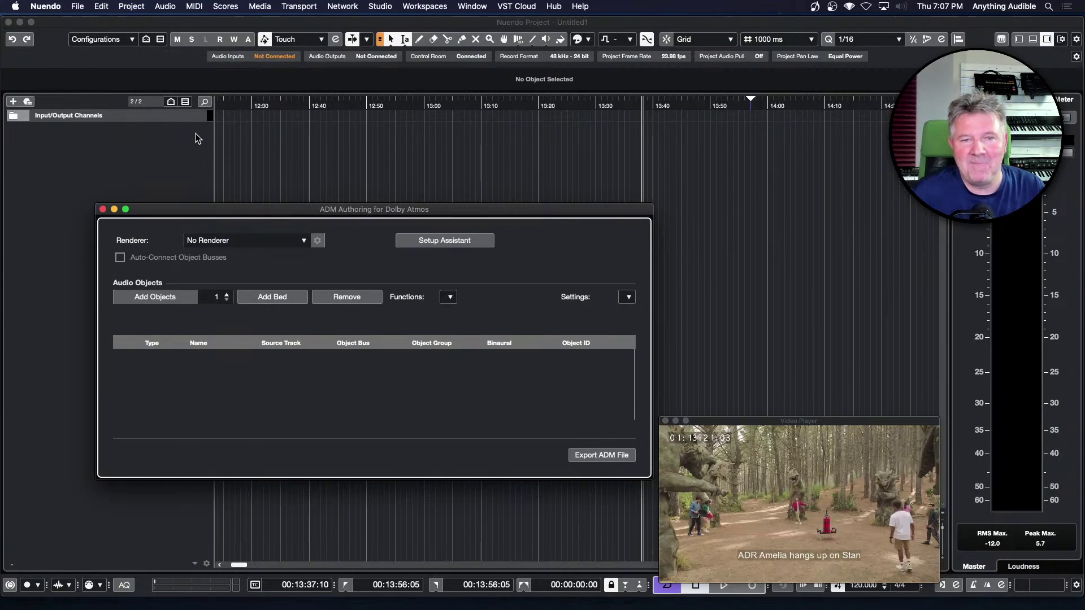
left_click(297, 240)
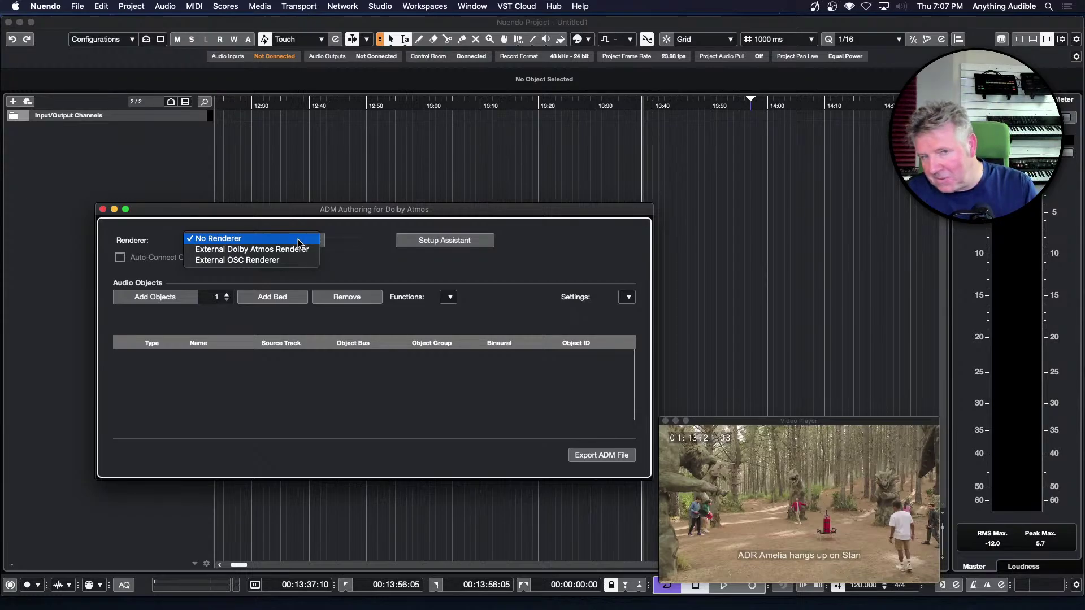
left_click(298, 239)
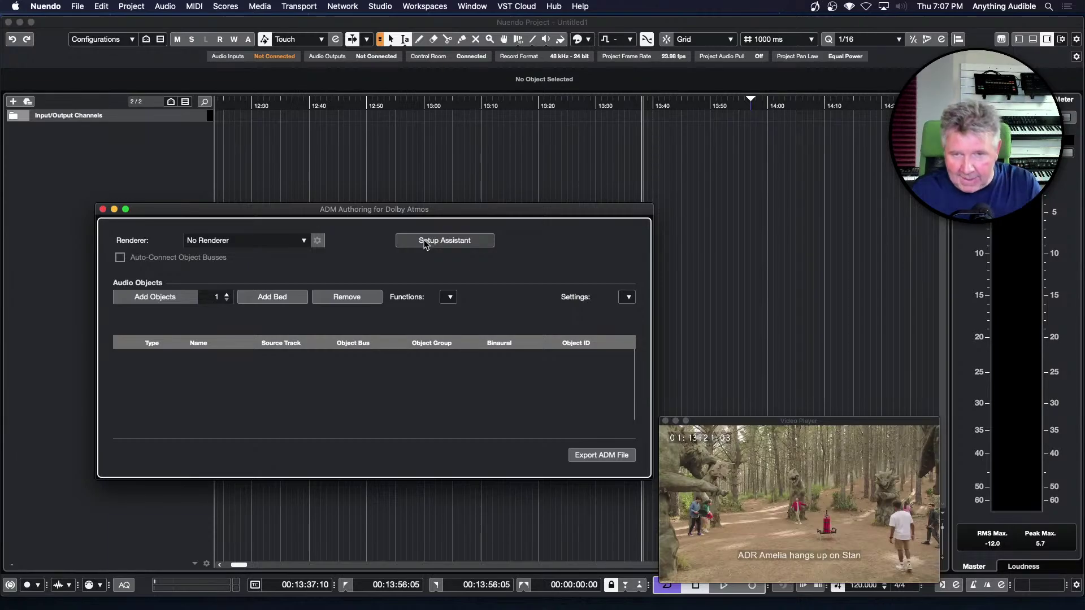
Step: In the Dolby Atmos Setup Assistant, enable adding a main mix channel with renderer in 7.1.4 configuration
left_click(425, 242)
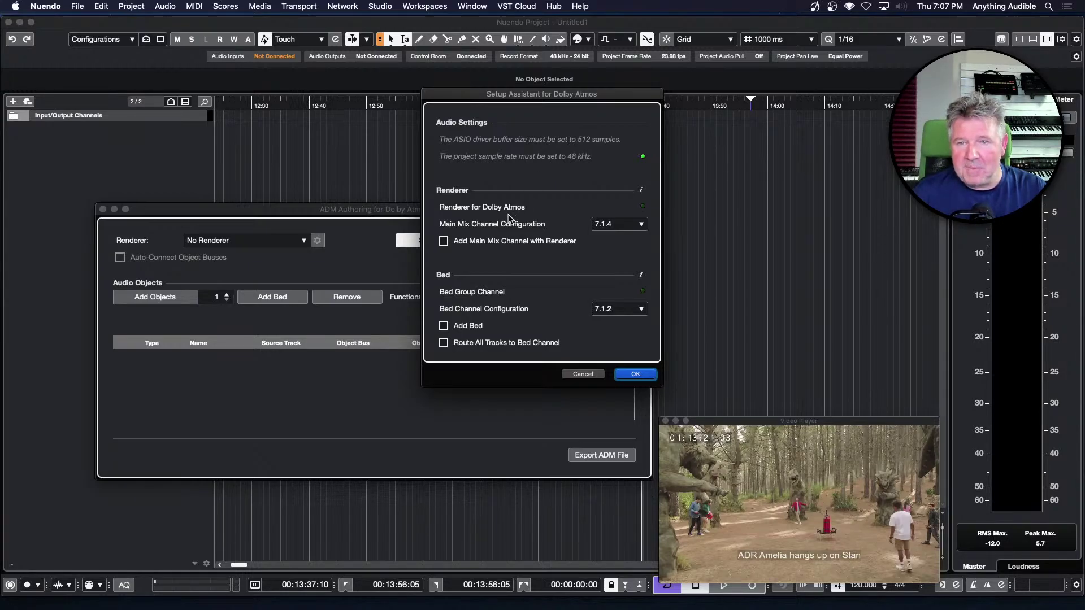
left_click(443, 241)
left_click(613, 224)
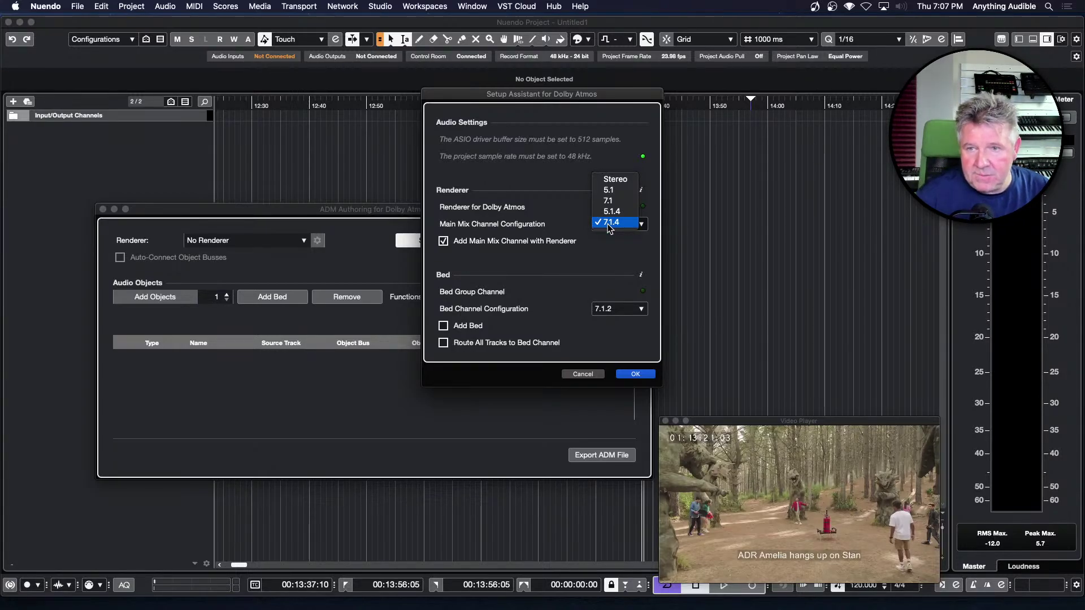
left_click(618, 223)
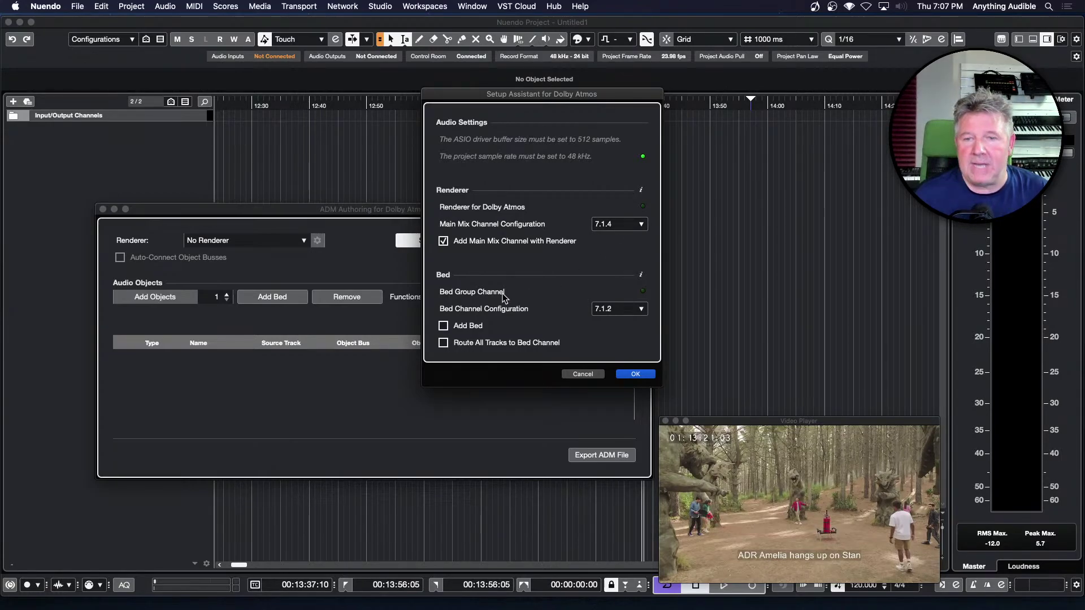
Step: Enable adding a 7.1.2 bed with all tracks routed to the bed channel, and apply the Dolby Atmos setup
left_click(443, 327)
left_click(639, 309)
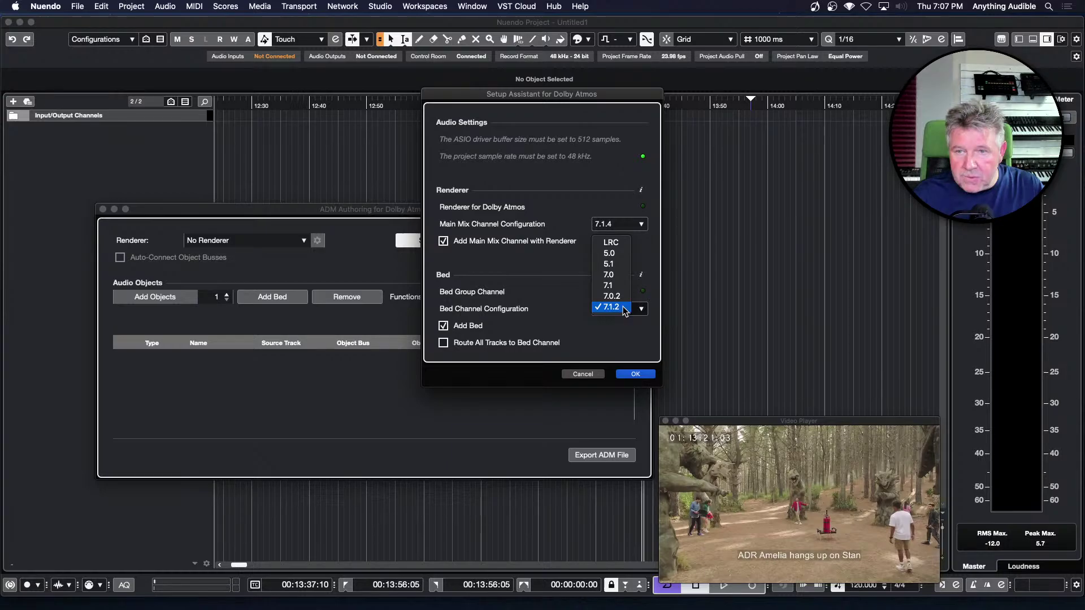
left_click(625, 309)
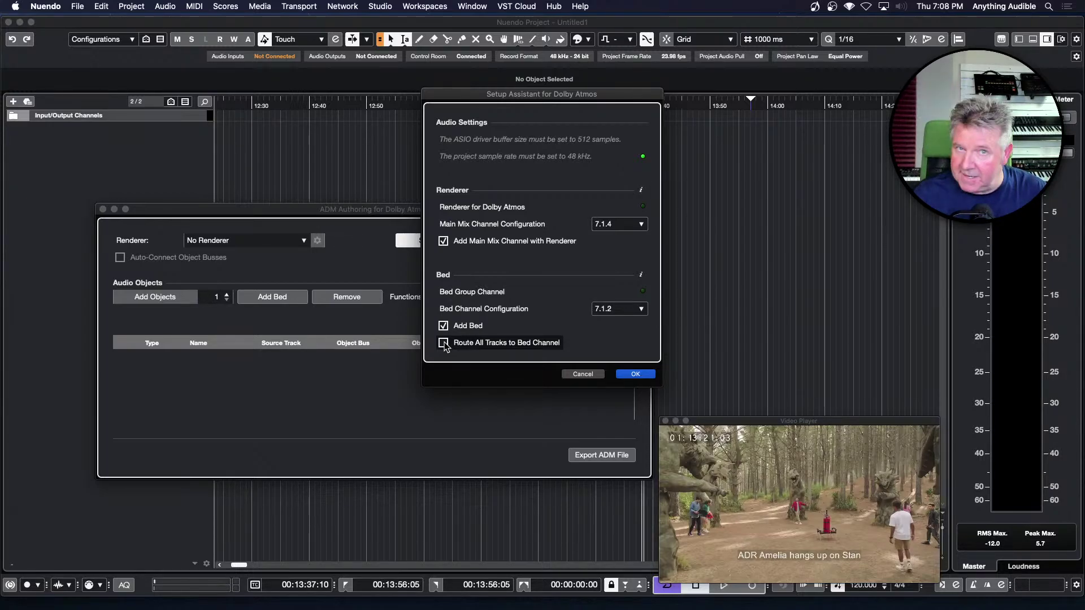
left_click(444, 343)
left_click(647, 375)
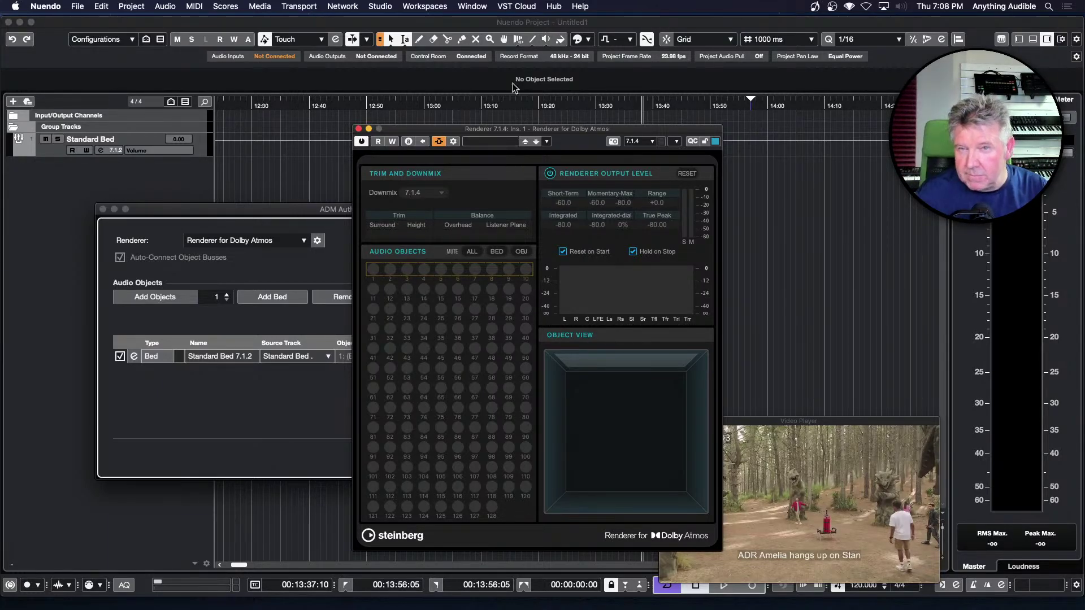
Step: Close the untitled project without saving it
left_click(481, 22)
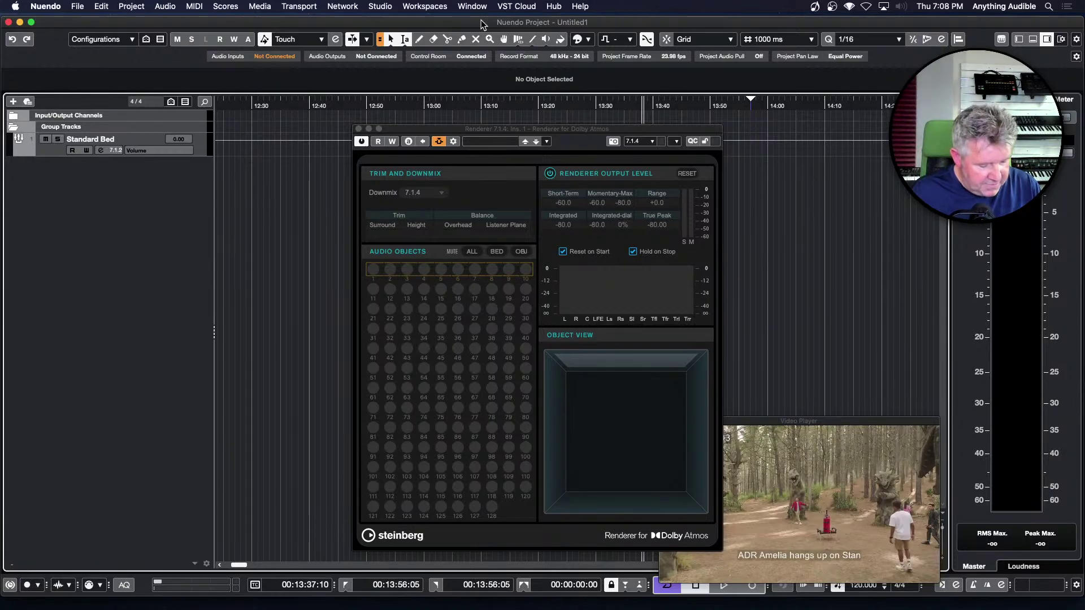
key("super+s")
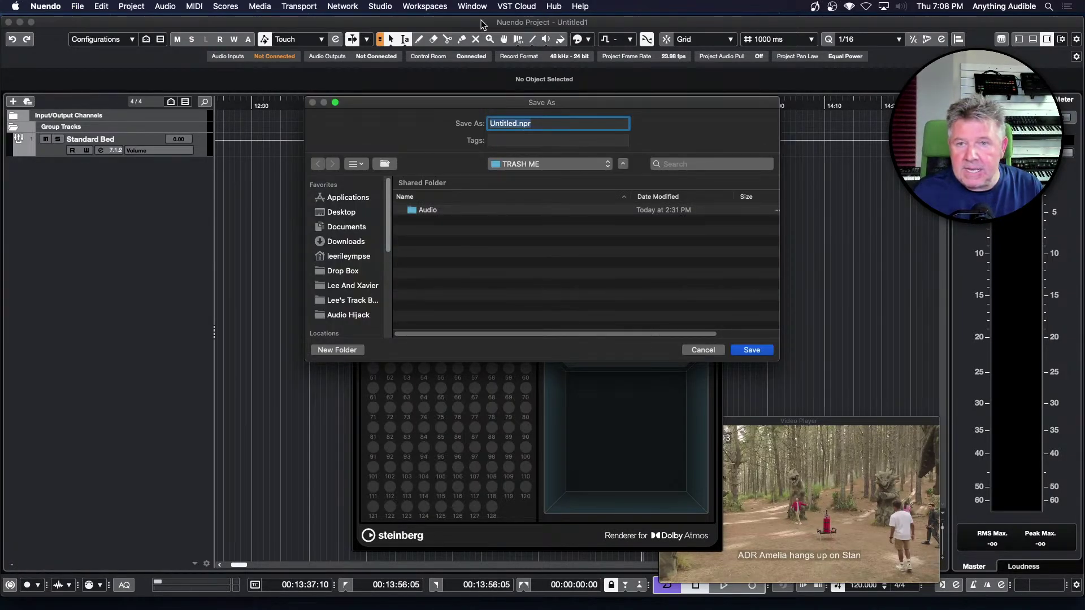
left_click(703, 350)
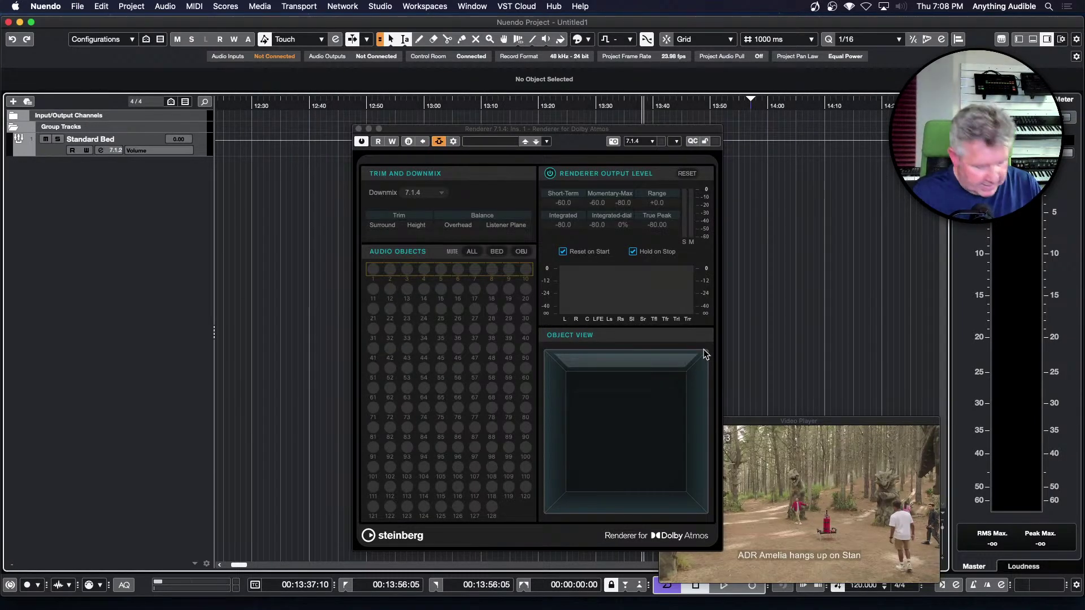
key("super+w")
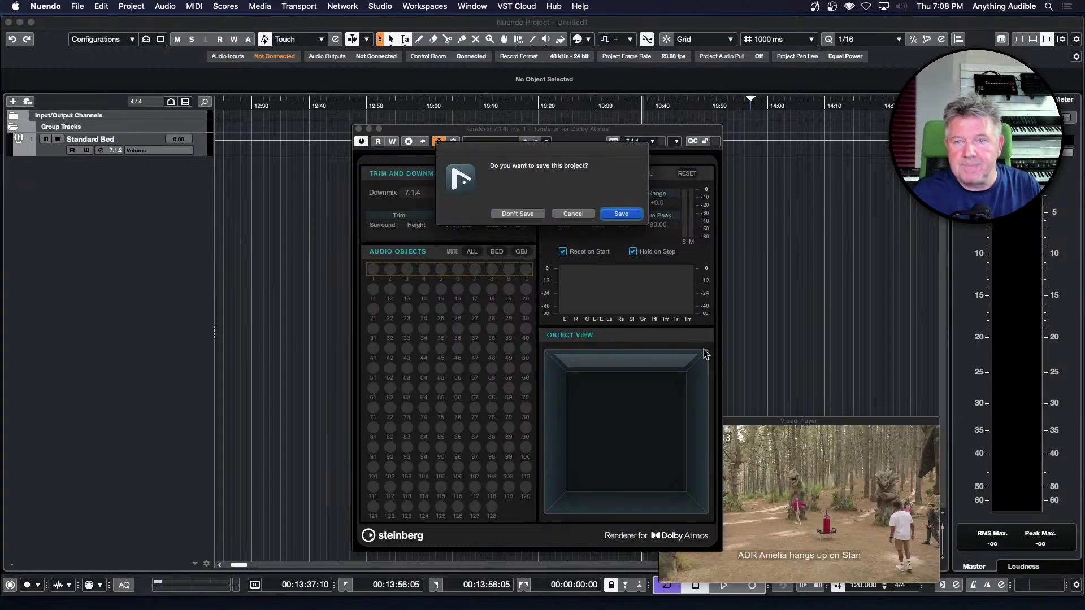
left_click(527, 215)
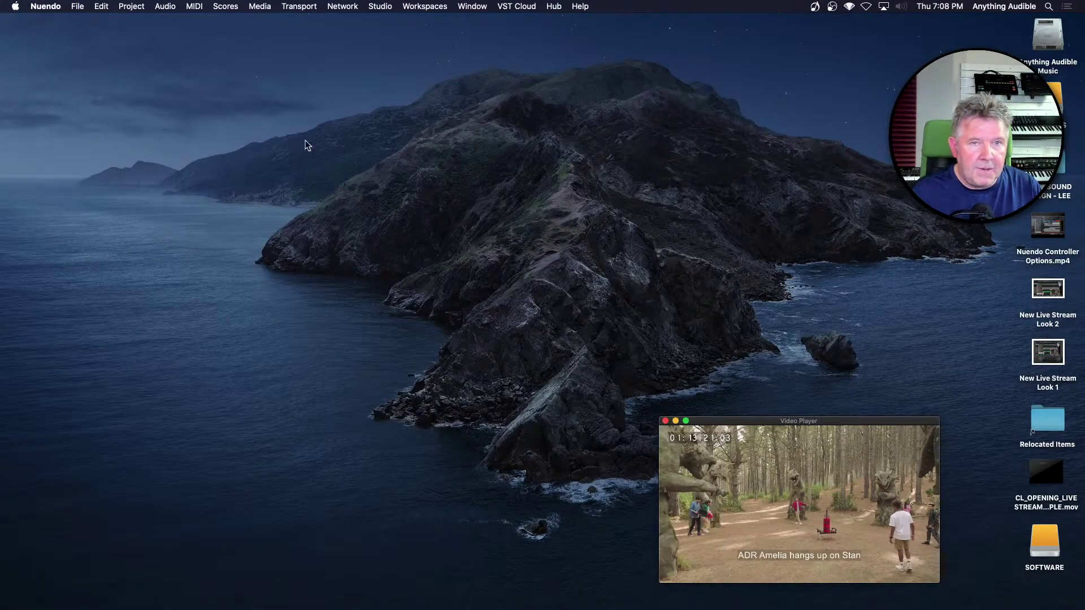
Step: Open the recent project Base.01.npr
left_click(78, 8)
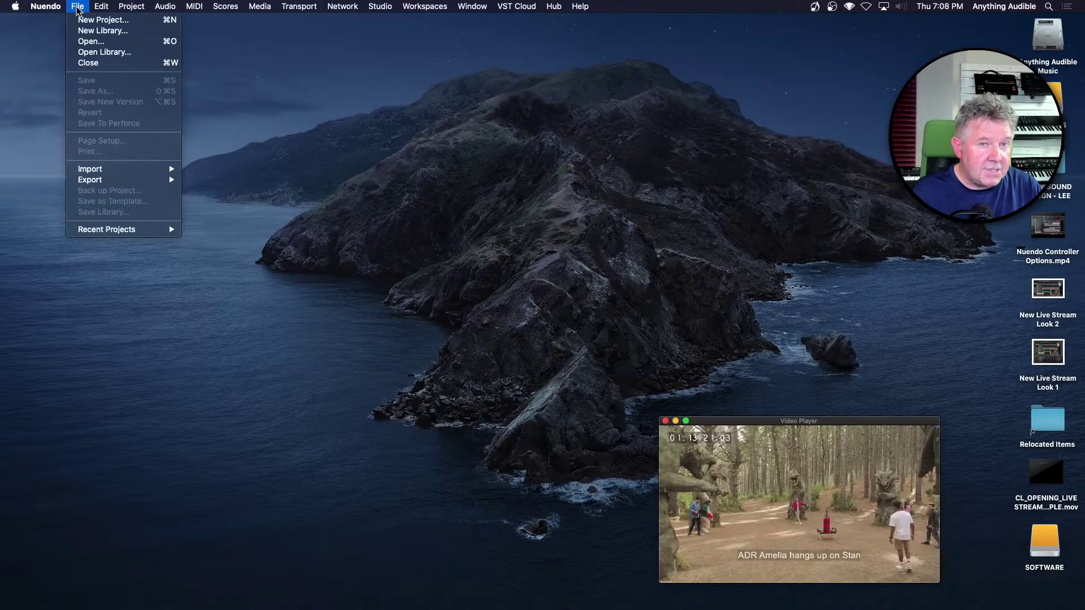
mouse_move(80, 230)
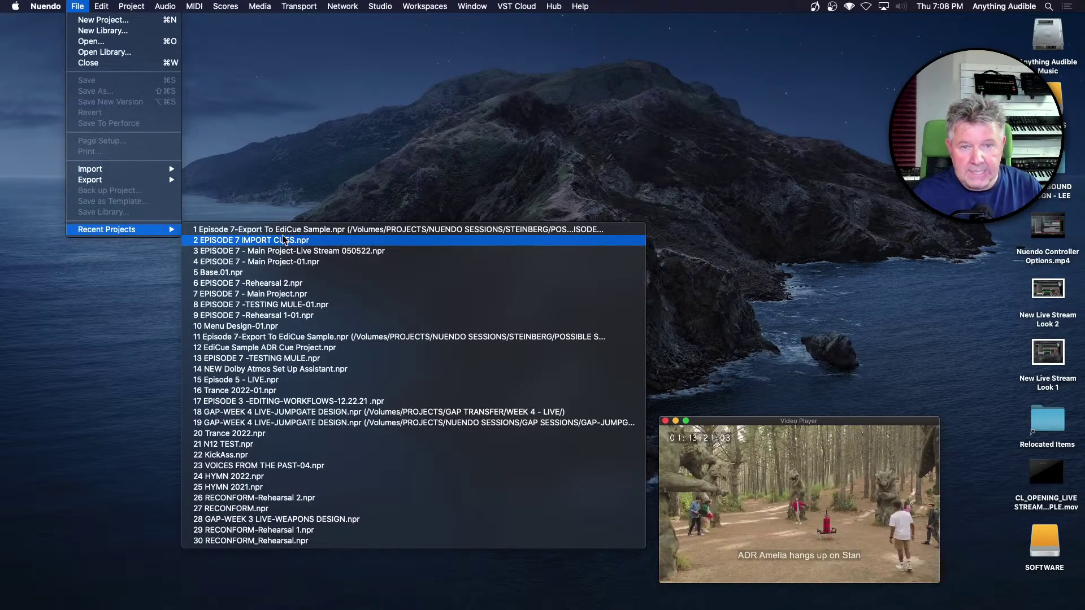
left_click(283, 273)
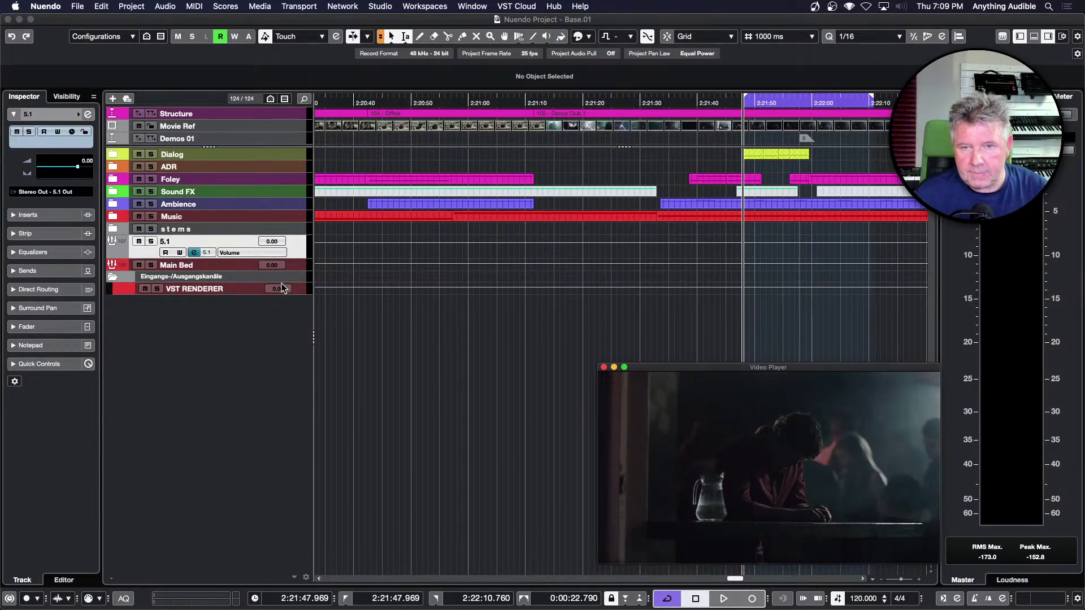
Step: Play the Base.01 project briefly from the cycle start at about 2:21:47 to check its audio output
scroll(401, 333, "right", 5)
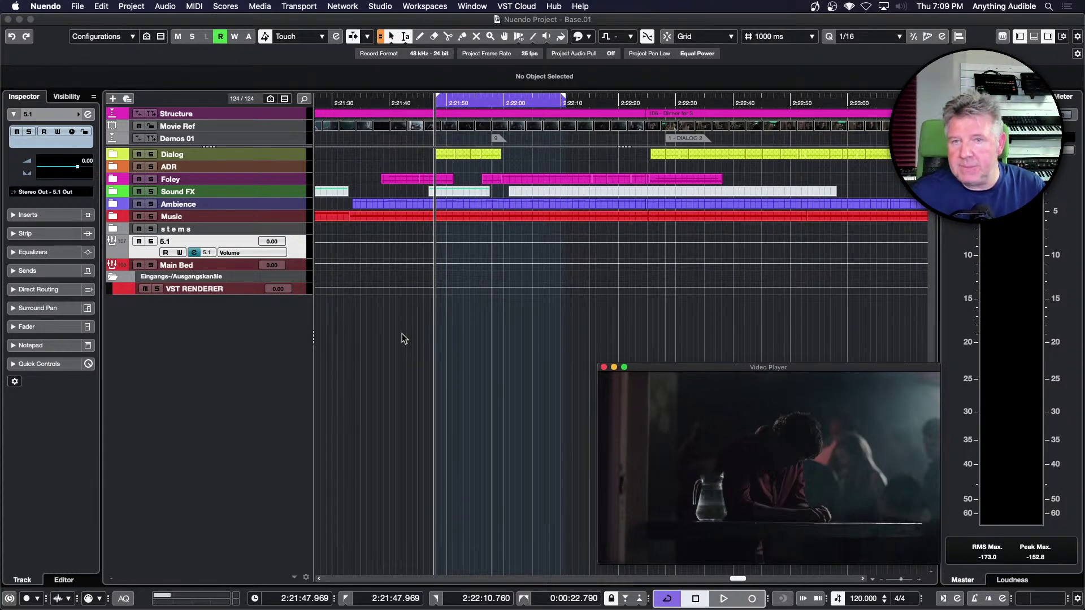
key("space")
key("space")
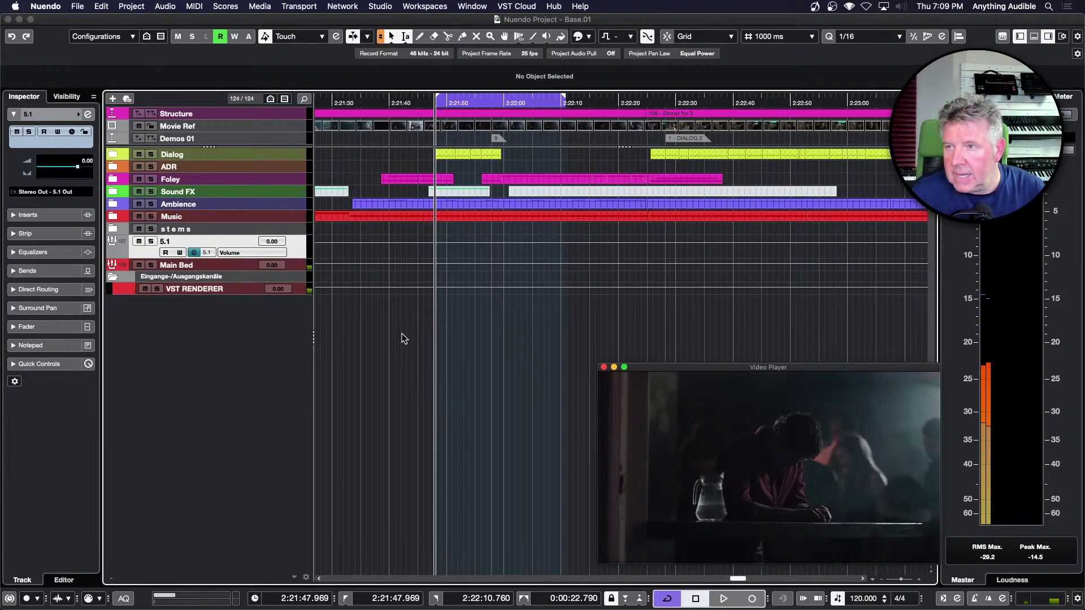
Step: Set the downmix of the Renderer for Dolby Atmos on the VST RENDERER channel to 7.1.4
key("F3")
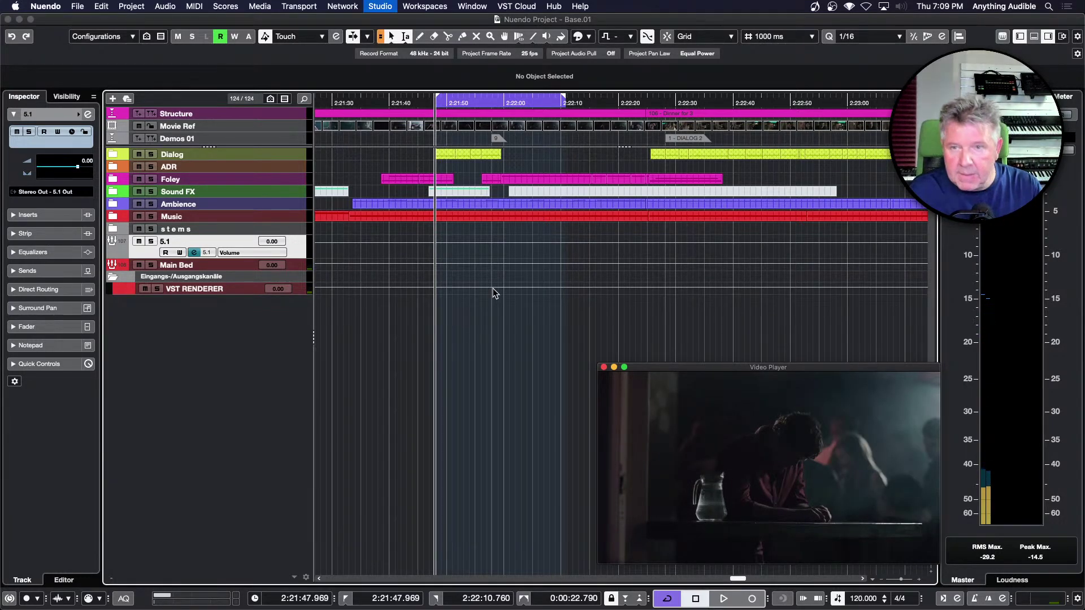
left_click(50, 90)
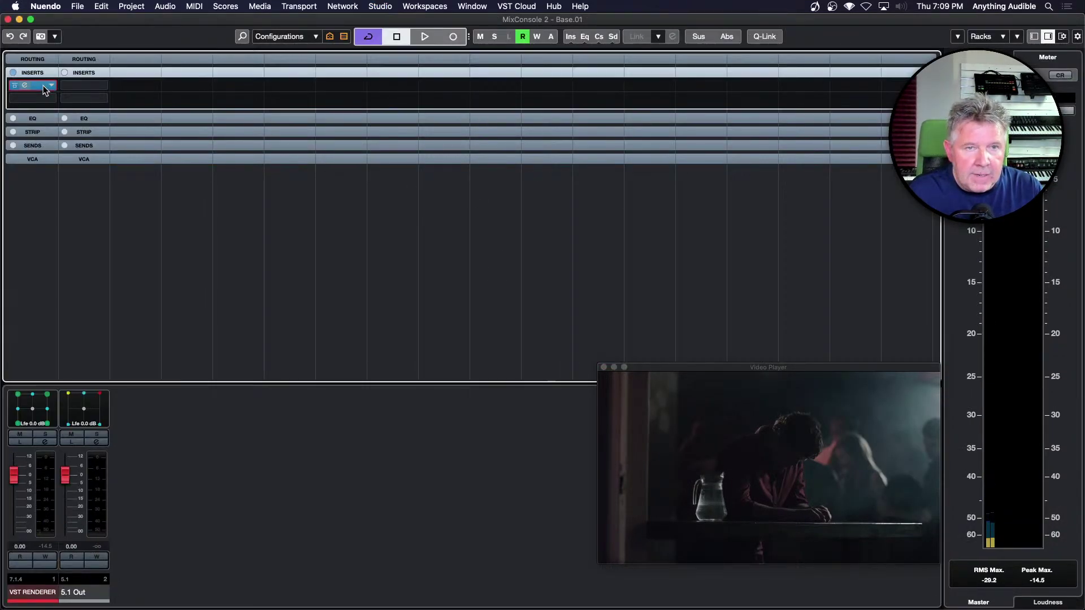
left_click(428, 194)
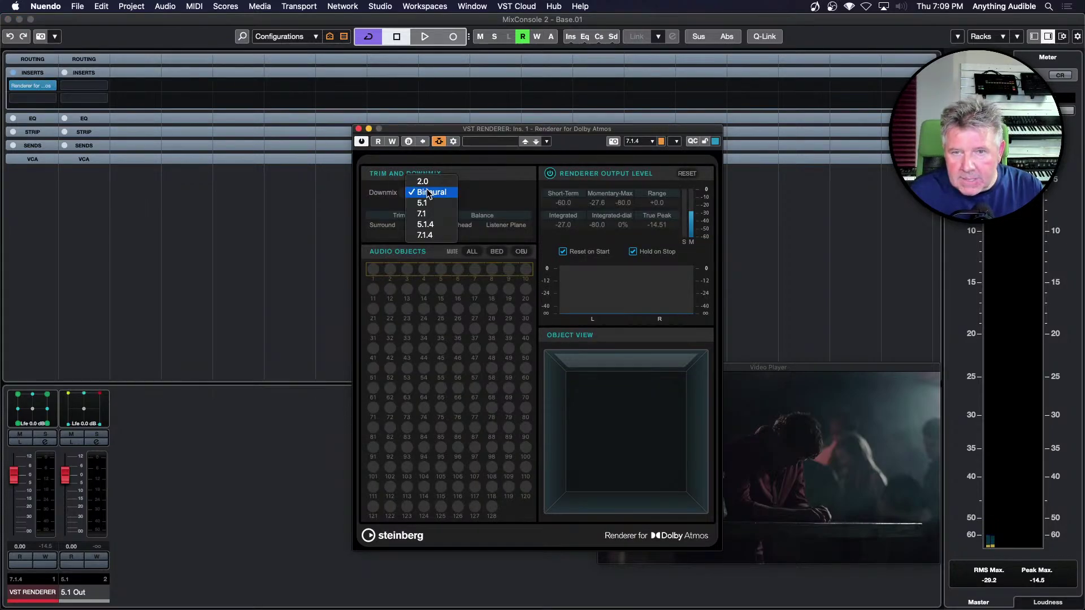
left_click(431, 240)
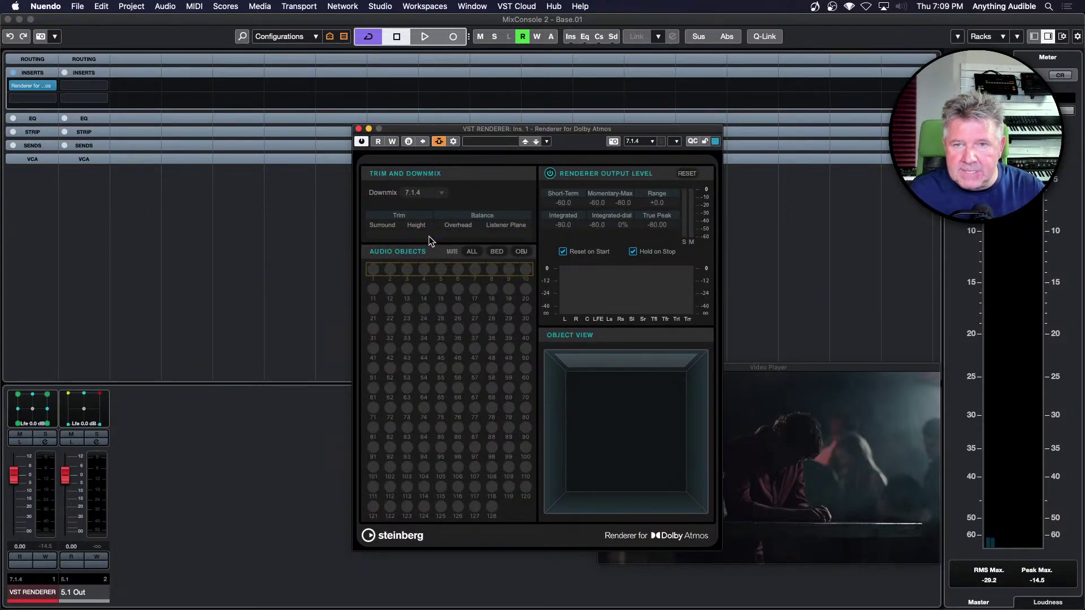
key("F3")
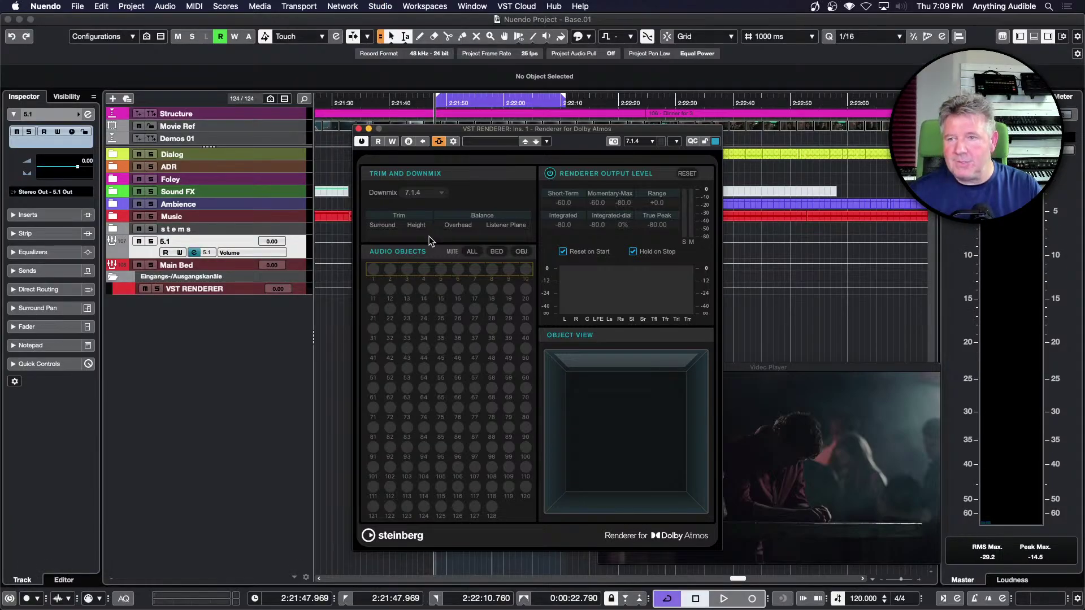
Step: Locate the playhead to the Movie Ref event's start, then to the Dialog event at about 2:00:53, and play briefly while watching the renderer
left_click(445, 123)
key("l")
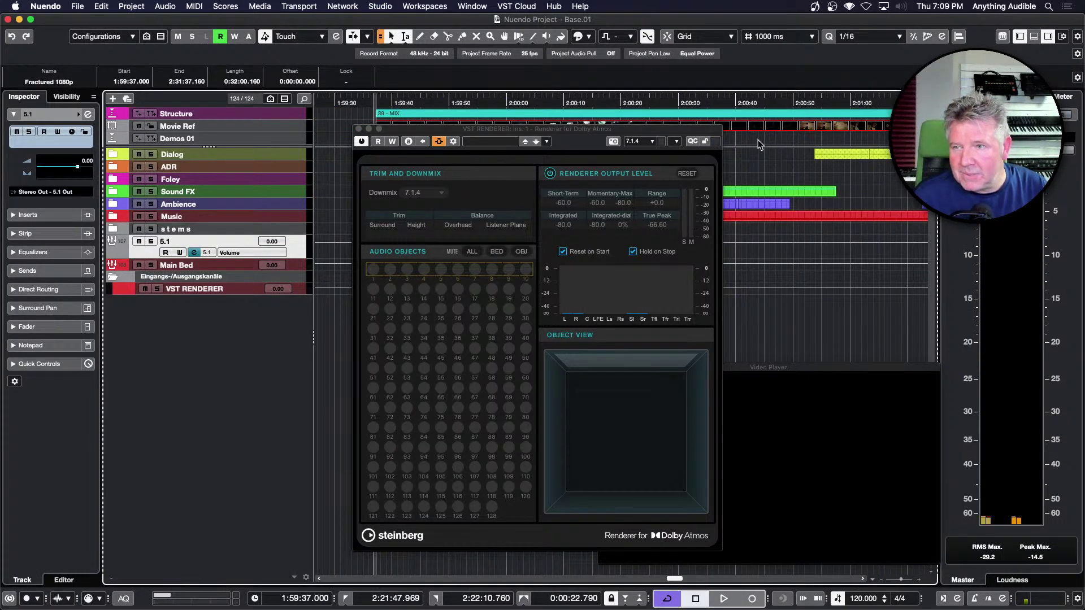
left_click(822, 157)
key("l")
key("space")
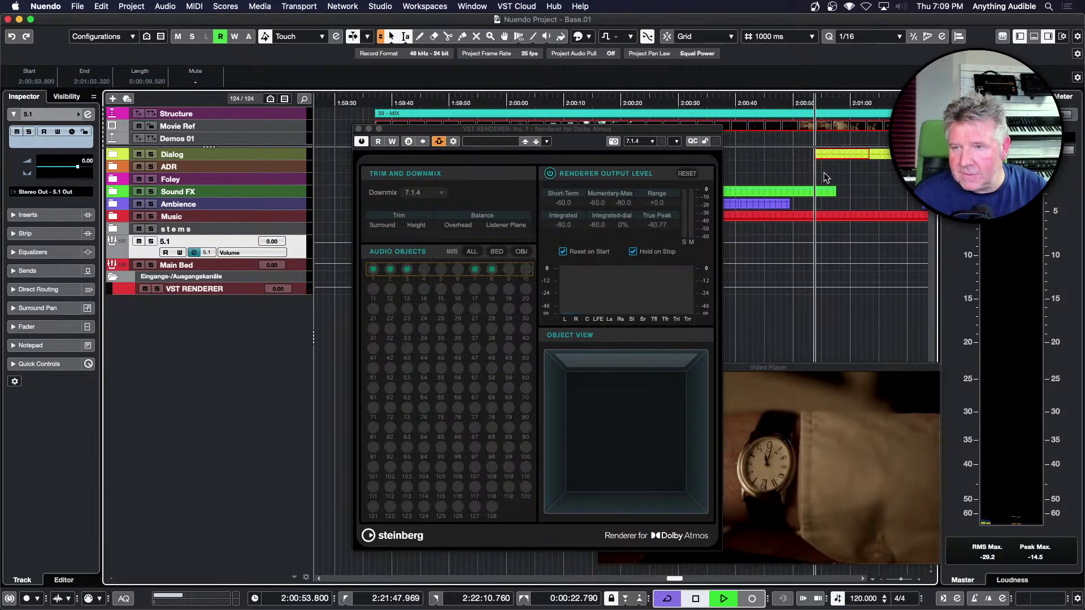
key("space")
Step: Locate the playhead to the start of the Dialog event at about 2:02:59 and play briefly while watching the renderer's levels
scroll(825, 314, "right", 3)
scroll(825, 319, "right", 2)
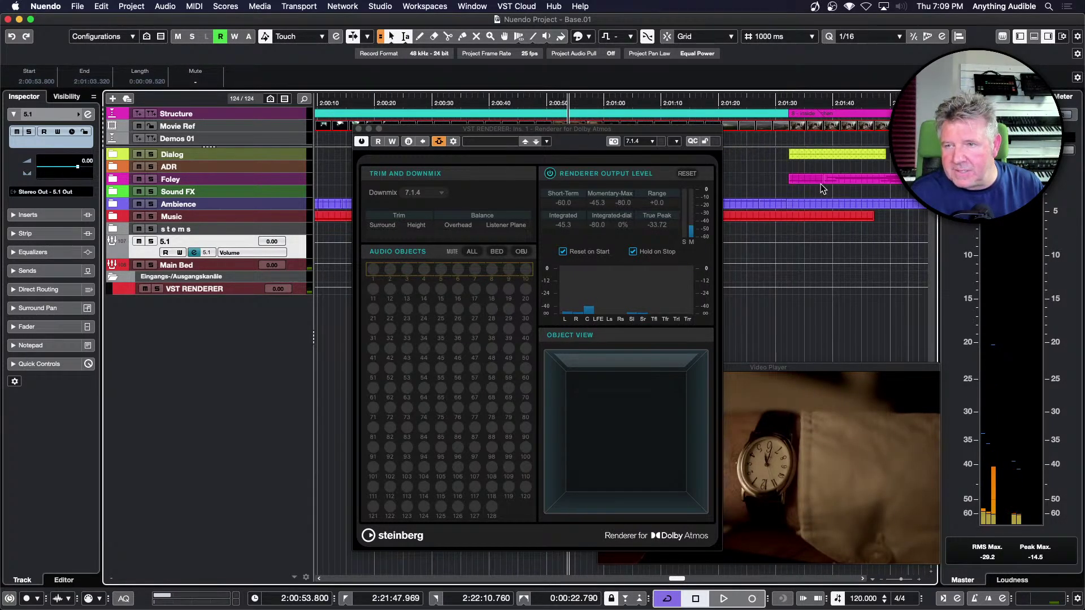
left_click(822, 319)
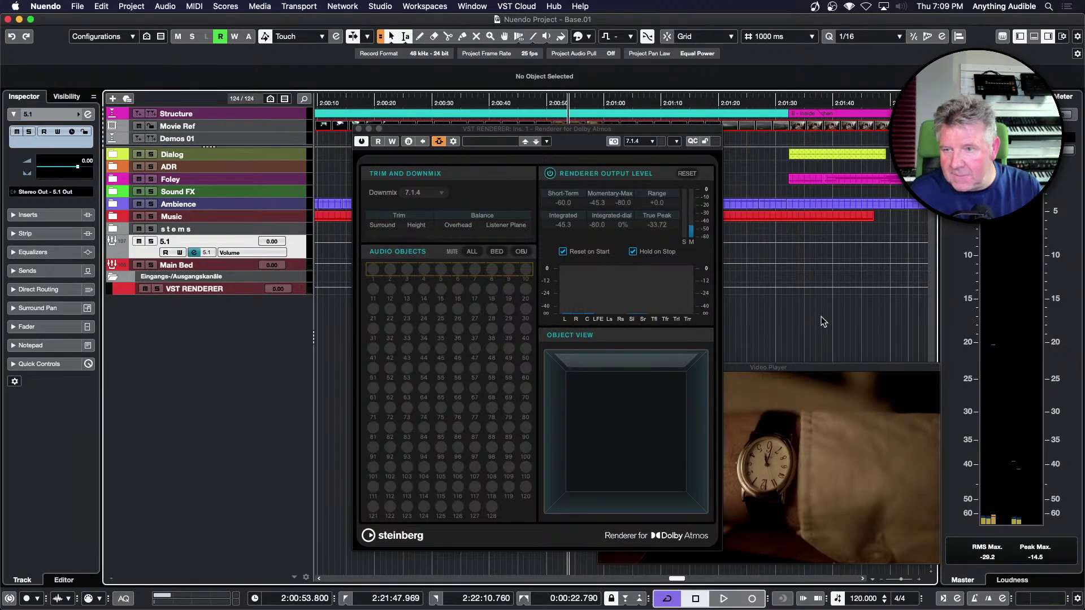
key("g")
key("g")
key("g")
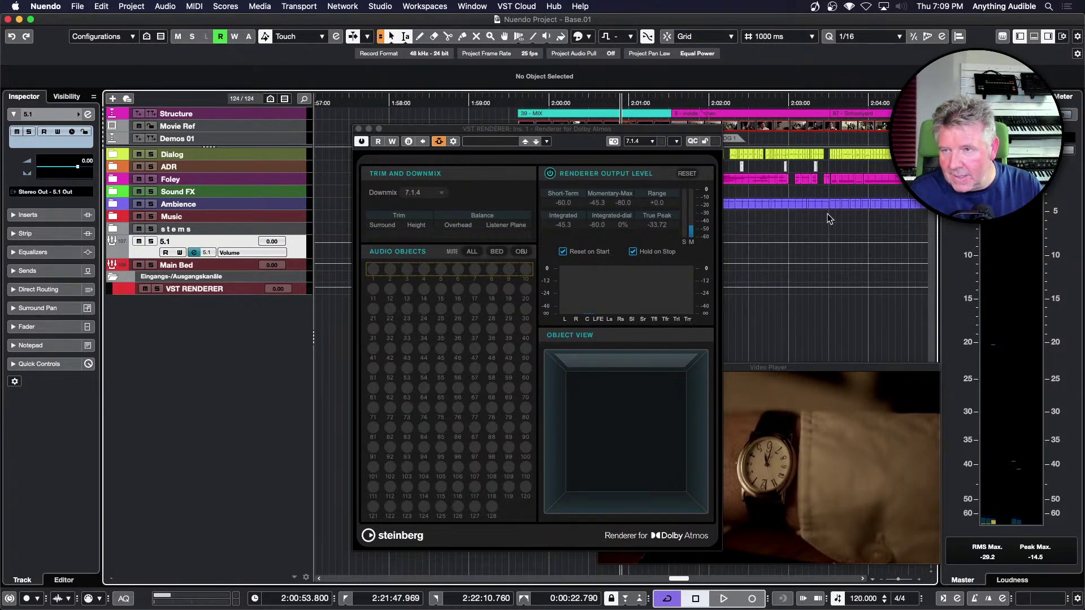
left_click(795, 156)
key("l")
key("space")
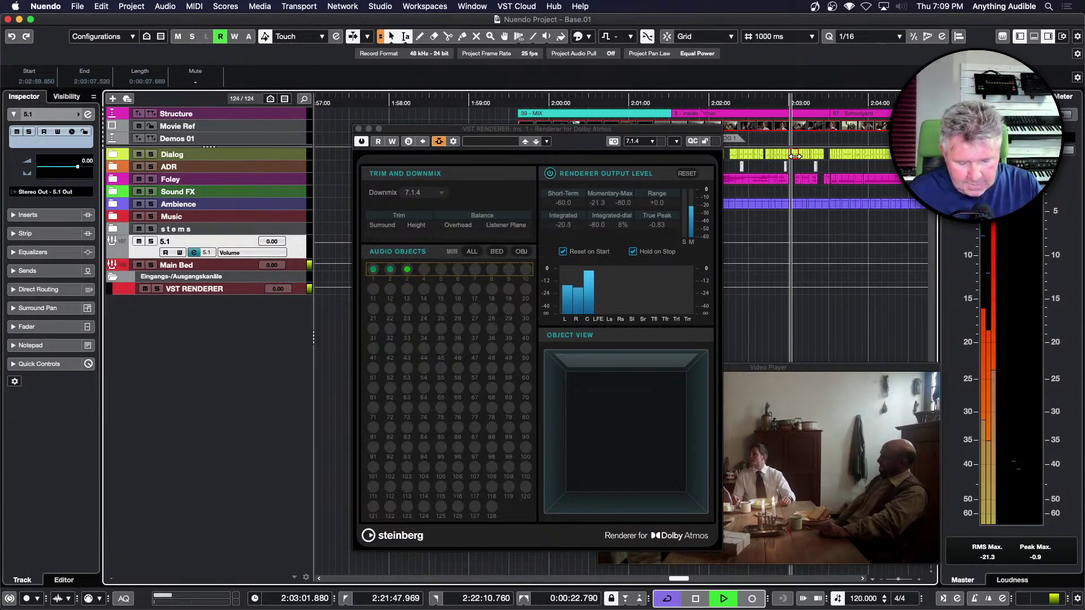
key("h")
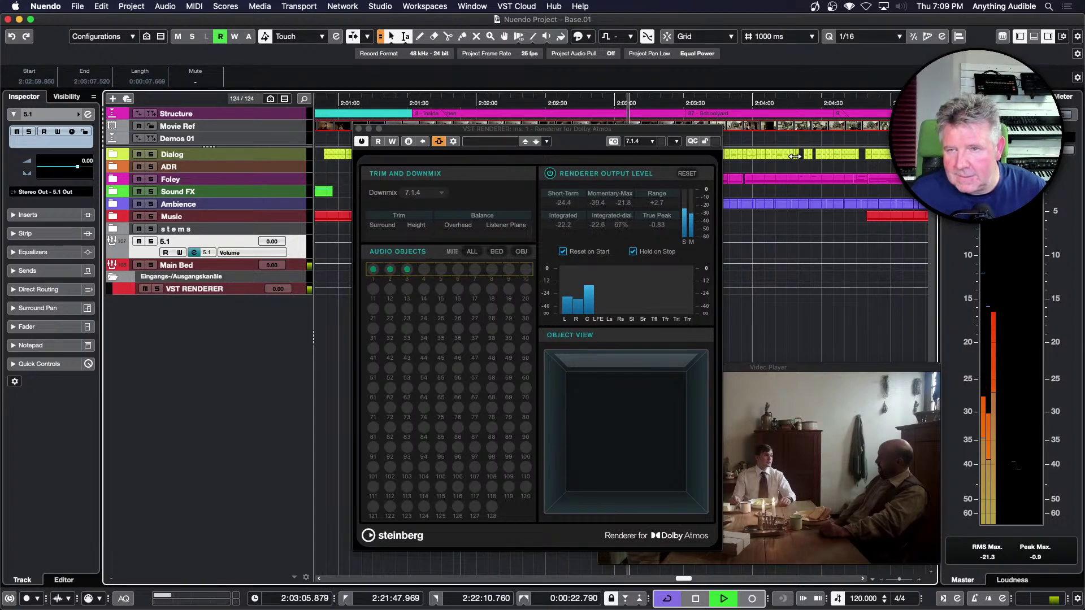
key("space")
key("space")
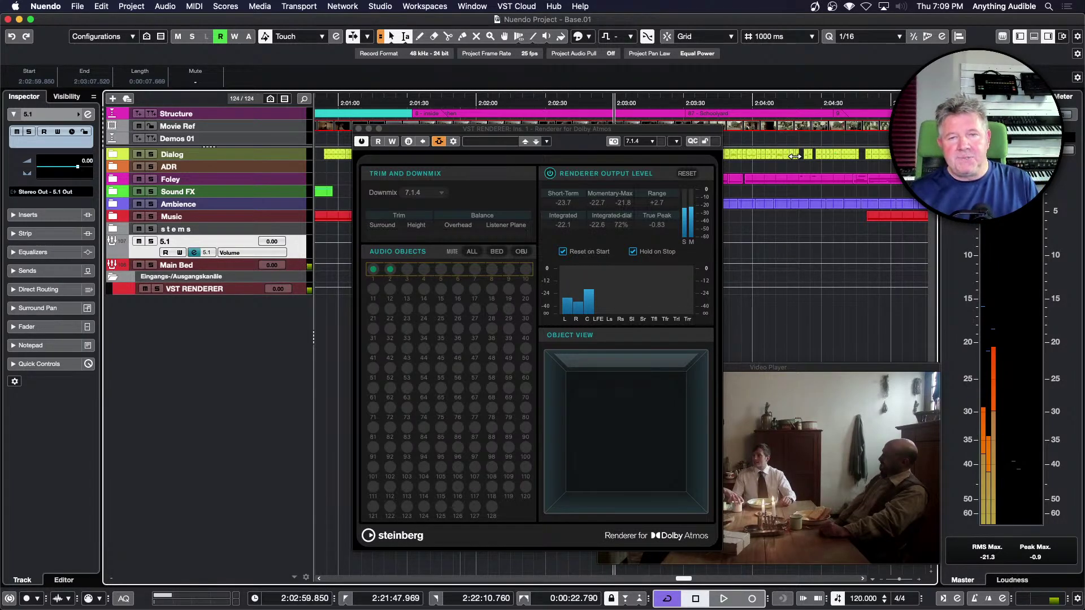
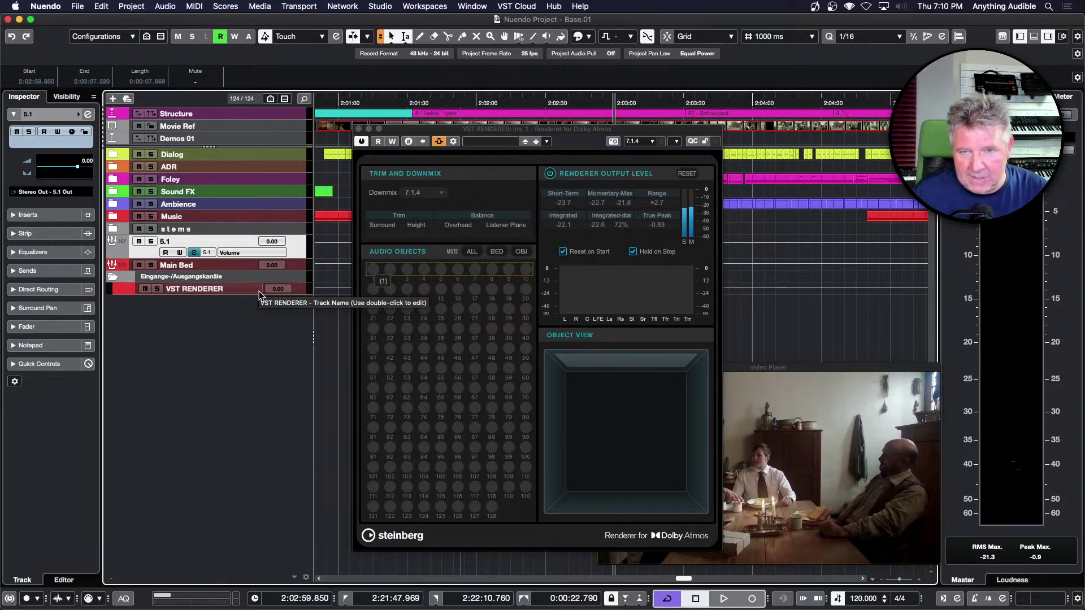
Step: Set the Renderer for Dolby Atmos downmix to Binaural and play the dialog passage twice to check its stereo output
left_click(440, 196)
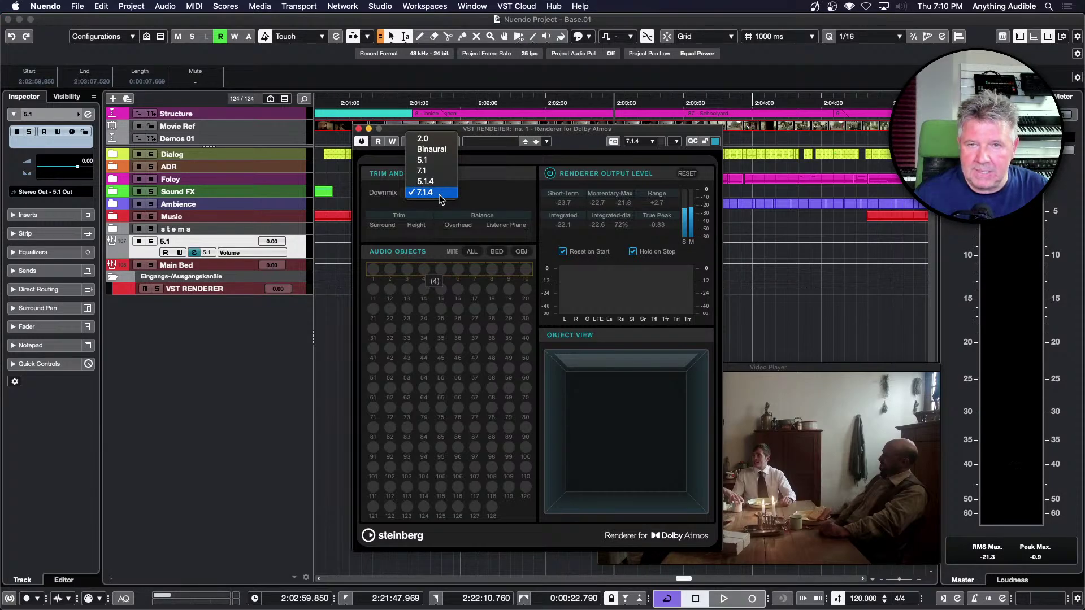
left_click(434, 149)
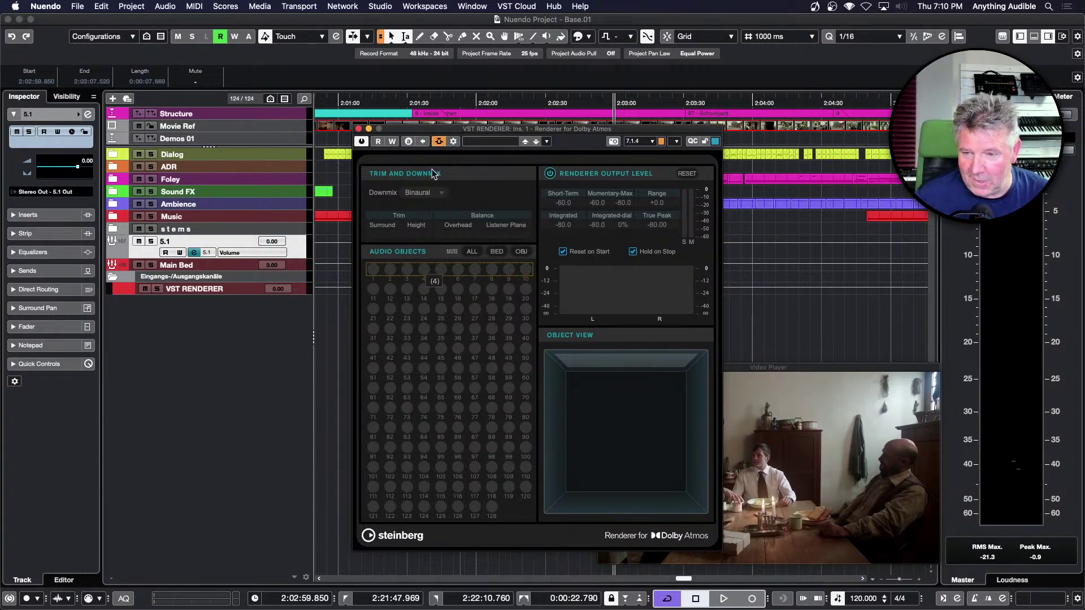
key("space")
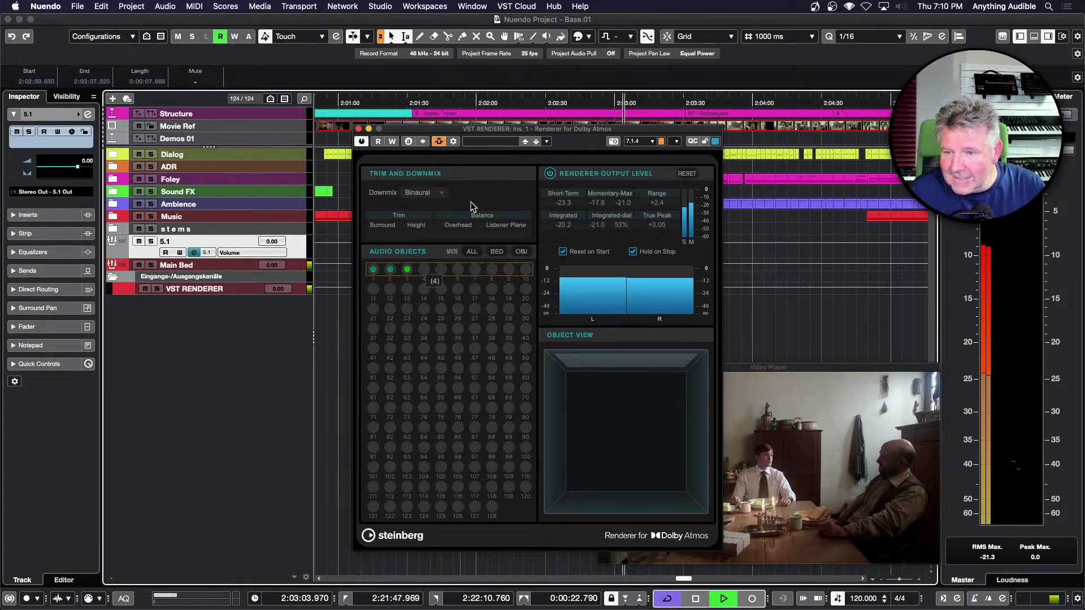
key("space")
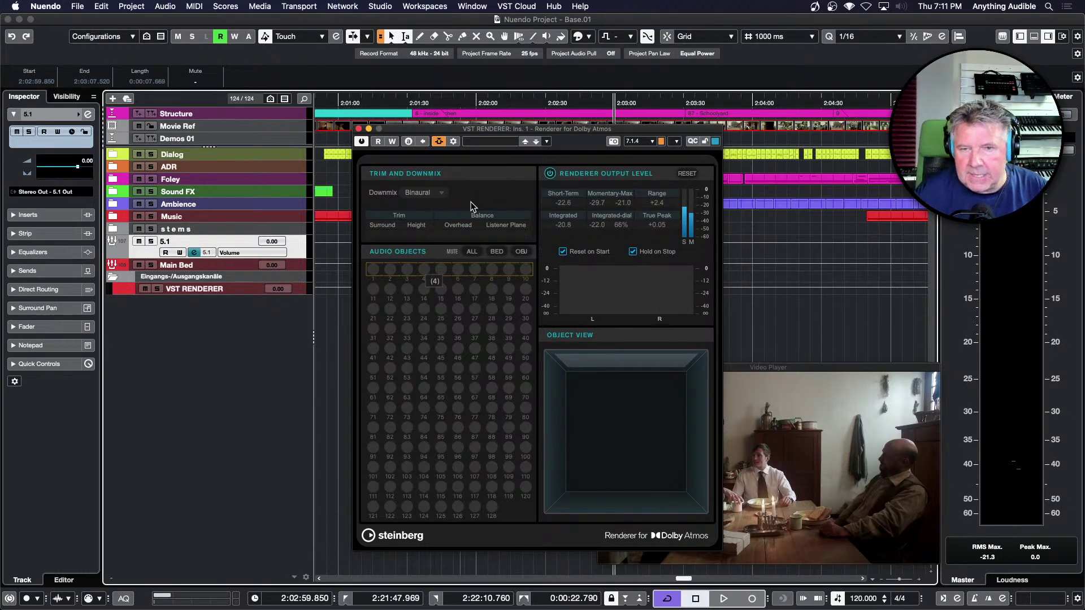
key("space")
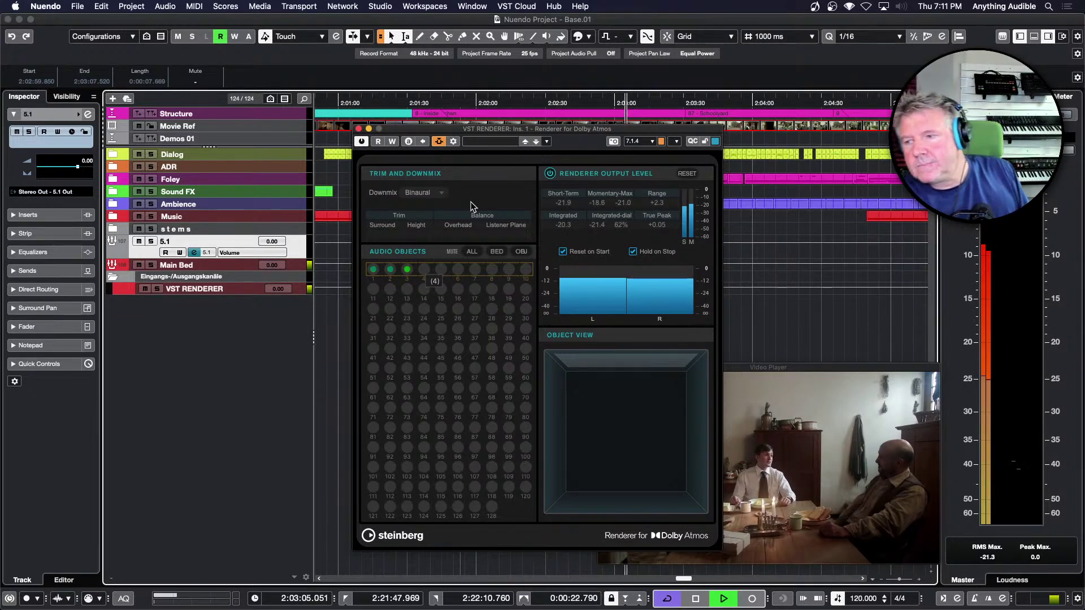
key("space")
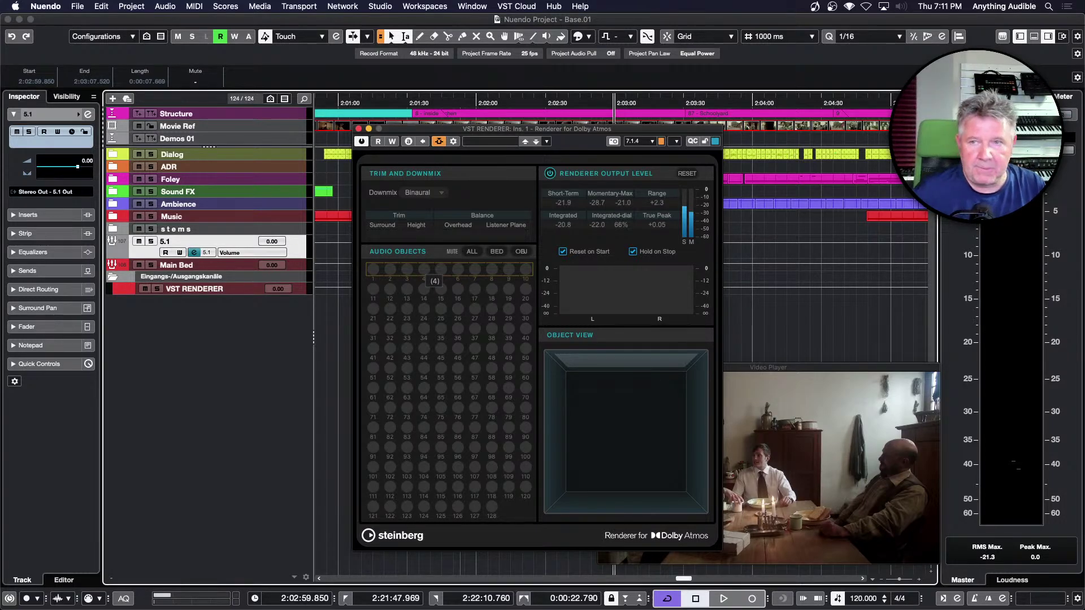
Step: Insert the Headphones Match plug-in on the first insert of the Control Room's Phones channel and reposition its window
left_click(1030, 96)
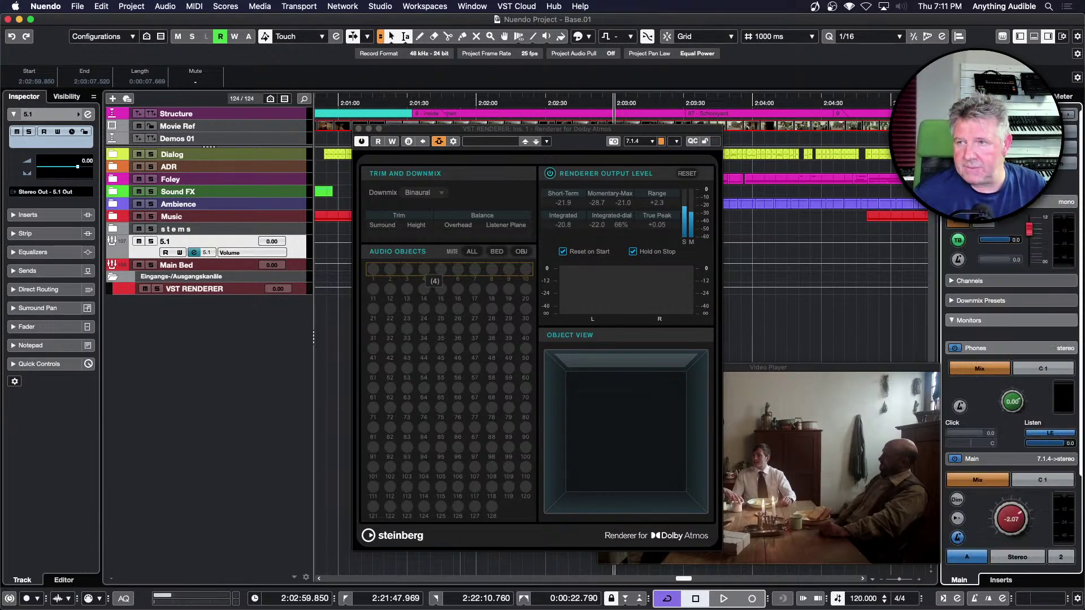
left_click(1009, 583)
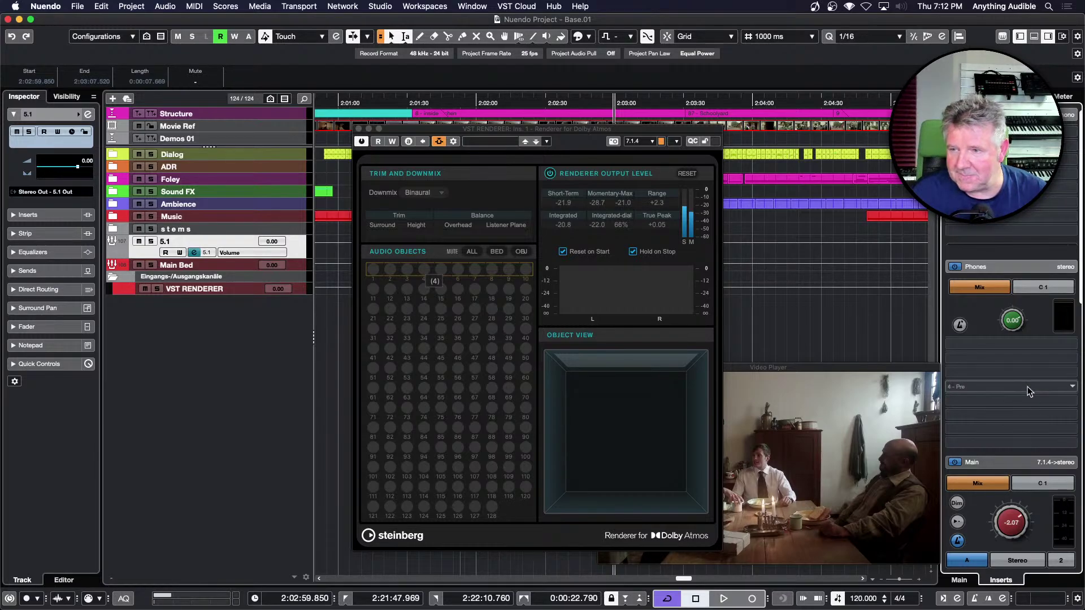
left_click(1003, 345)
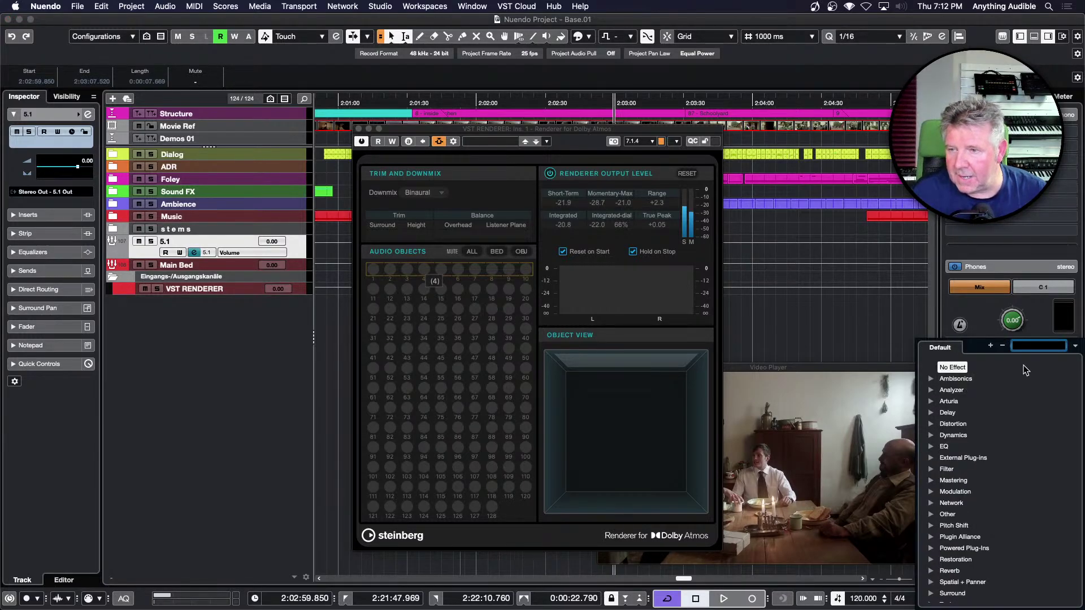
type("headphone")
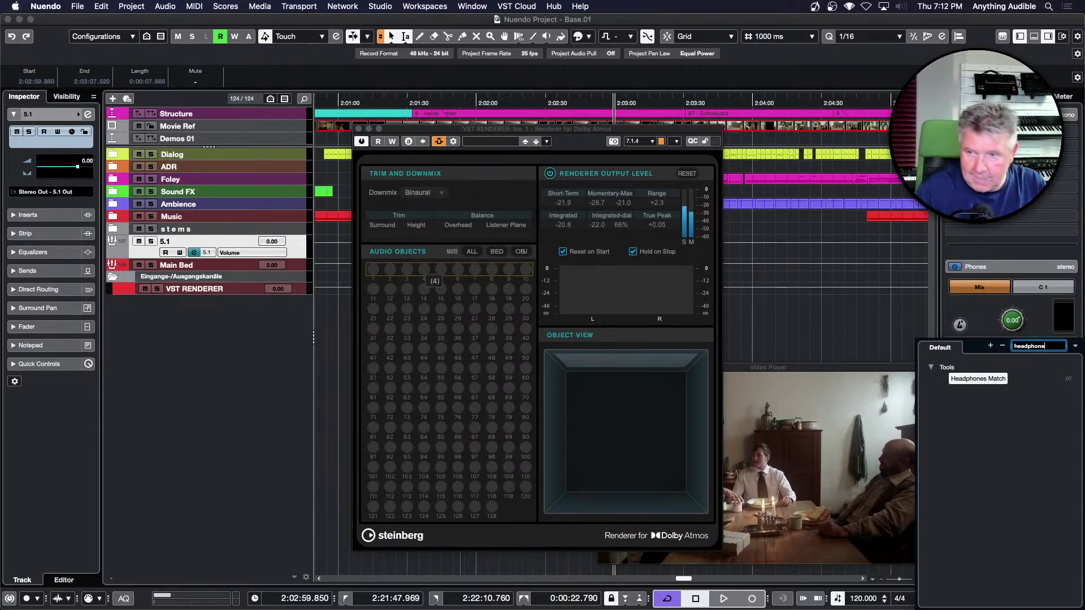
left_click(998, 379)
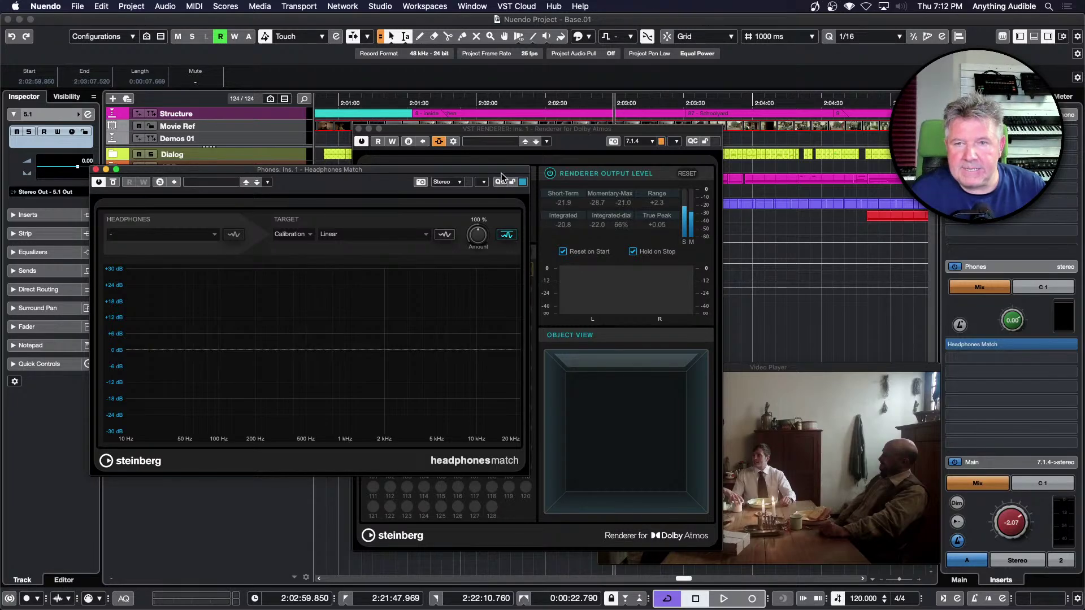
left_click_drag(503, 170, 474, 179)
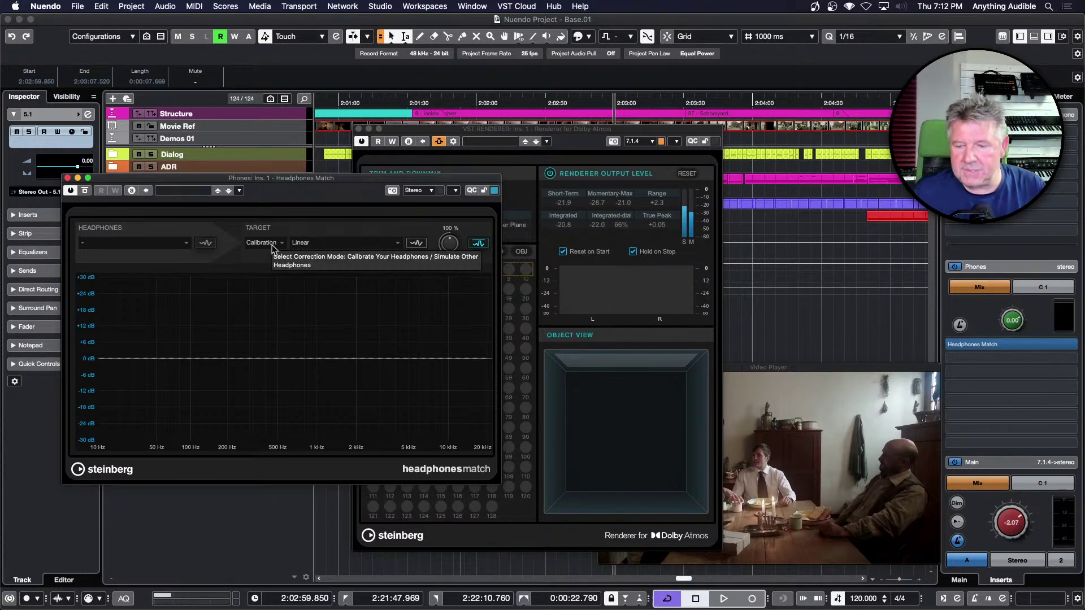
Step: Choose the Sony MDR-7506 as the headphones model in Headphones Match, searching the list for "sony"
left_click(186, 245)
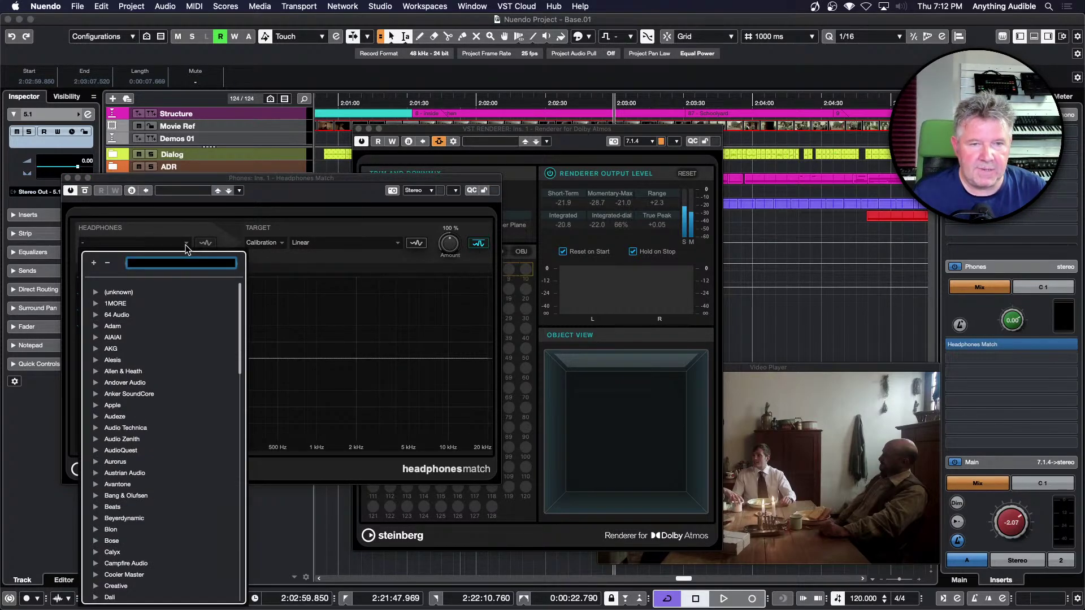
scroll(172, 395, "down", 5)
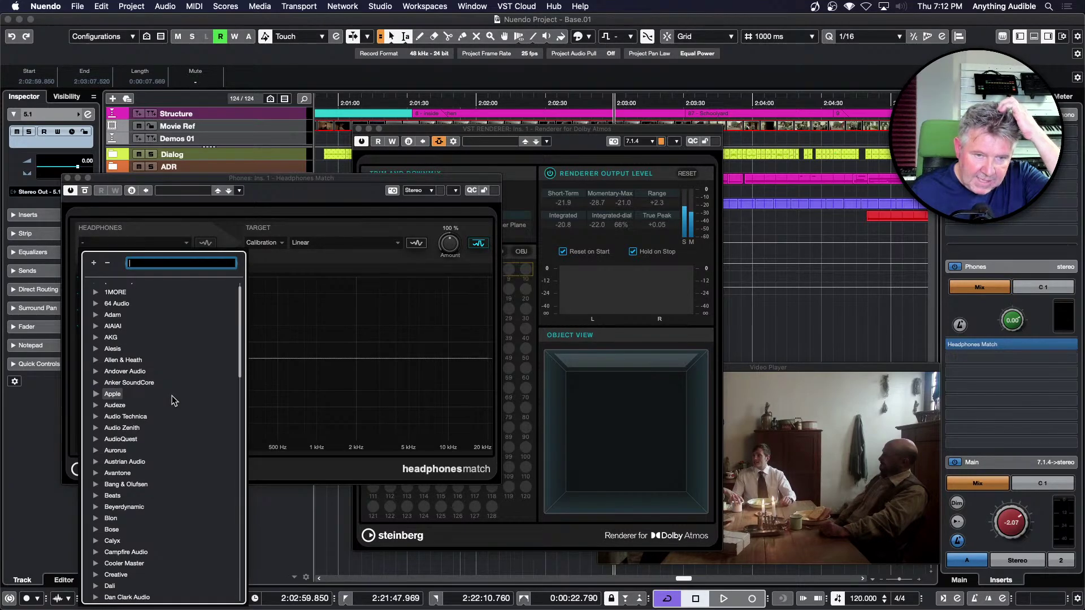
scroll(172, 395, "down", 7)
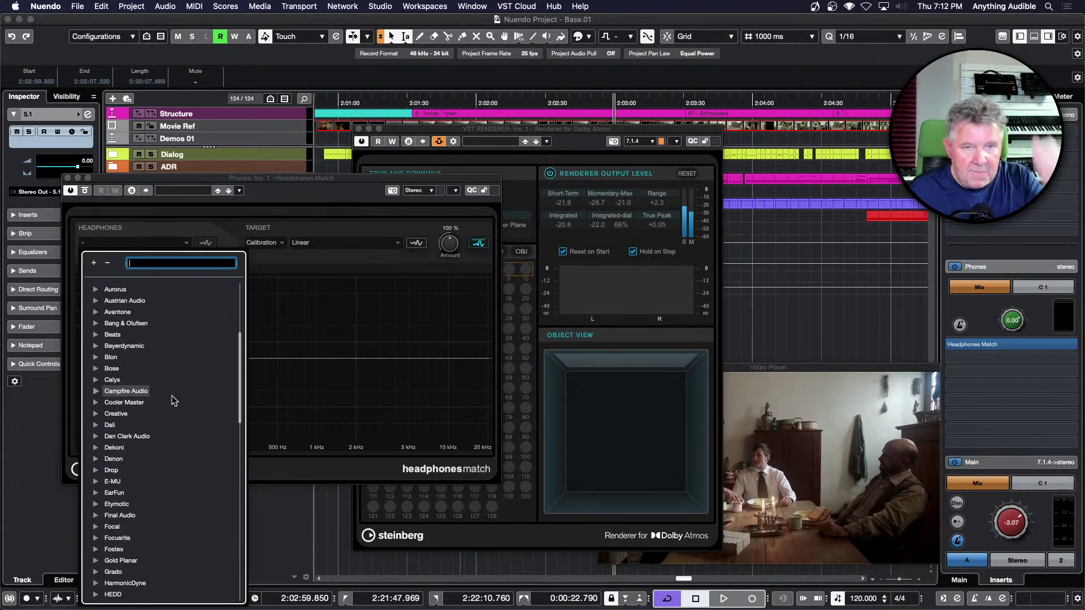
scroll(172, 395, "down", 20)
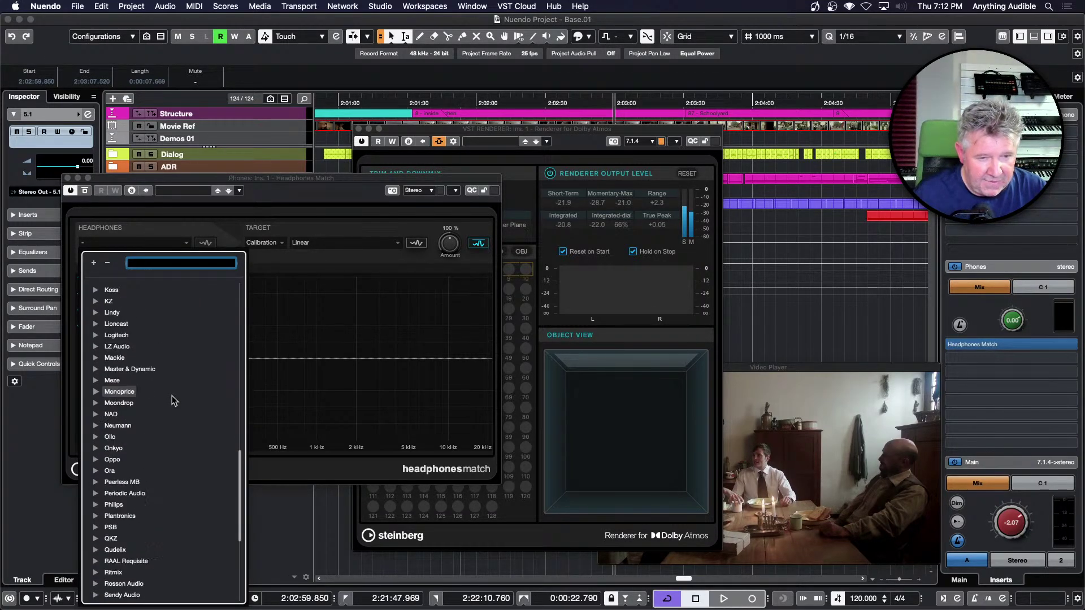
scroll(171, 395, "up", 20)
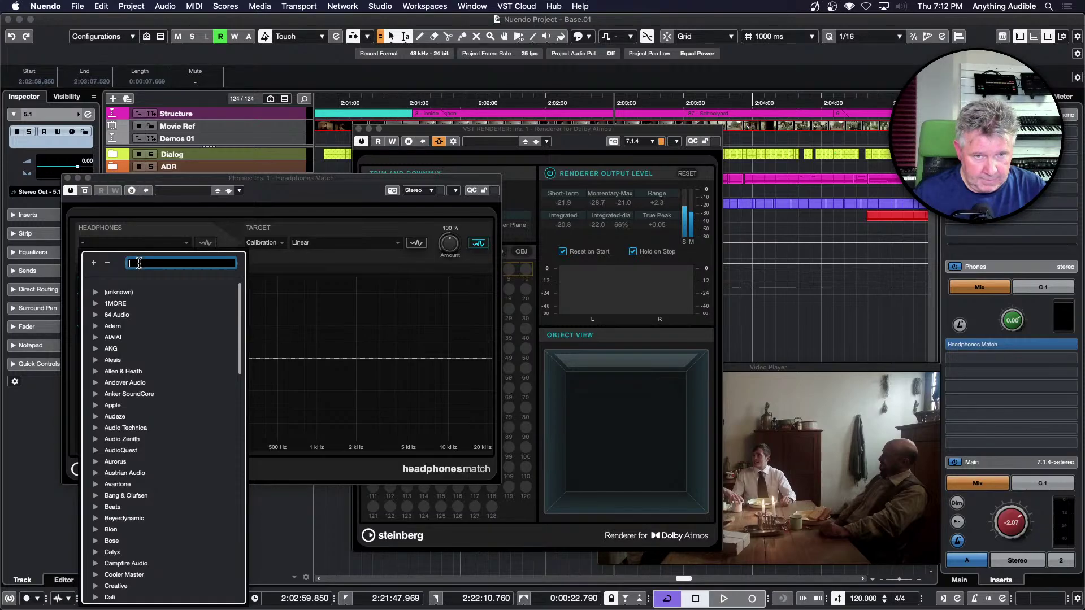
type("sony")
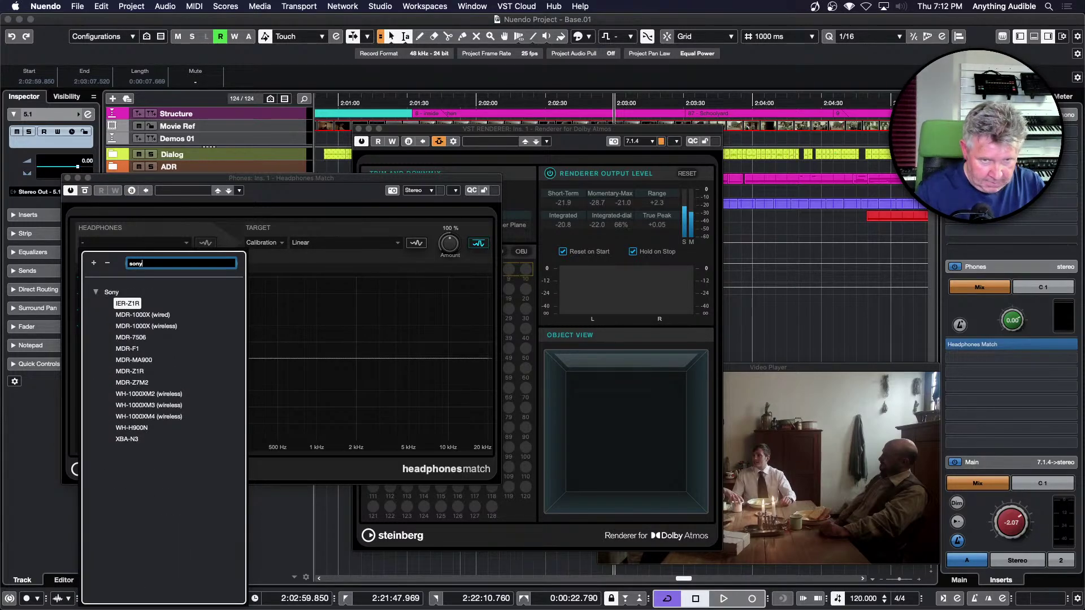
left_click(131, 337)
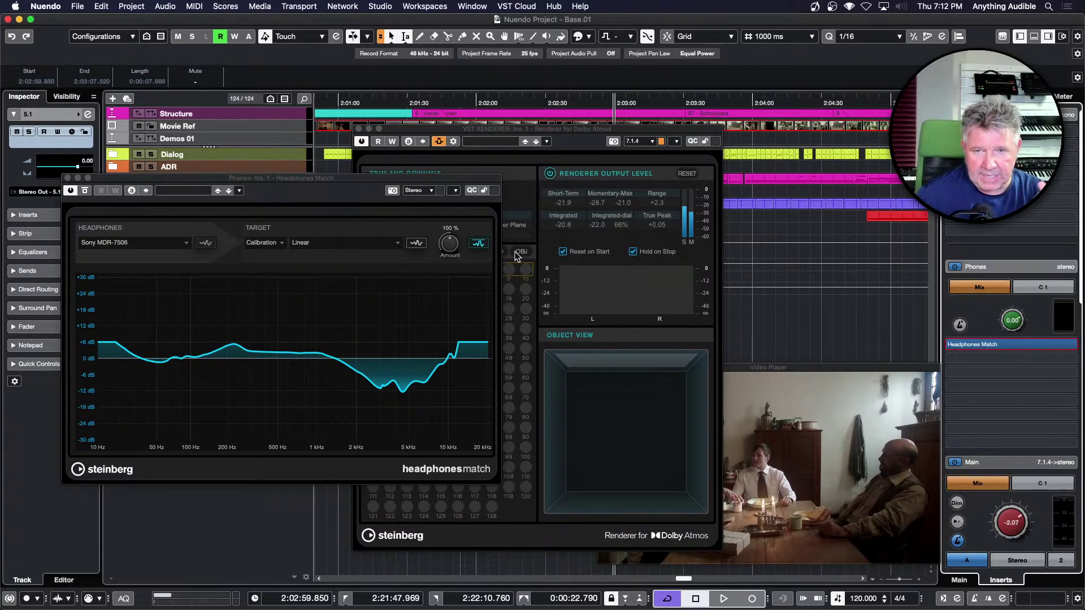
Step: Turn off the limiting of the correction curve in Headphones Match and play the dialog passage briefly with the full correction
left_click(480, 244)
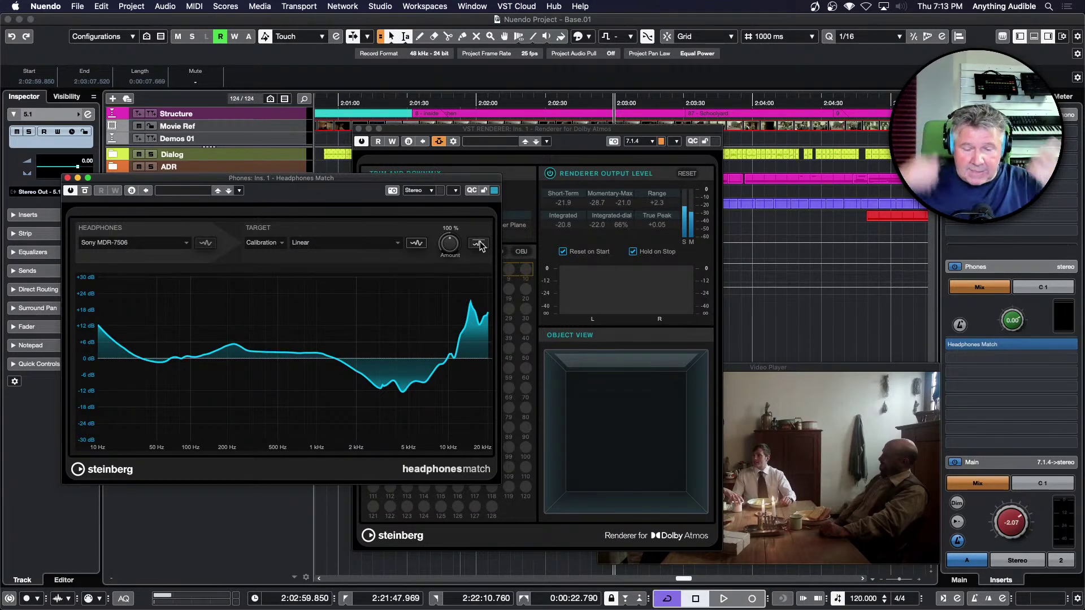
key("space")
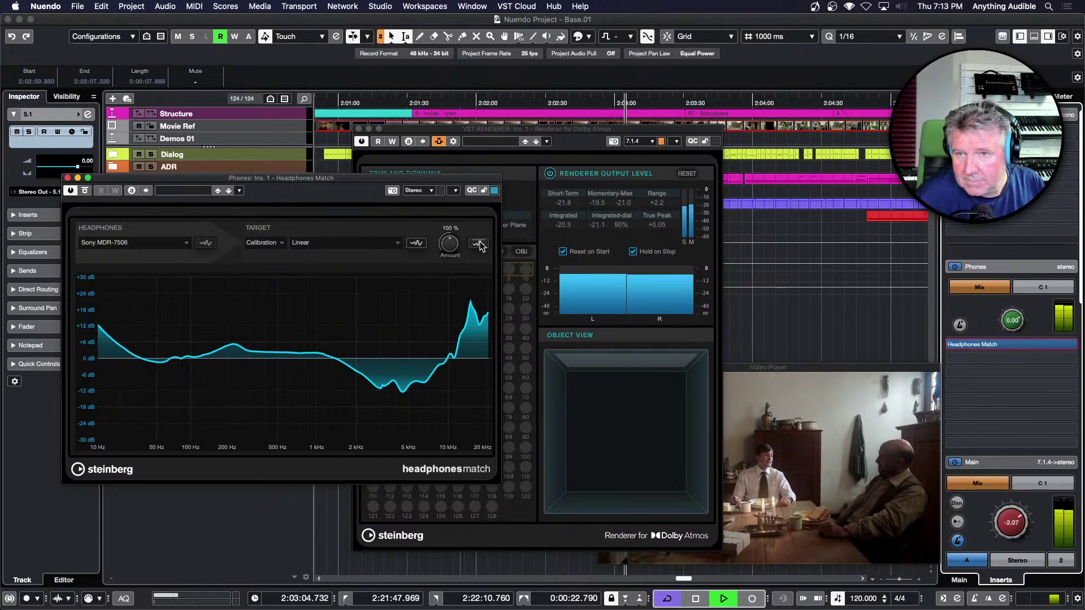
key("space")
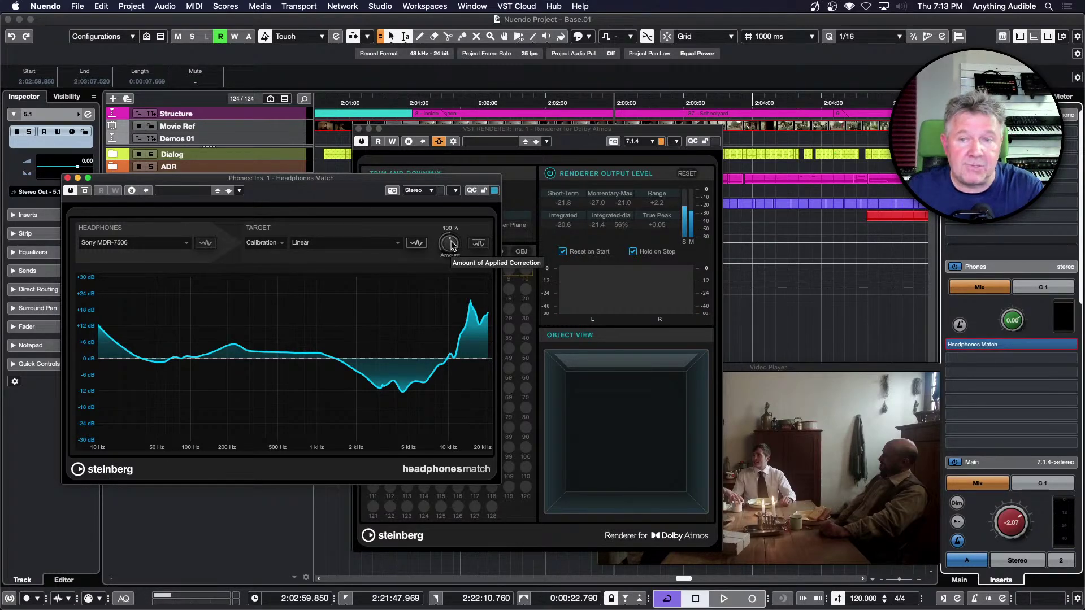
mouse_move(451, 242)
left_mouse_down()
mouse_move(451, 282)
mouse_move(452, 244)
left_mouse_up()
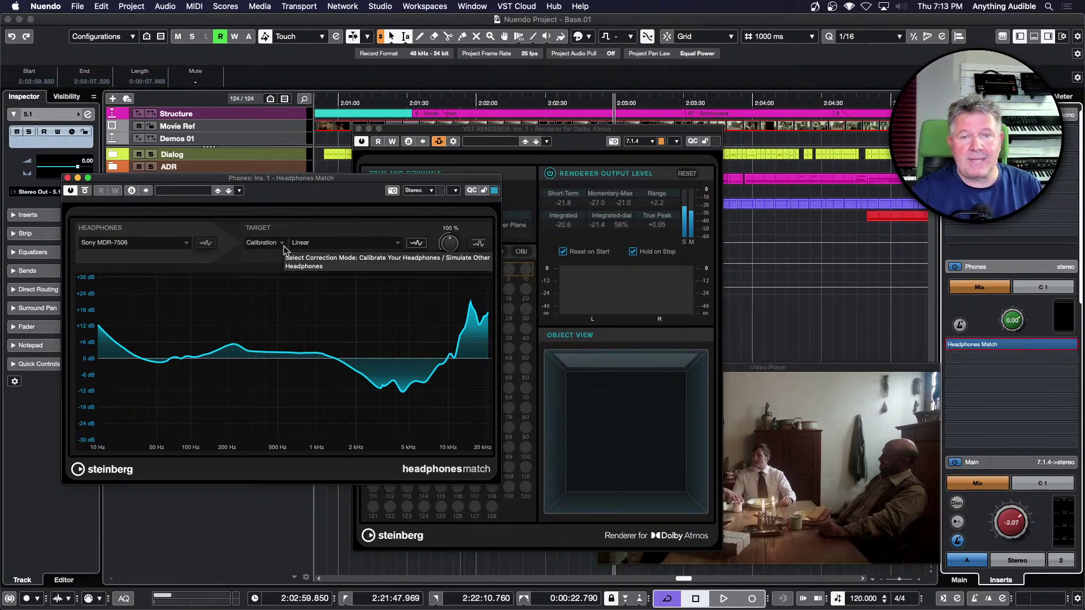
Step: Check the available calibration target curves in Headphones Match and switch the correction mode to Simulation
left_click(321, 244)
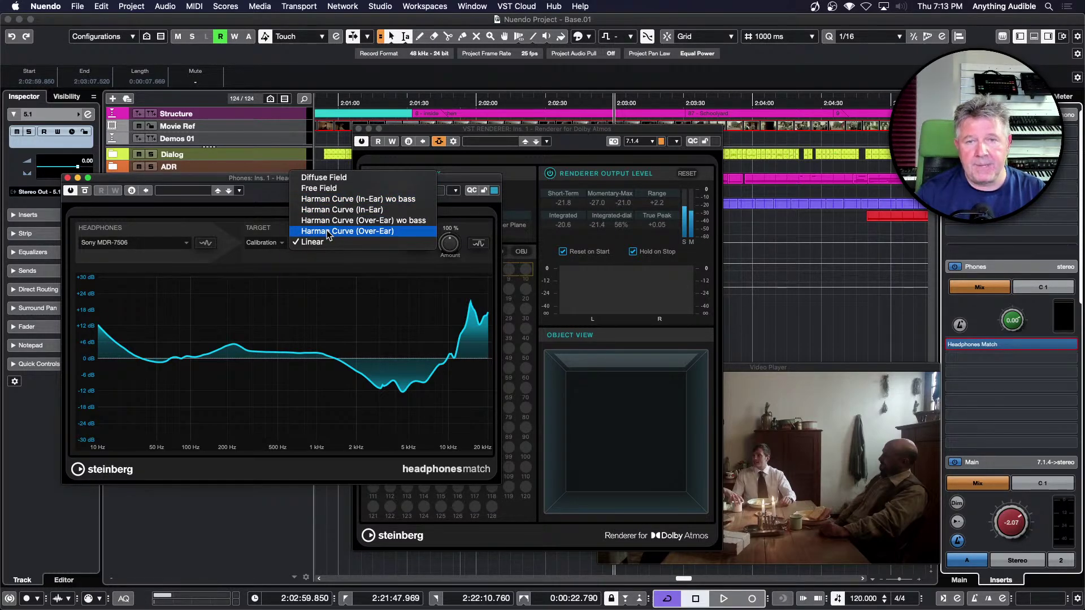
left_click(271, 190)
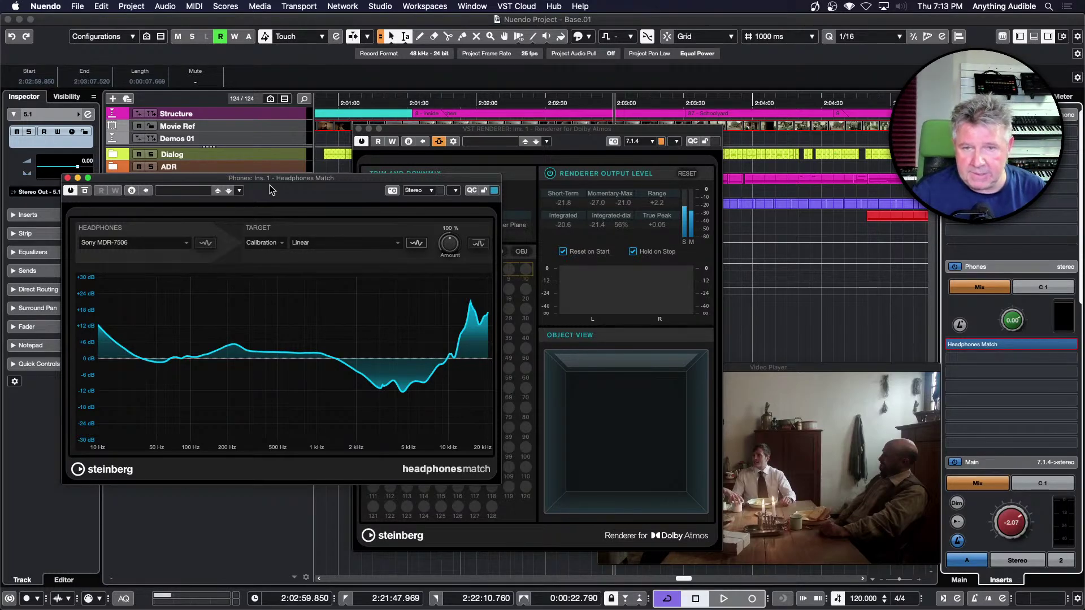
left_click(272, 243)
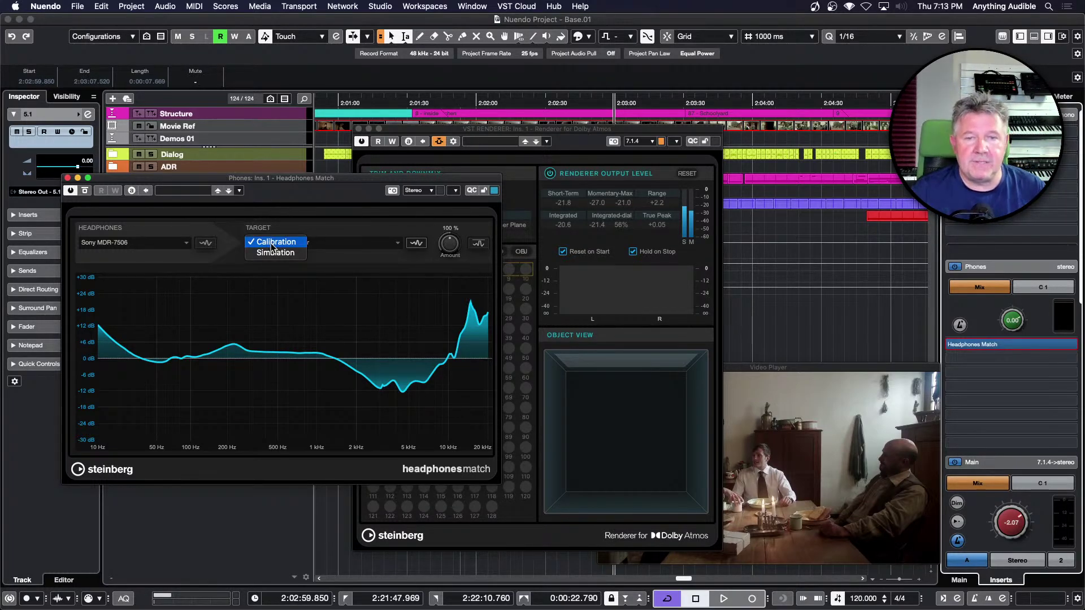
left_click(273, 253)
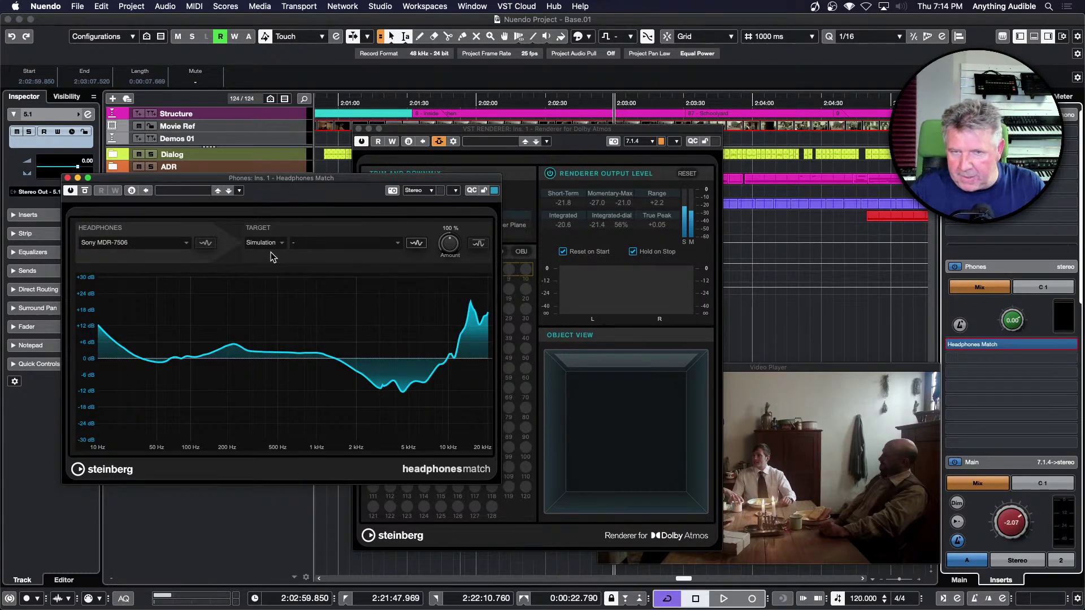
Step: Search the simulated headphones list in Headphones Match for "appl" and close the list without choosing a model
left_click(306, 245)
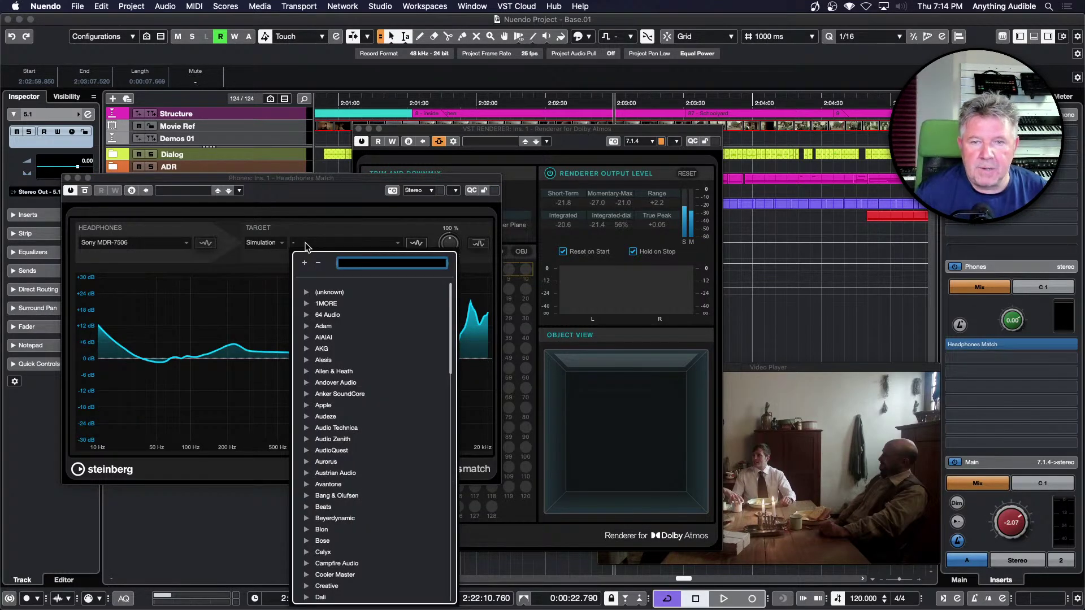
type("app")
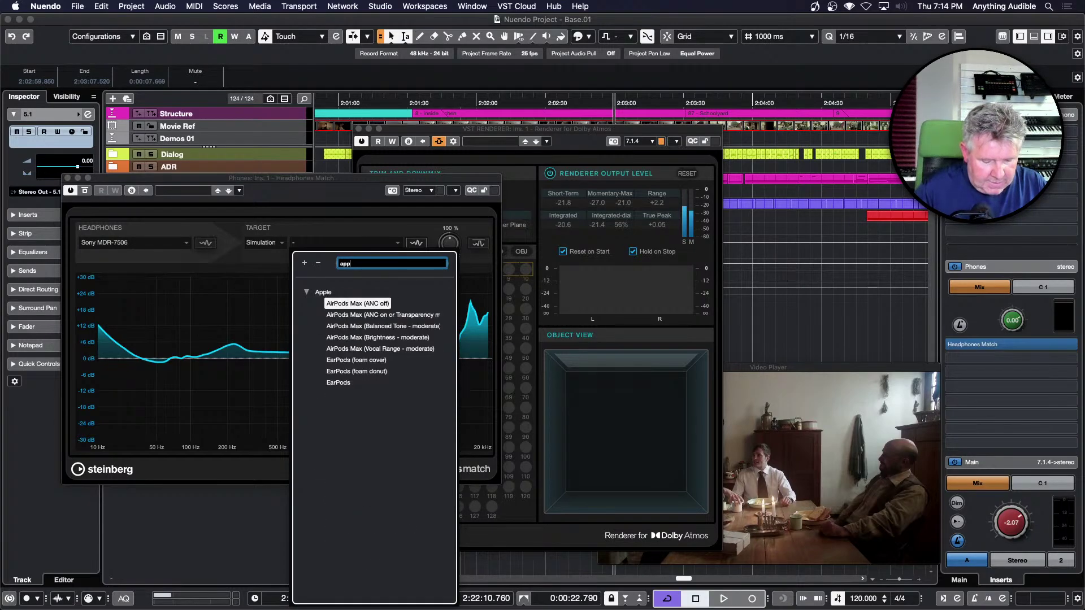
type("l")
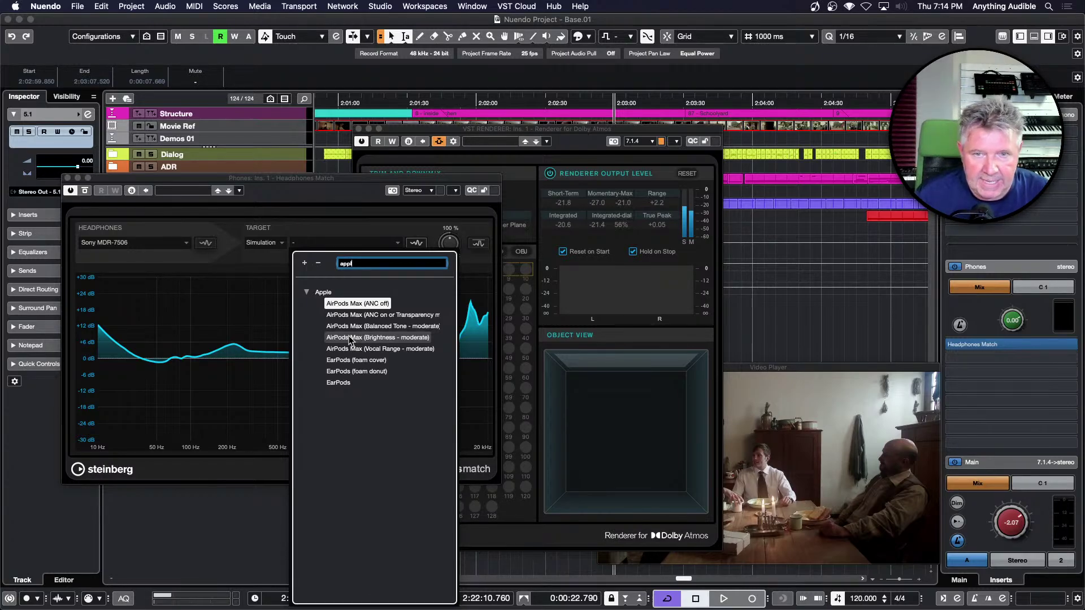
left_click(347, 206)
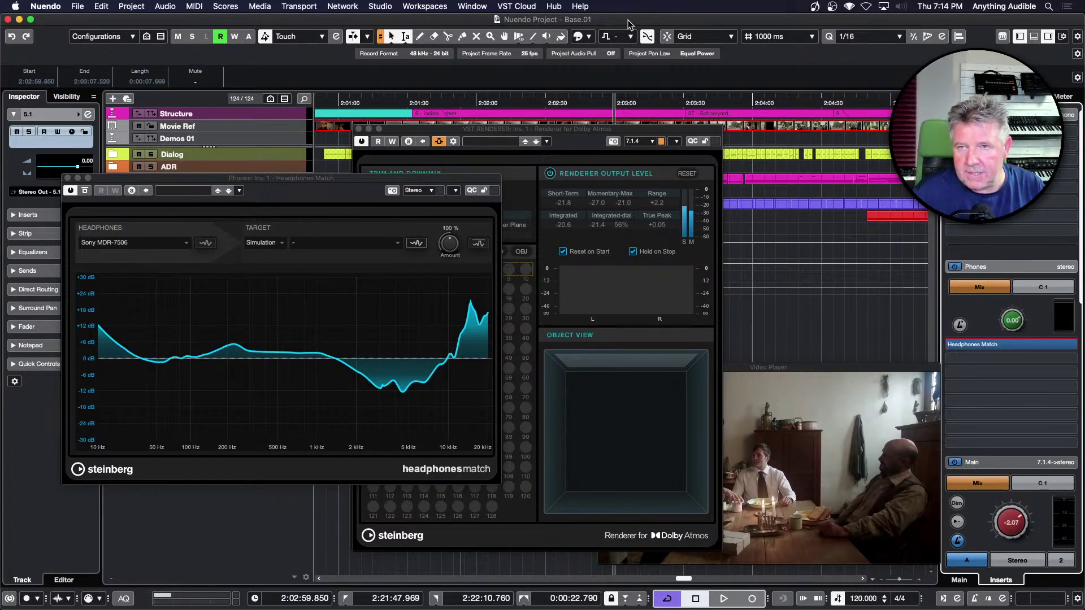
Step: Close the Headphones Match and Renderer for Dolby Atmos windows and show the 5.1 track's Channel Settings, moving them lower
key("F3")
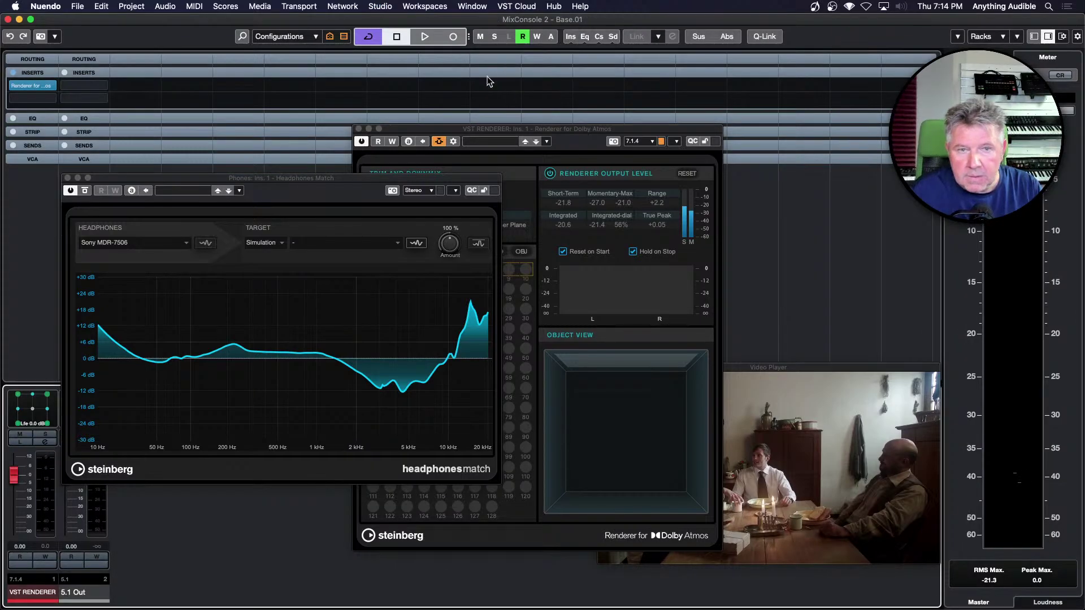
left_click(67, 178)
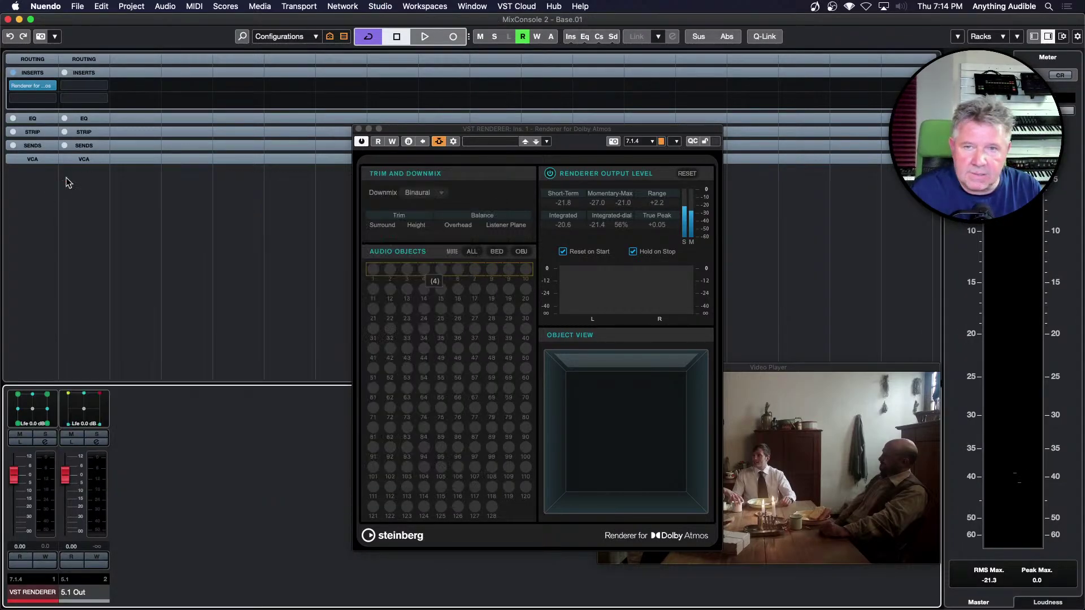
left_click(359, 128)
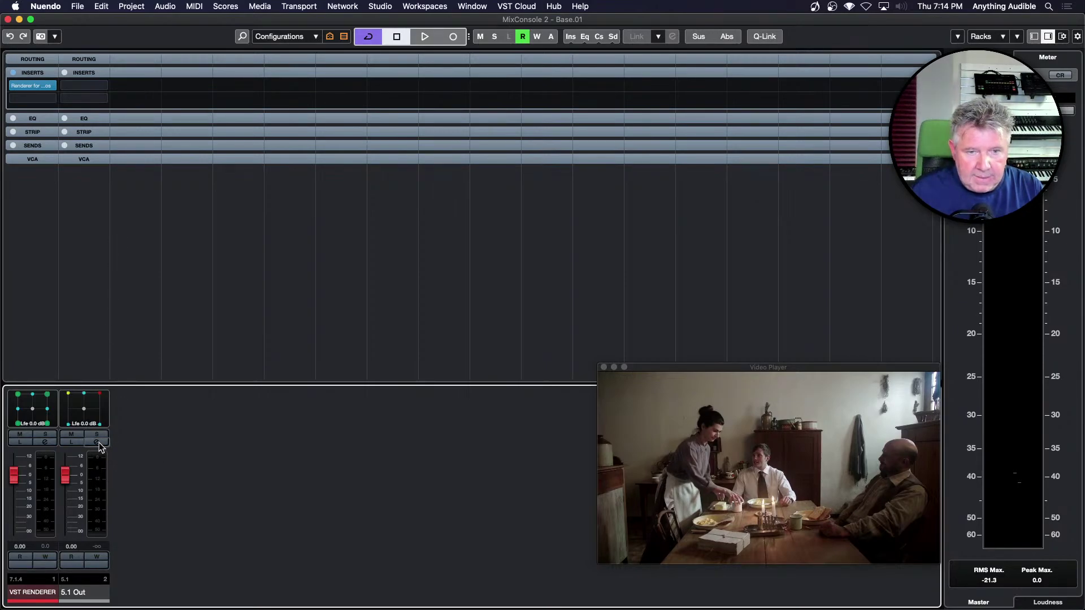
key("F3")
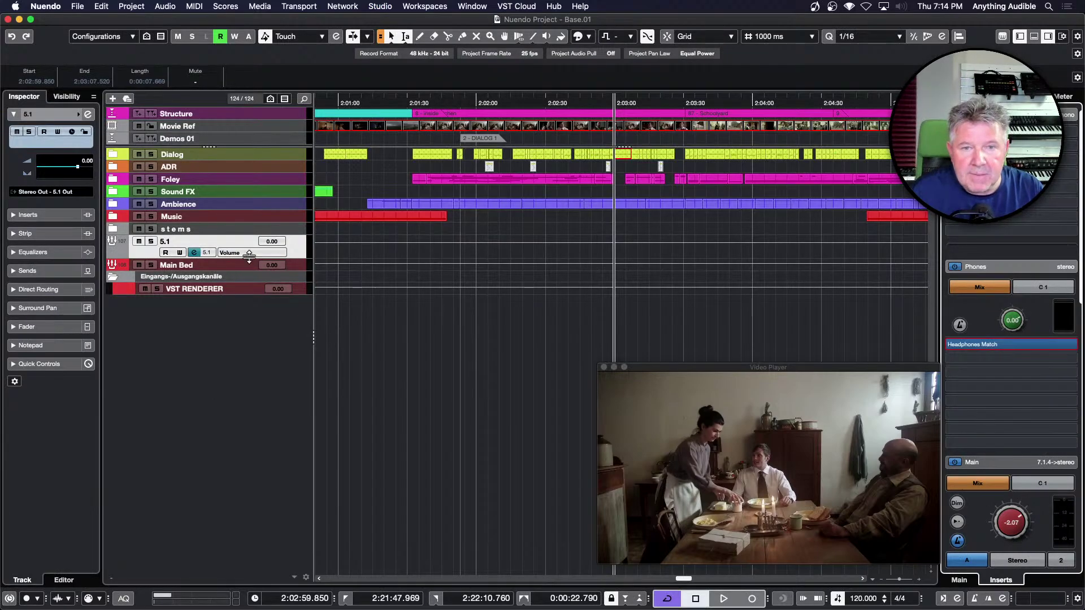
left_click(195, 252)
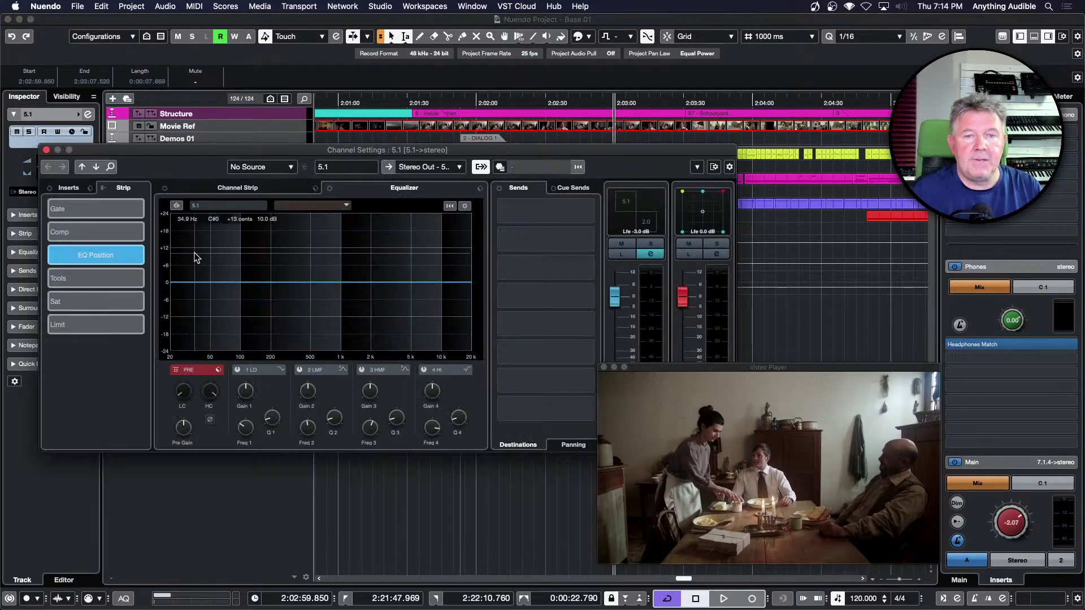
left_click_drag(218, 148, 222, 277)
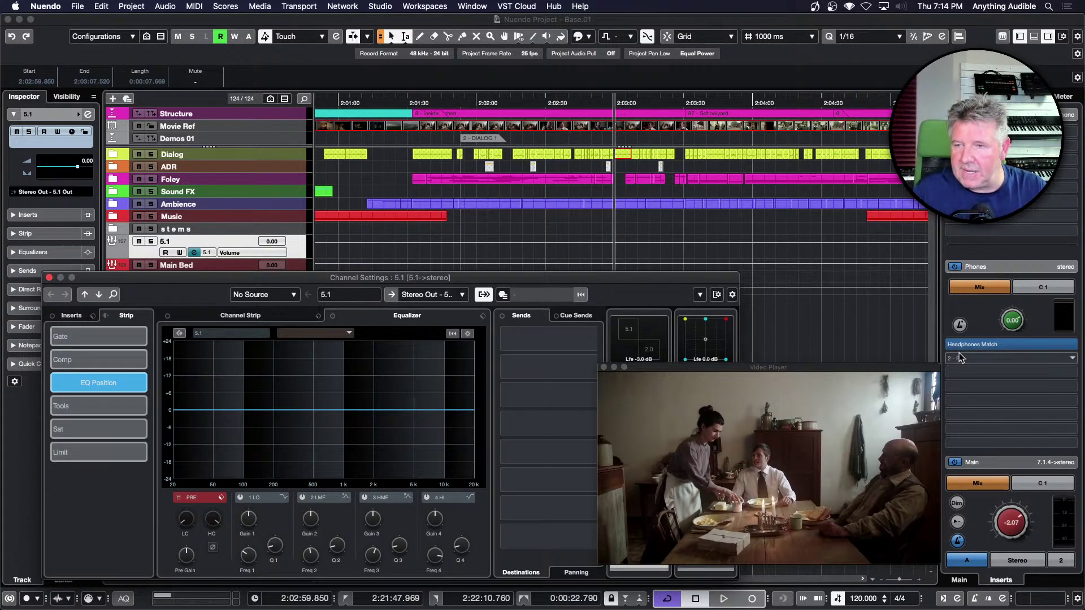
Step: Remove Headphones Match from the first insert of the Control Room's Phones channel, discarding all its changes
left_click(1077, 346)
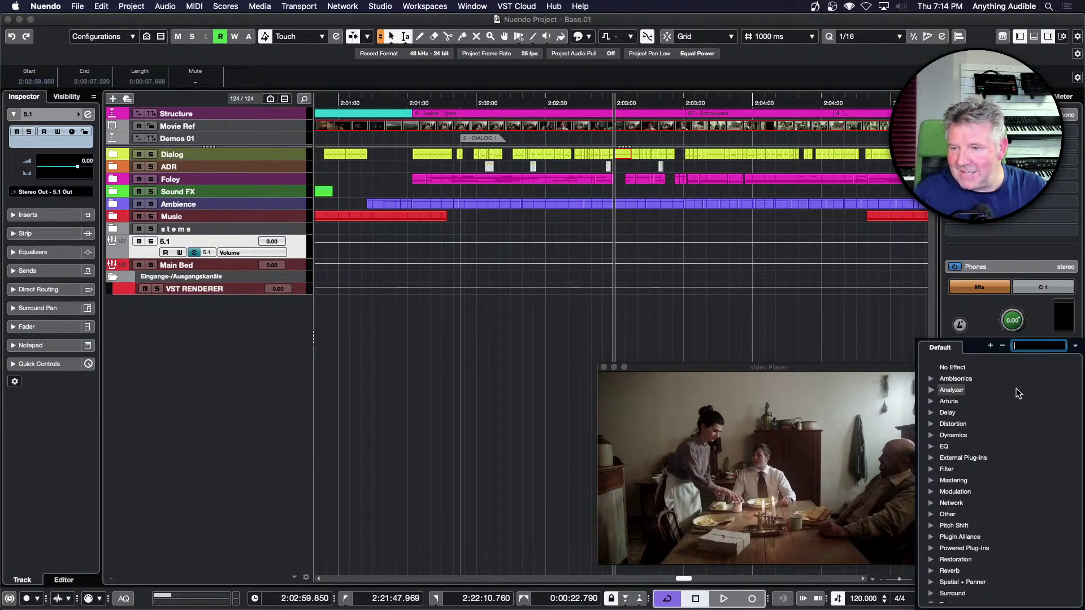
left_click(957, 368)
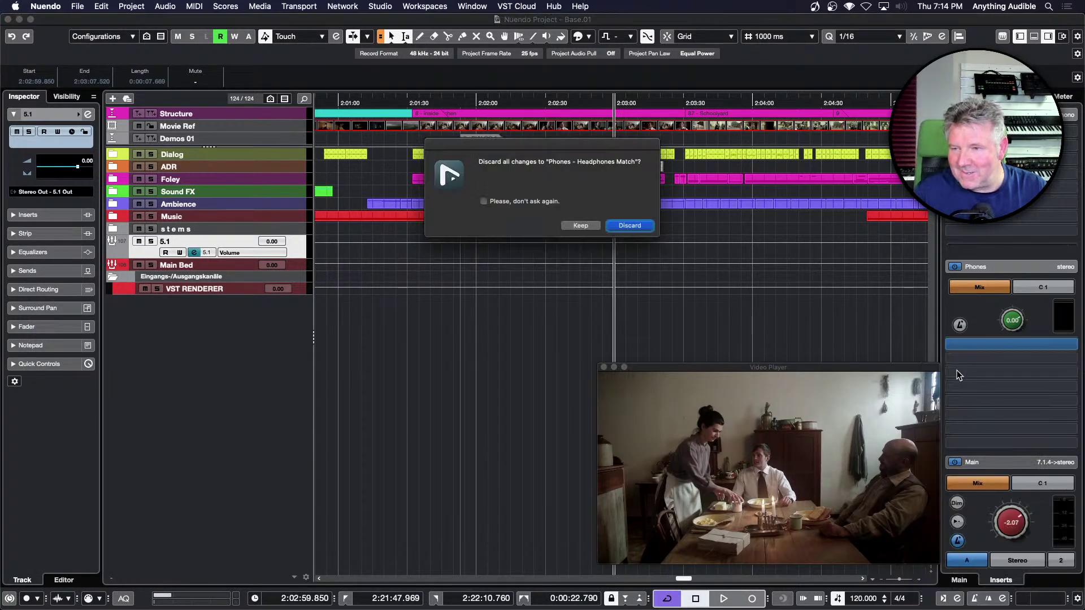
left_click(645, 226)
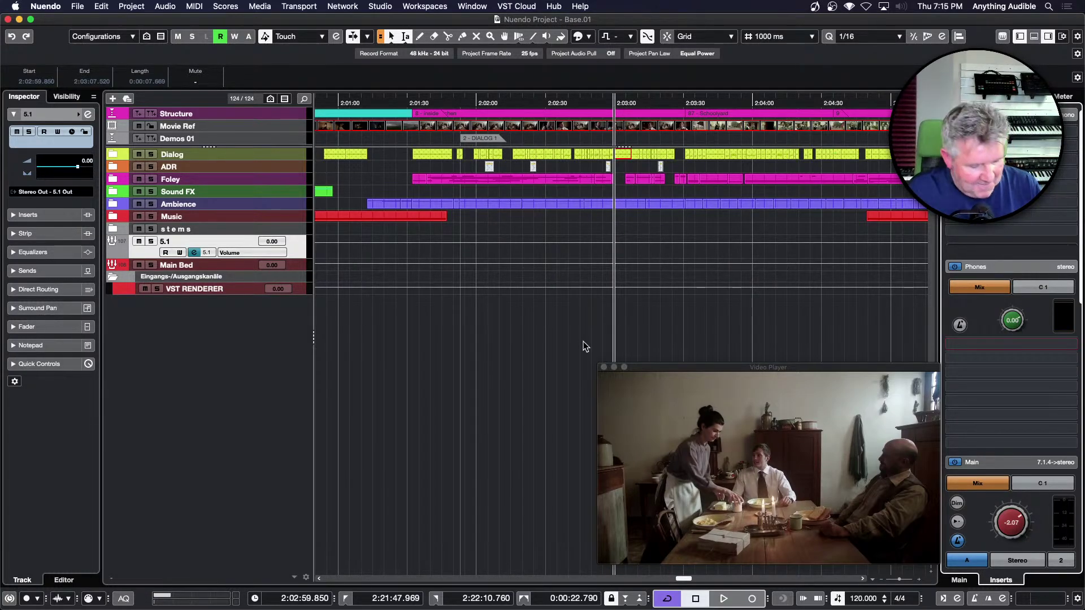
Step: Reopen the 5.1 track's Channel Settings and move the window up so its faders clear the Video Player
key("F3")
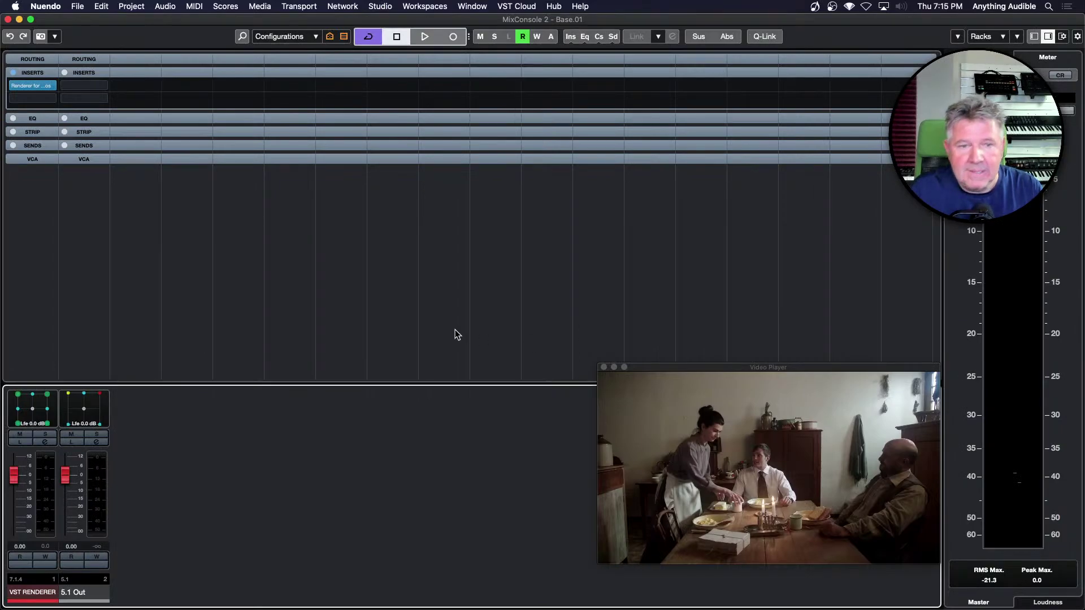
key("F3")
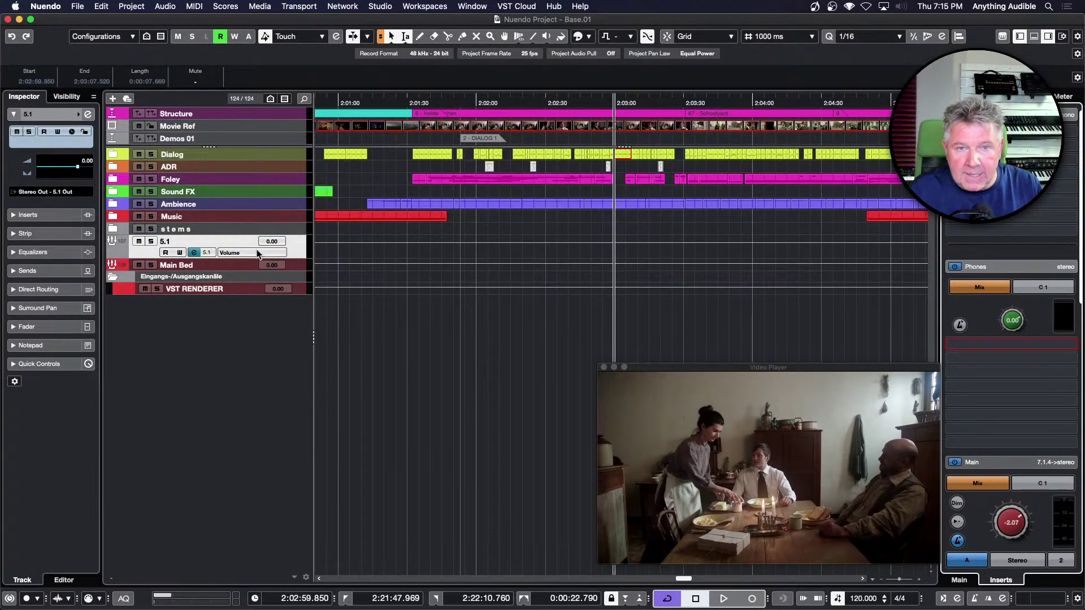
left_click(194, 253)
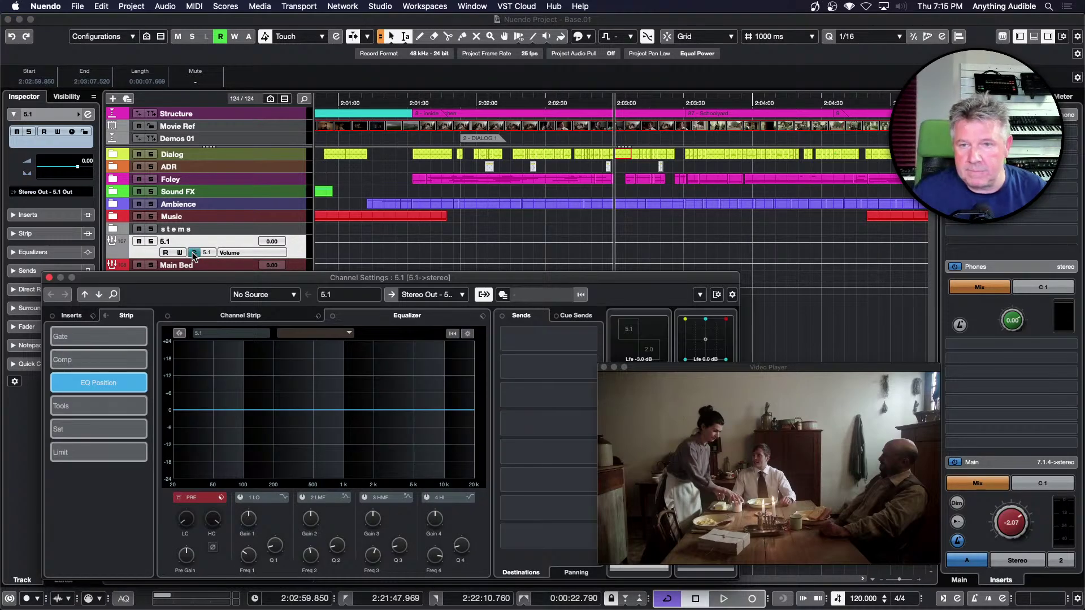
left_click_drag(261, 278, 267, 105)
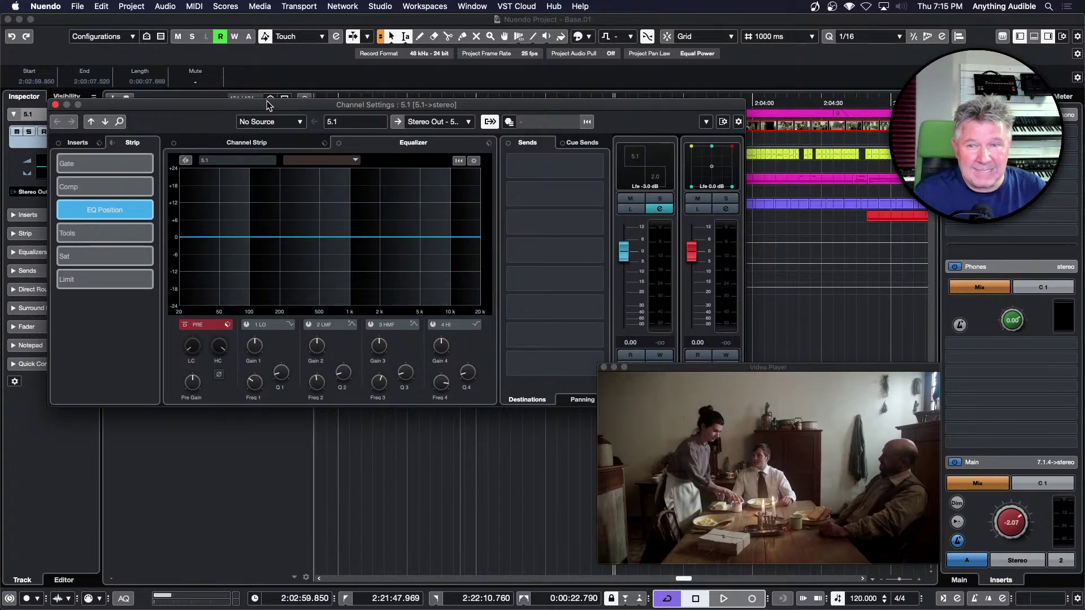
Step: Open MixConvert V6 for the 5.1 channel's stereo downmix, enable Lt/Rt, and close its window
double_click(638, 168)
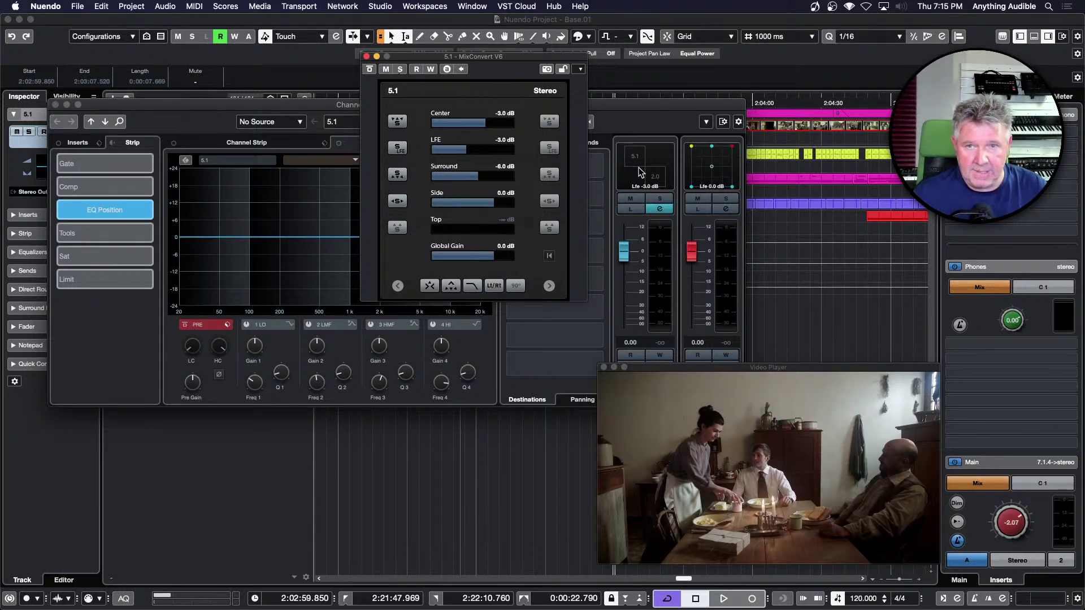
left_click(494, 286)
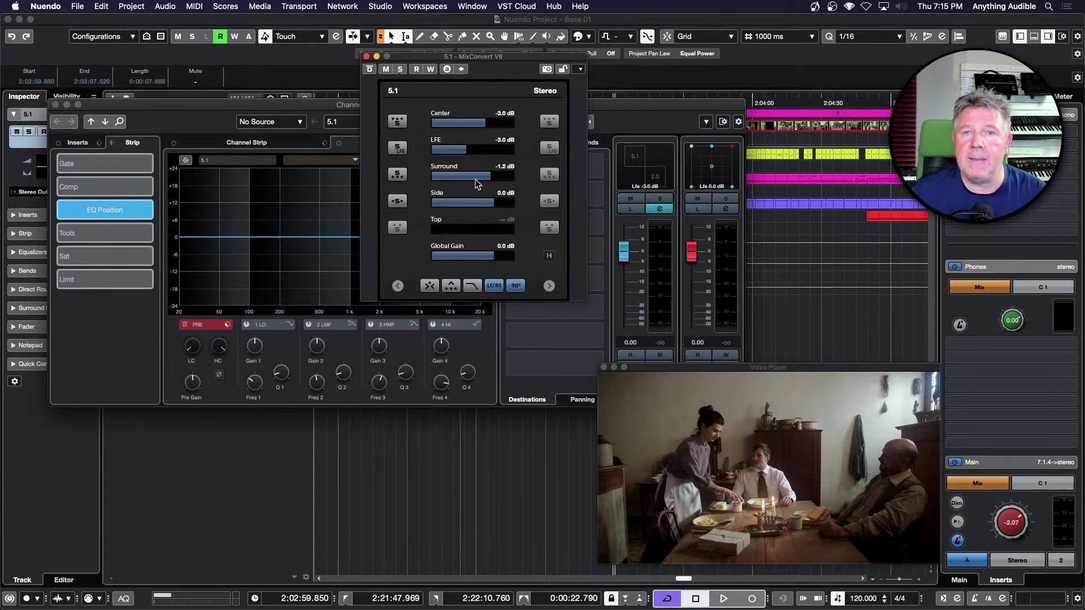
left_click(366, 56)
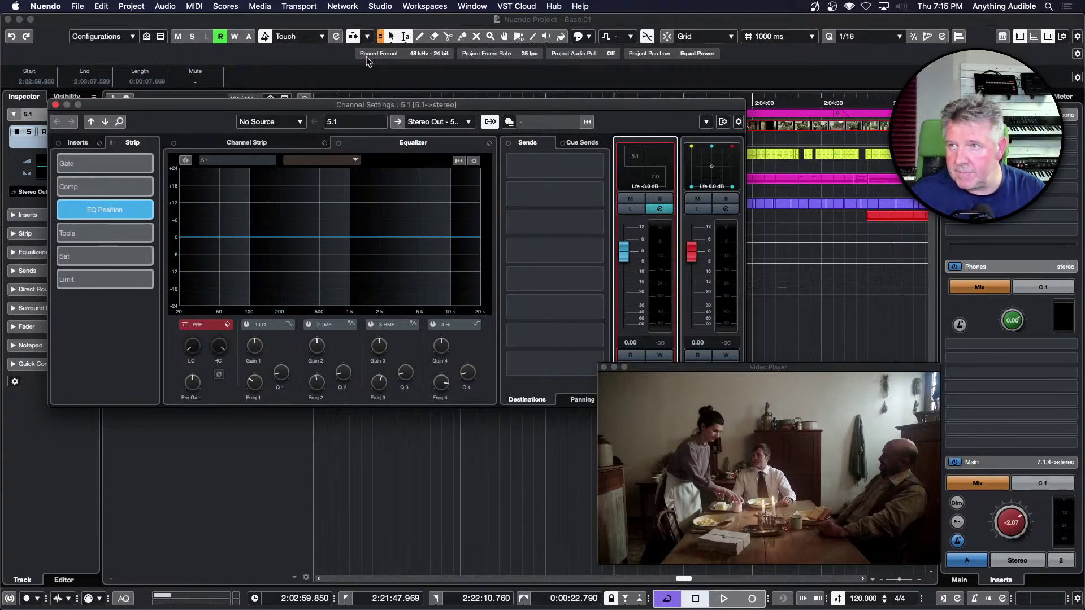